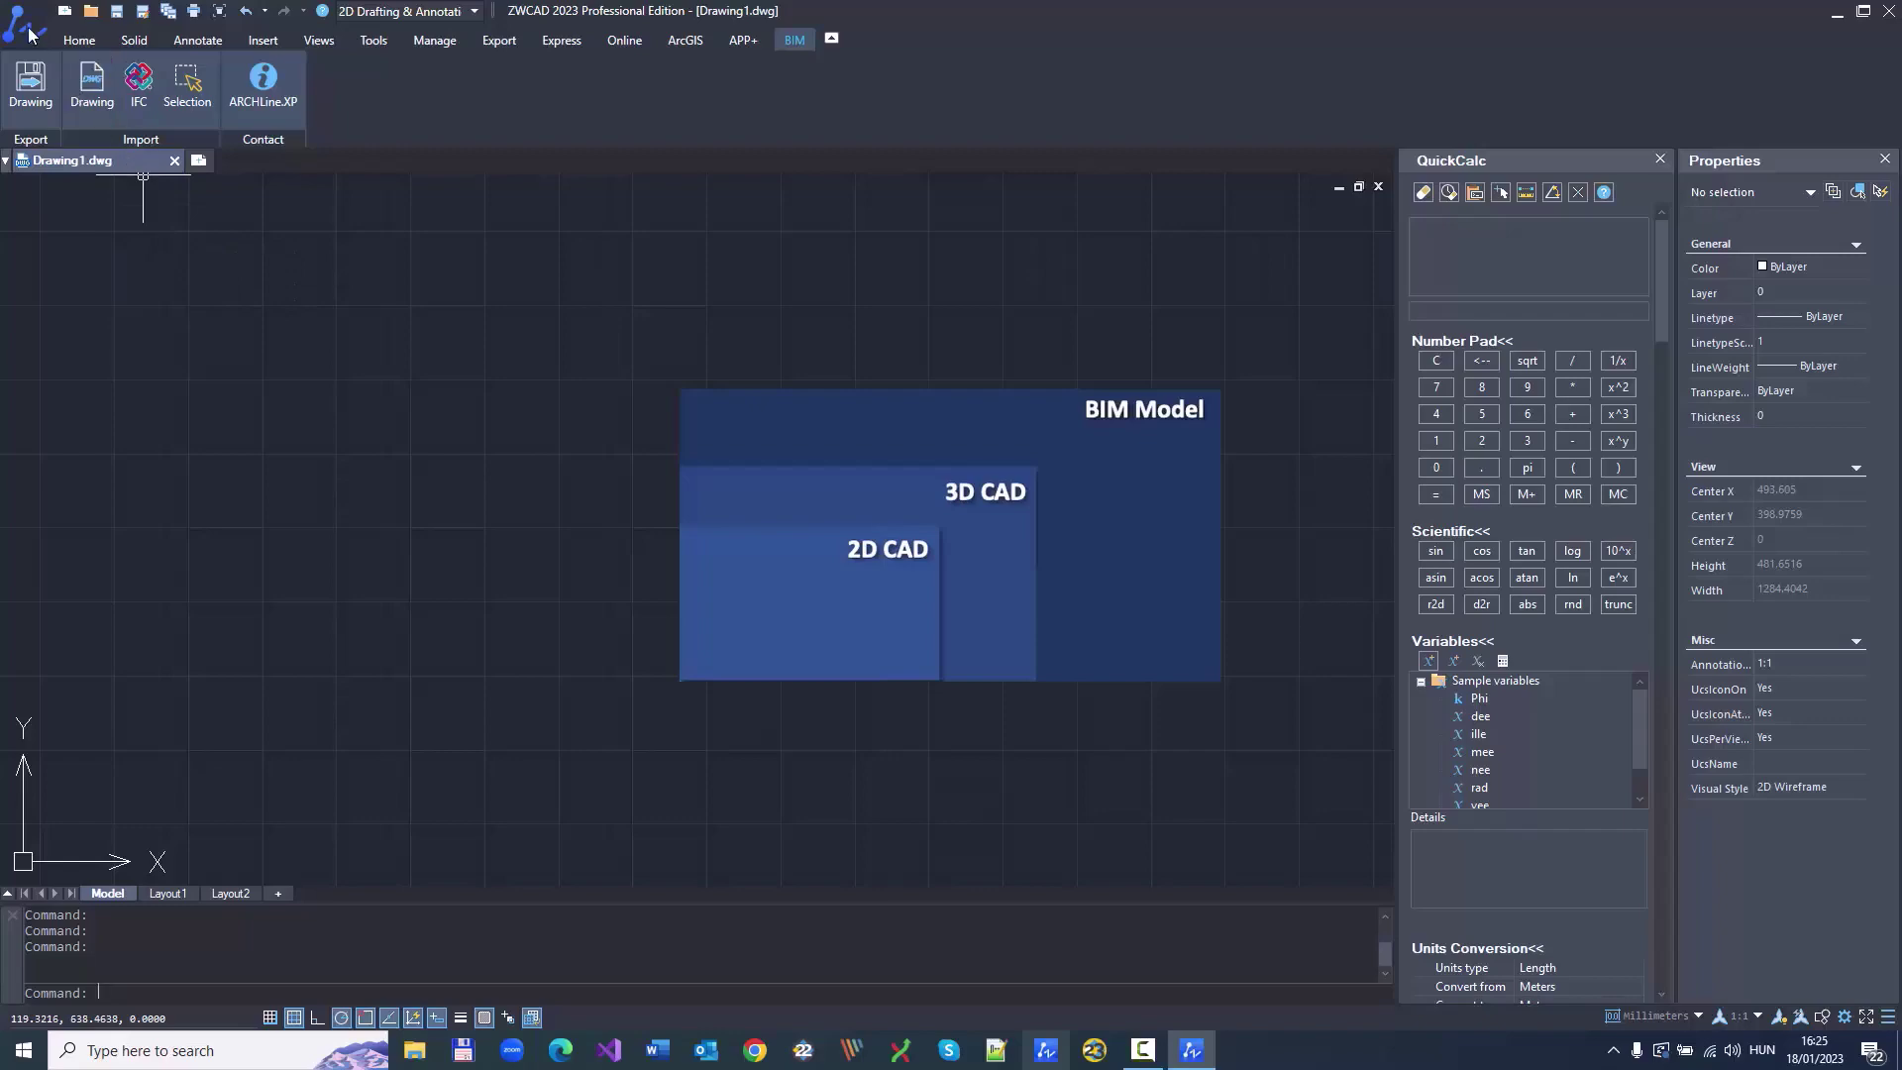
Step: Open the recent drawing Mor_PL_DWG.dwg and look over its floor plans and sections
click(22, 24)
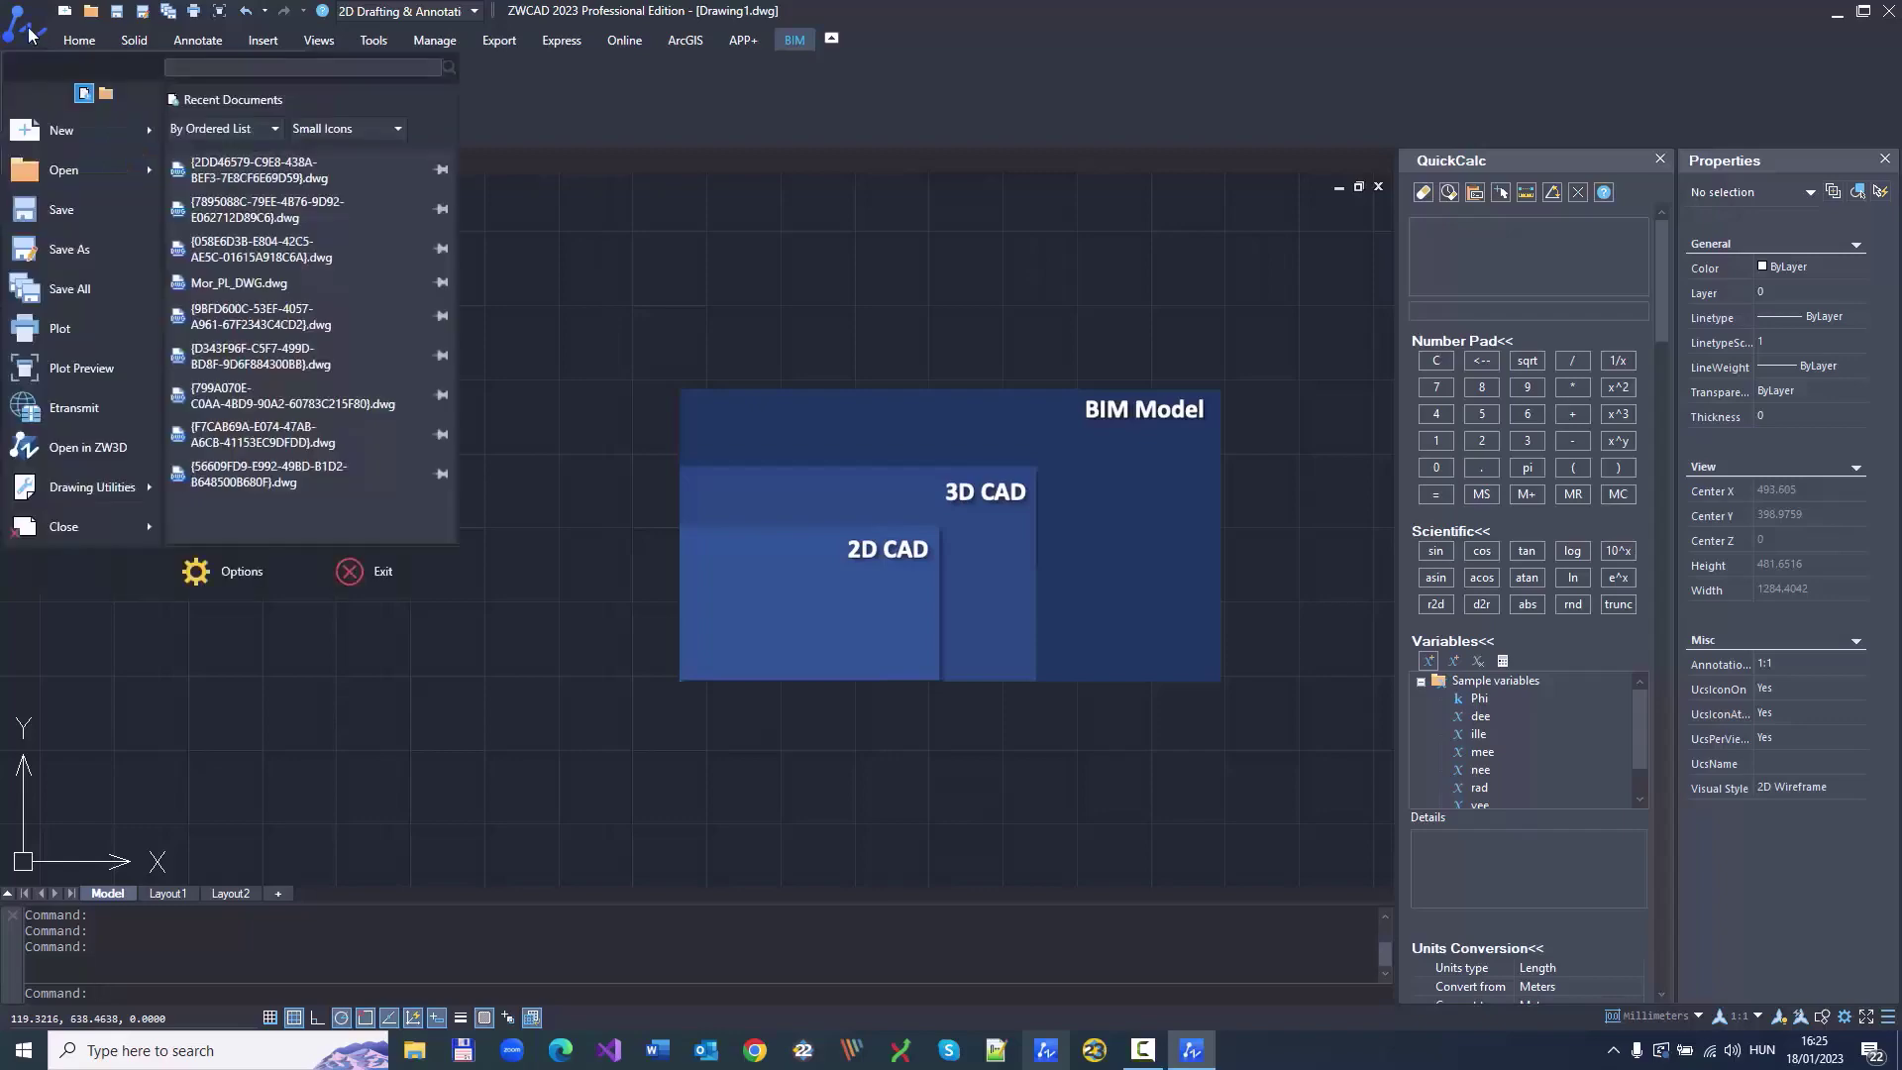
click(238, 283)
scroll(707, 509, up, 6)
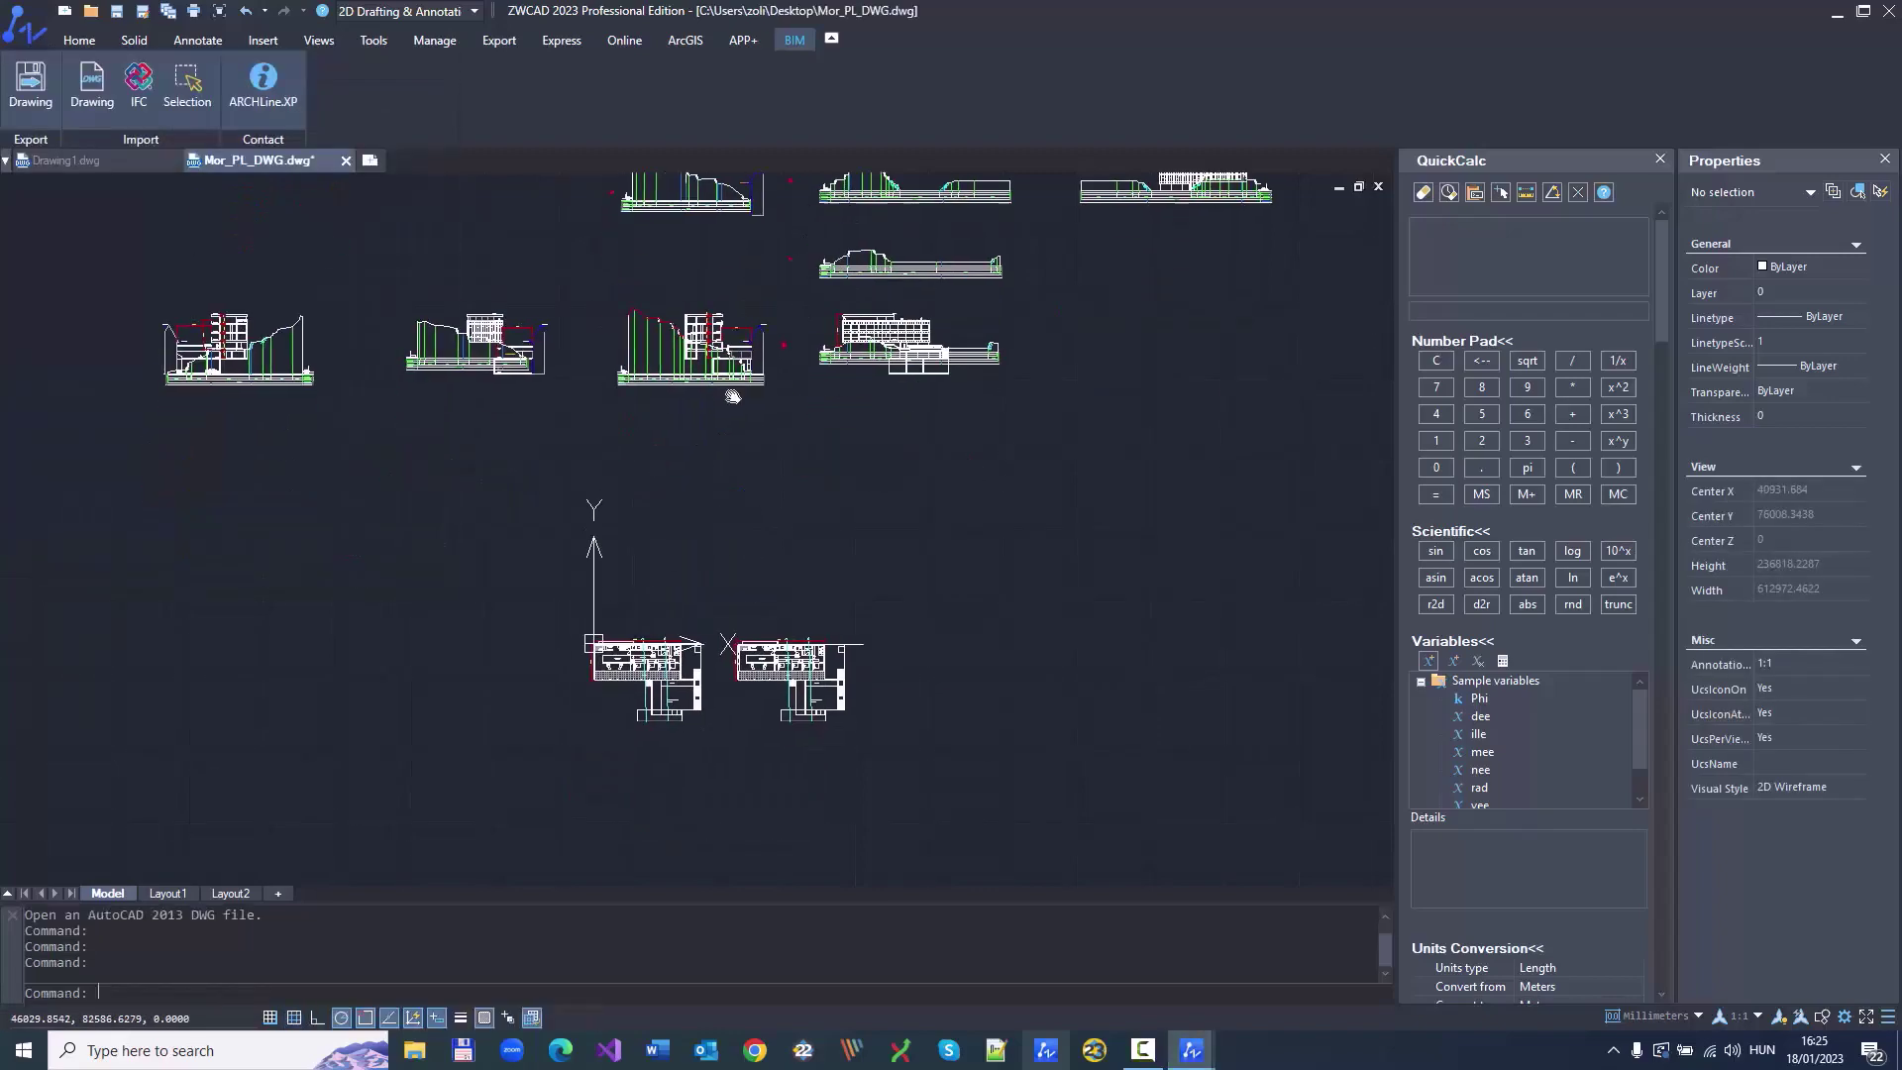
middle_drag(720, 530, 587, 442)
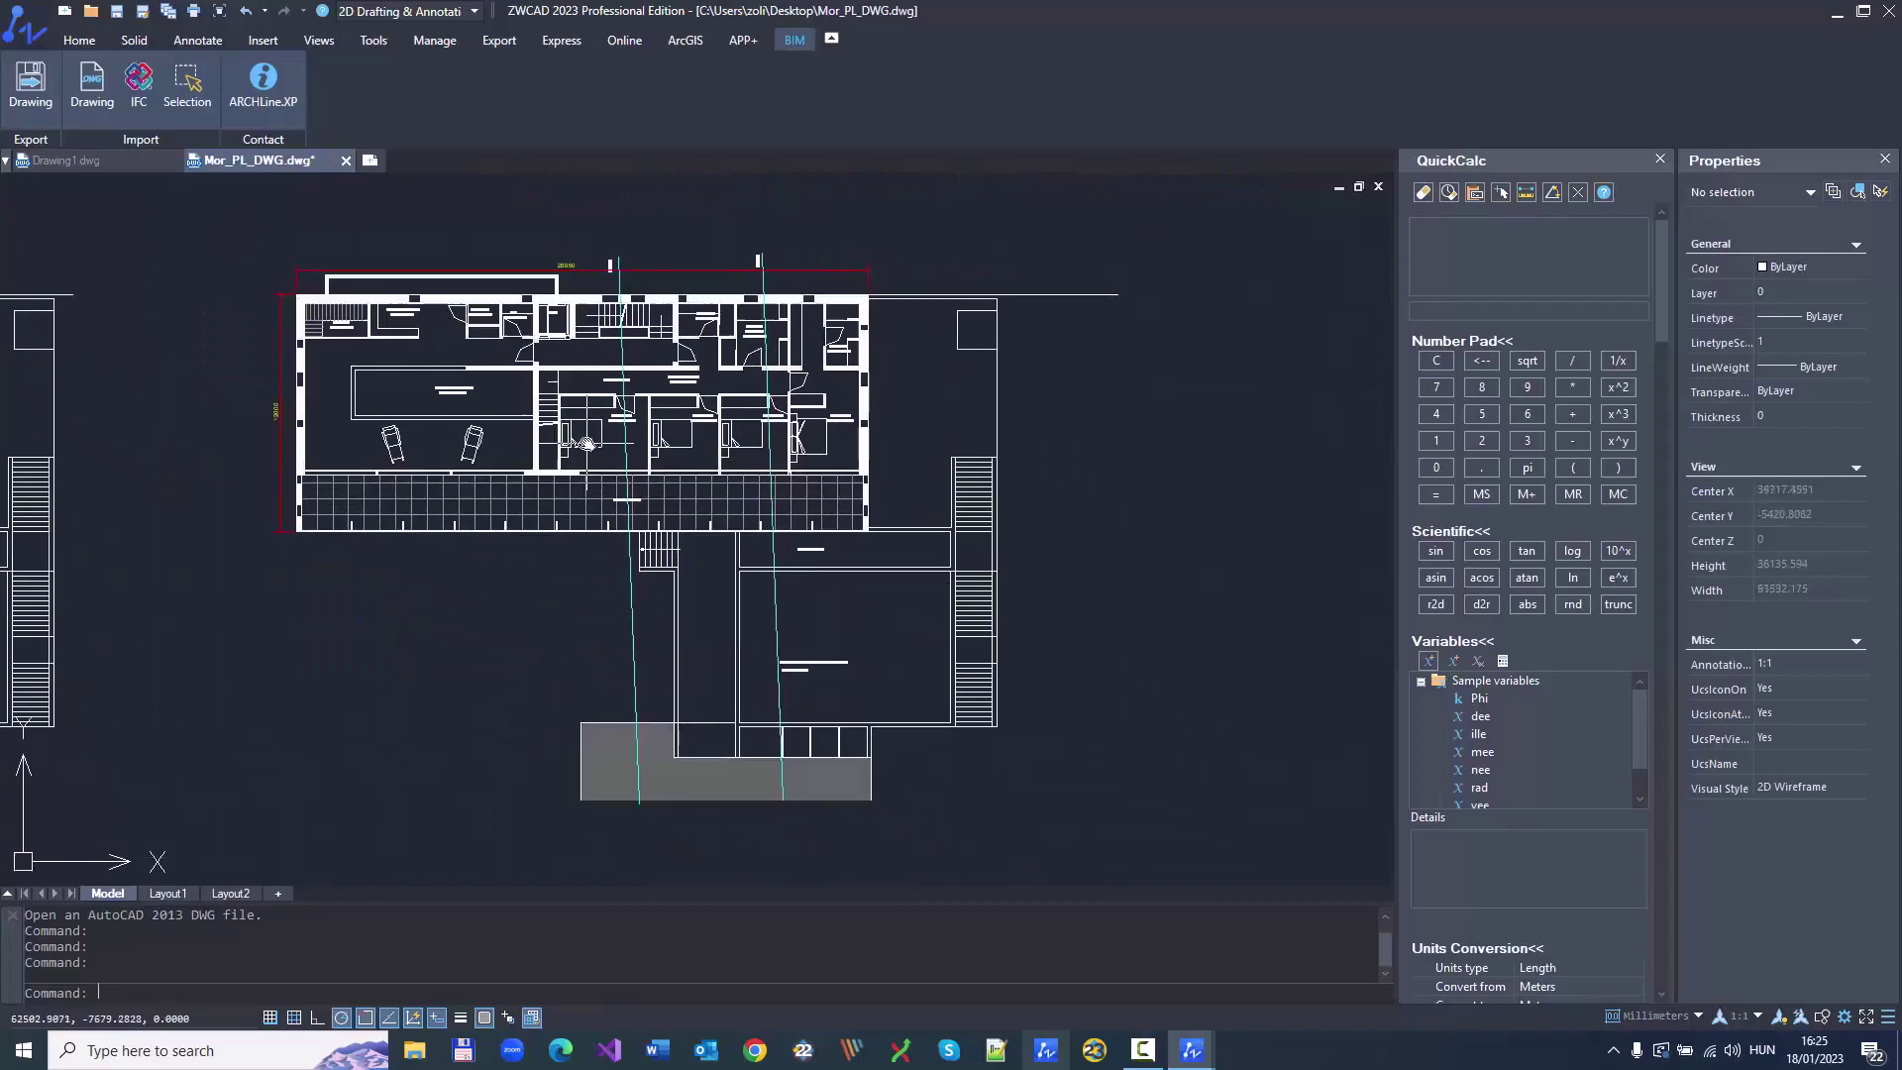
middle_drag(398, 448, 1163, 450)
scroll(953, 484, down, 6)
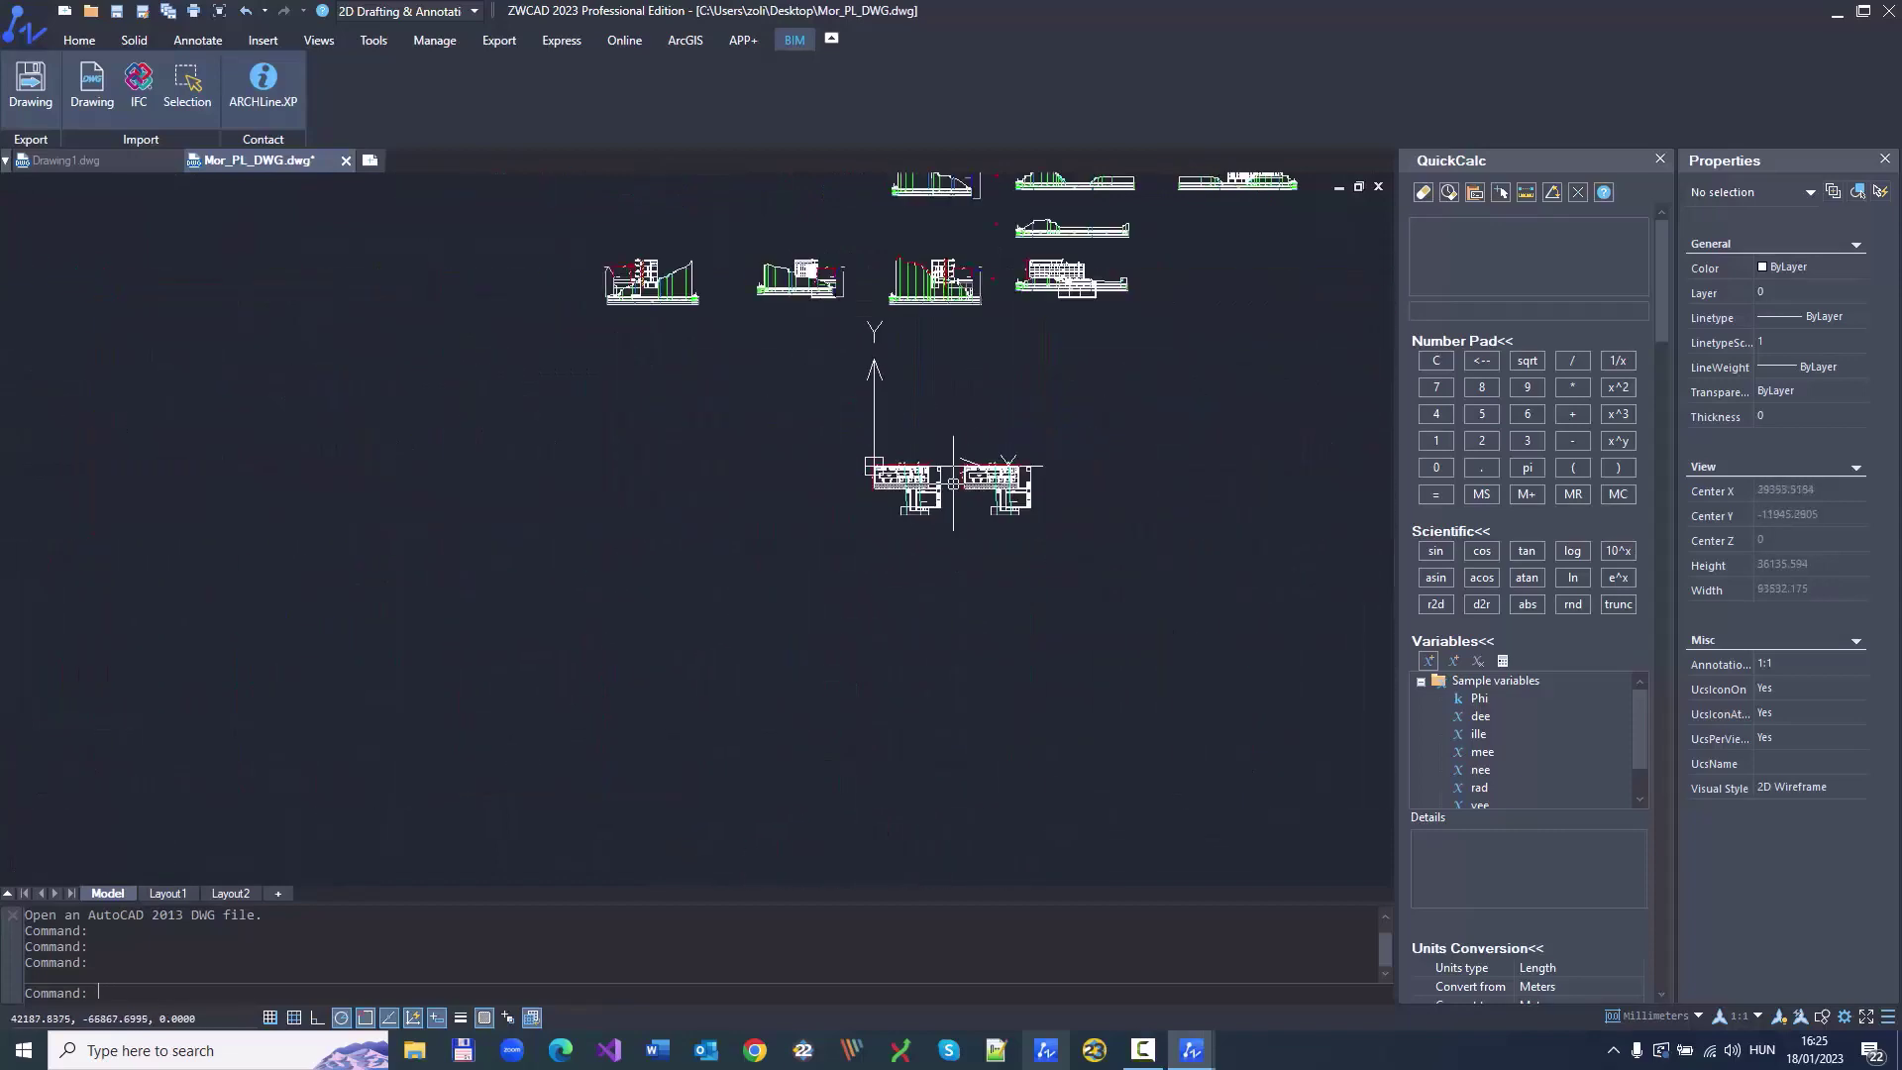
middle_drag(907, 410, 630, 617)
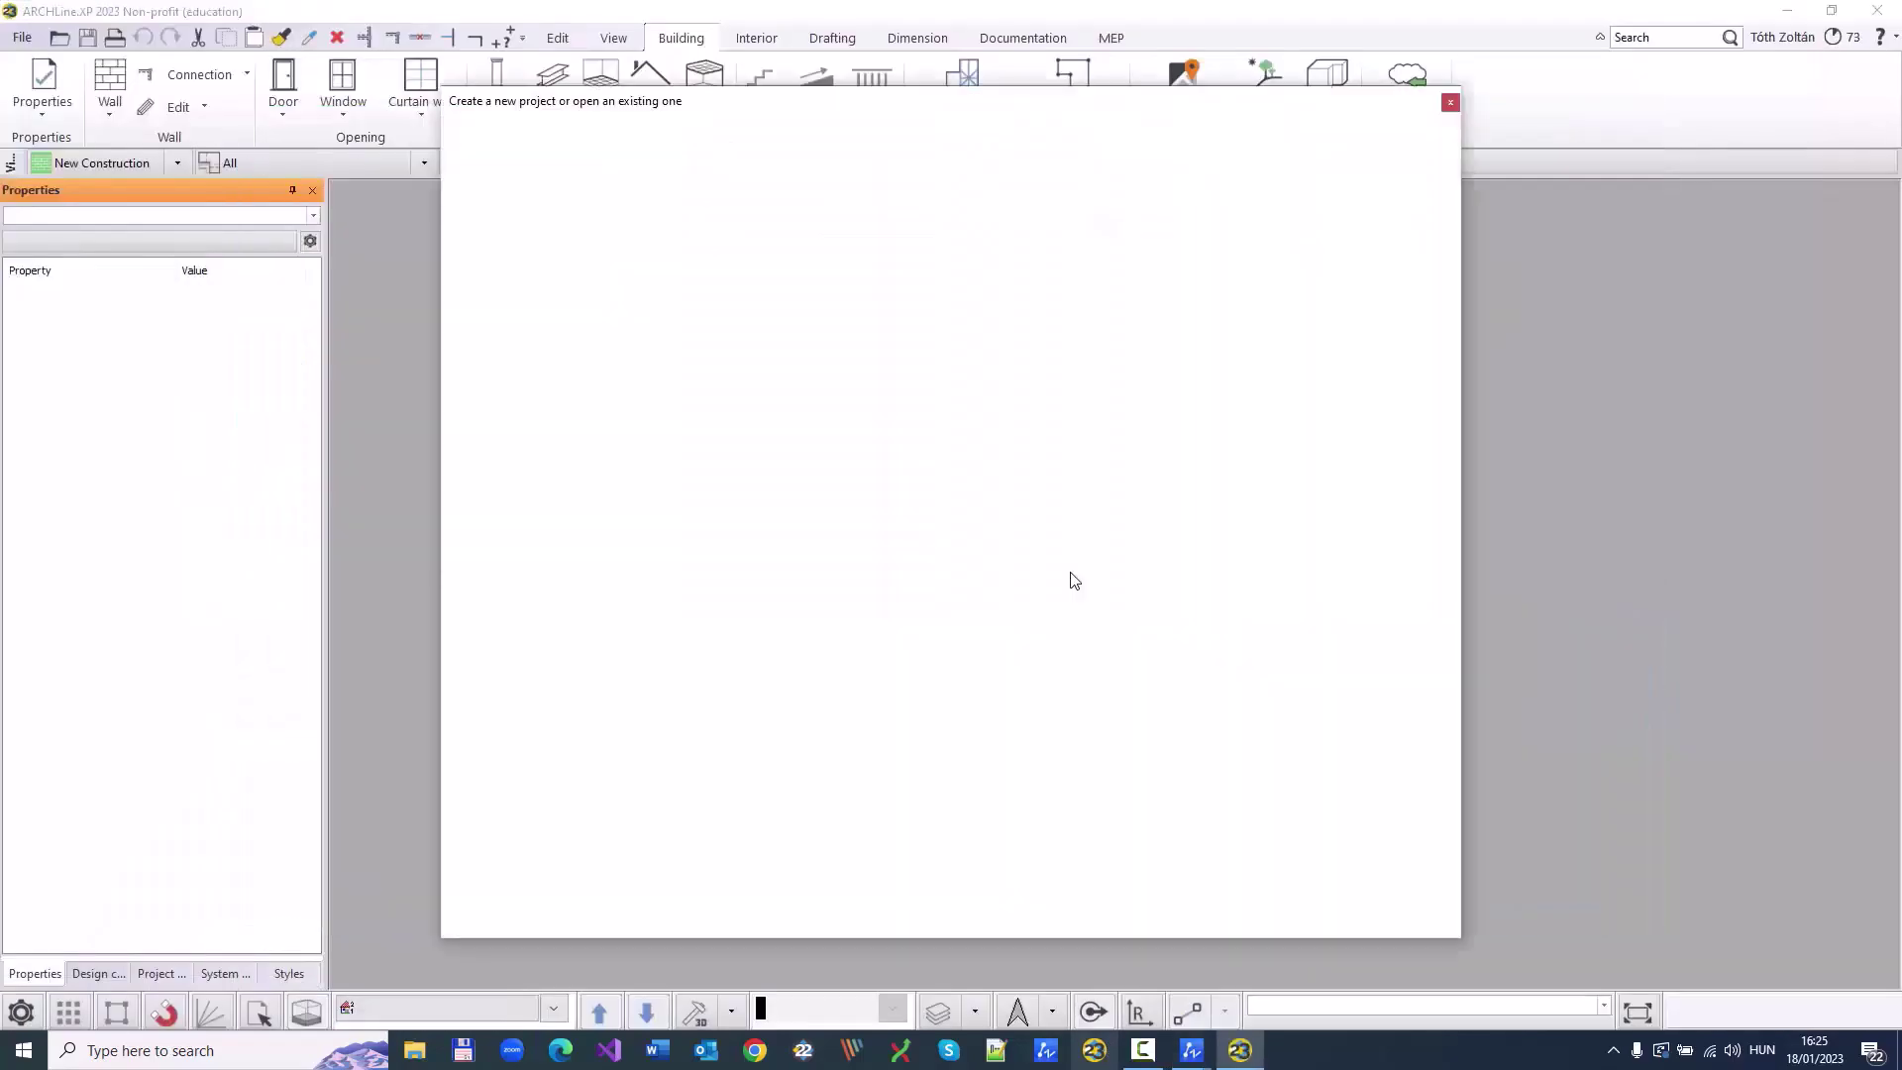
Step: Create a new project in ARCHLine.XP and return to the Mor_PL_DWG drawing in ZWCAD
click(1068, 309)
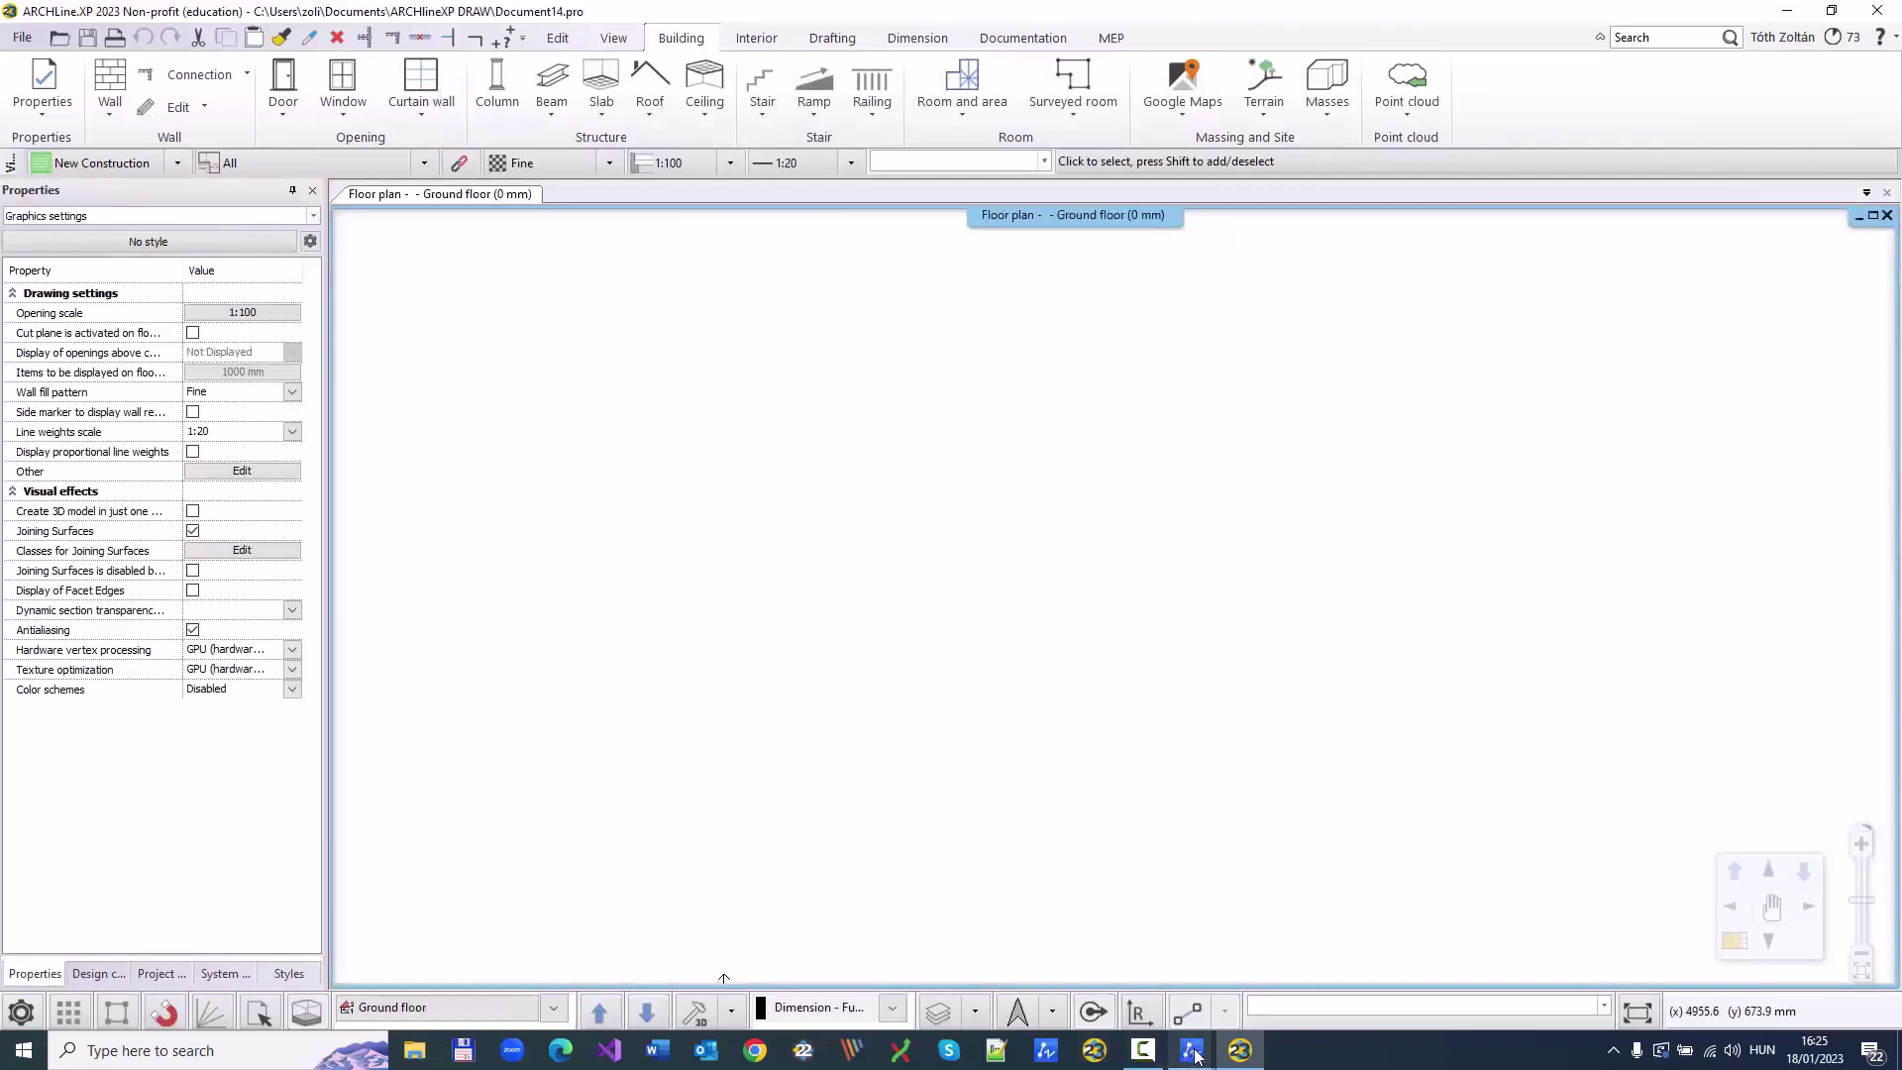
mouse_move(1194, 1054)
click(1275, 967)
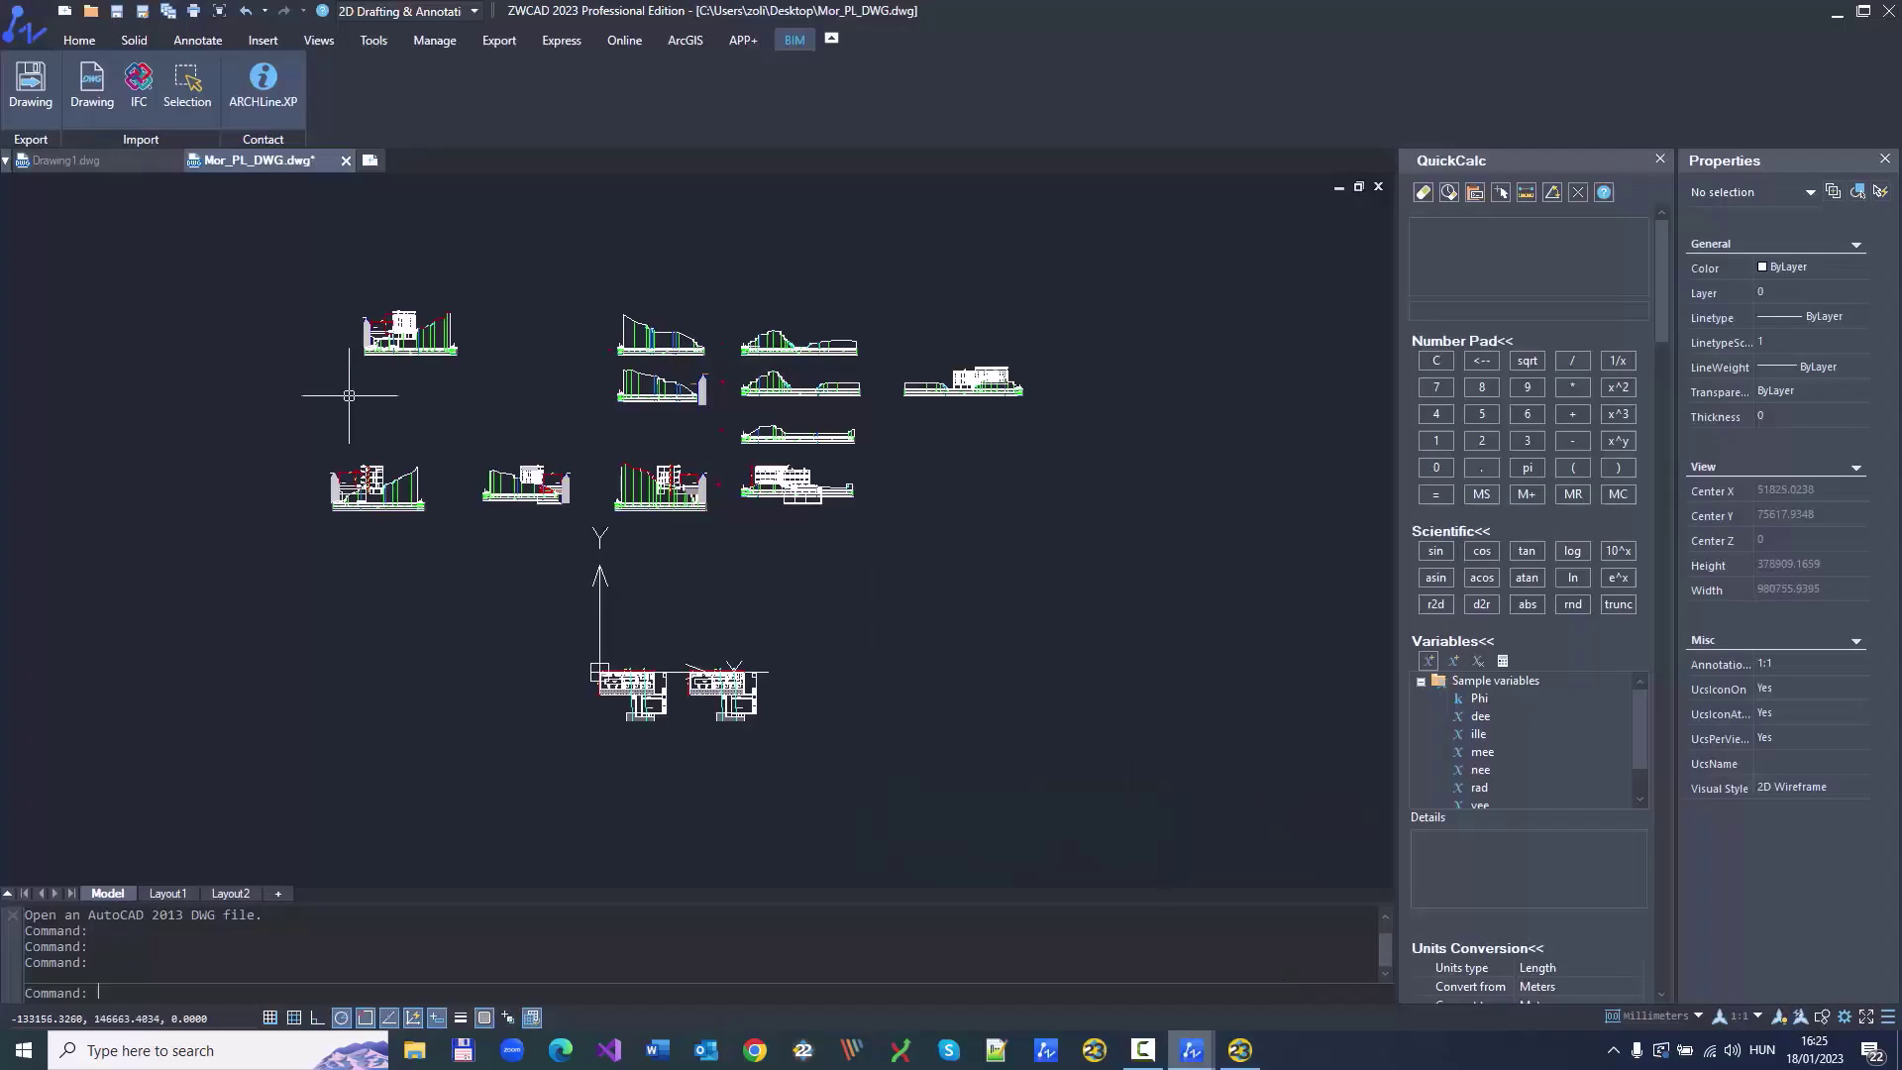
Step: Export the open drawing with the BIM drawing export and switch to ARCHLine.XP
click(744, 41)
click(797, 40)
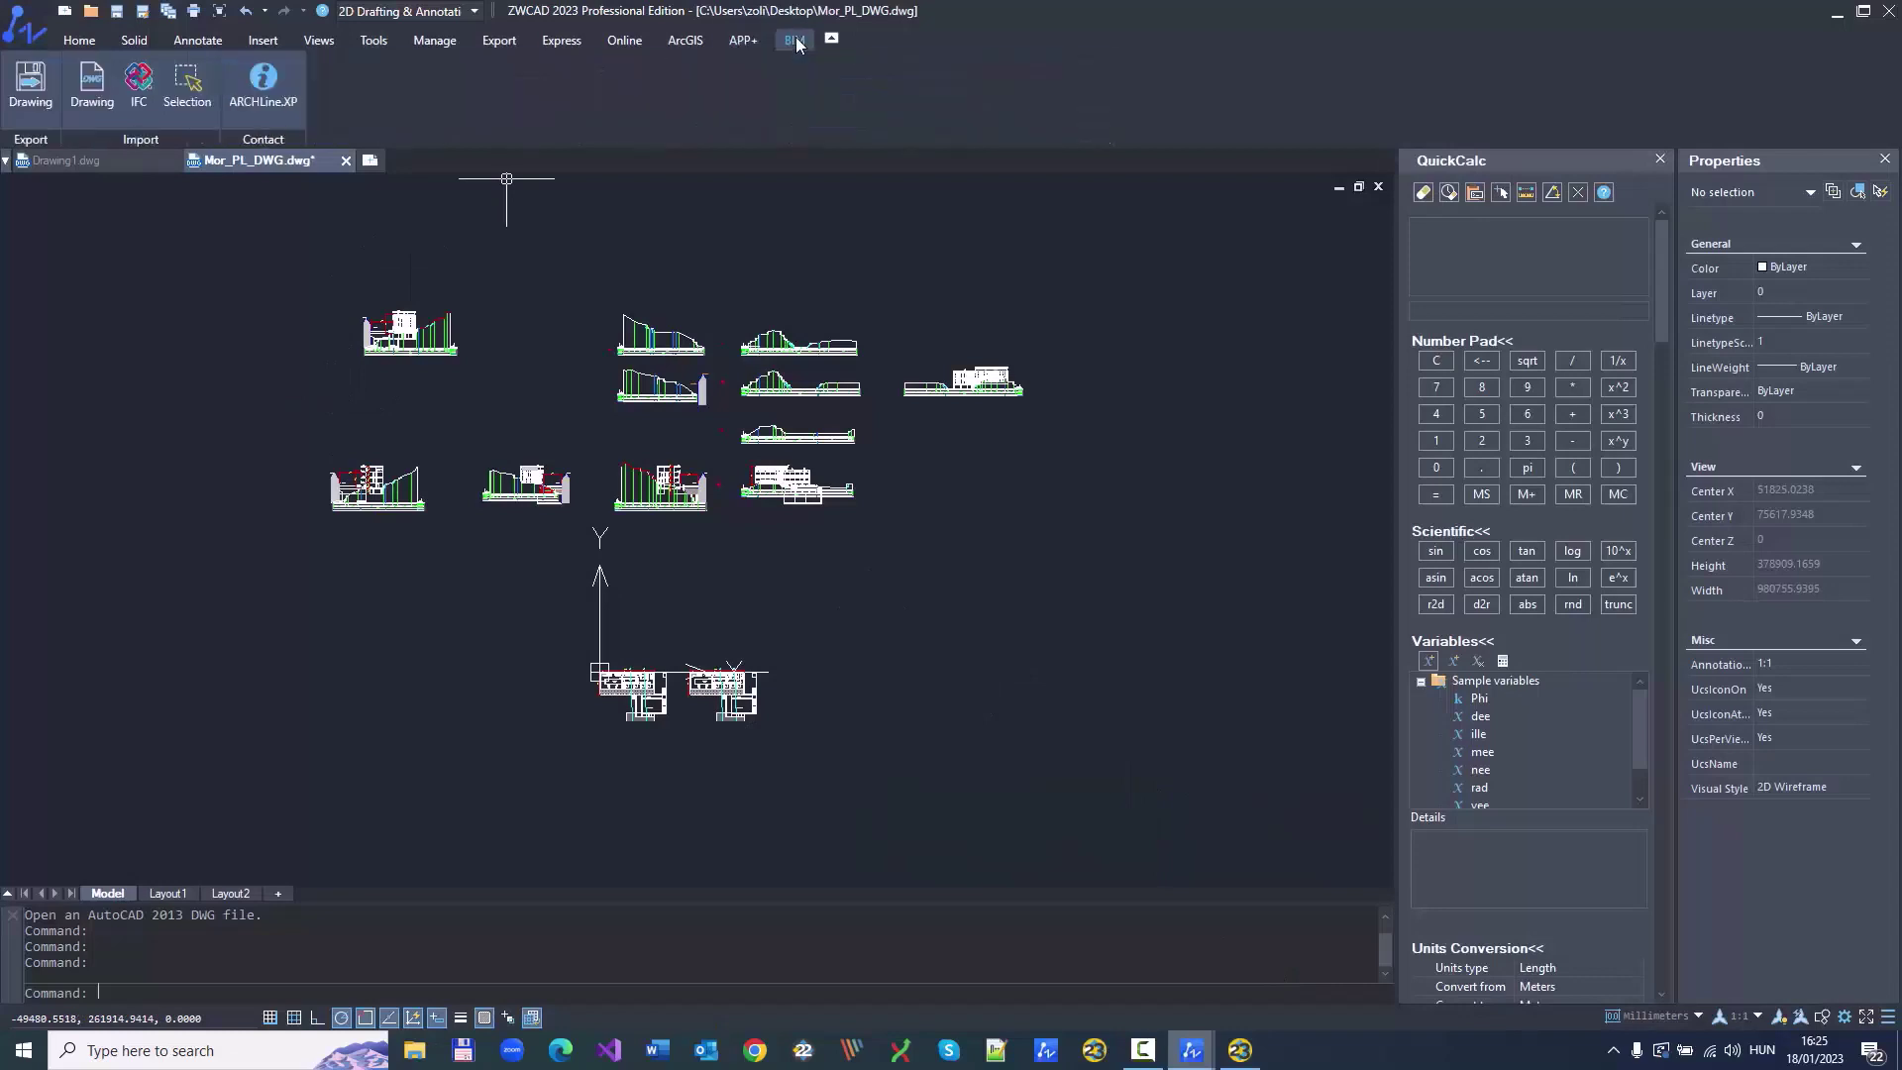
click(33, 103)
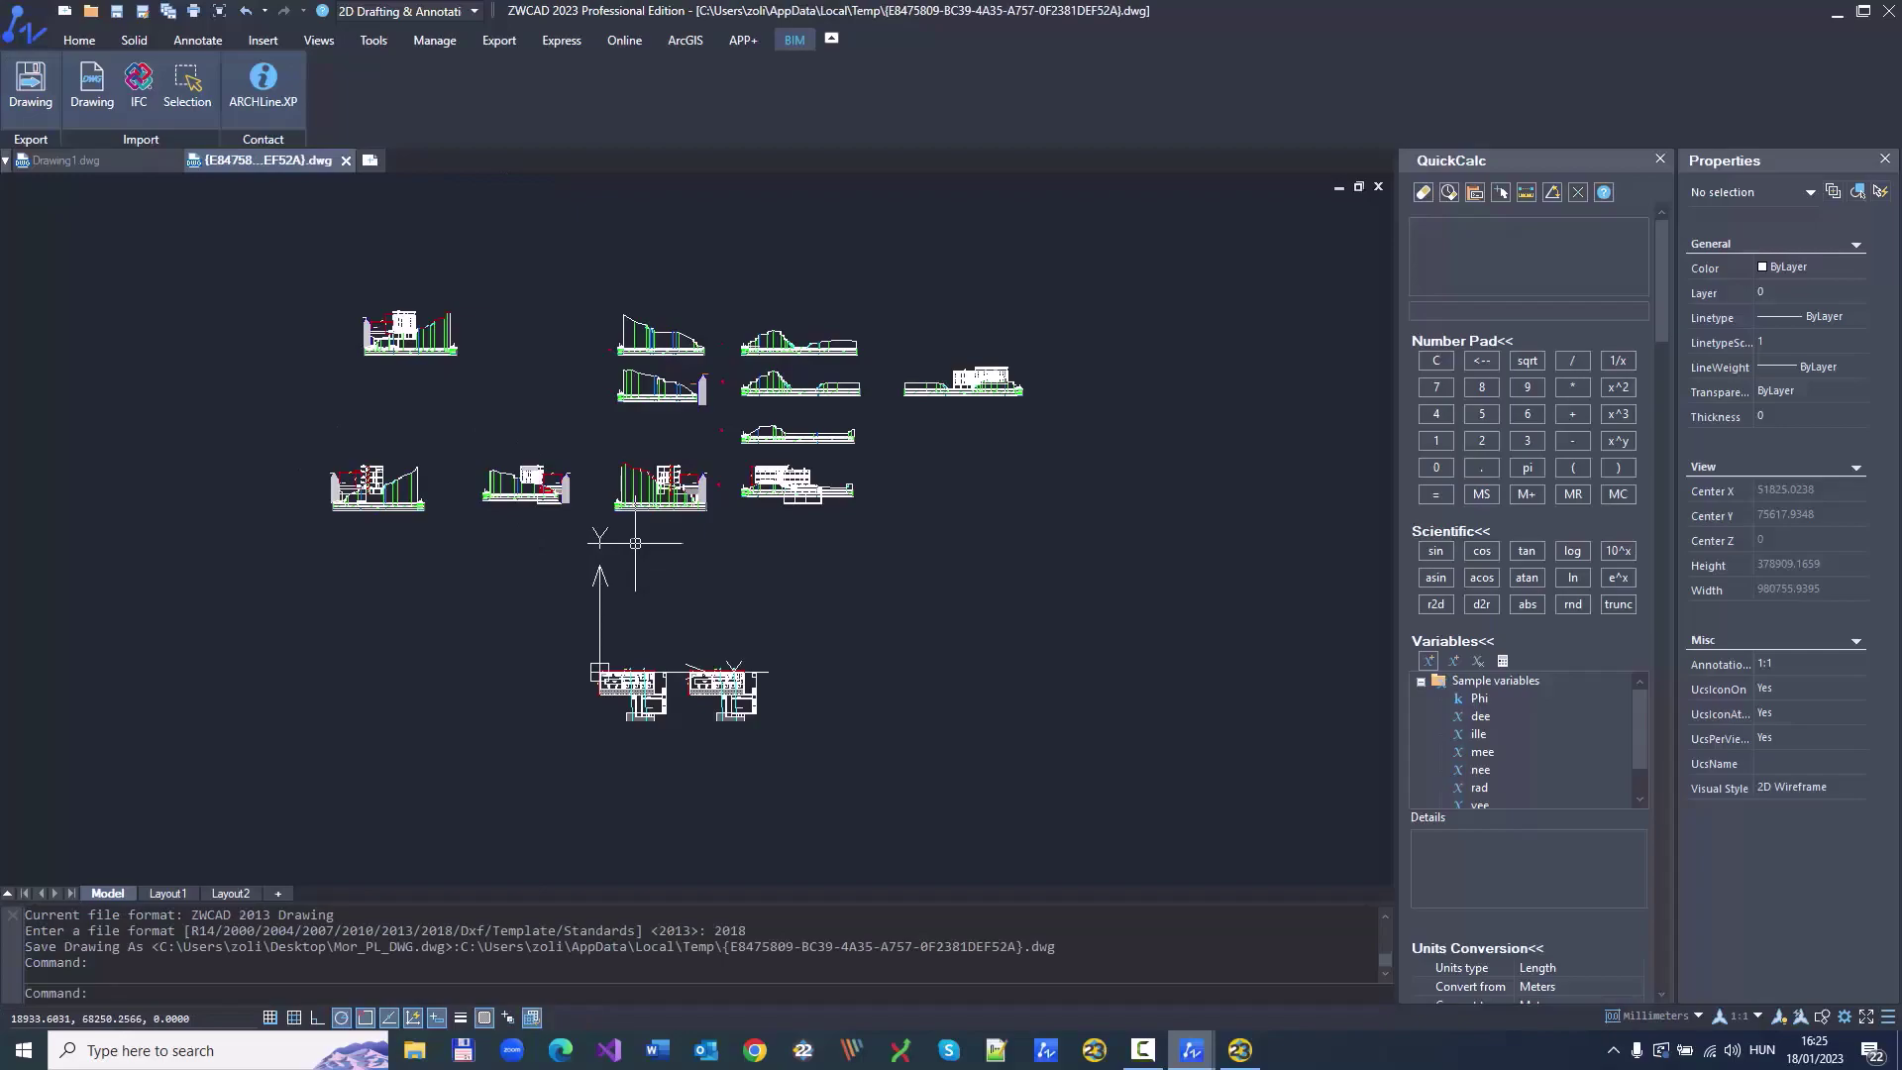
click(1238, 1055)
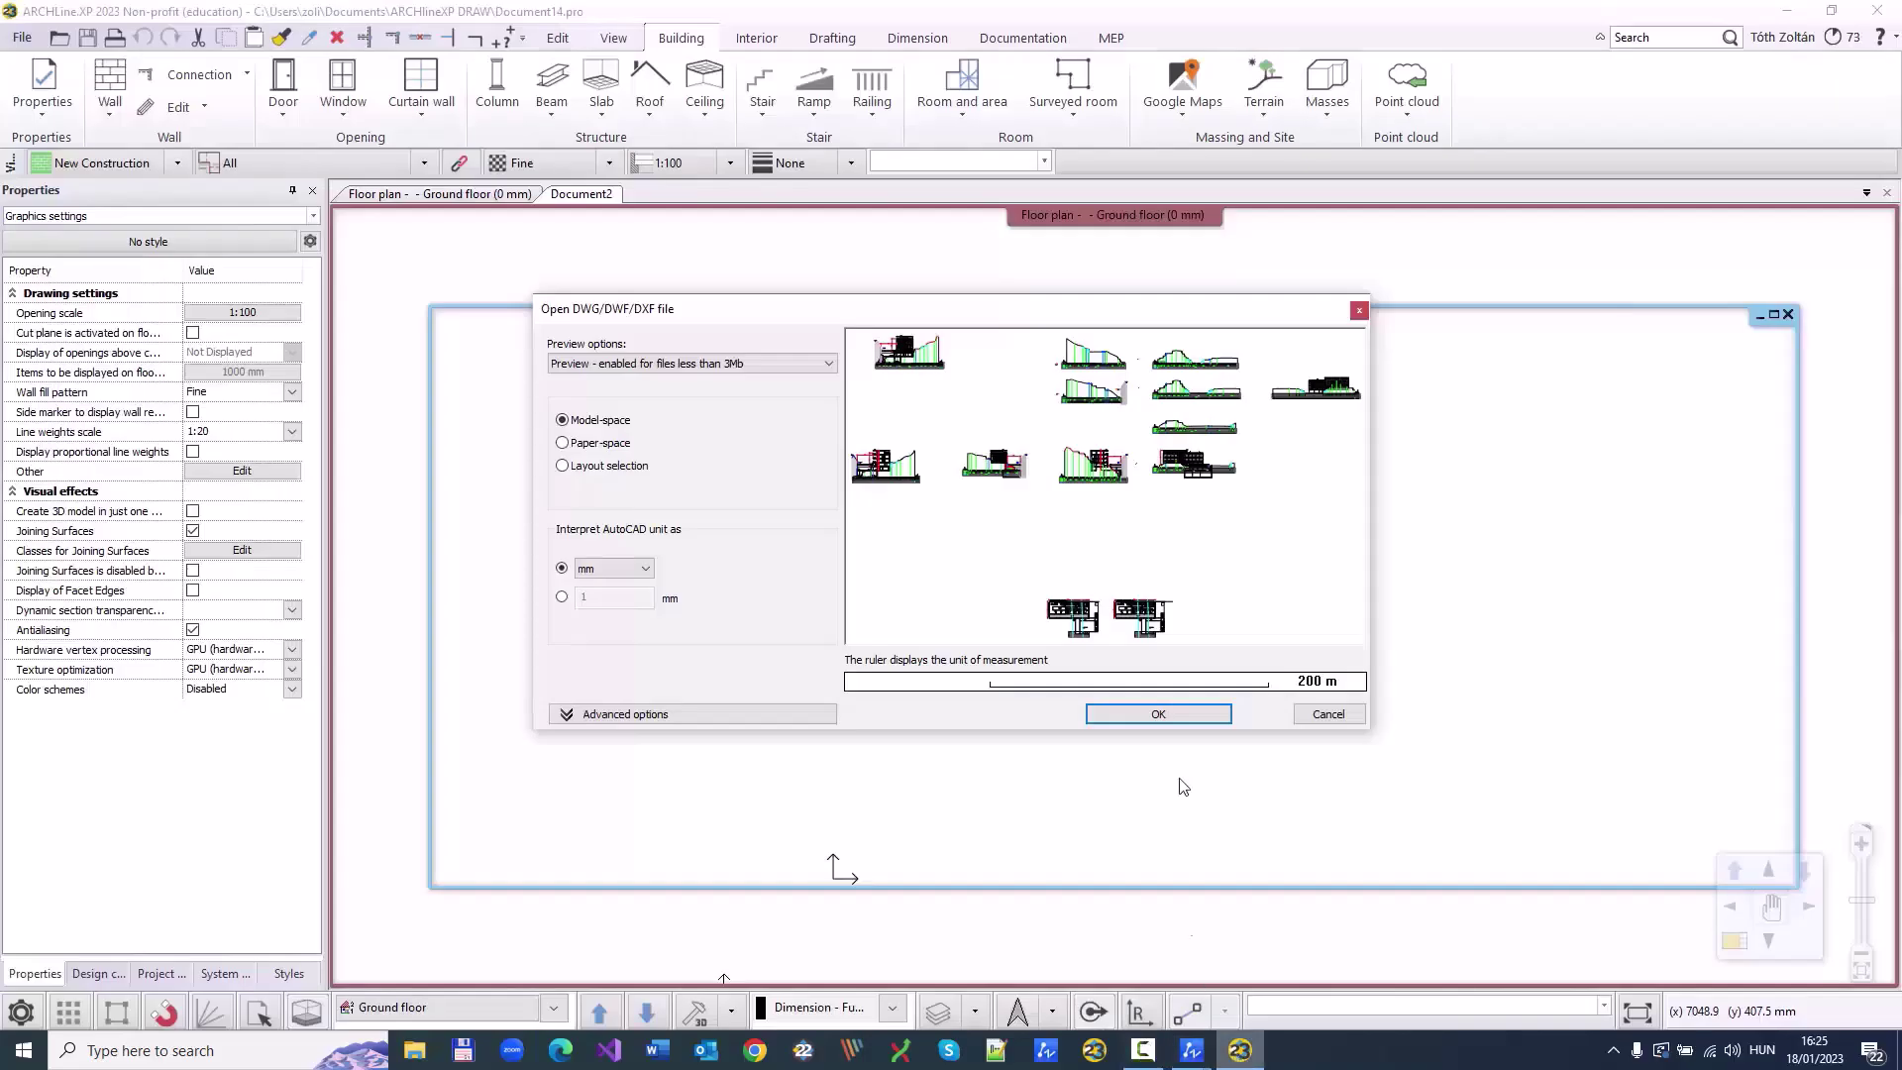
Step: Check the floor plans in the import preview and import the model space with mm as the drawing unit
scroll(1123, 626, up, 5)
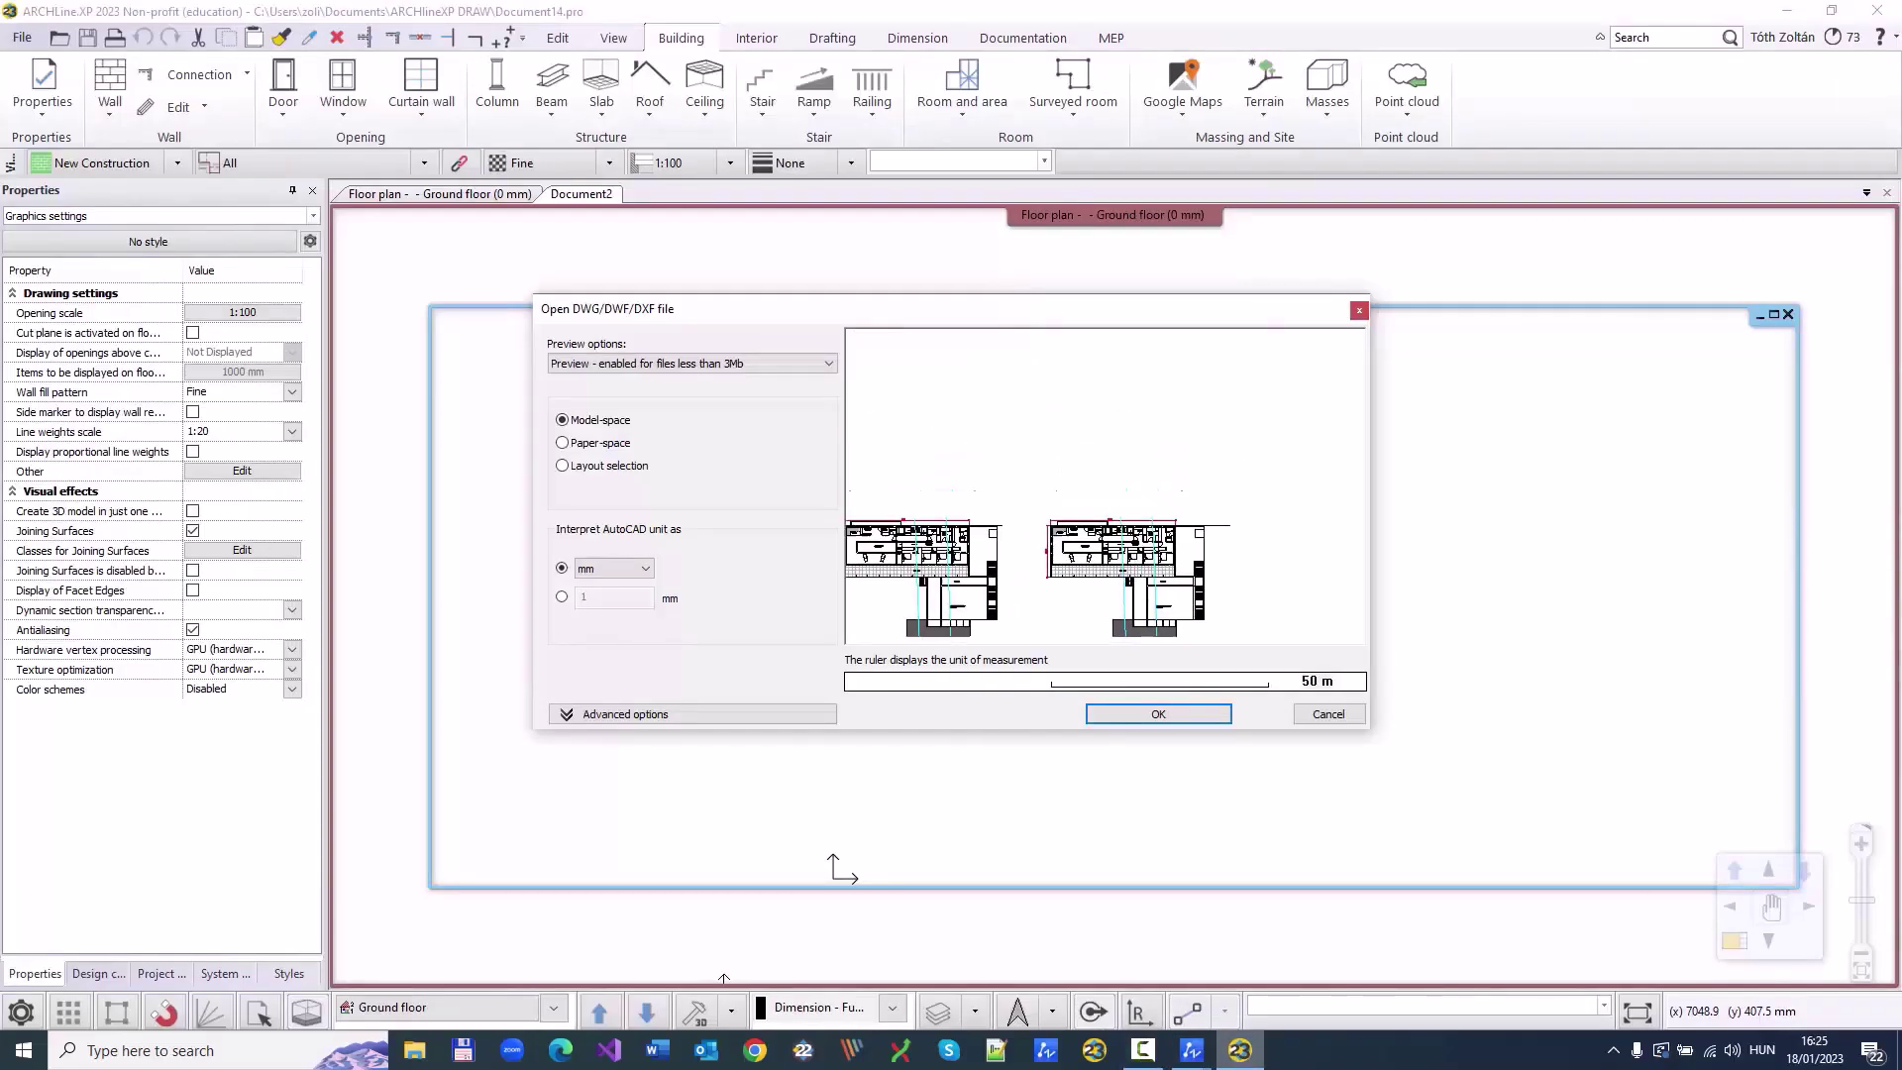
scroll(1139, 609, up, 4)
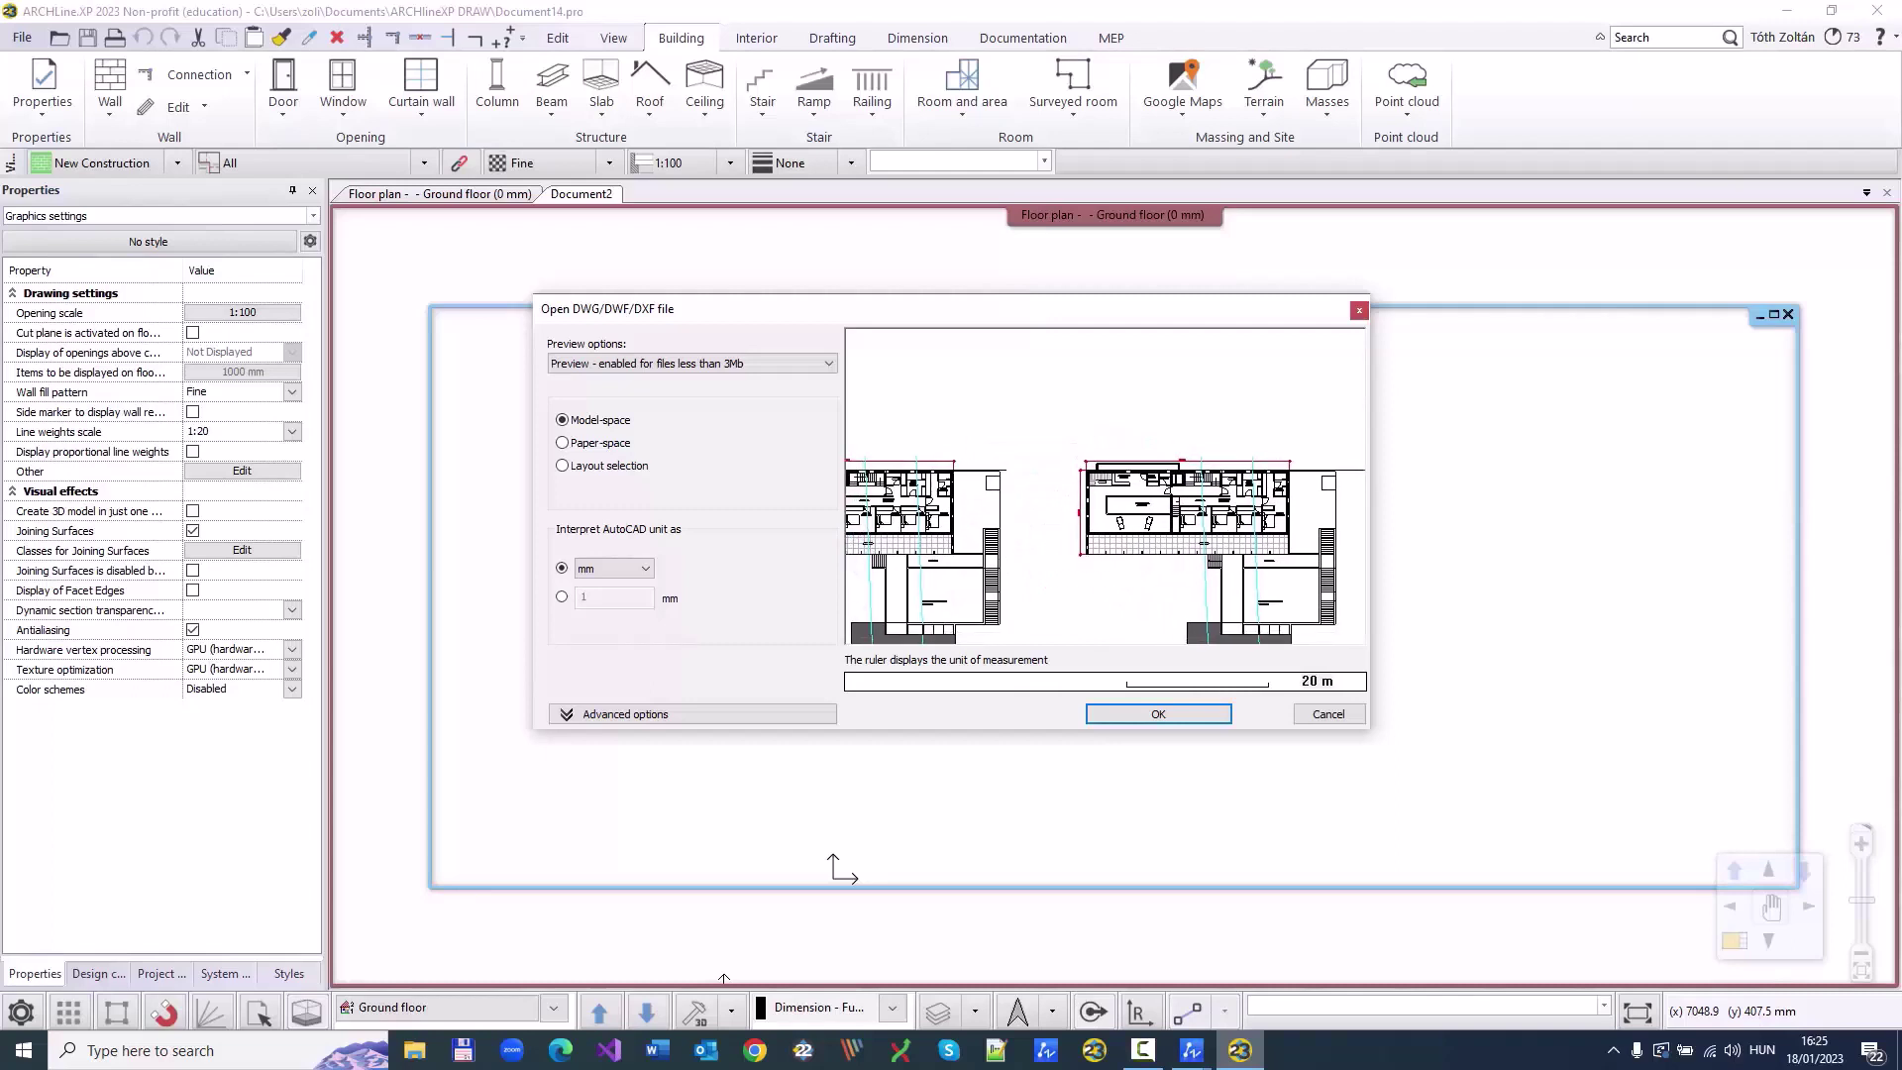
scroll(1121, 567, up, 2)
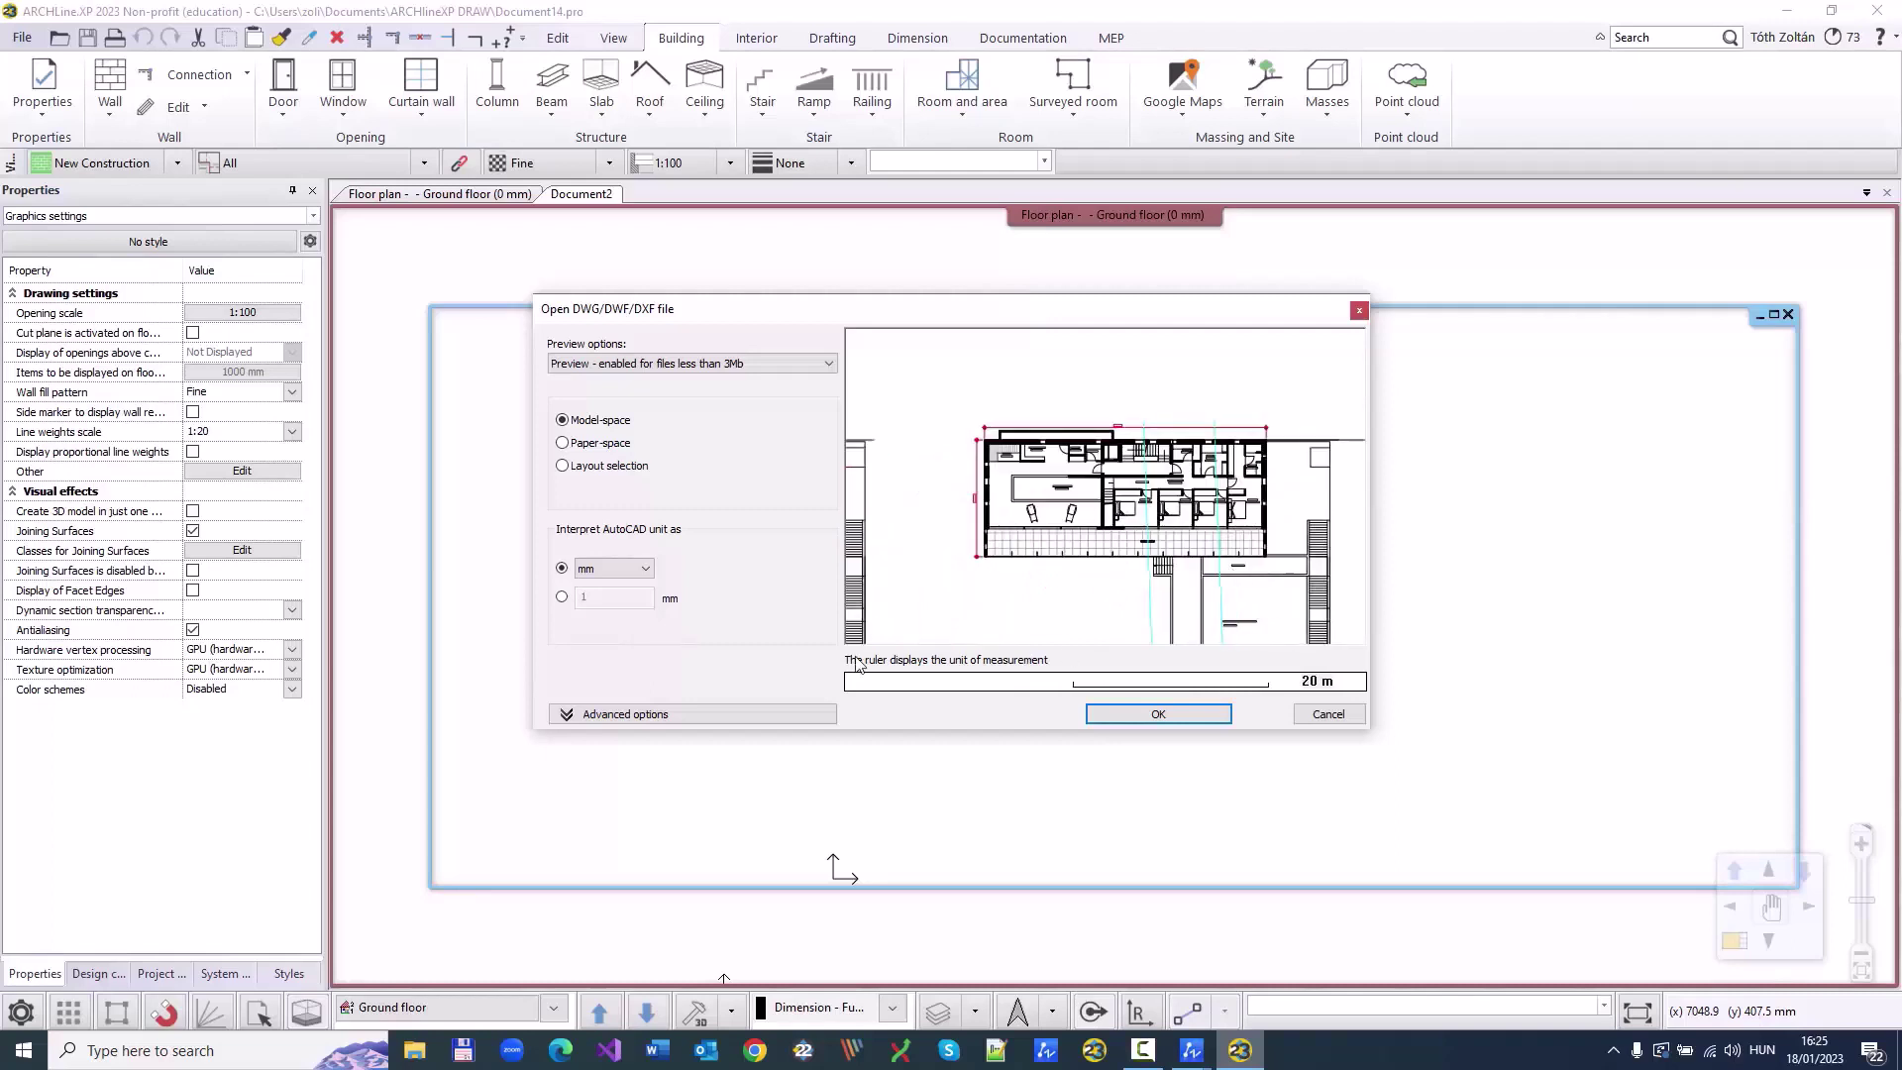
click(645, 571)
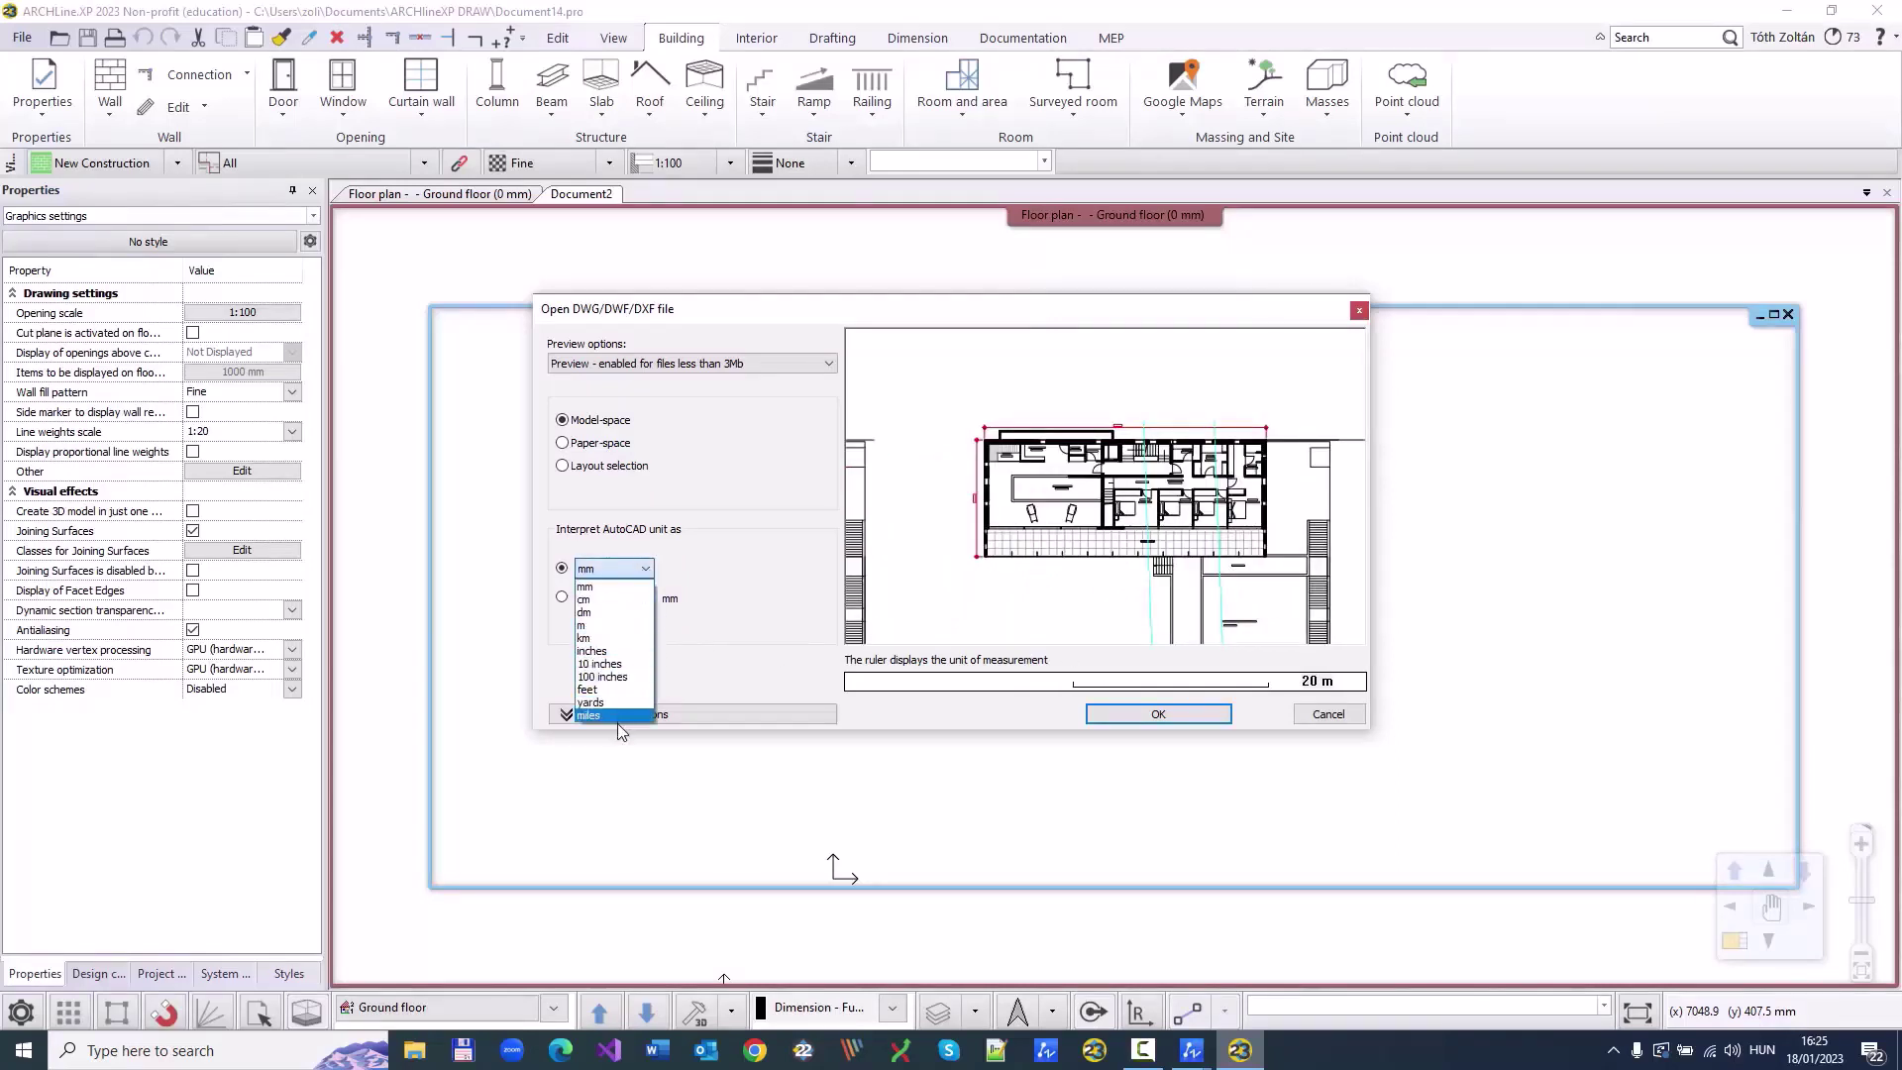
click(624, 572)
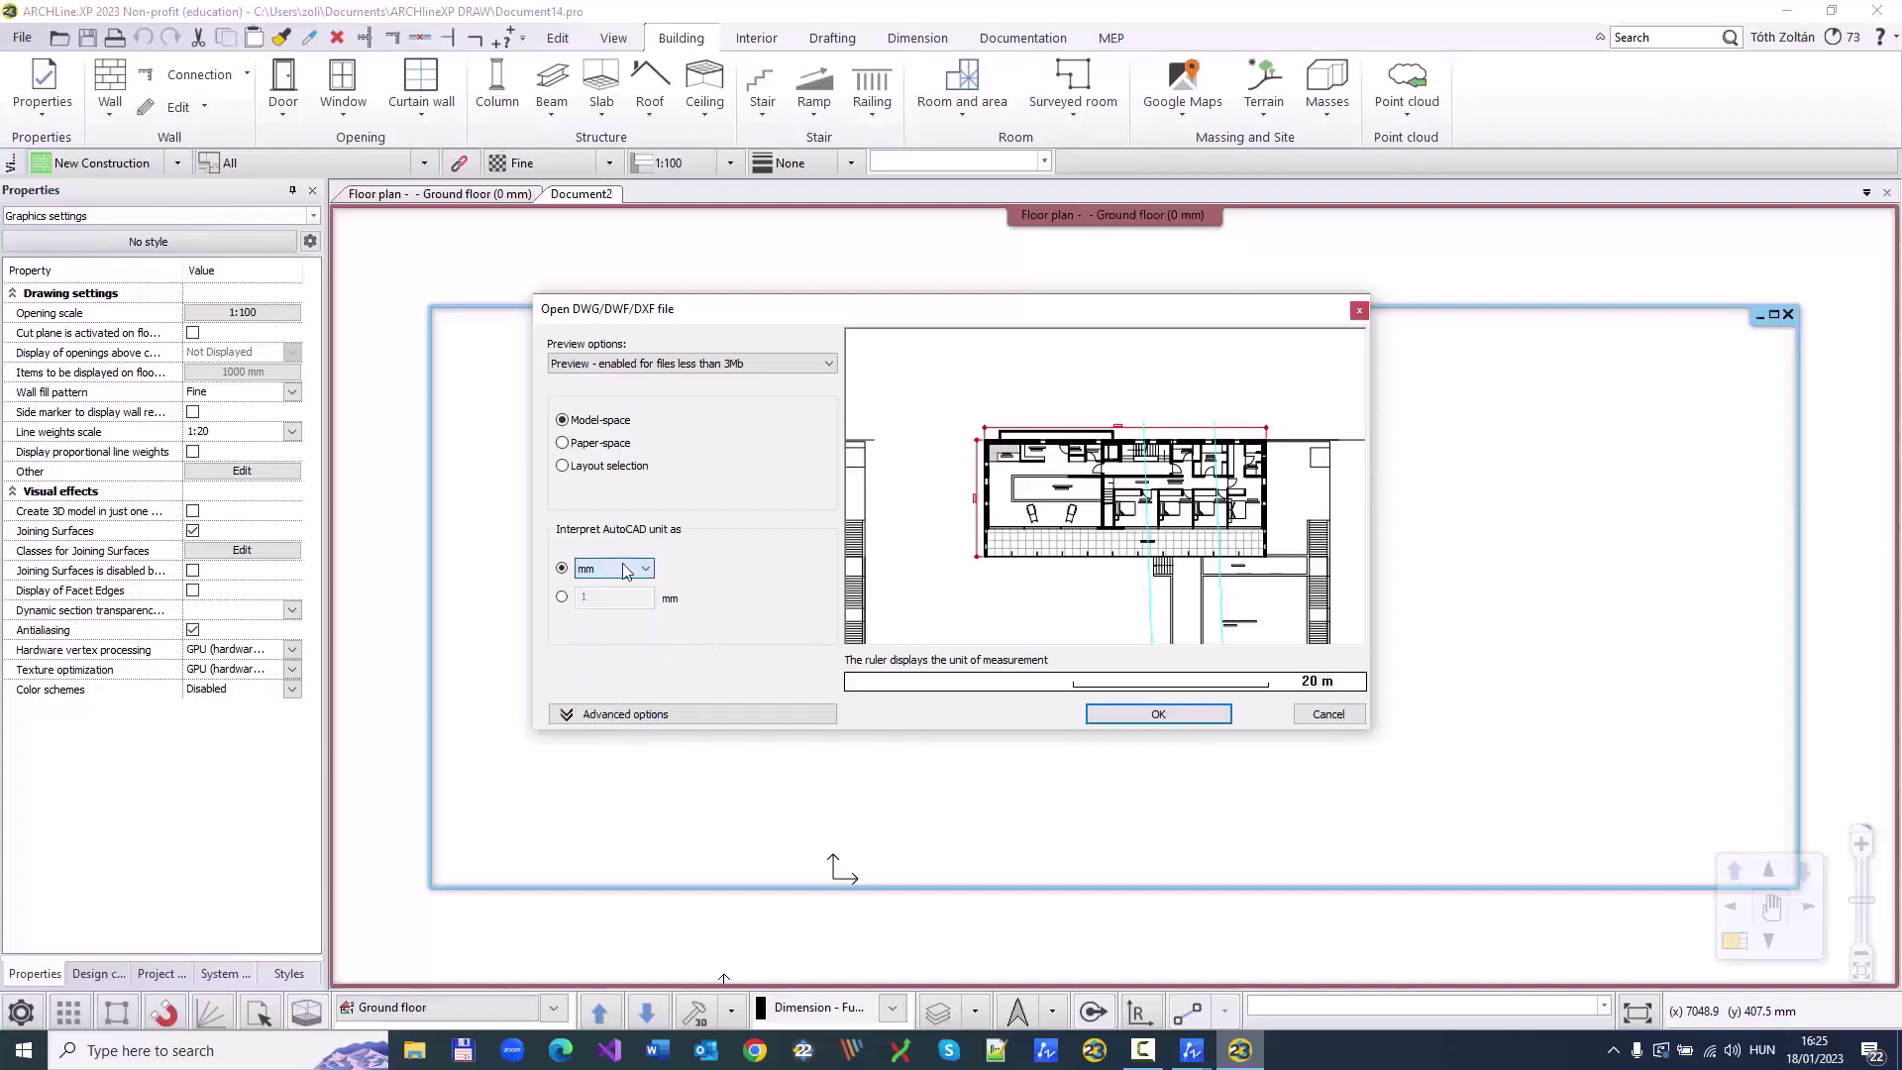
click(1160, 723)
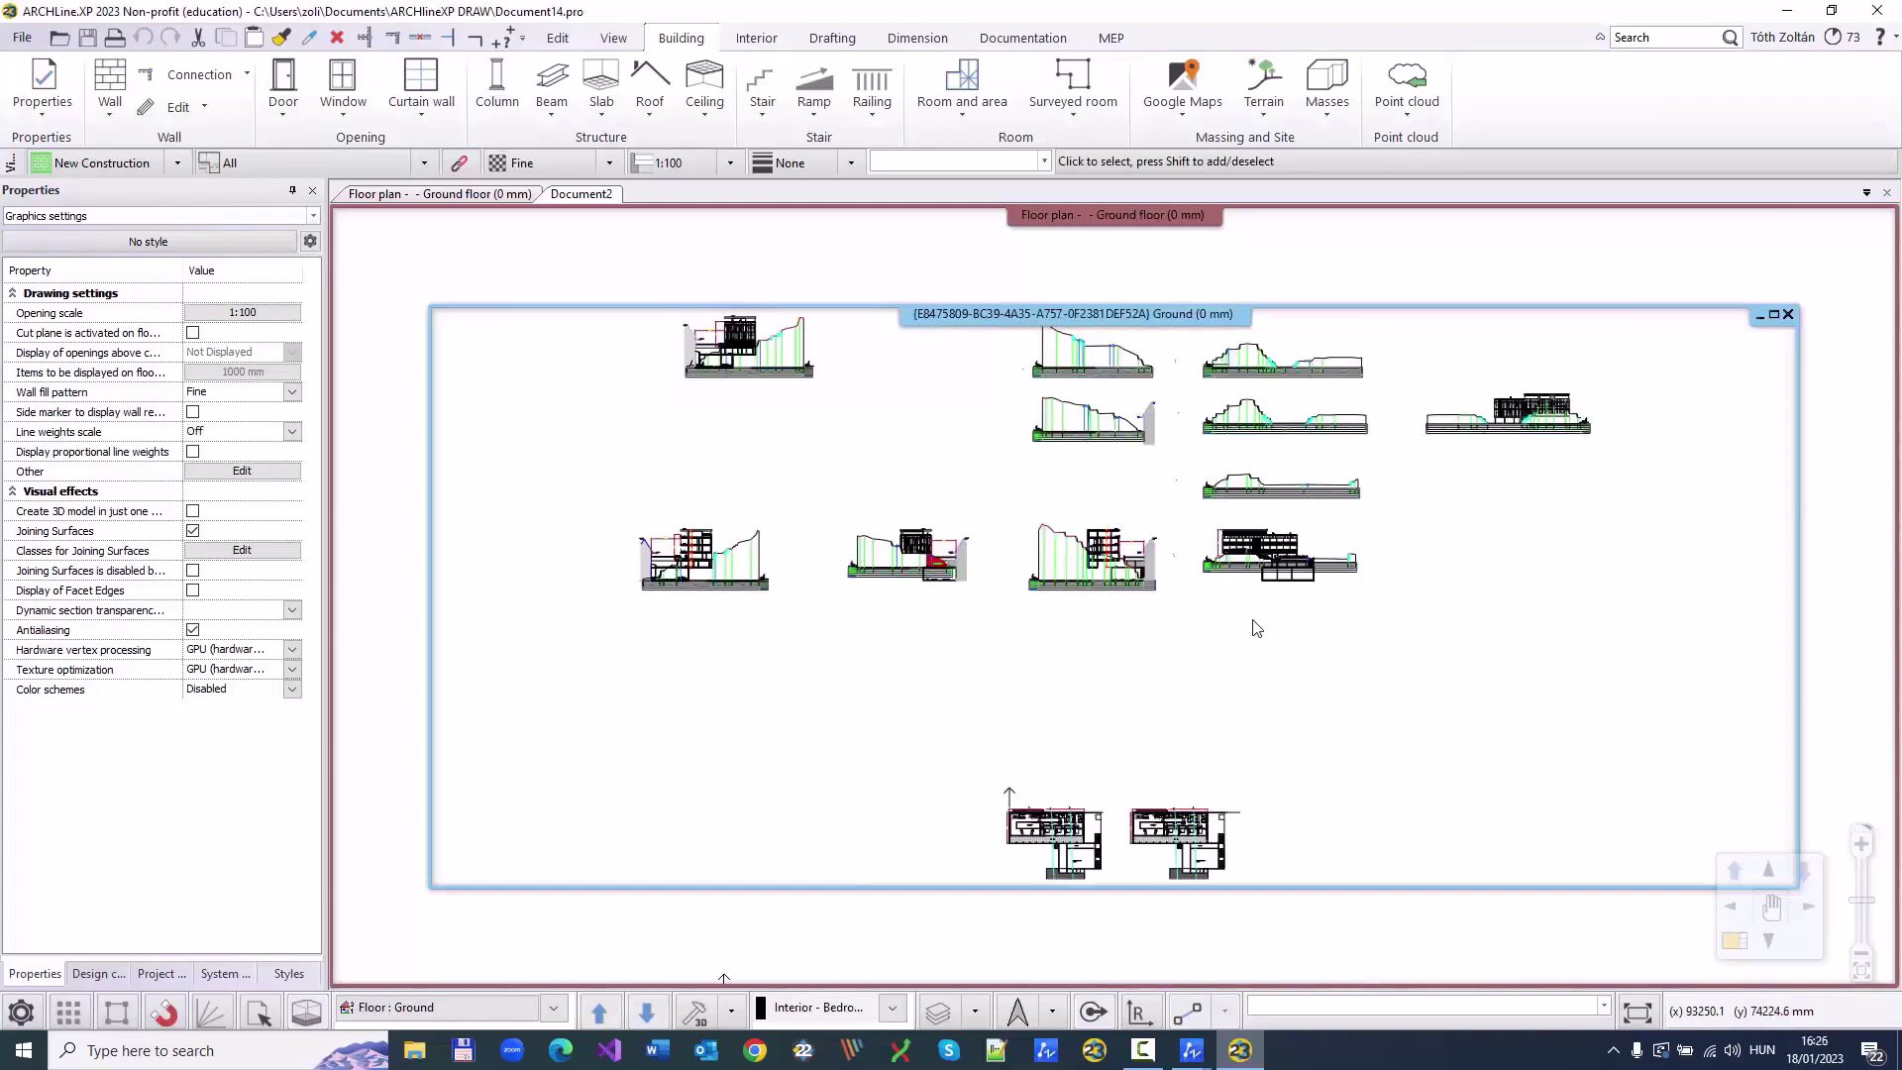
Step: Place the imported drawing and the Ground floor plan side by side and inspect the imported floor plans
middle_drag(1244, 643, 1214, 374)
scroll(1184, 560, up, 2)
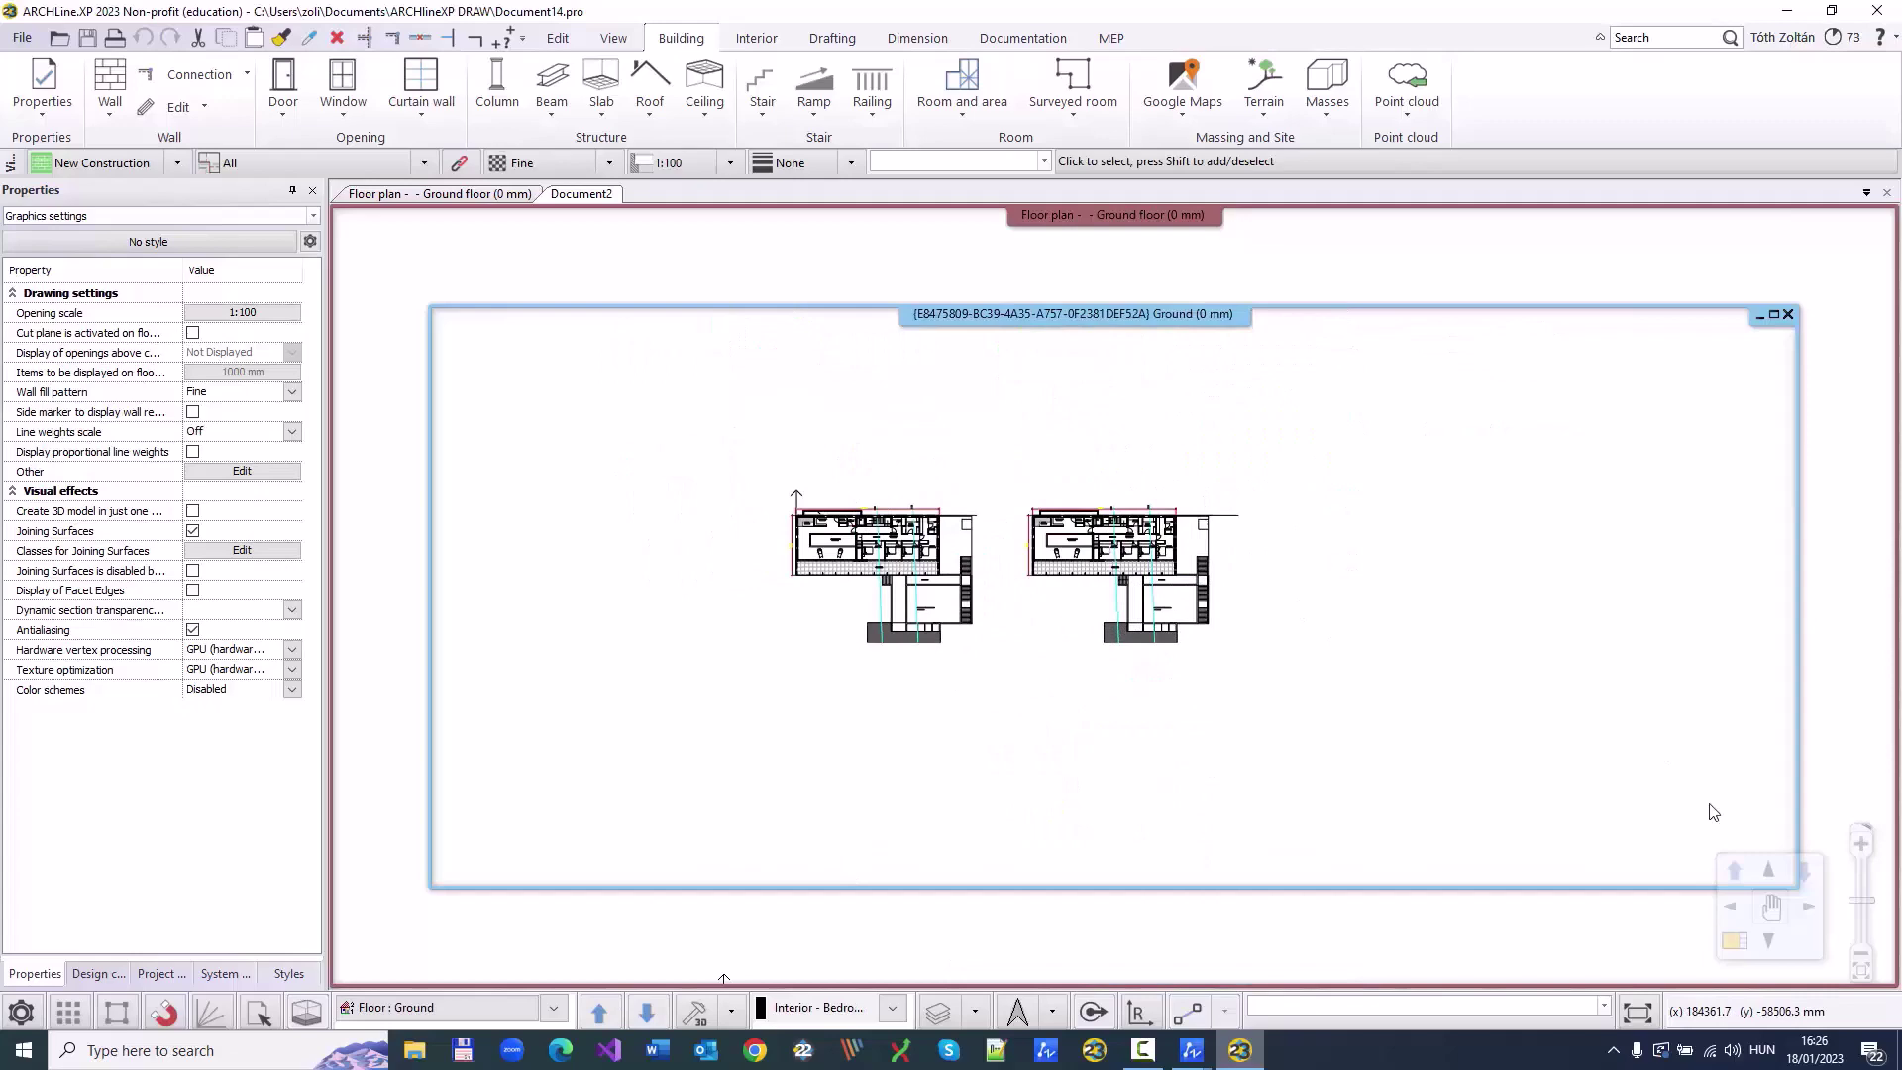
click(1734, 940)
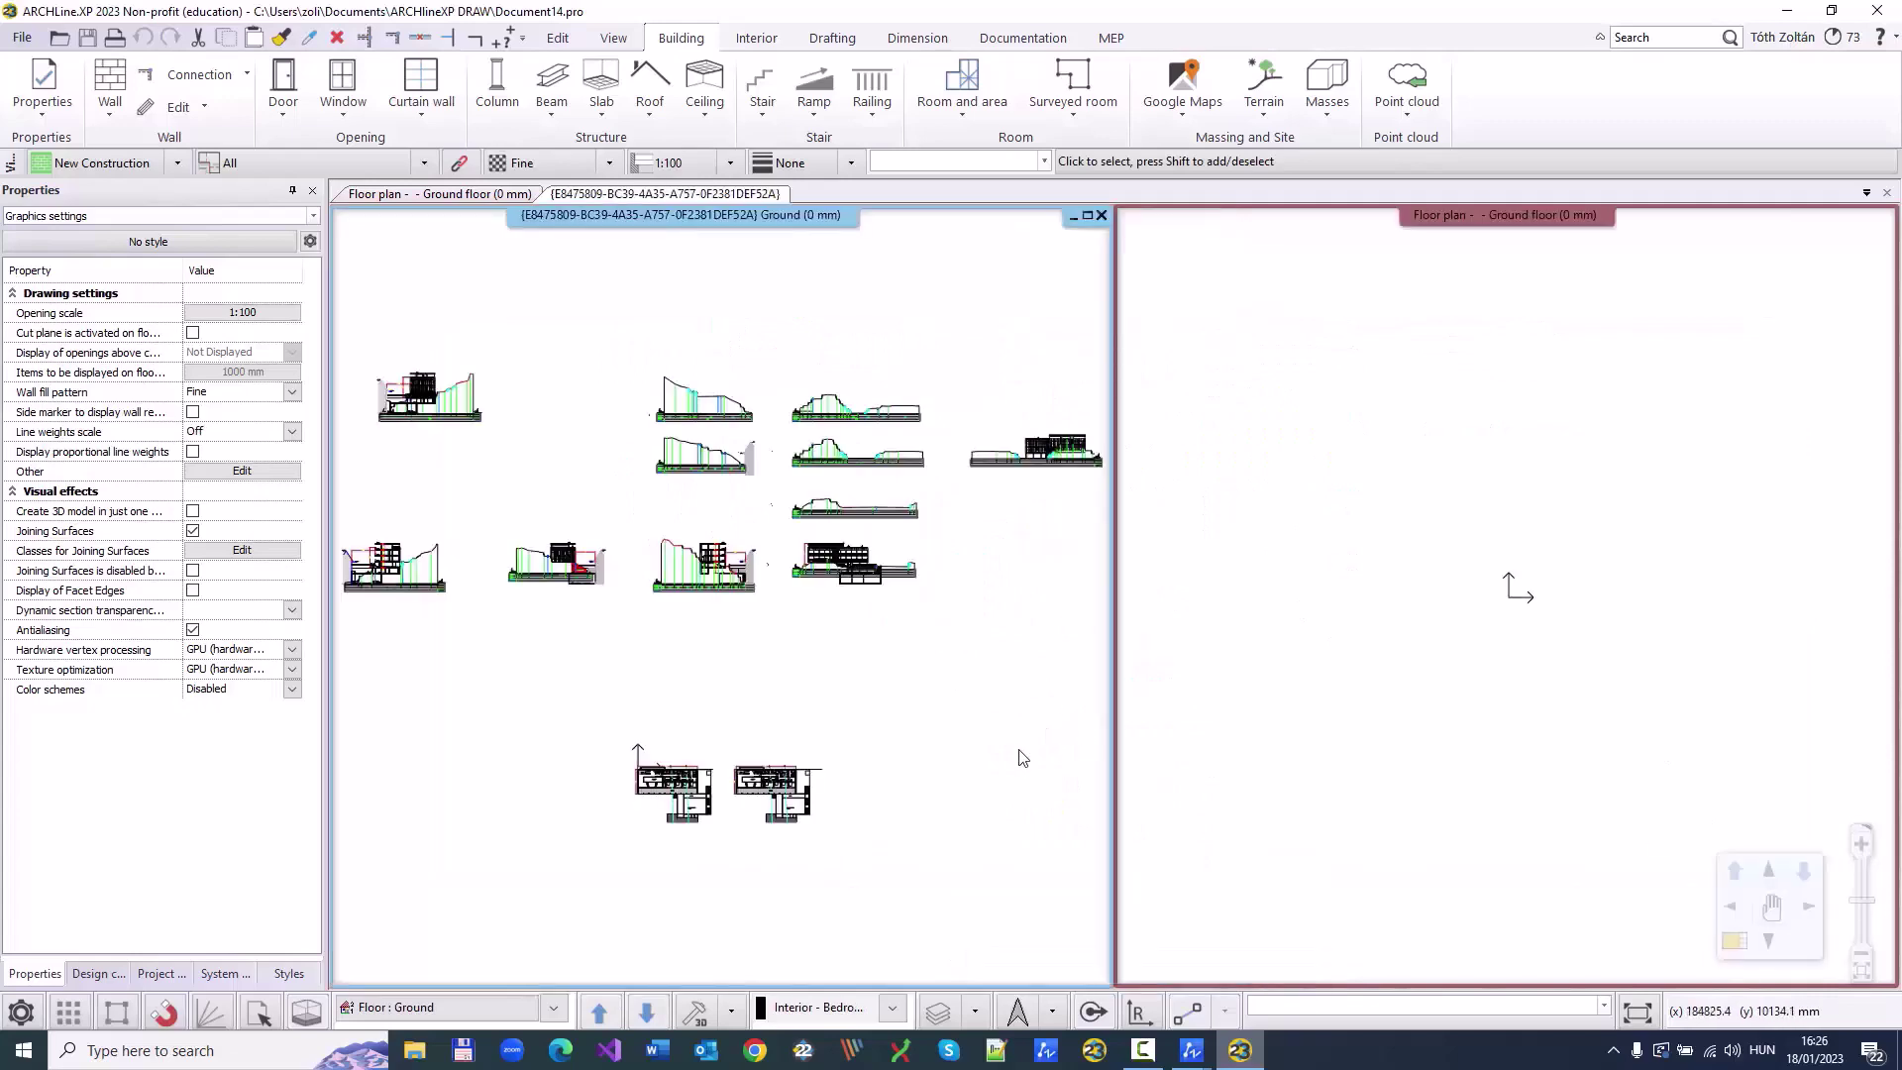
scroll(755, 693, up, 7)
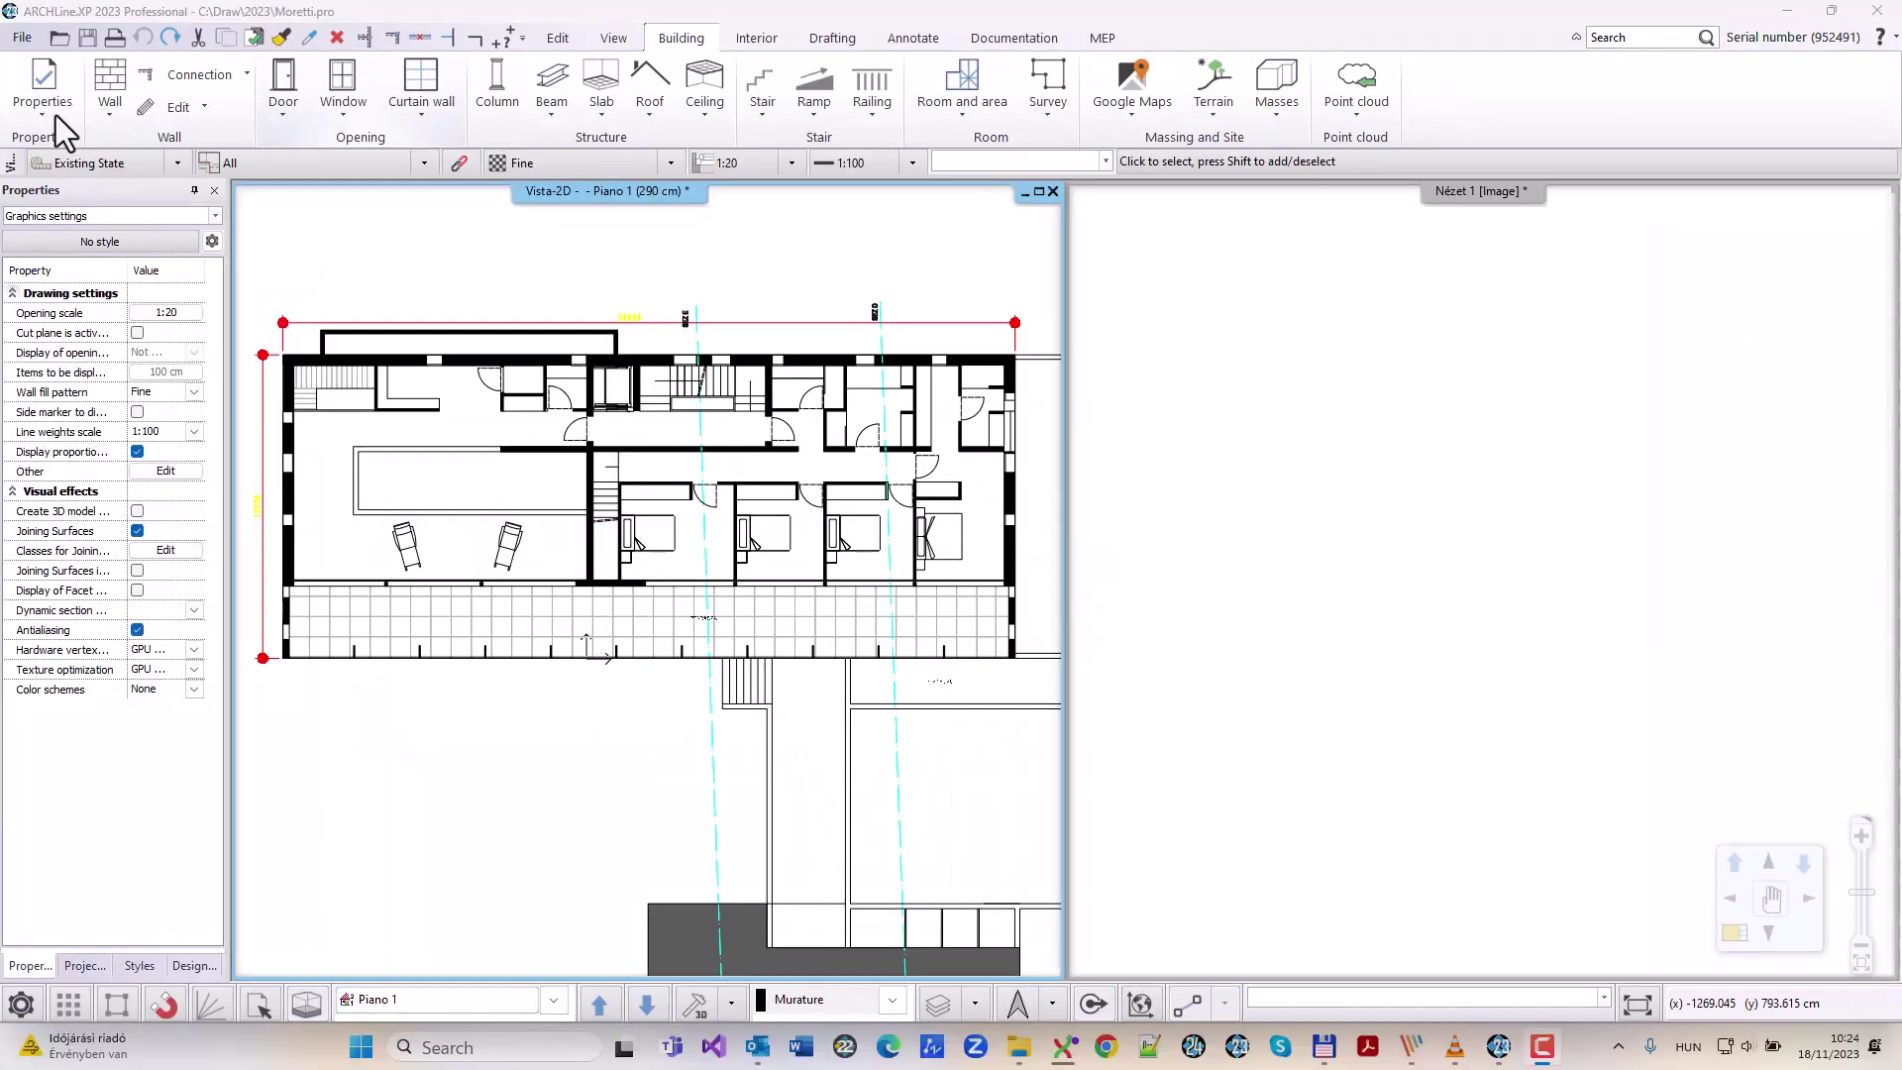
Step: In the wall properties, choose the interior finish material, apply it to the exterior face as well, and accept the settings
click(56, 115)
mouse_move(88, 146)
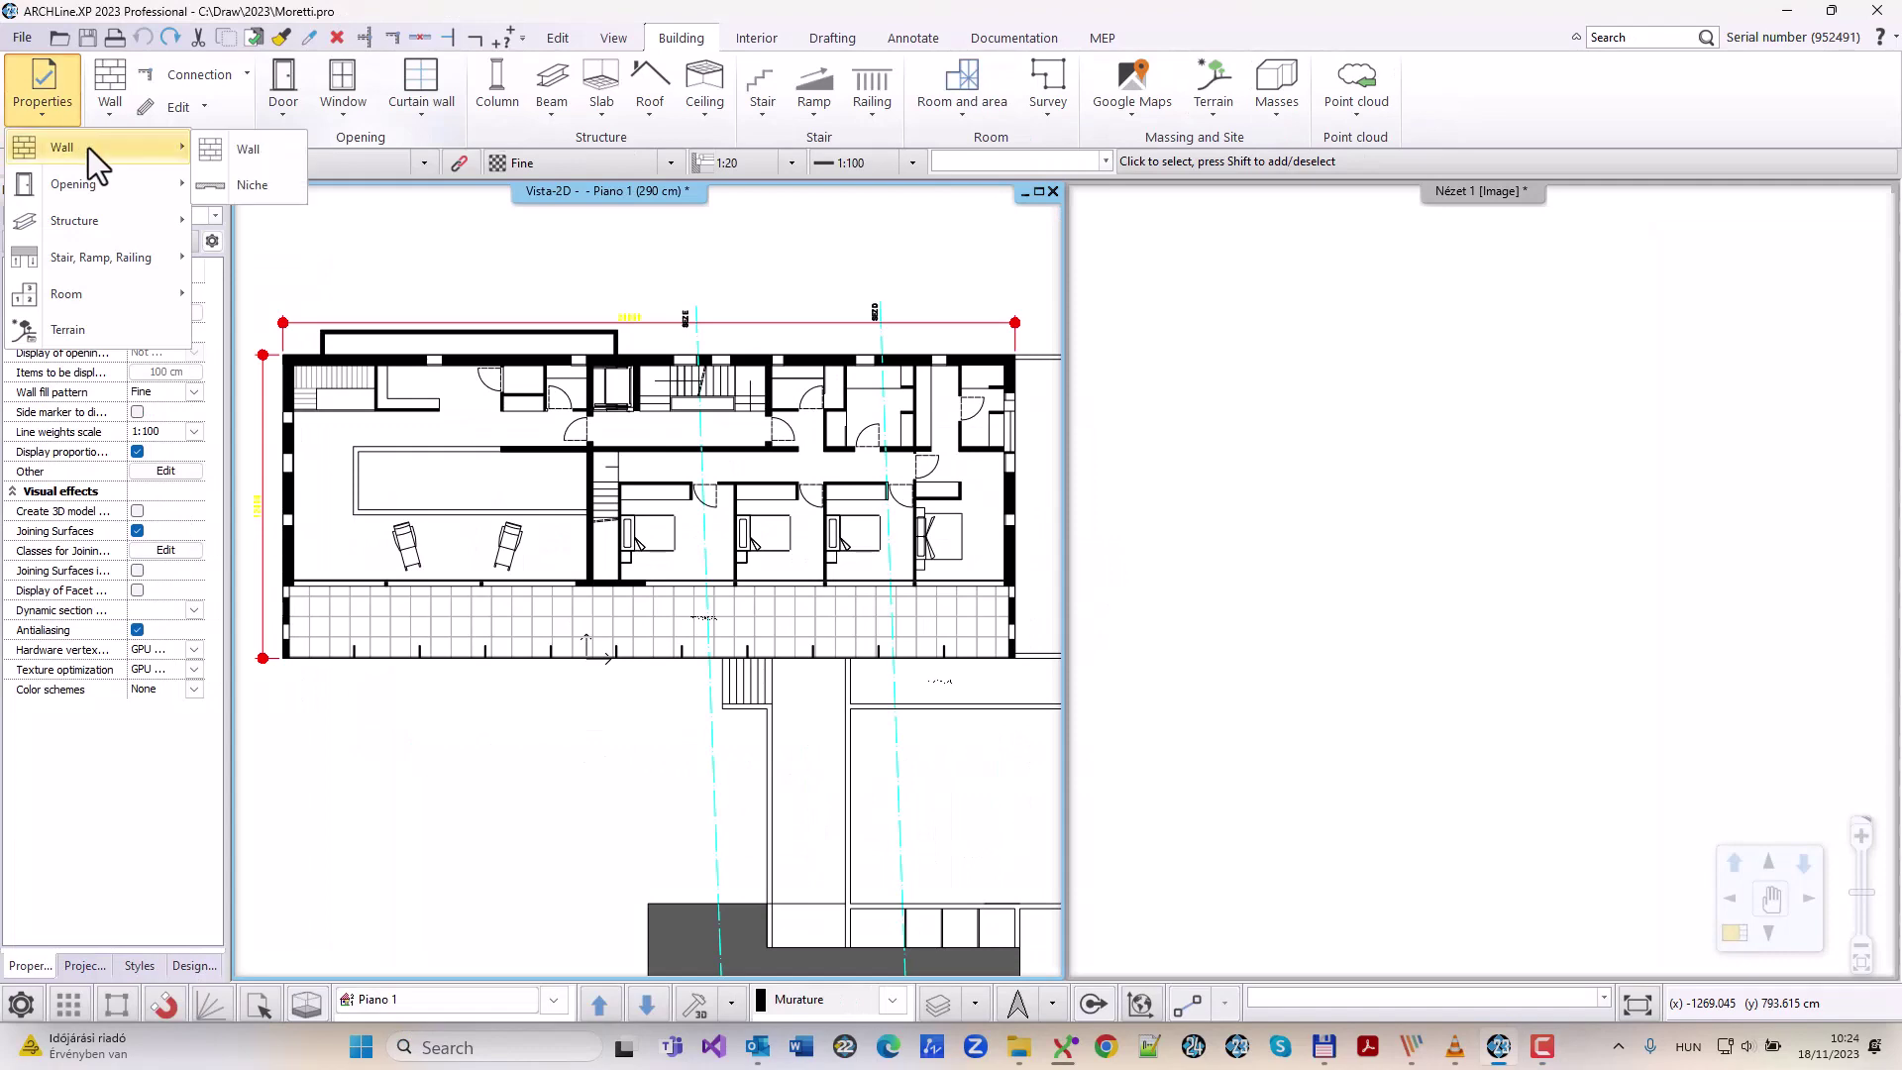
click(249, 151)
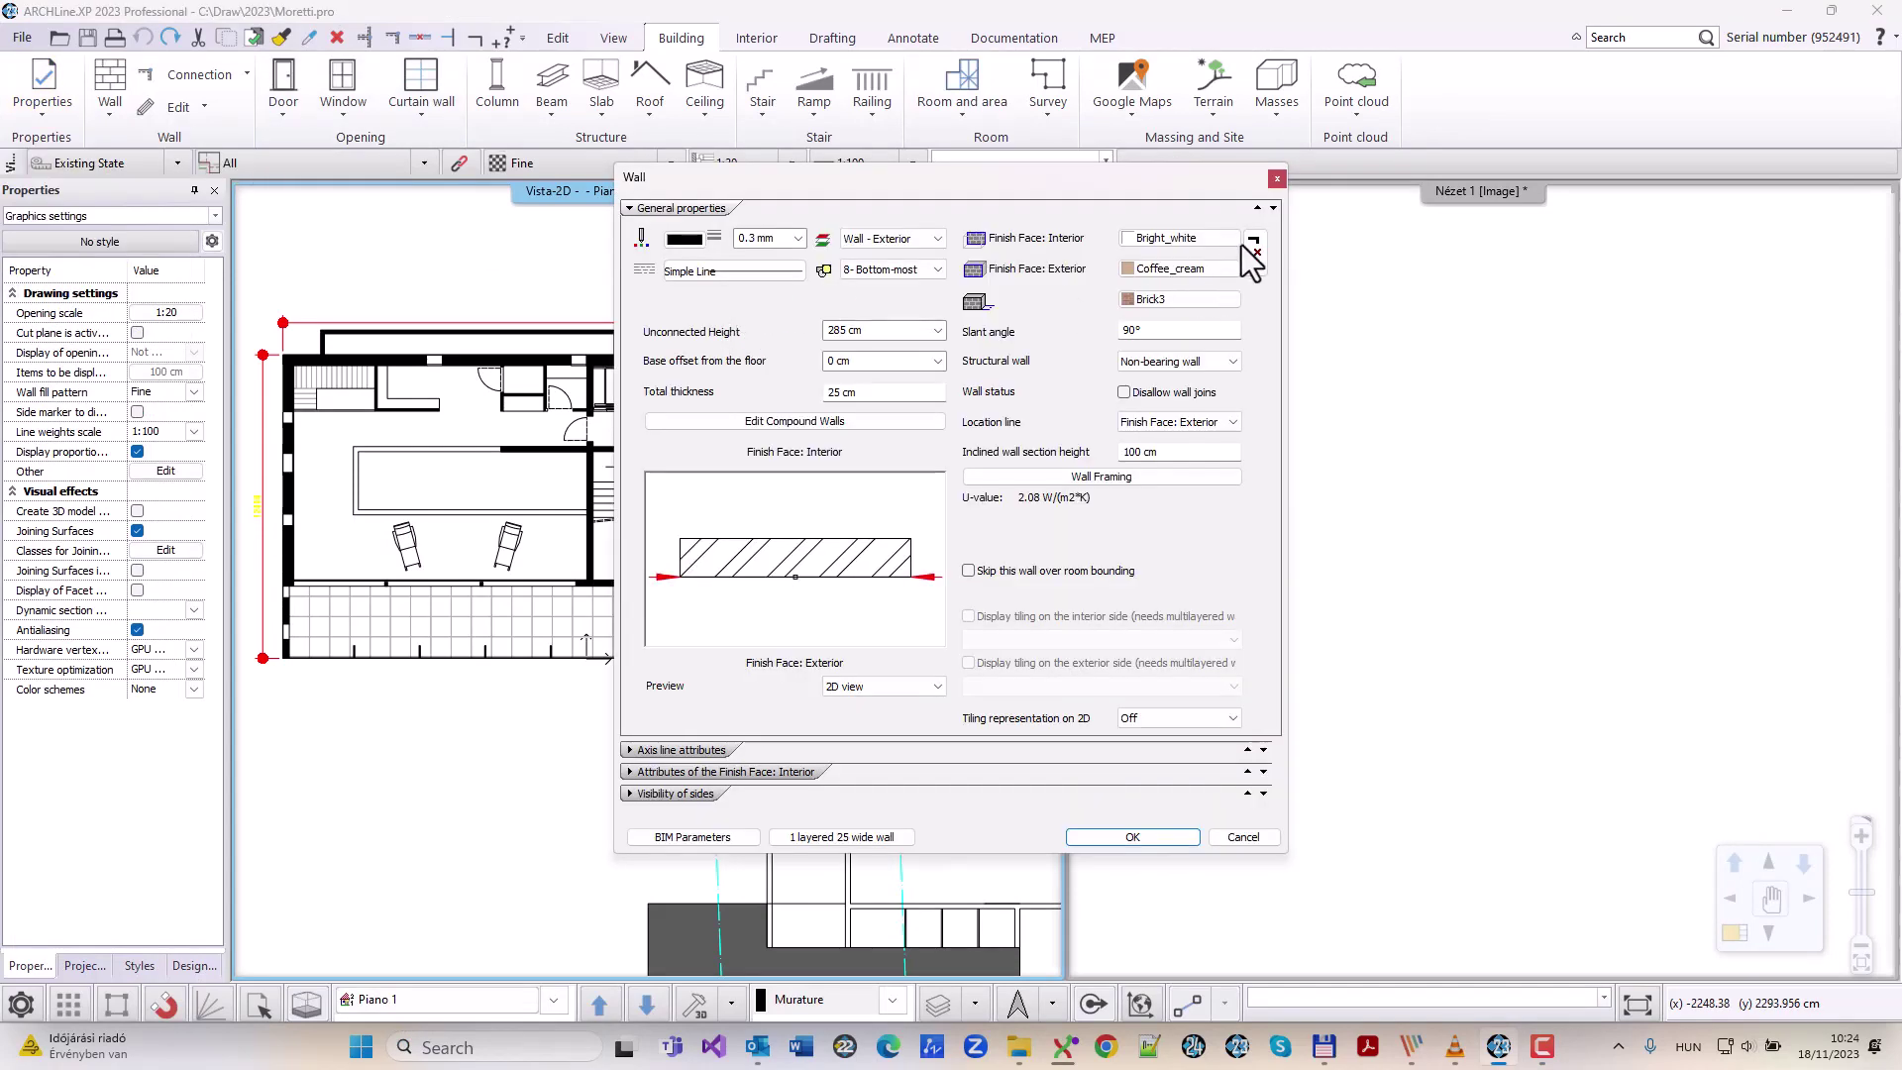
click(1201, 240)
click(1545, 850)
click(1256, 253)
click(1179, 842)
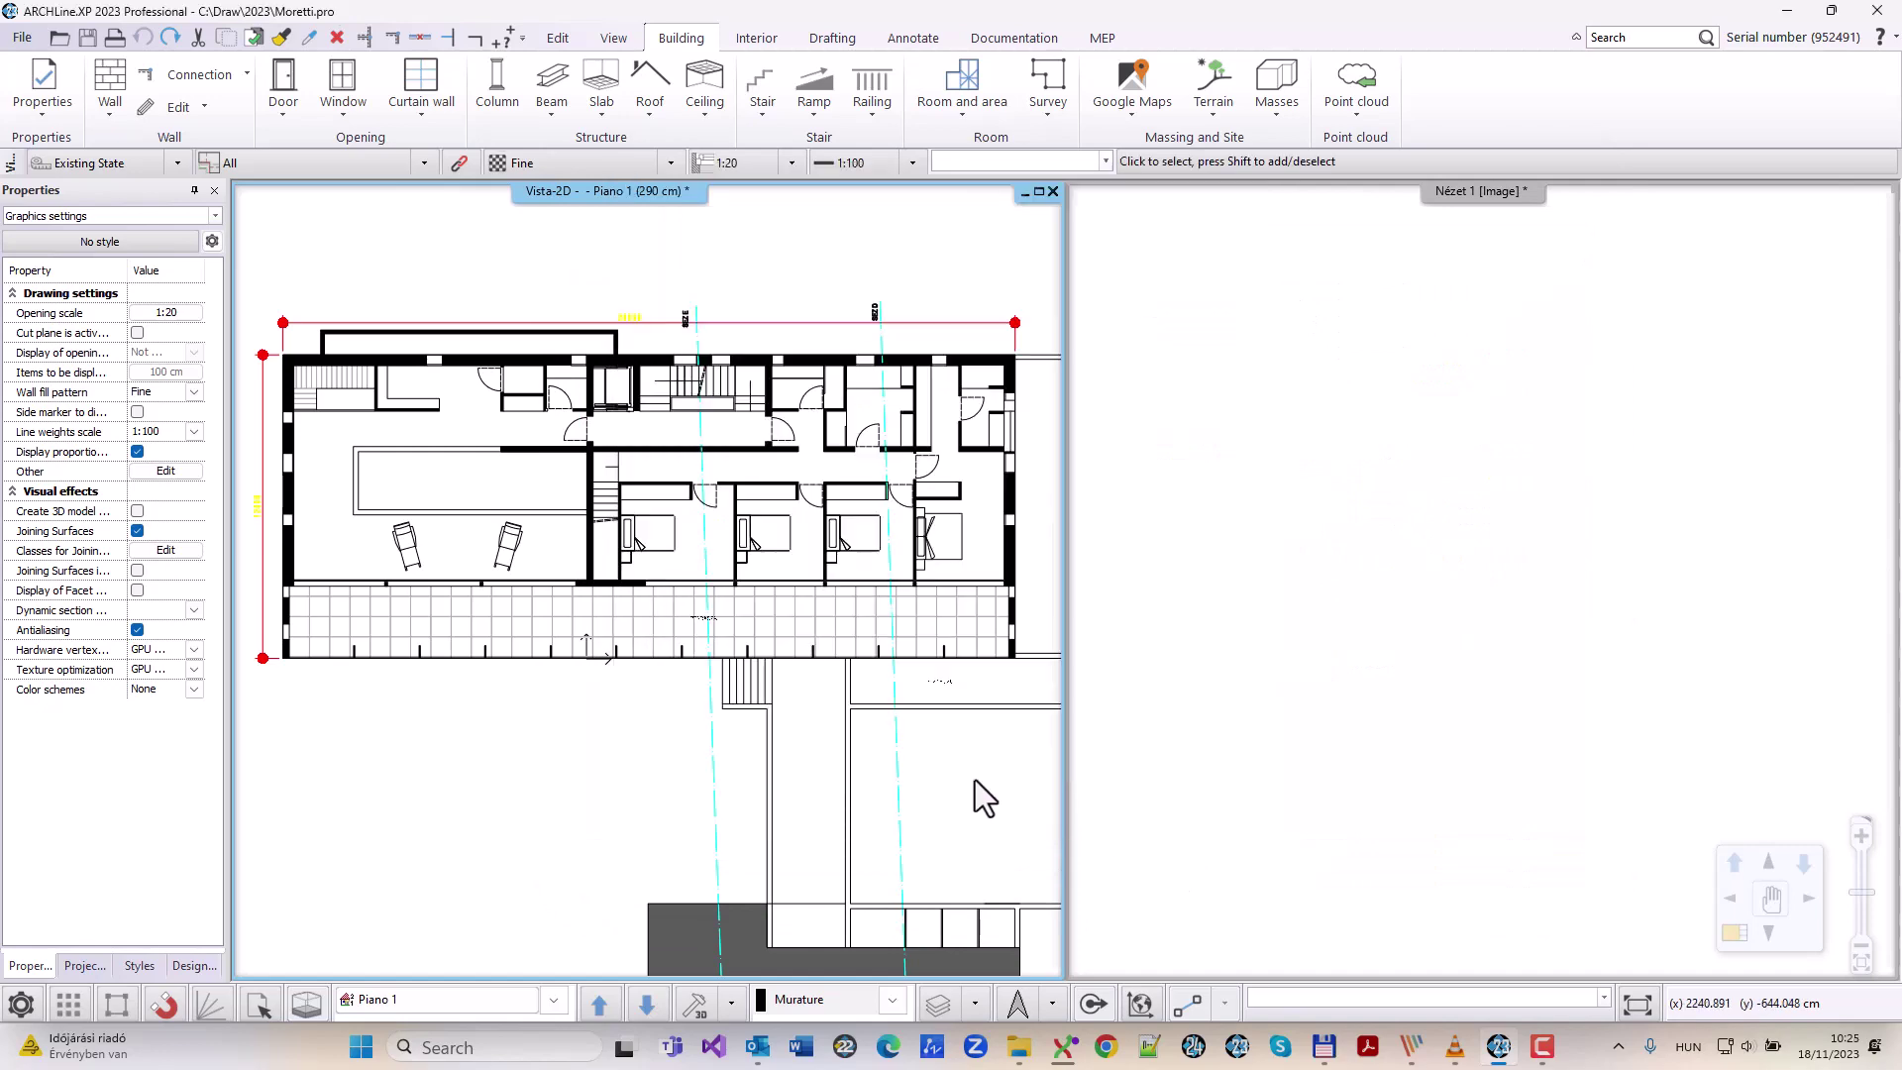
Step: Convert the plan lines of the building's left and upper exterior walls into 3D walls, picking each wall's outer and inner line
click(111, 106)
click(258, 216)
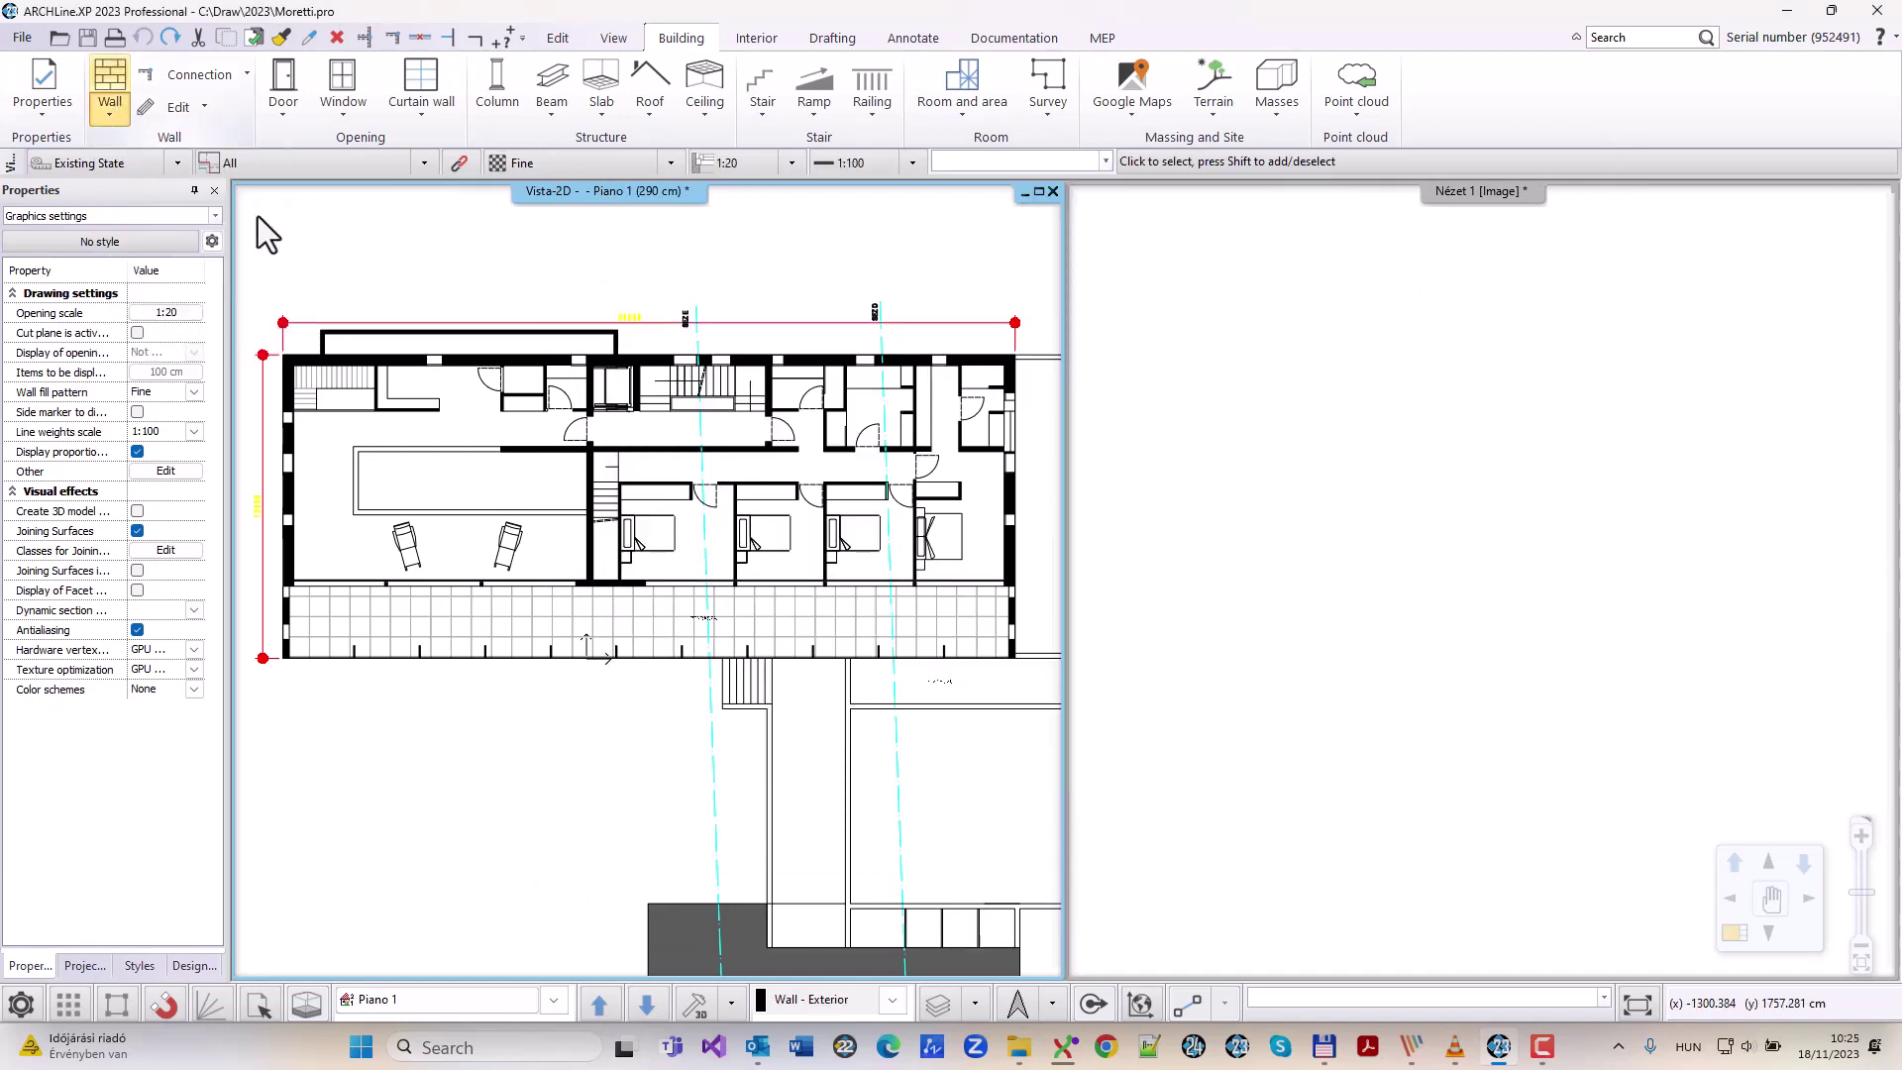
click(287, 552)
click(289, 541)
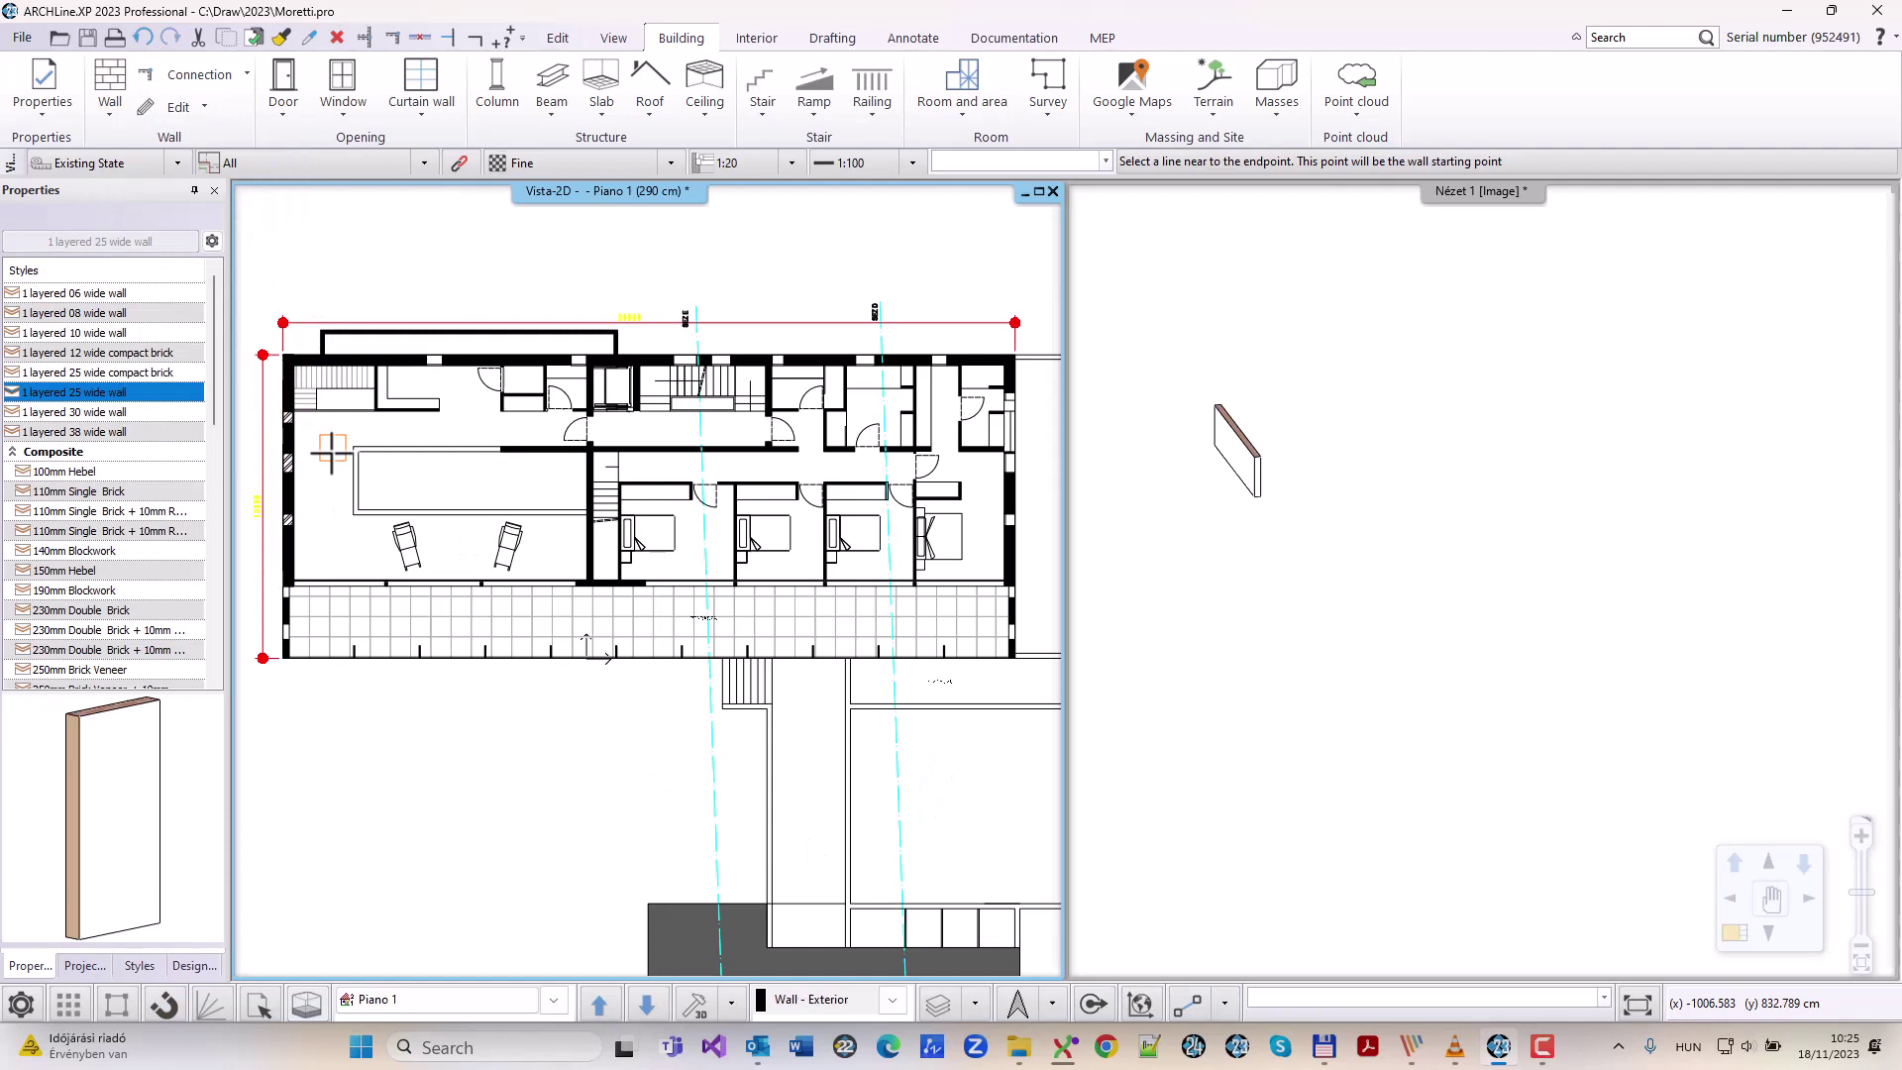
click(978, 353)
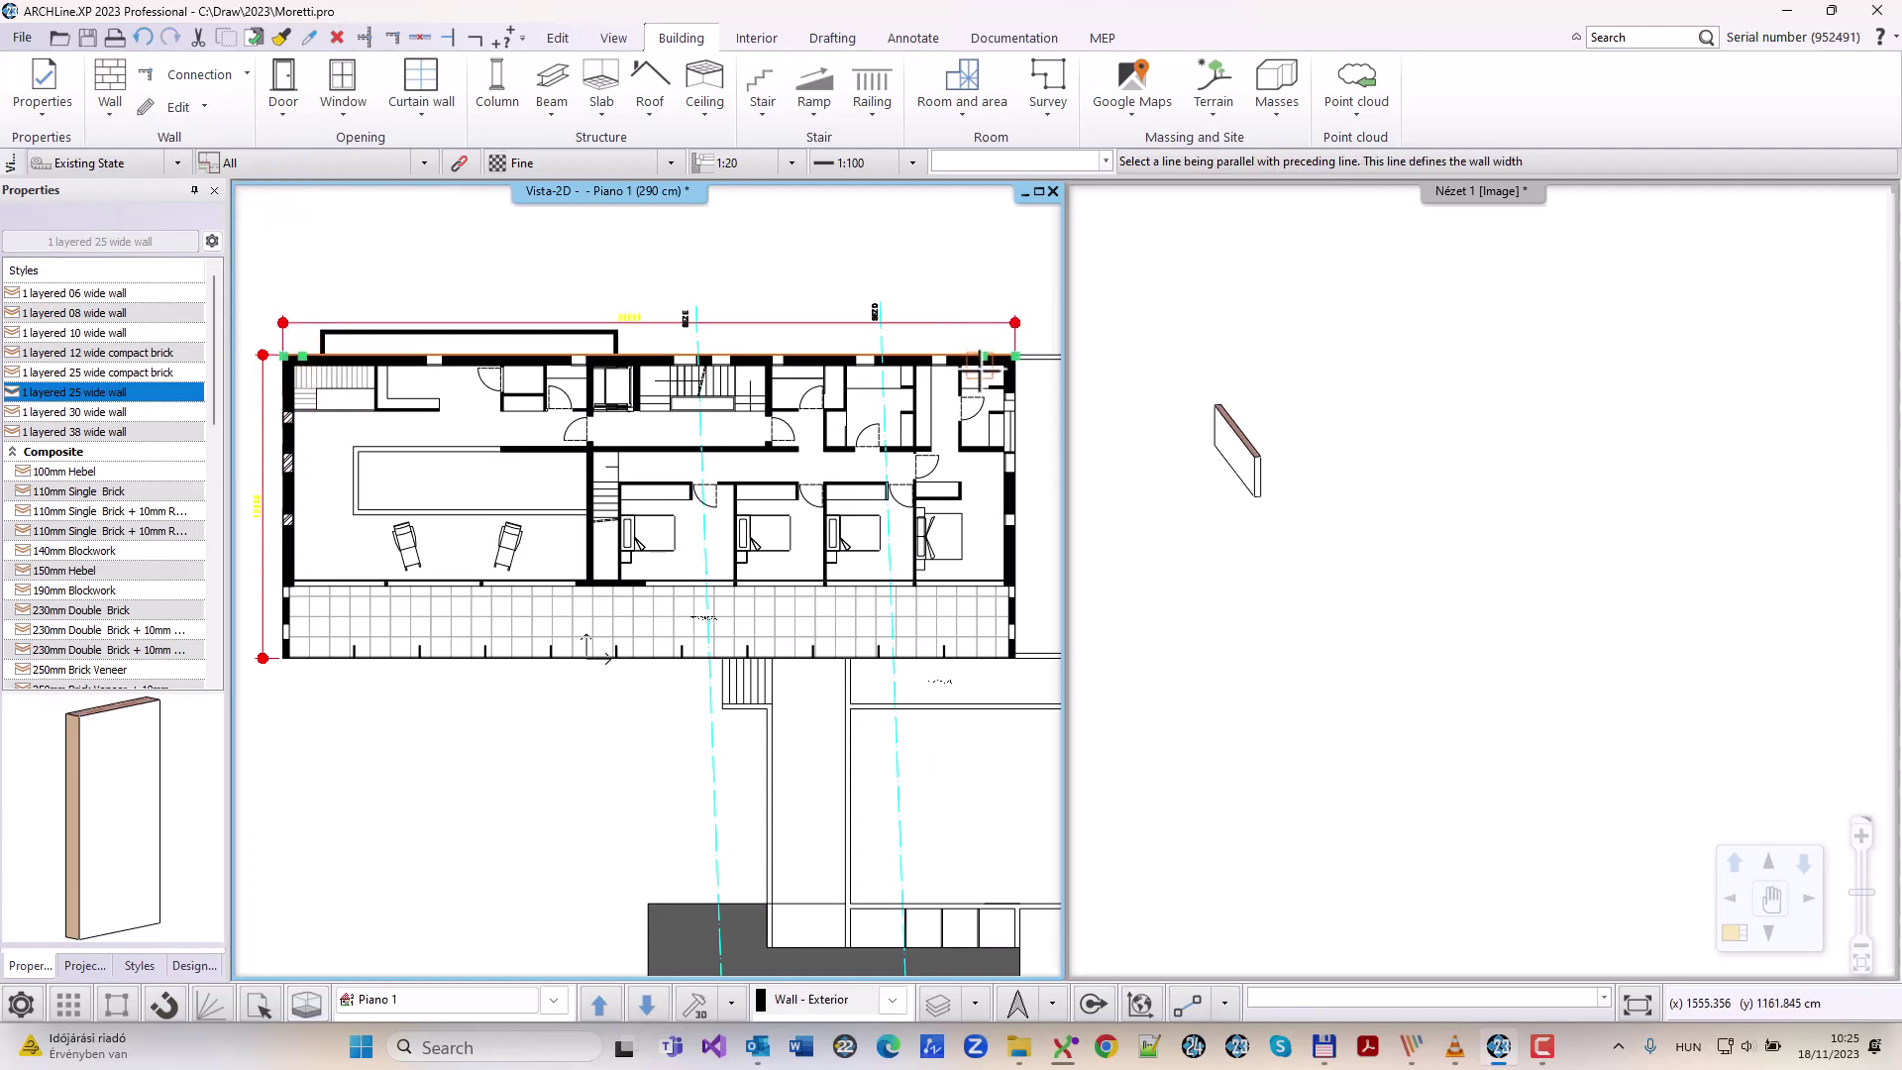
click(976, 366)
Step: Convert the plan lines of the right exterior wall and of the long wall along the terrace into 3D walls
click(1014, 569)
click(1002, 563)
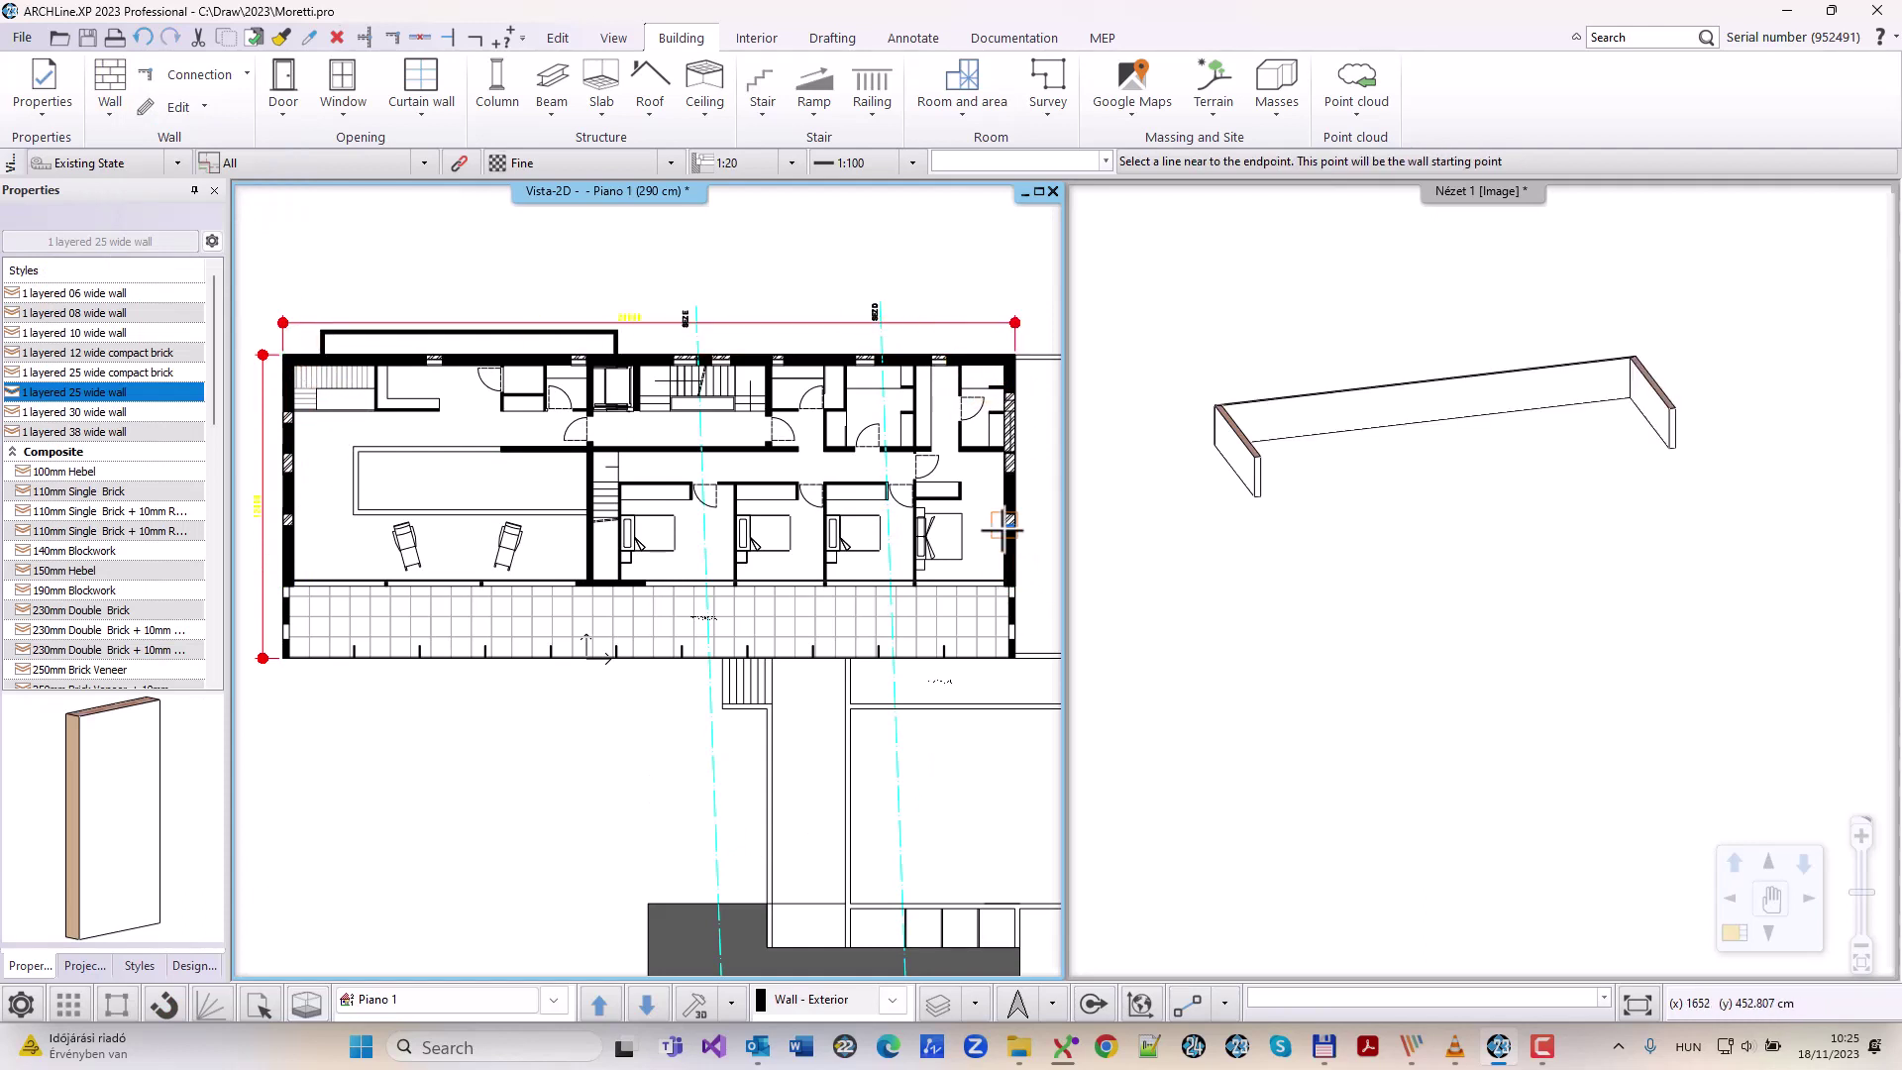
click(315, 582)
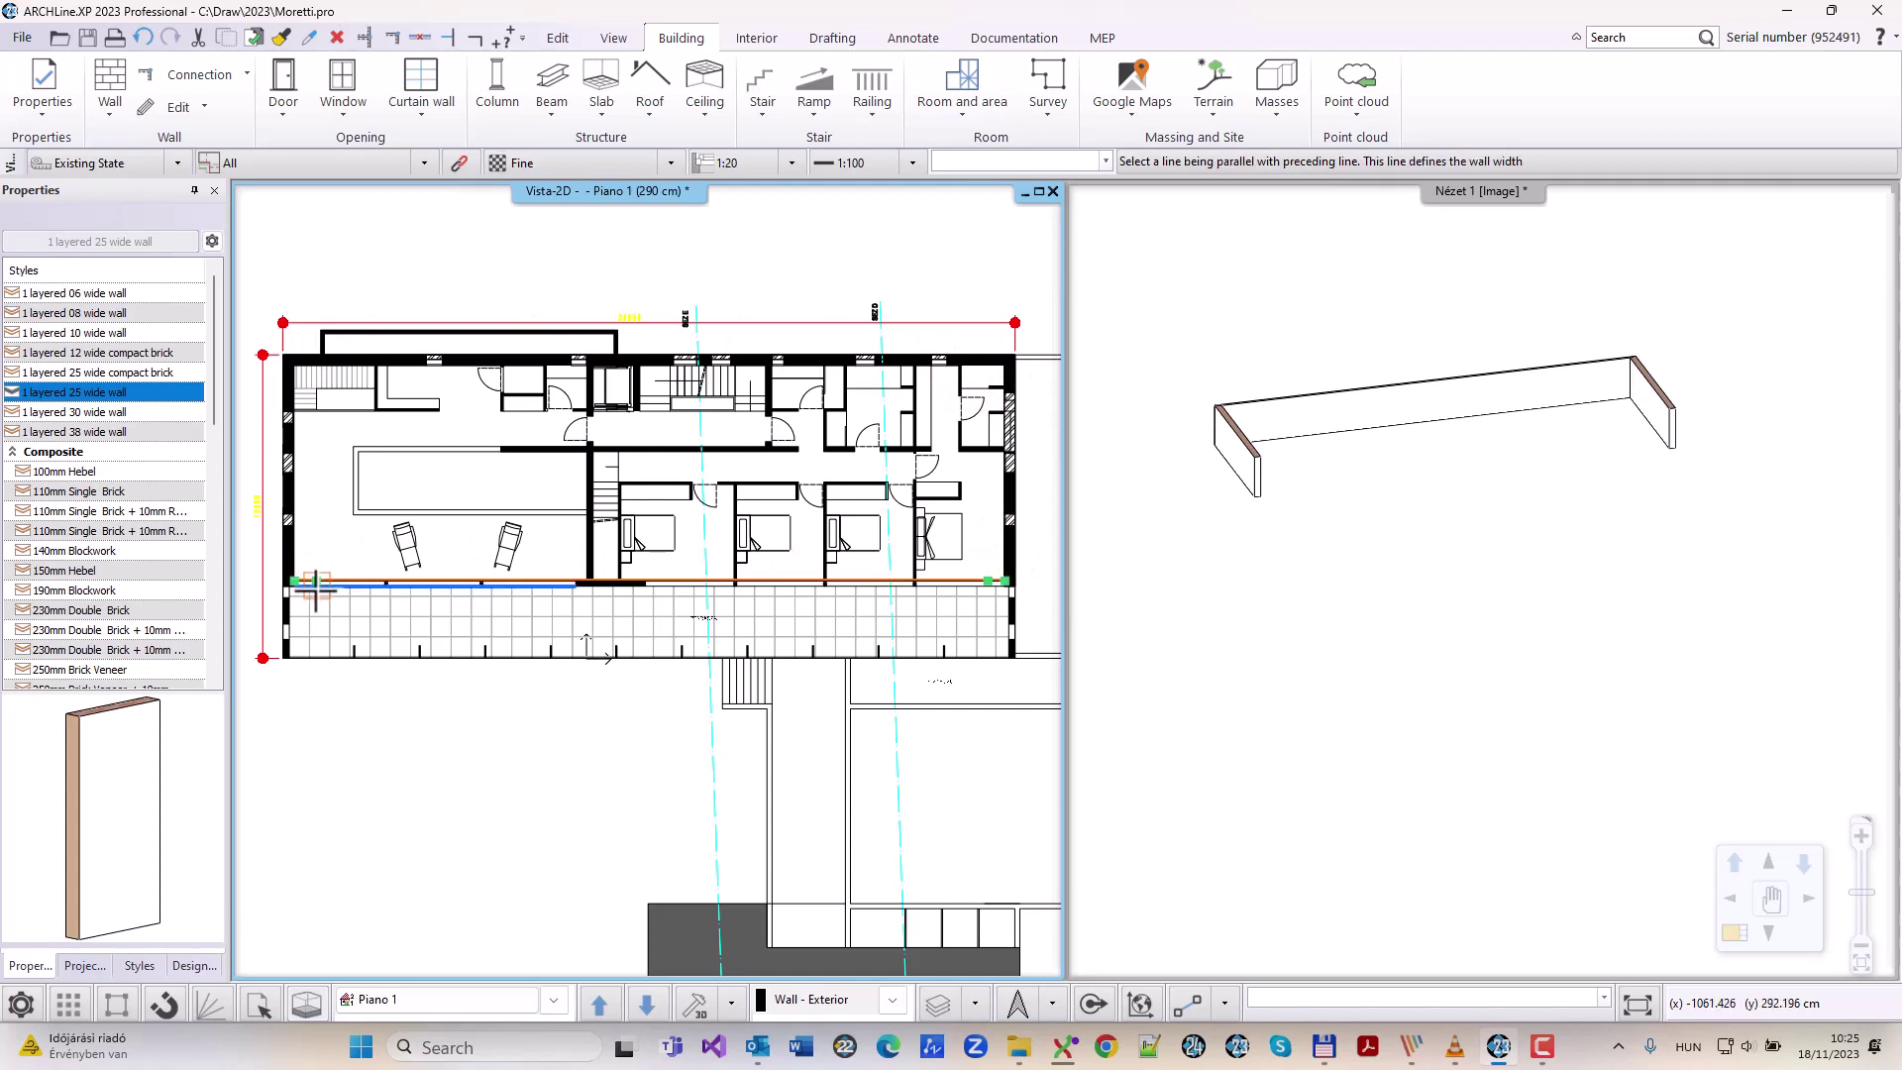
Step: Convert the lines of the two short walls closing the terrace's right and left ends into 3D walls
scroll(1021, 606, up, 4)
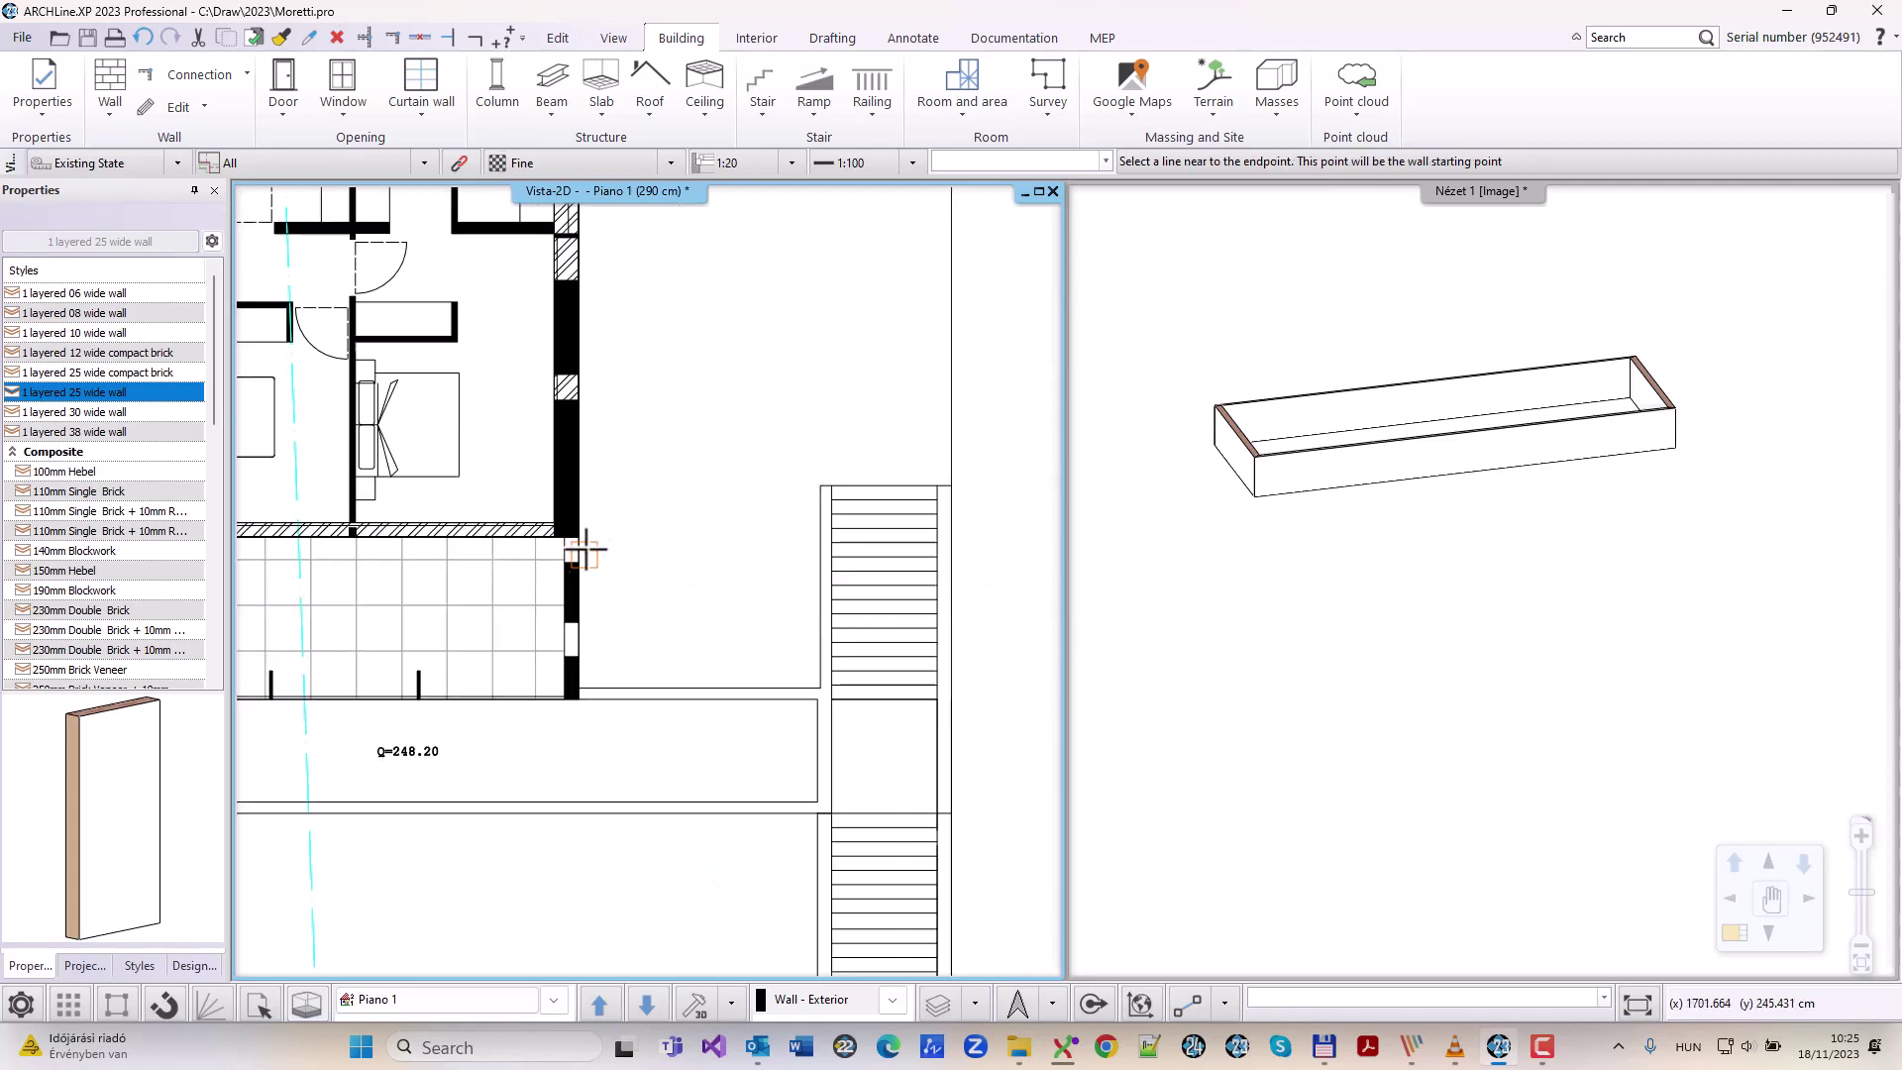
scroll(584, 693, up, 4)
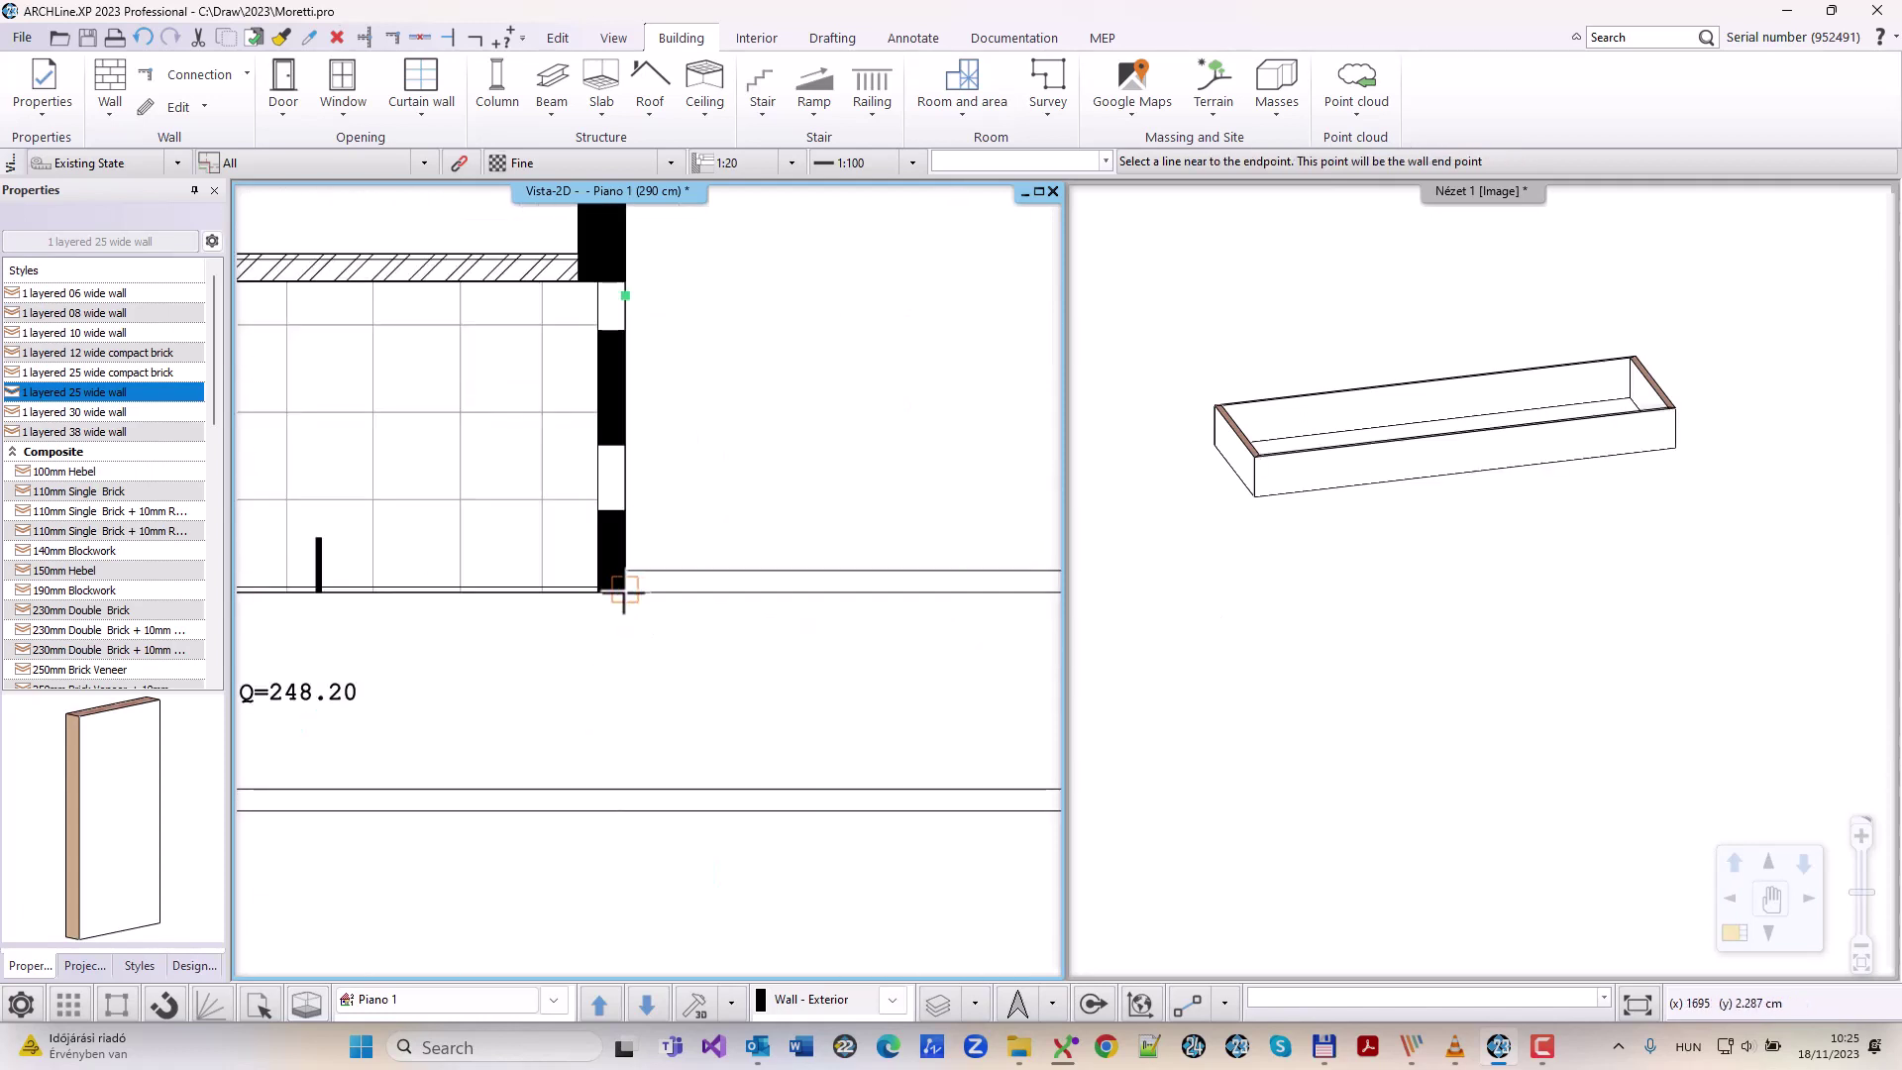
click(622, 591)
scroll(406, 565, down, 5)
scroll(636, 564, up, 6)
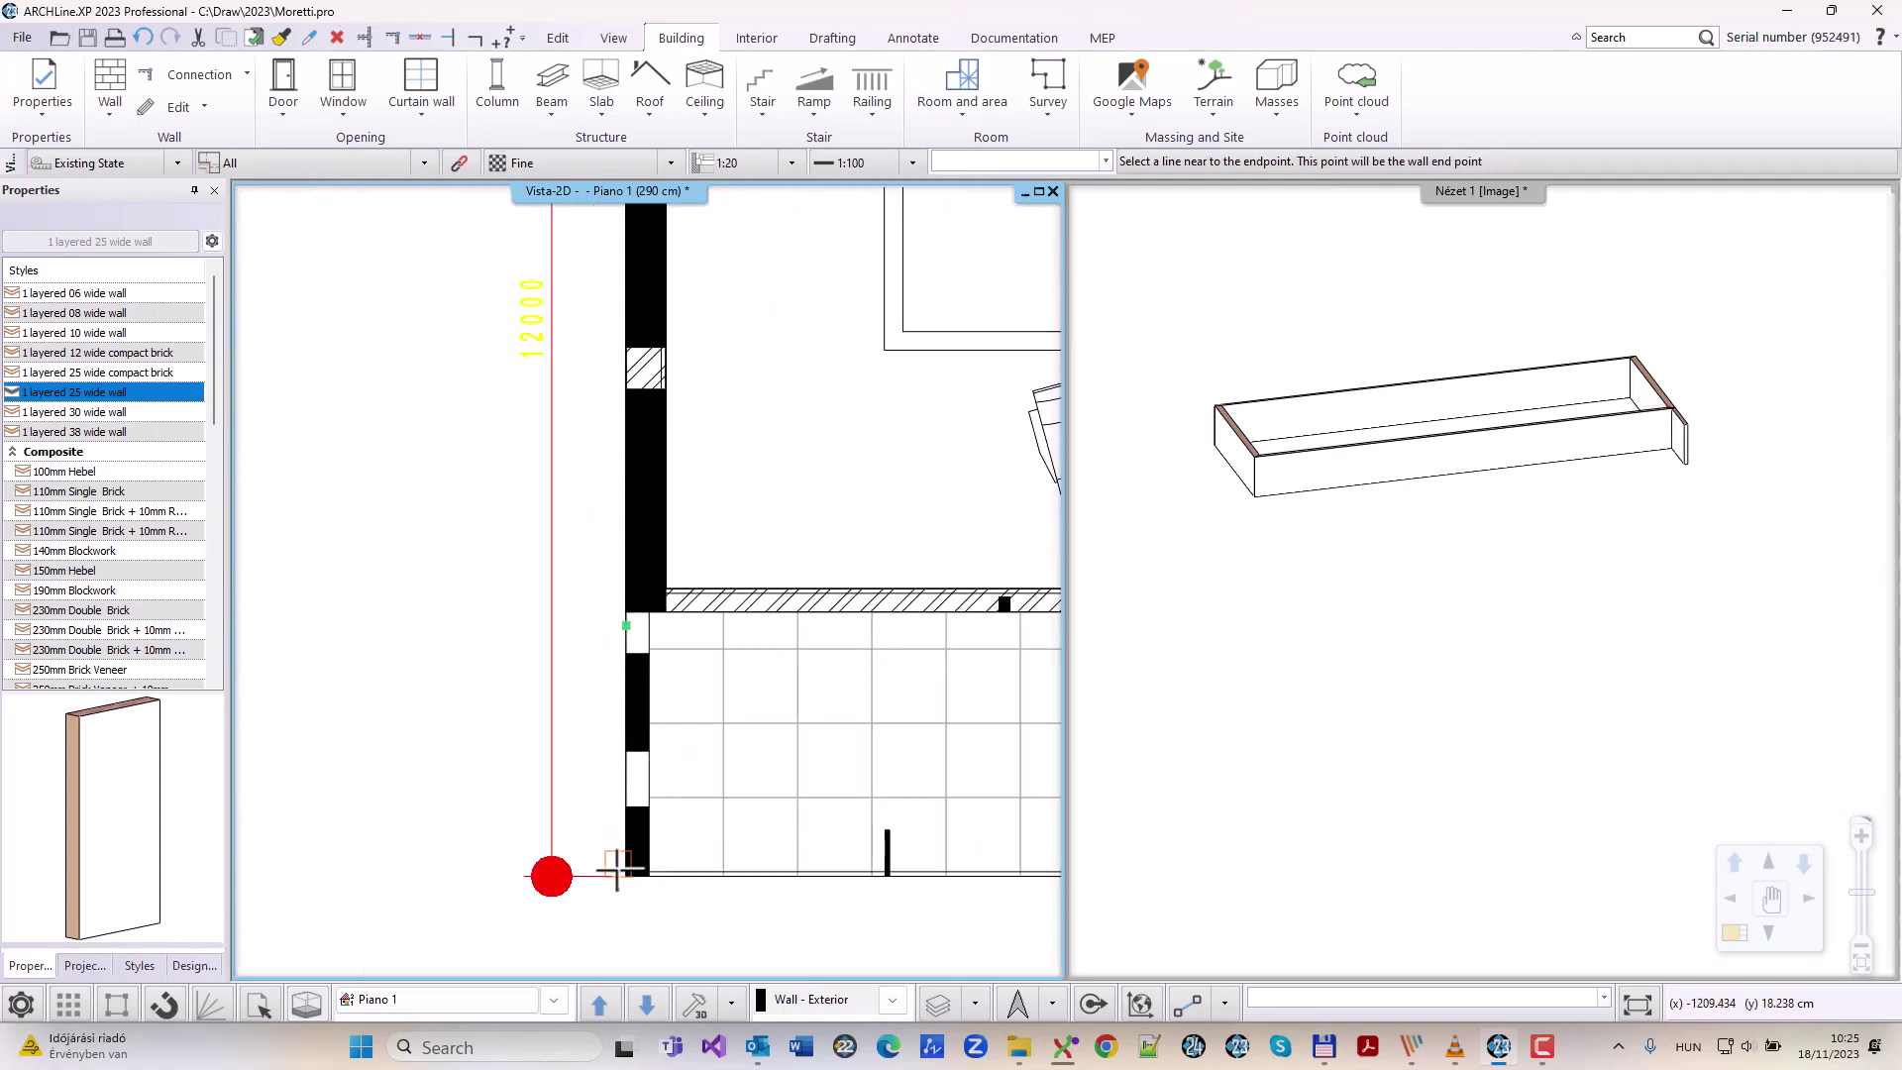
click(617, 869)
click(648, 625)
key(Escape)
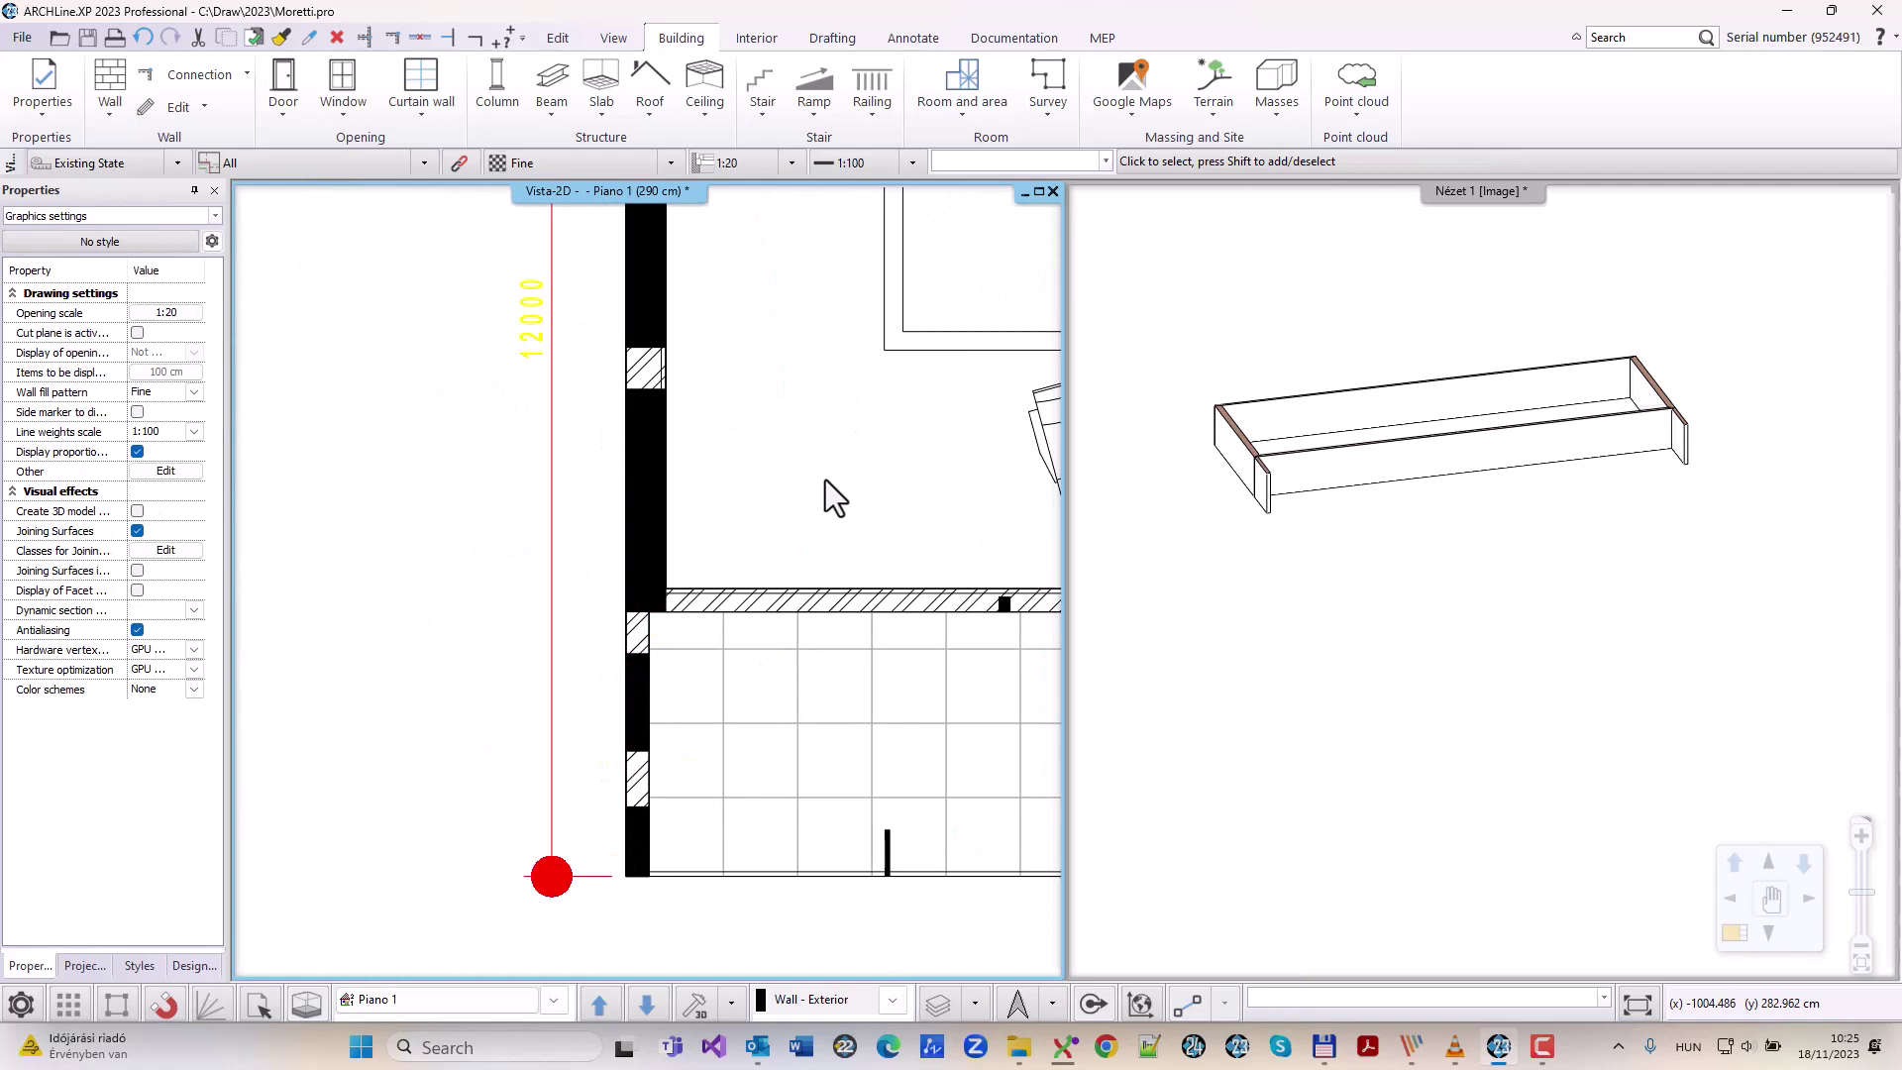
Step: Convert the lines of the interior corridor wall above the bedrooms, from the right exterior wall to the staircase, into a 3D wall
scroll(693, 485, down, 5)
scroll(793, 467, up, 4)
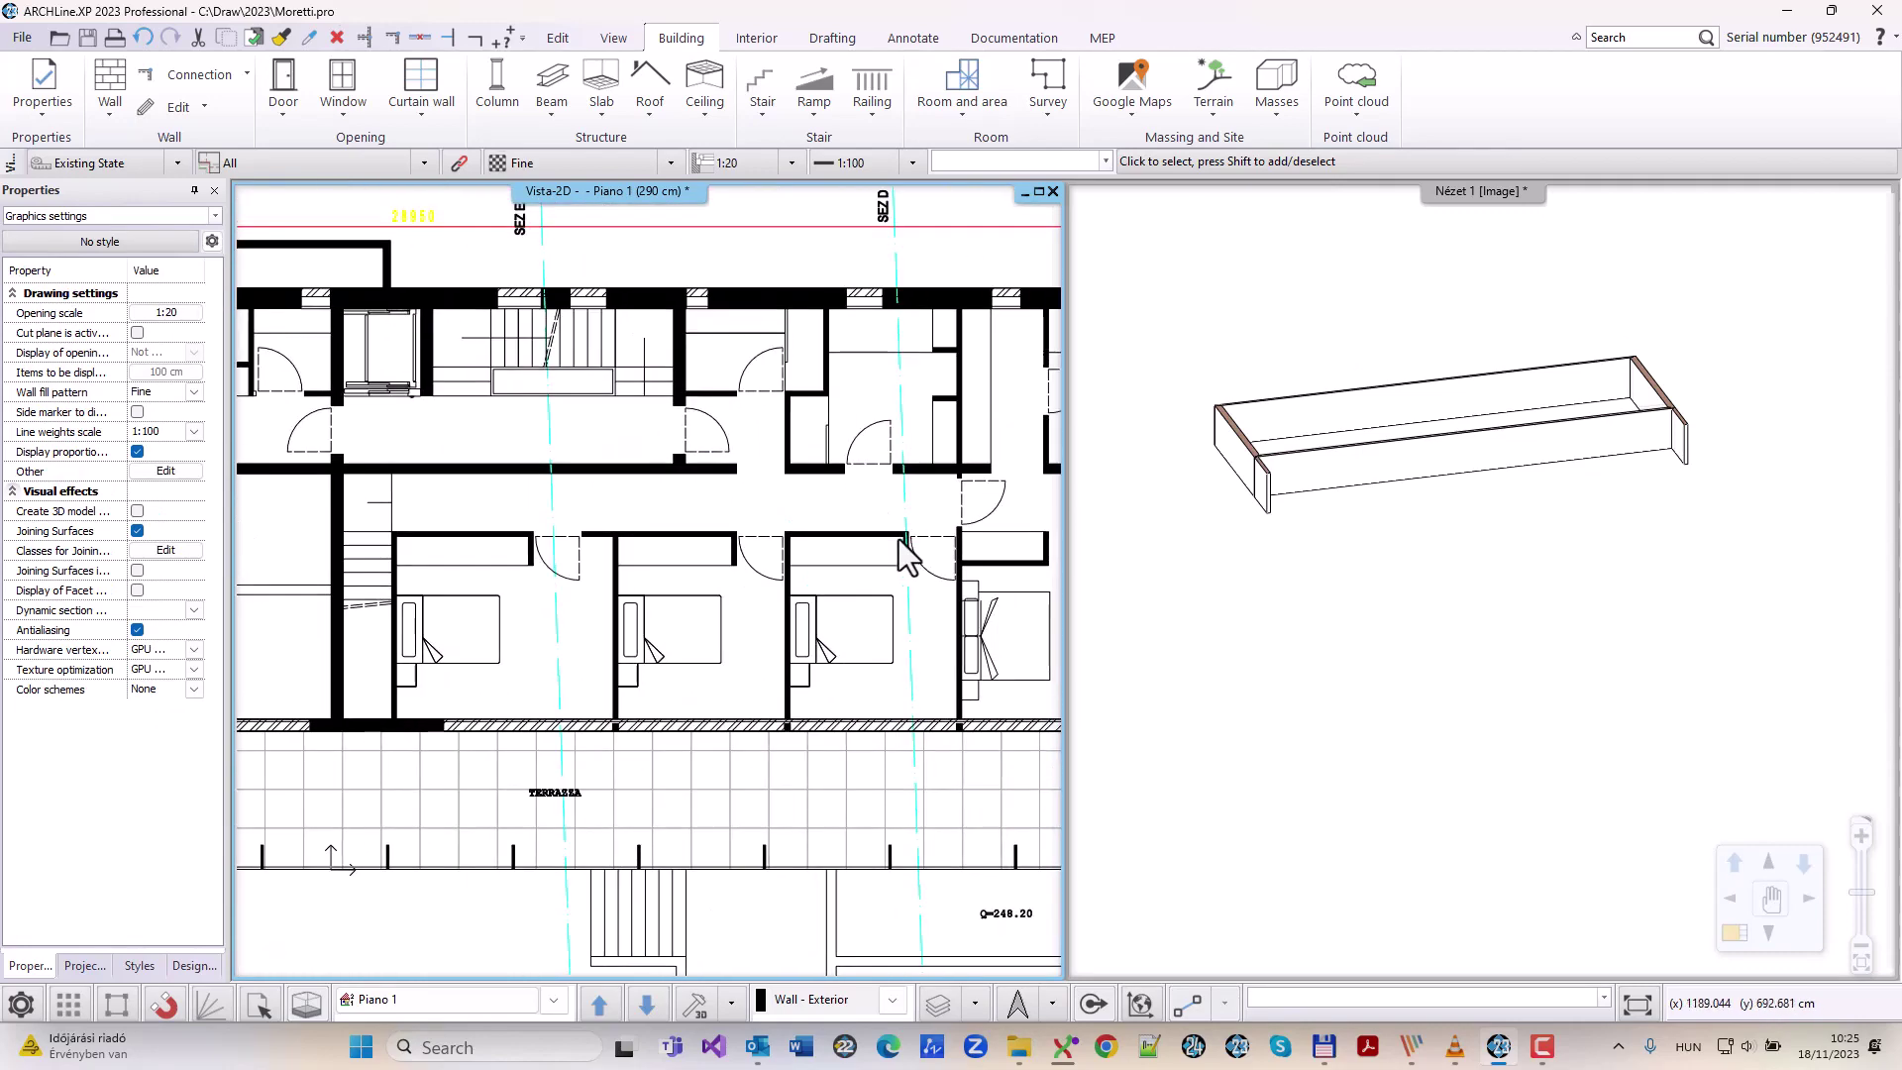
scroll(693, 586, down, 3)
middle_drag(751, 590, 820, 543)
key(Return)
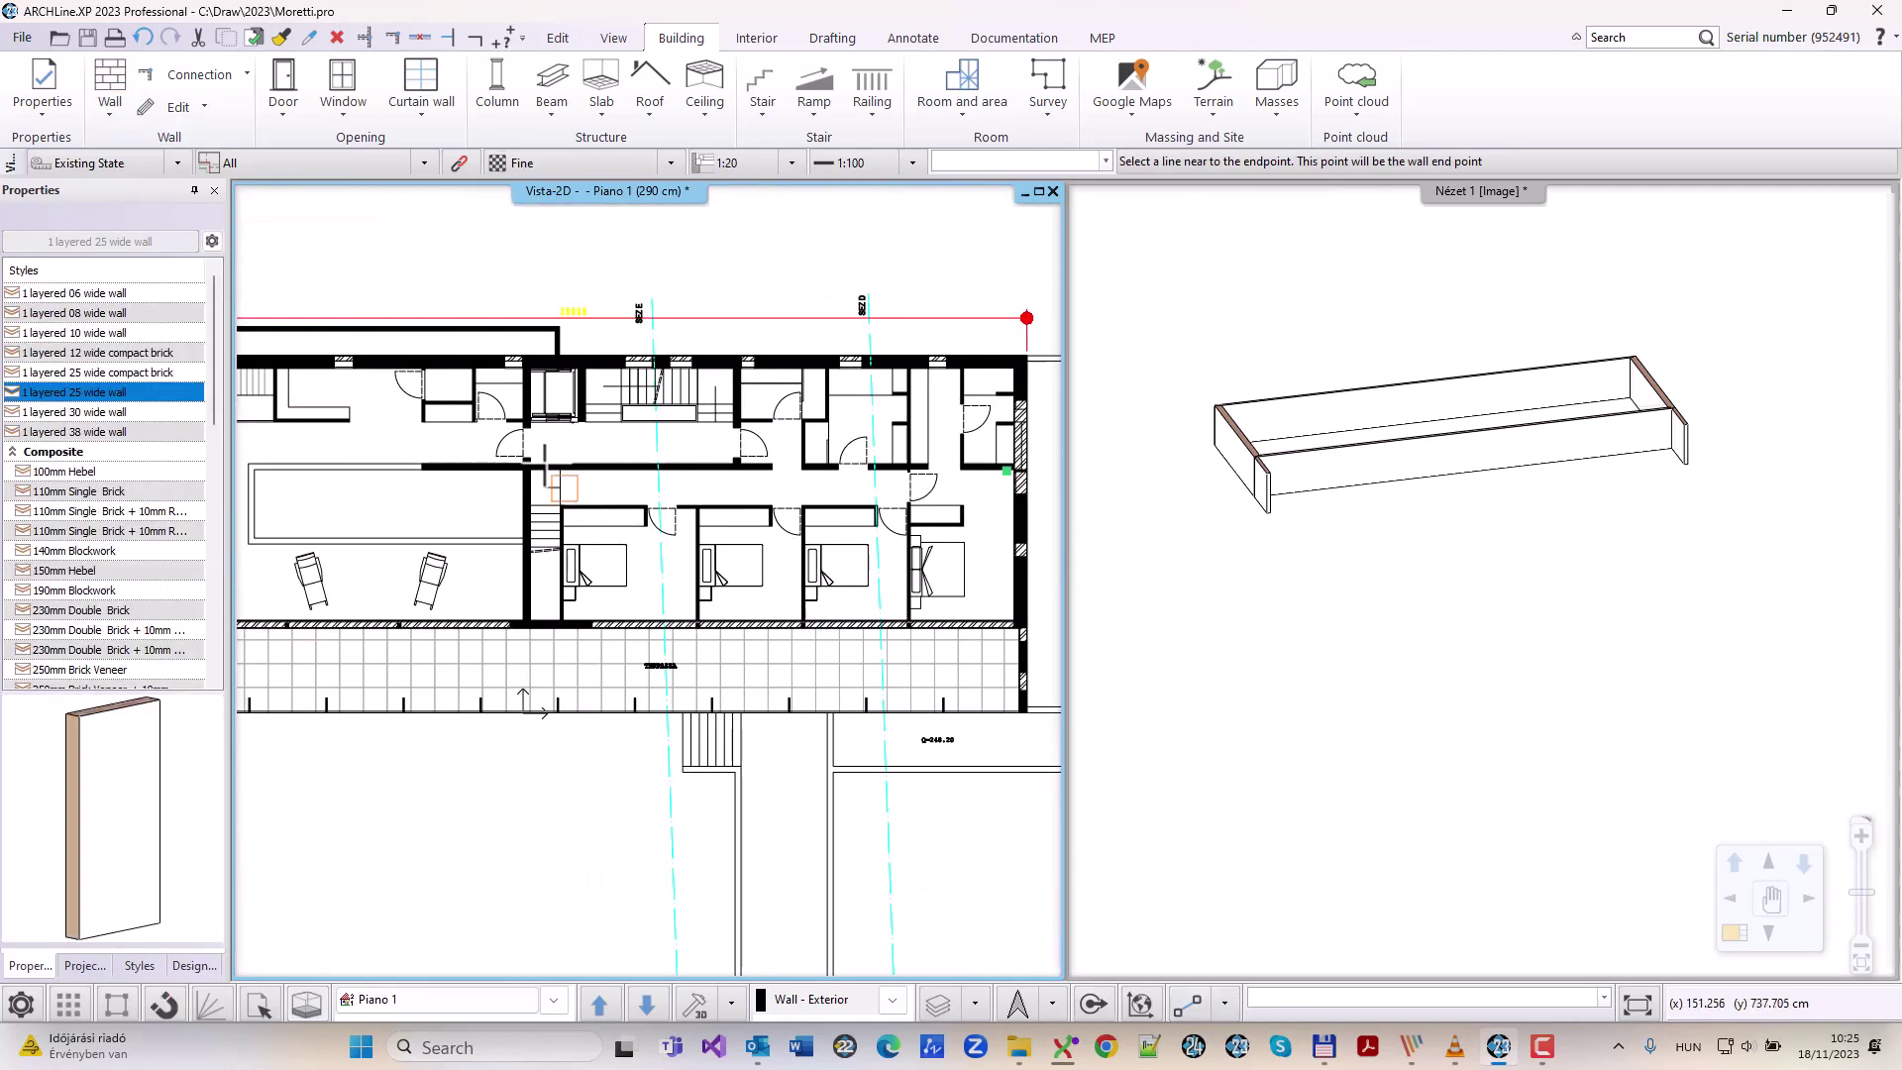
click(543, 469)
click(550, 462)
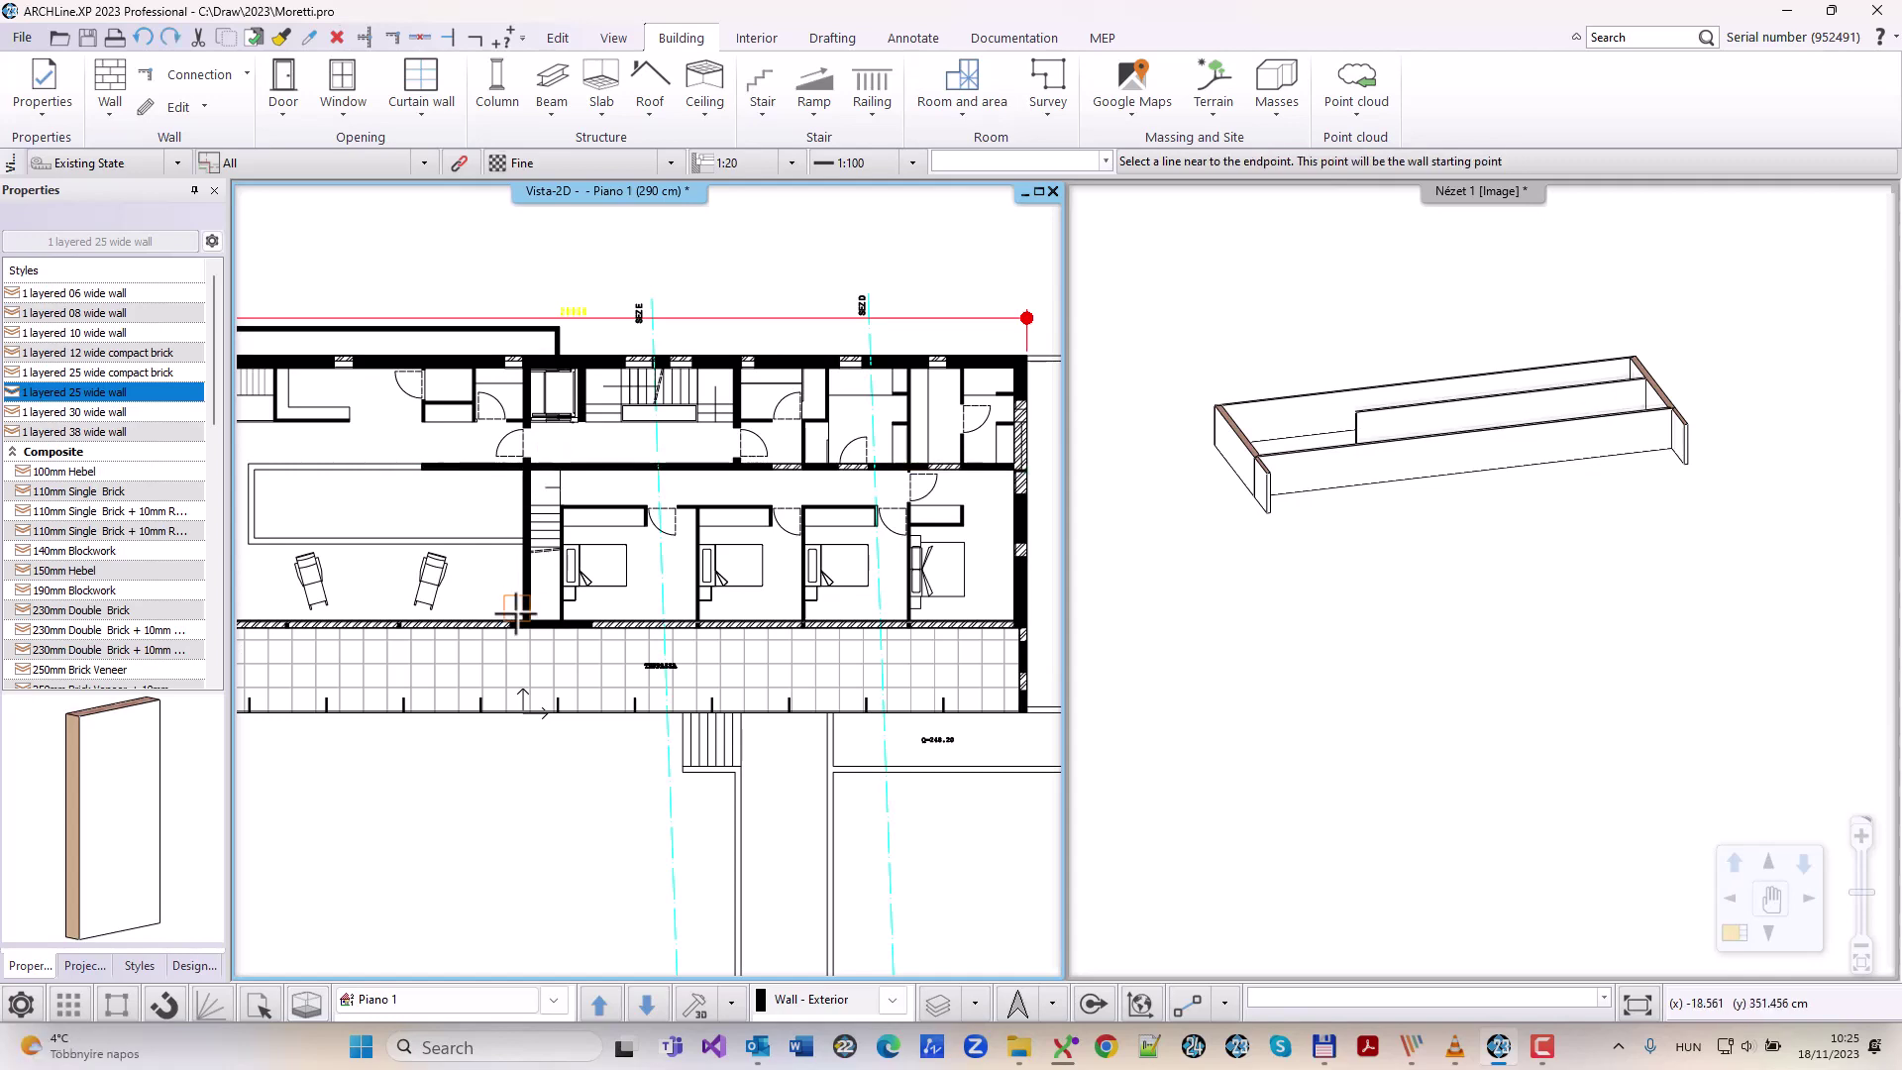
Step: Convert the lines of the cross wall left of the staircase and of three partition walls between the upper-right rooms into 3D walls
click(514, 373)
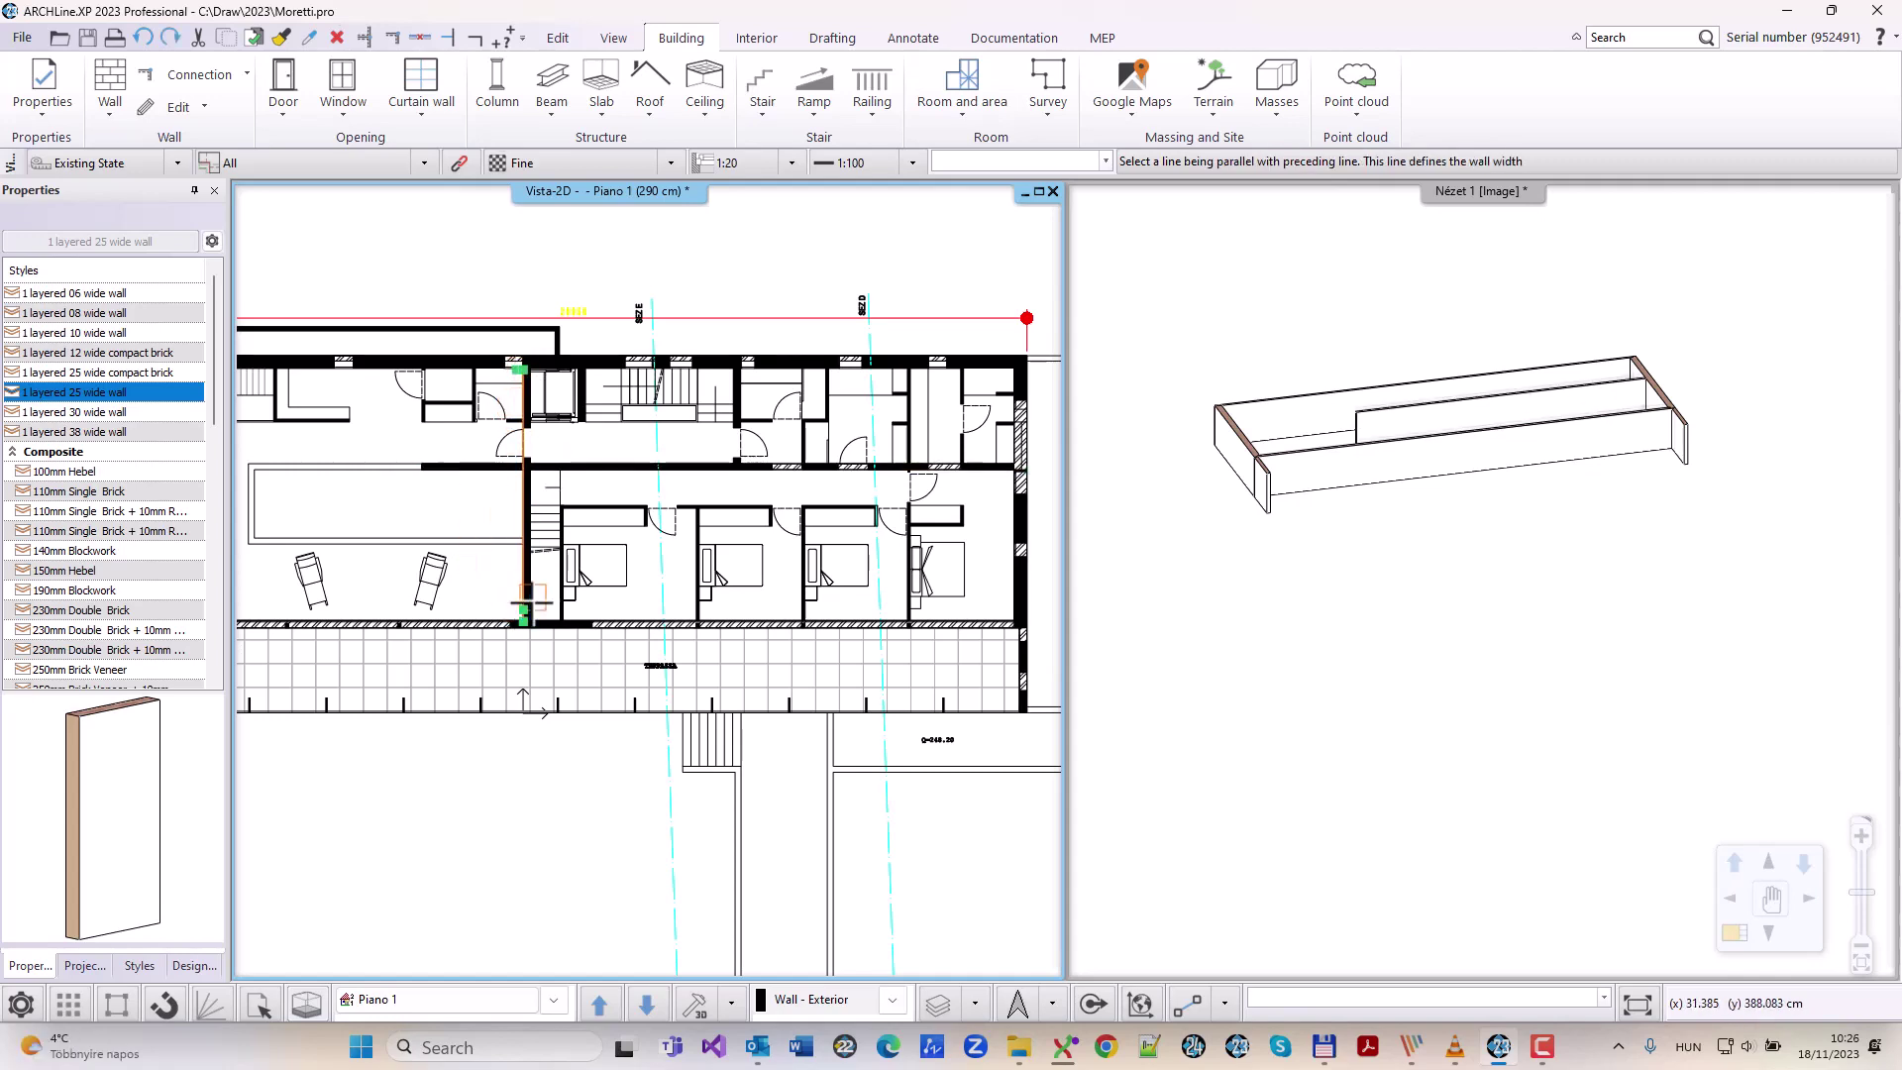
click(531, 597)
scroll(861, 479, up, 5)
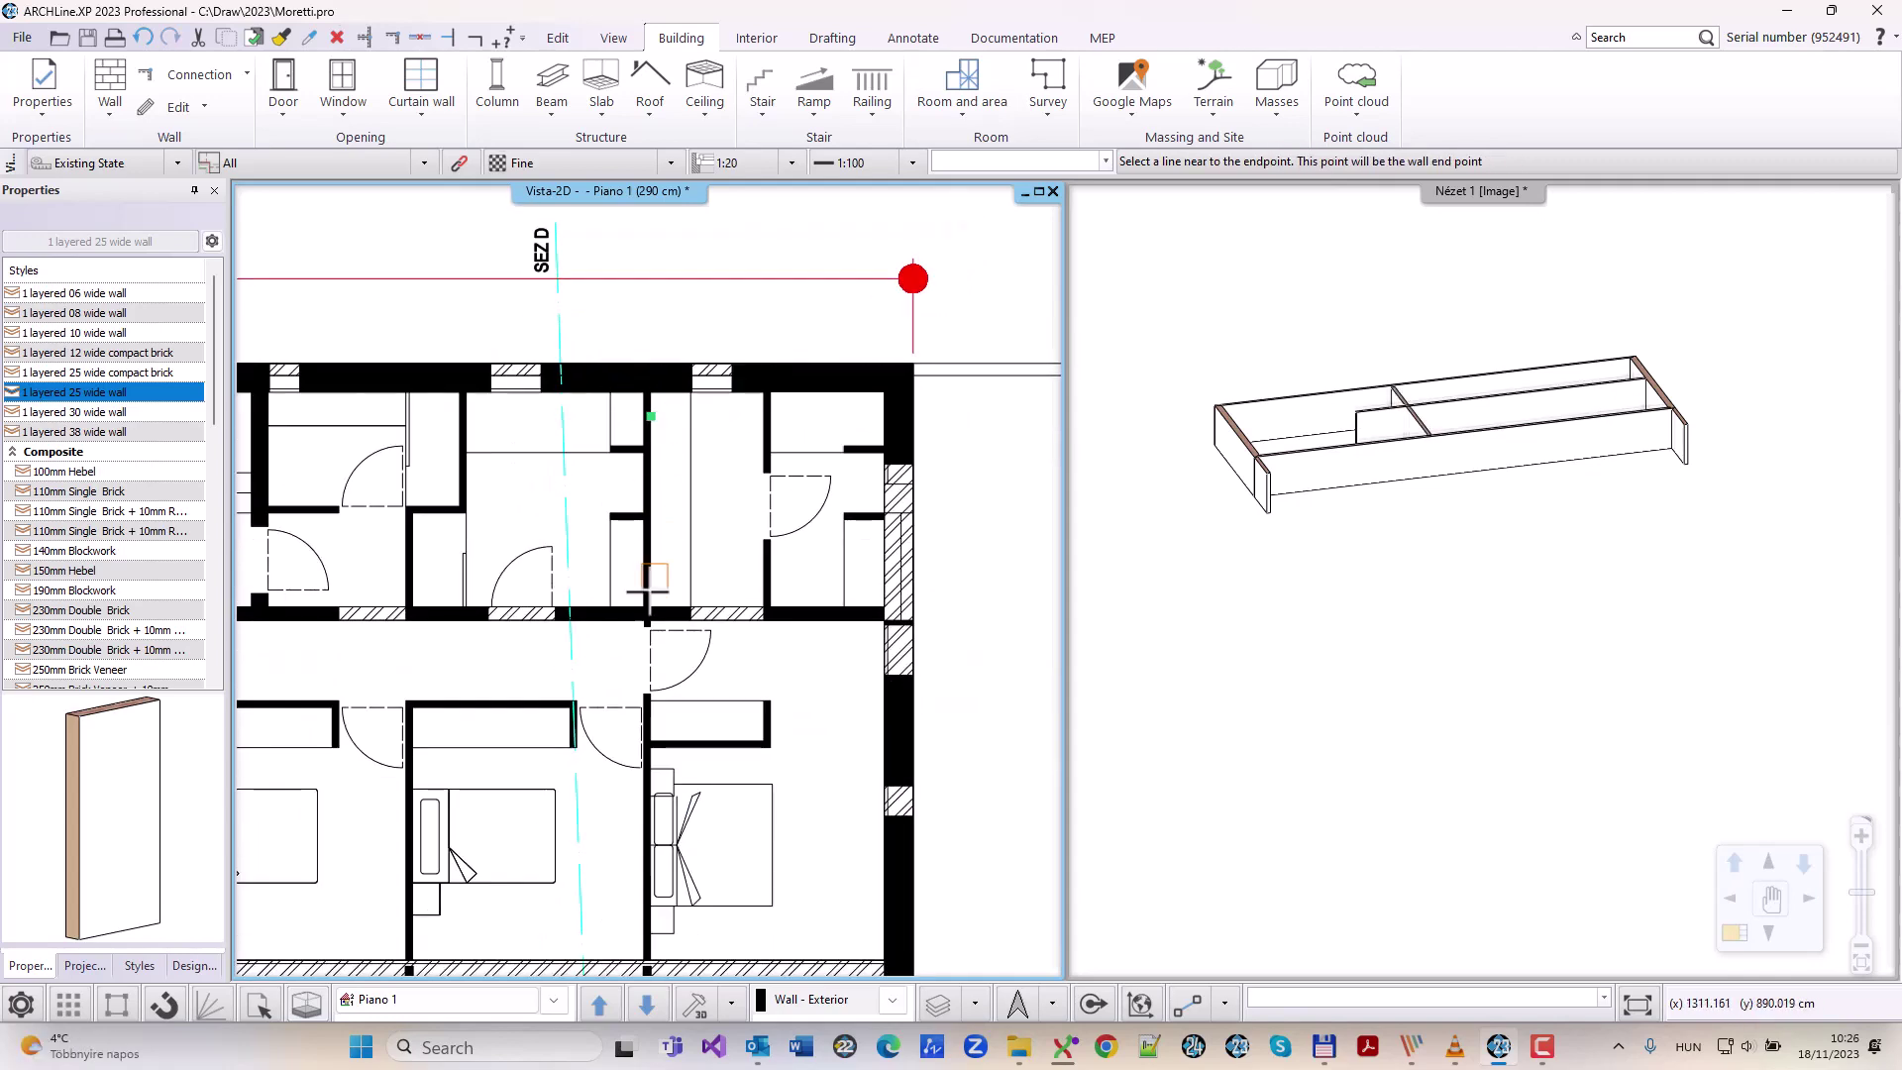
click(648, 592)
click(771, 593)
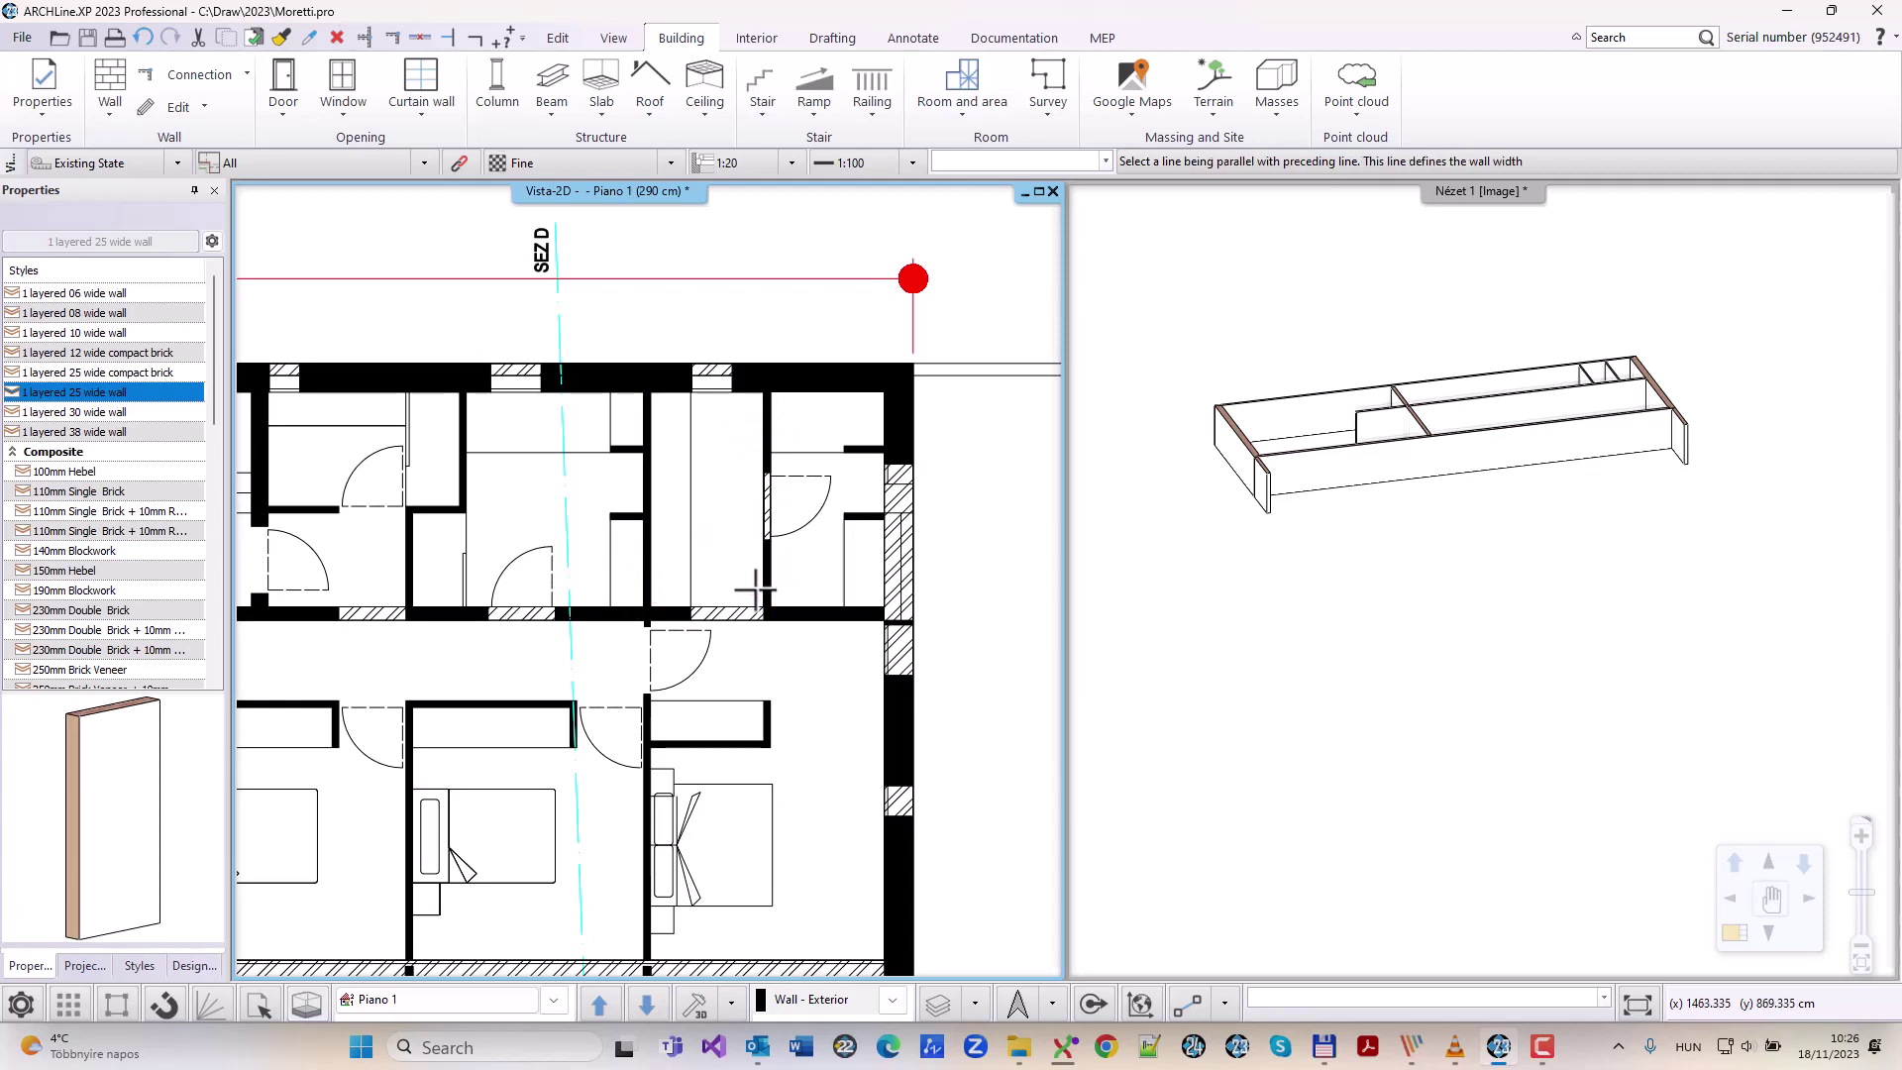
click(469, 489)
click(450, 500)
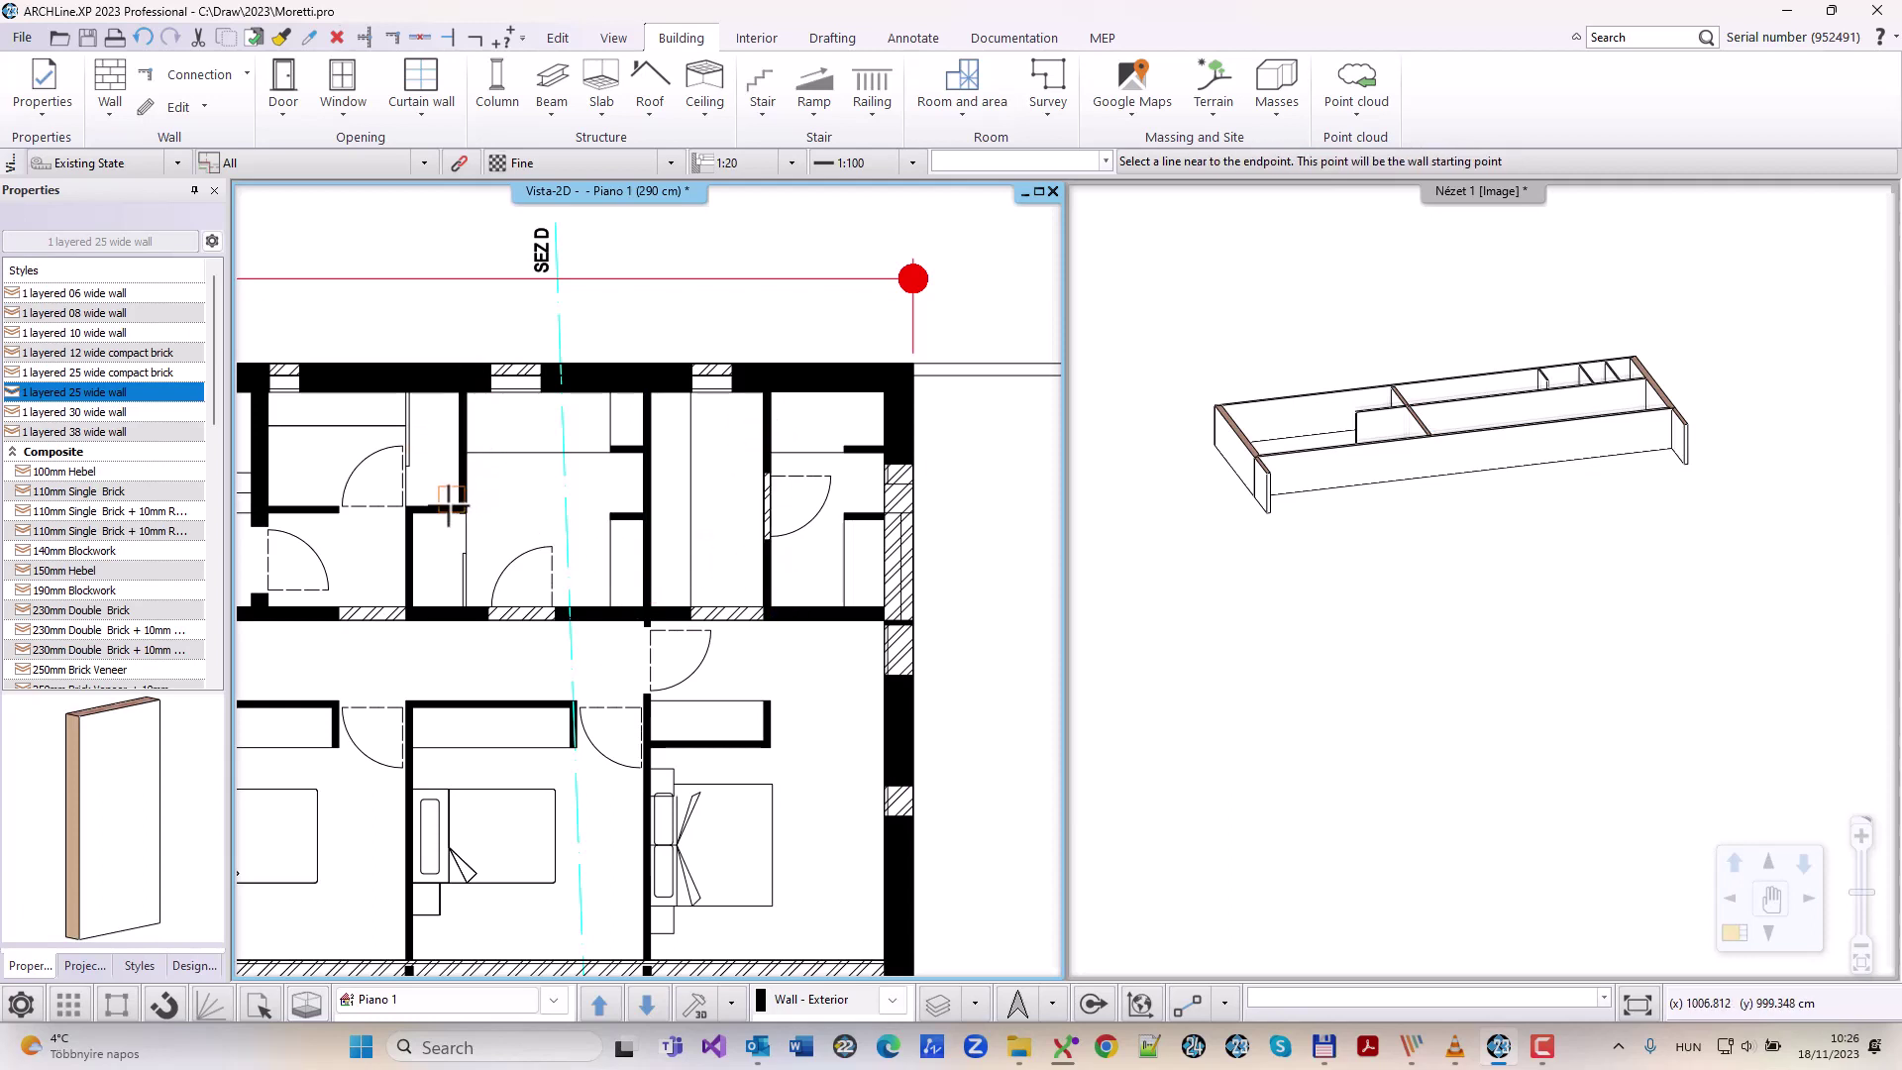
Step: Convert the lines of the short horizontal wall and the adjoining vertical wall down to the corridor, in the upper rooms, into 3D walls
click(422, 507)
click(422, 516)
click(412, 543)
click(412, 591)
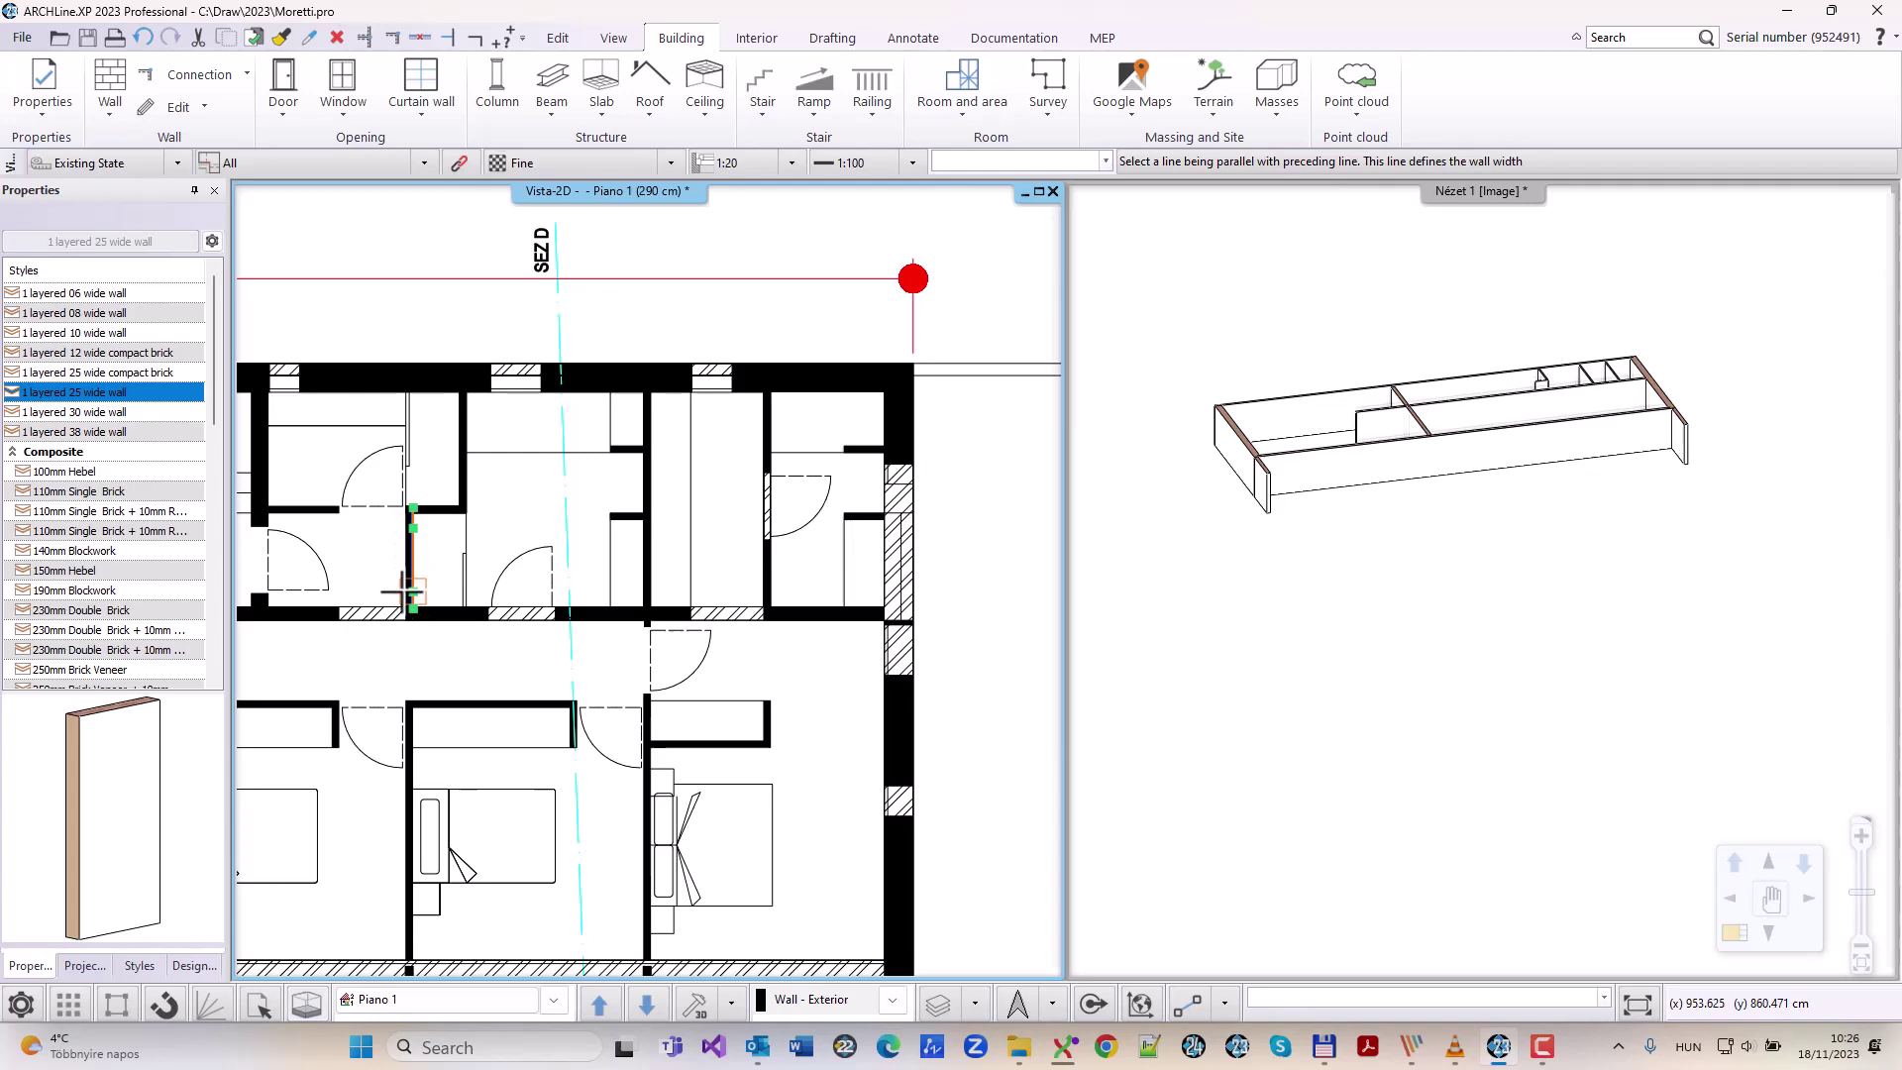
click(404, 586)
Step: Convert the lines of the wall separating the corridor from the three left bedrooms into a 3D wall
scroll(786, 565, up, 2)
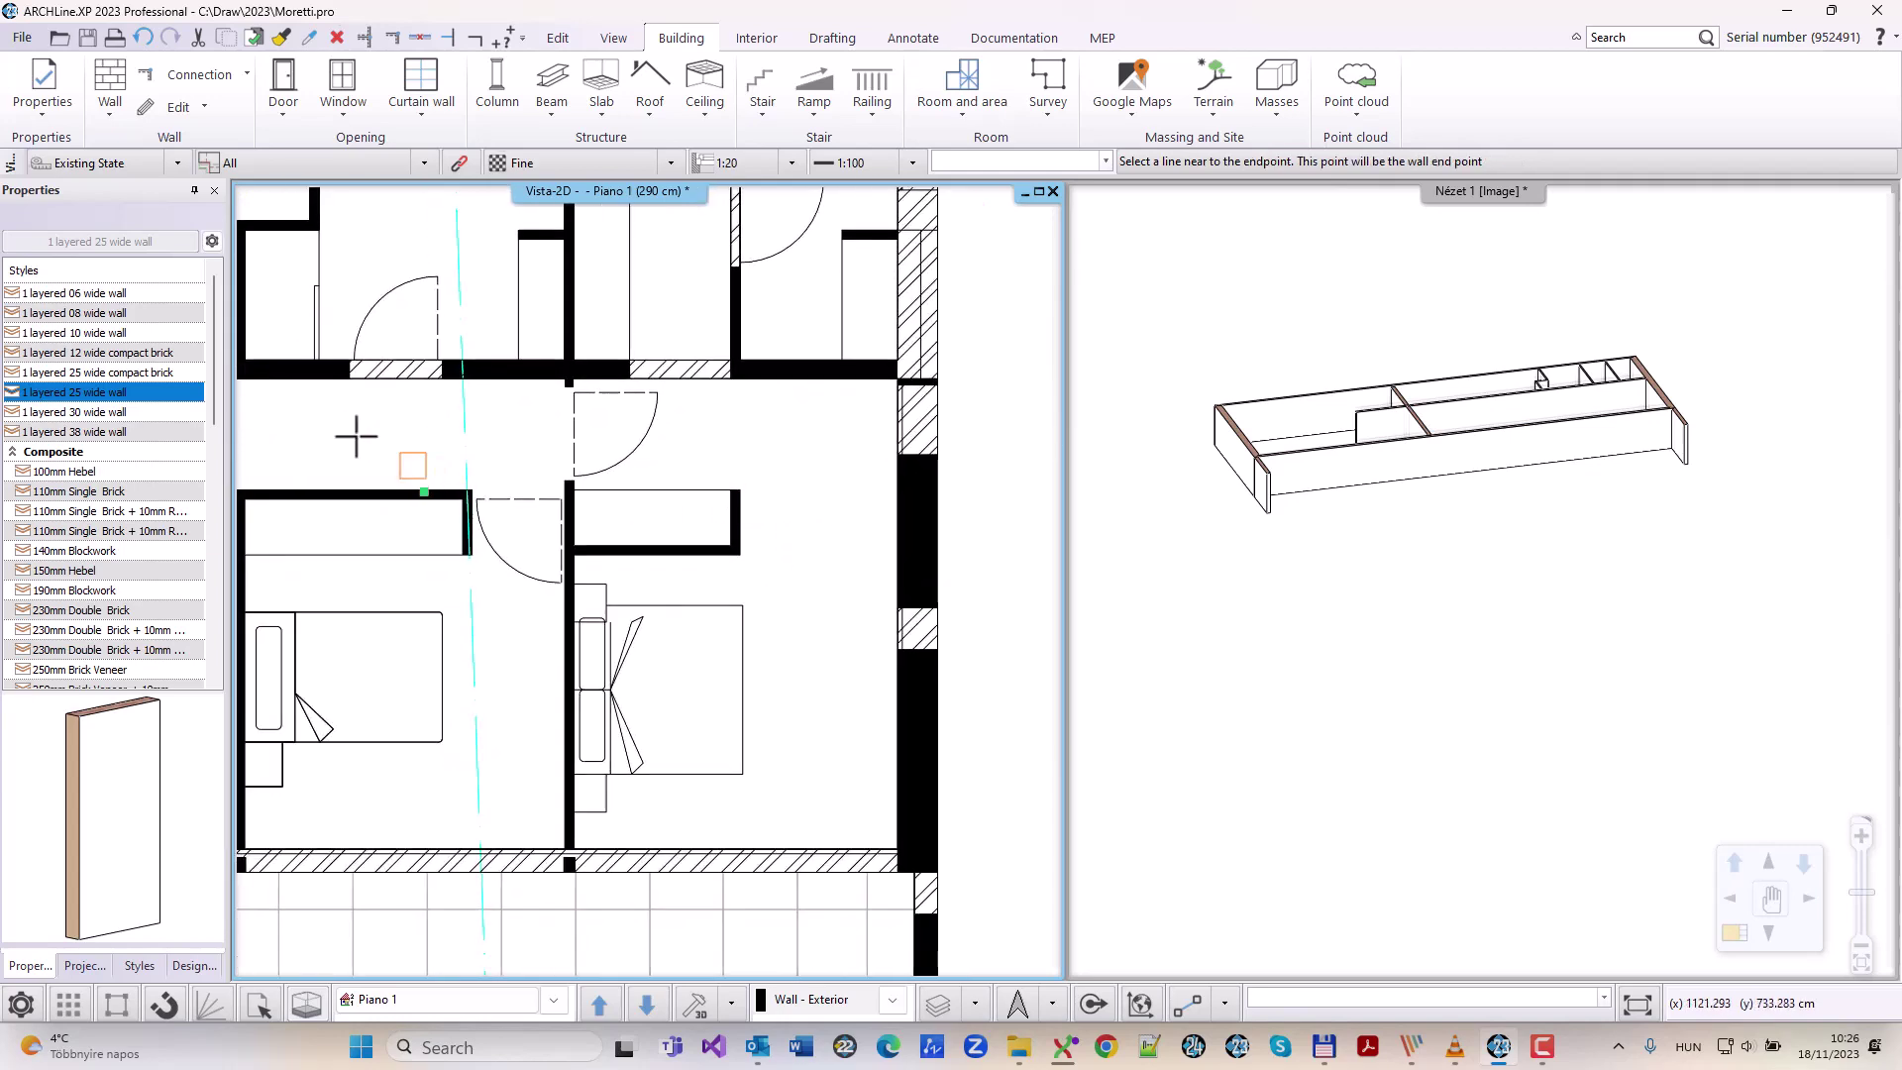
middle_drag(356, 436, 980, 424)
scroll(624, 573, down, 2)
click(313, 504)
click(323, 515)
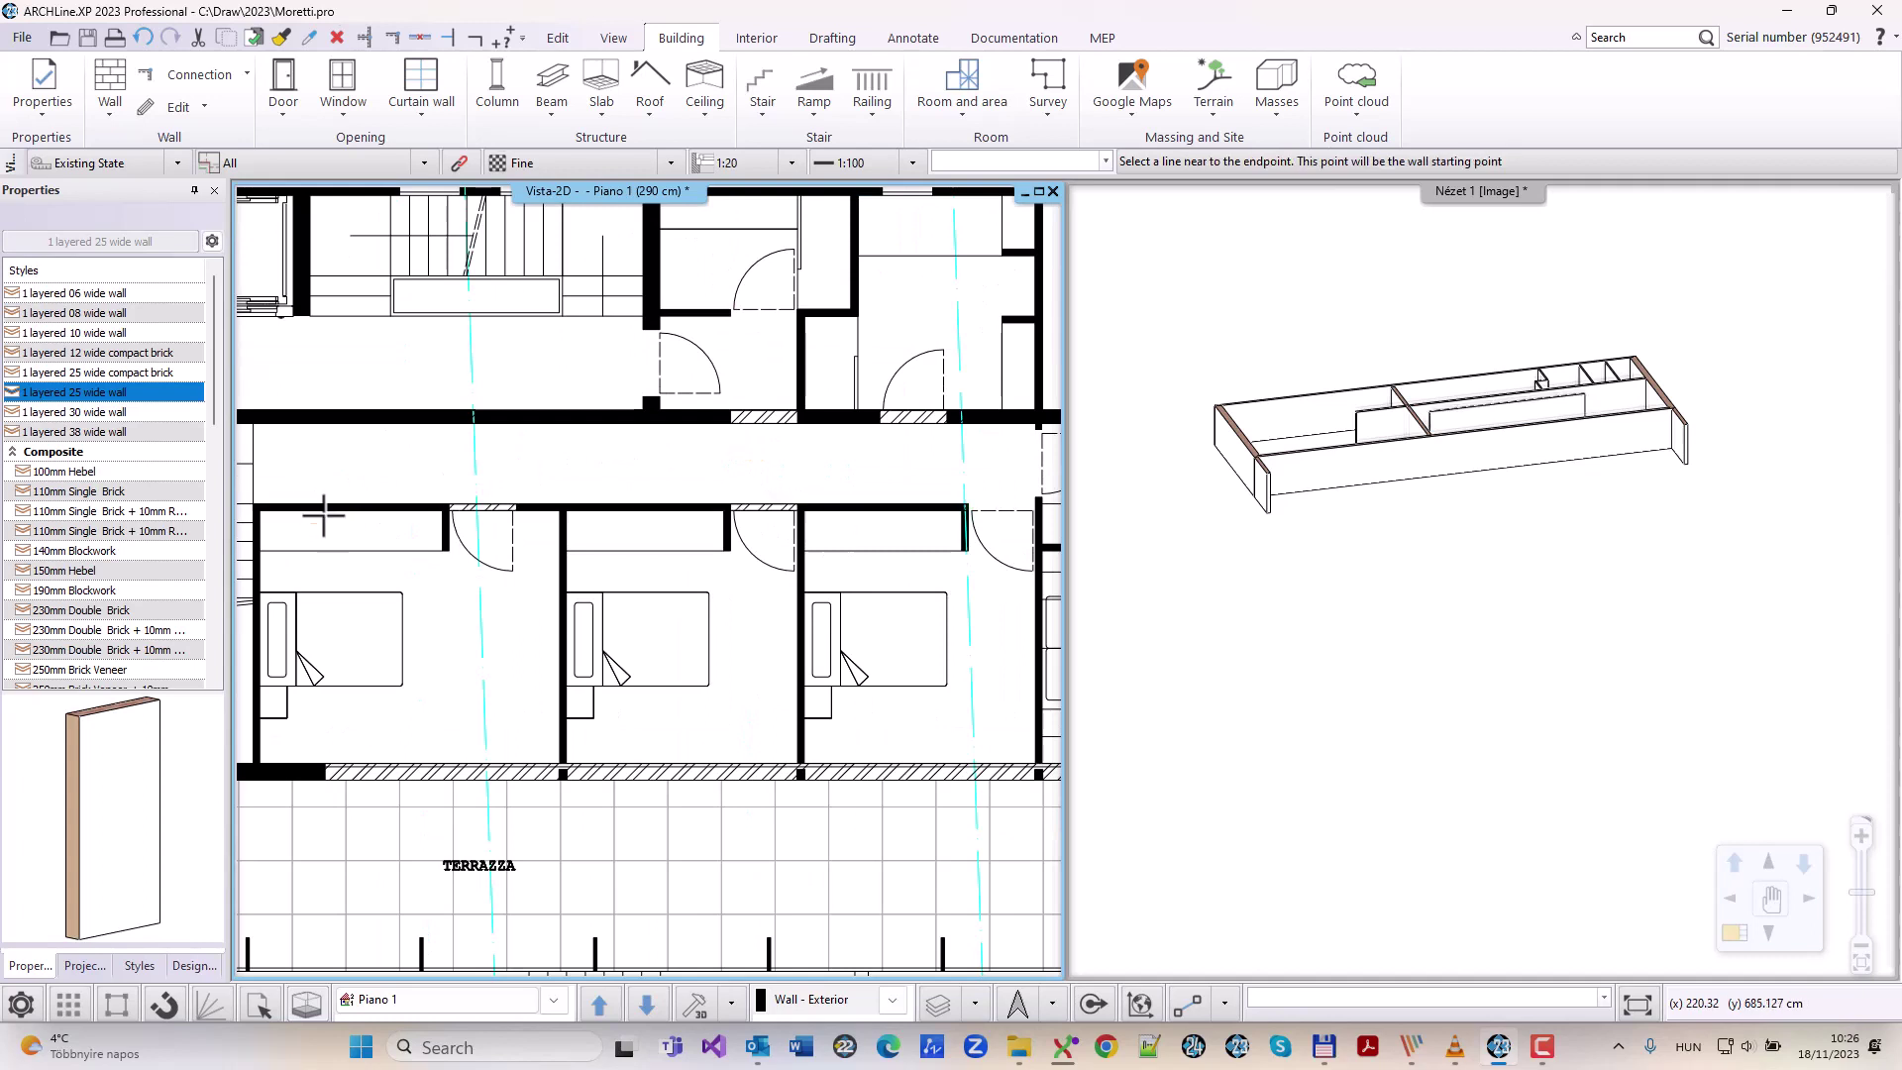
Step: Convert the lines of the two partition walls between the three left bedrooms into 3D walls
click(553, 535)
click(553, 741)
click(571, 531)
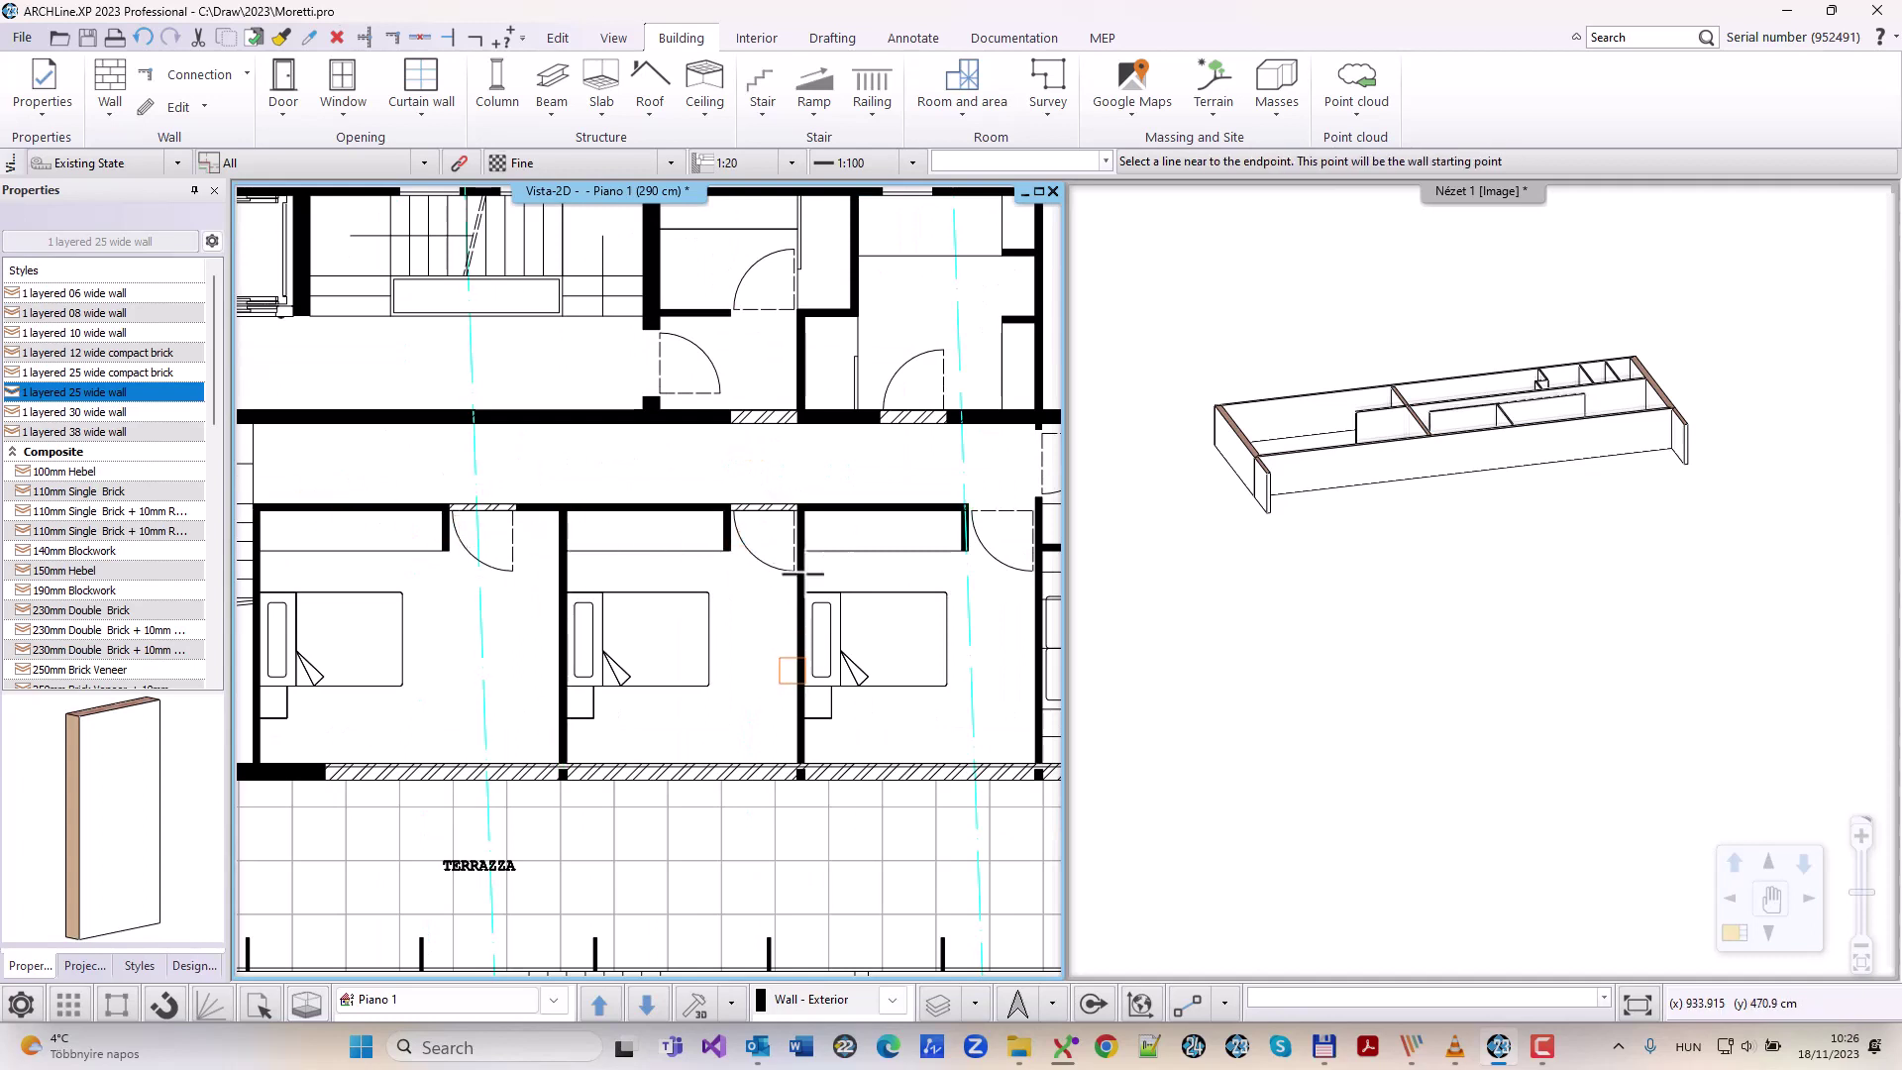
click(807, 738)
click(791, 600)
Step: Convert the lines of the partition wall left of the far-right bedroom, running across the corridor's end, into a 3D wall
middle_drag(952, 685, 609, 659)
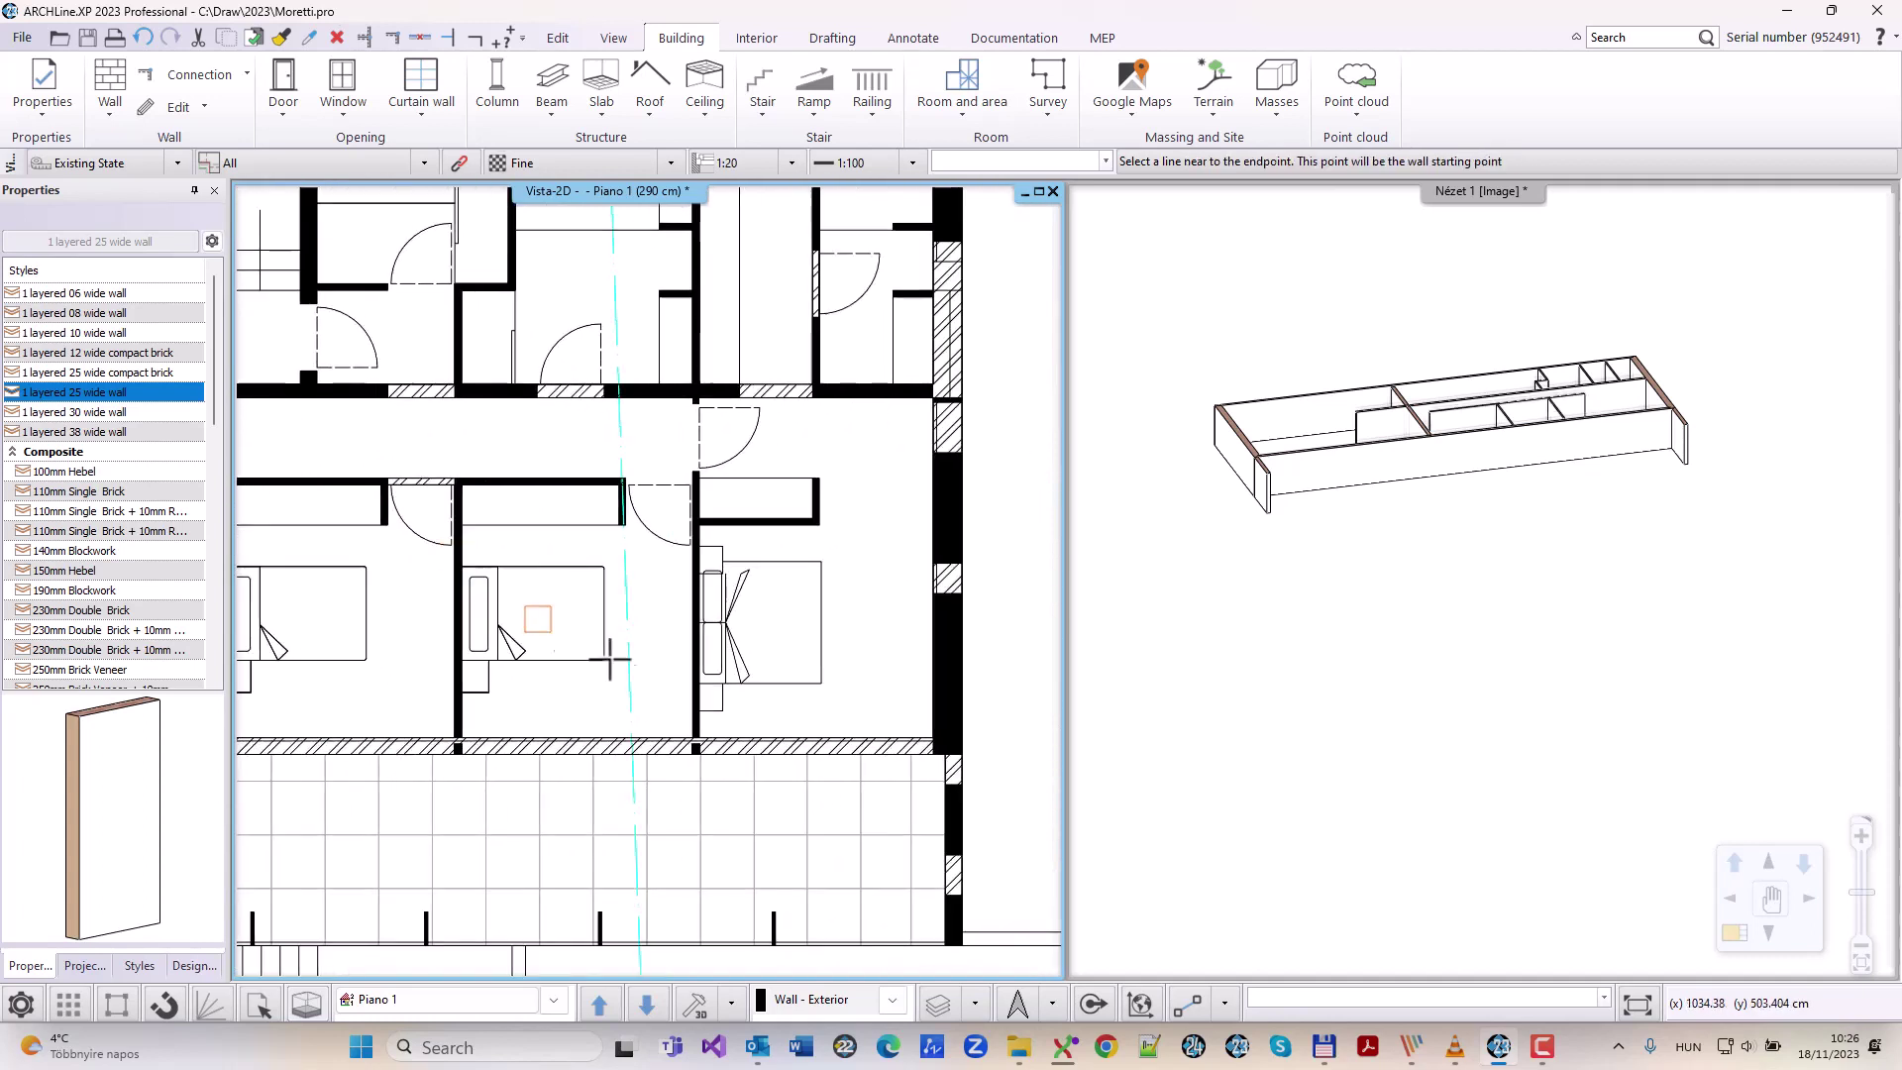
scroll(713, 386, up, 4)
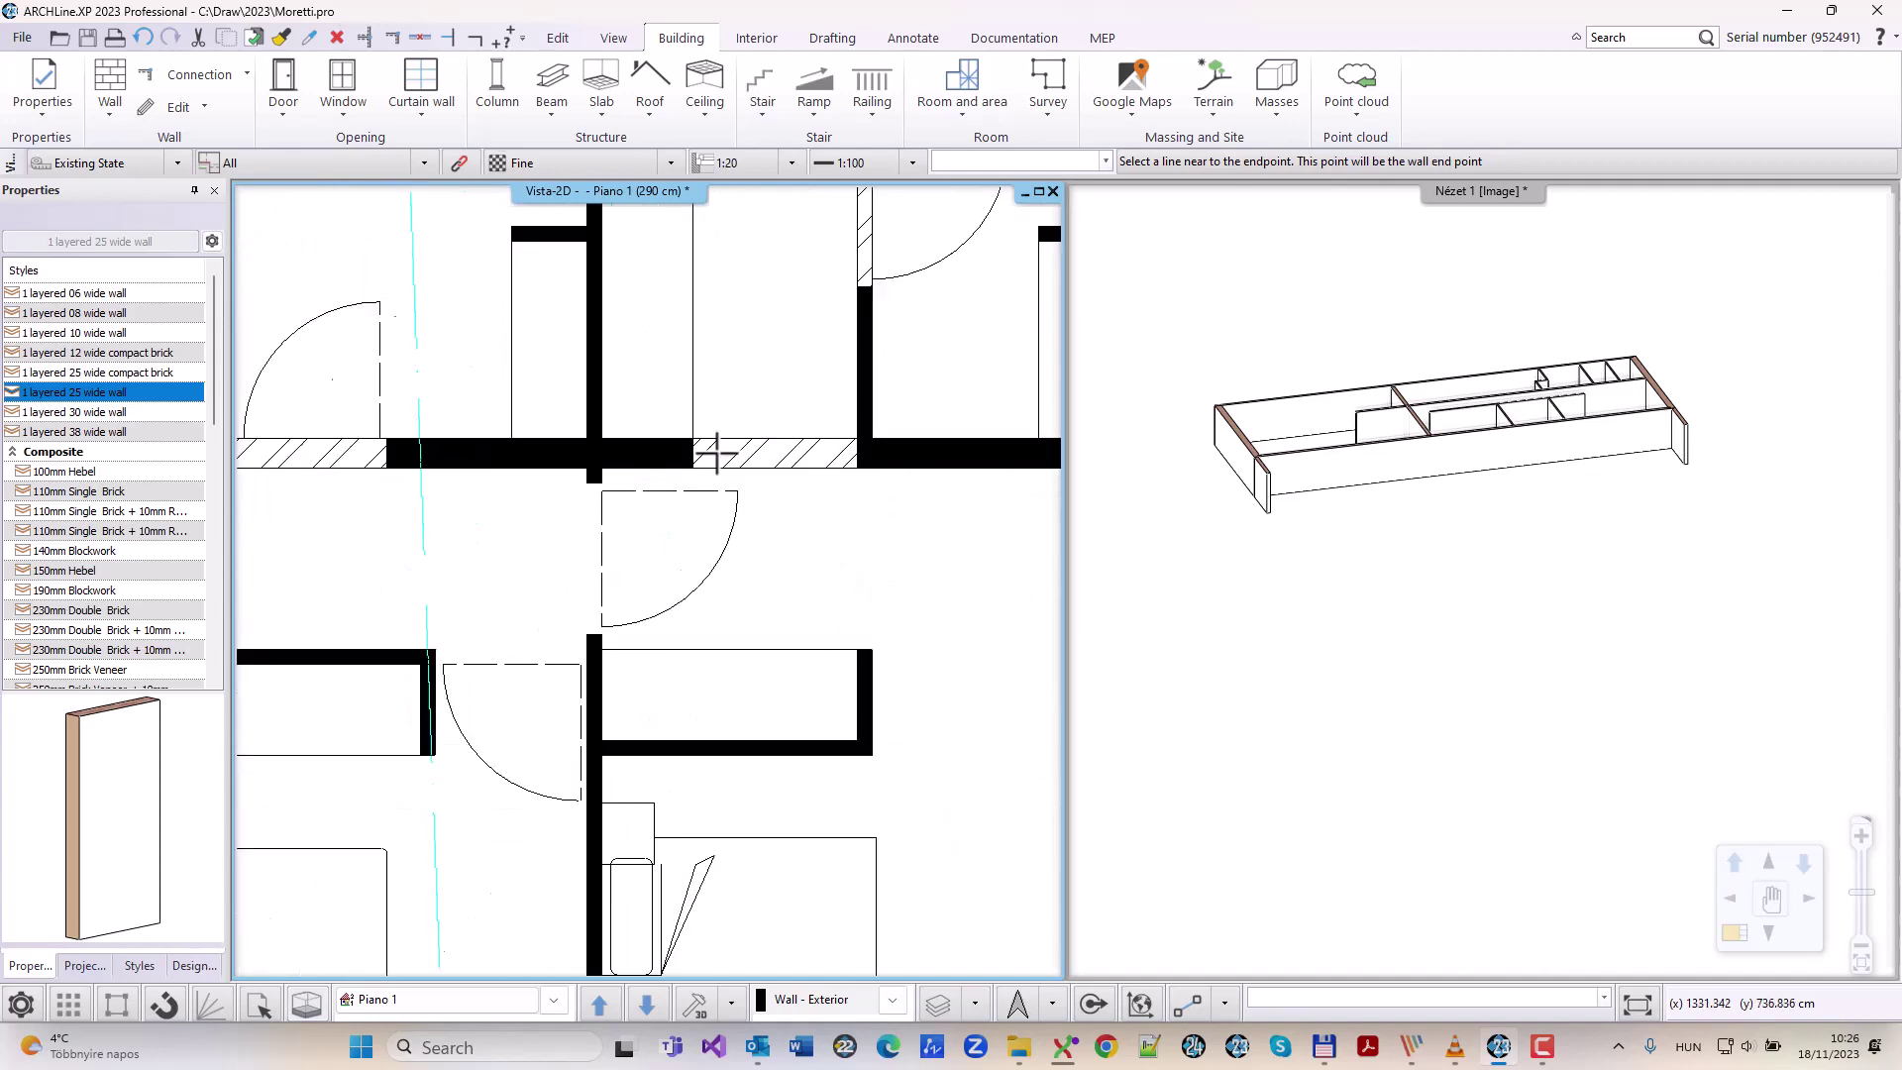
click(620, 482)
click(665, 887)
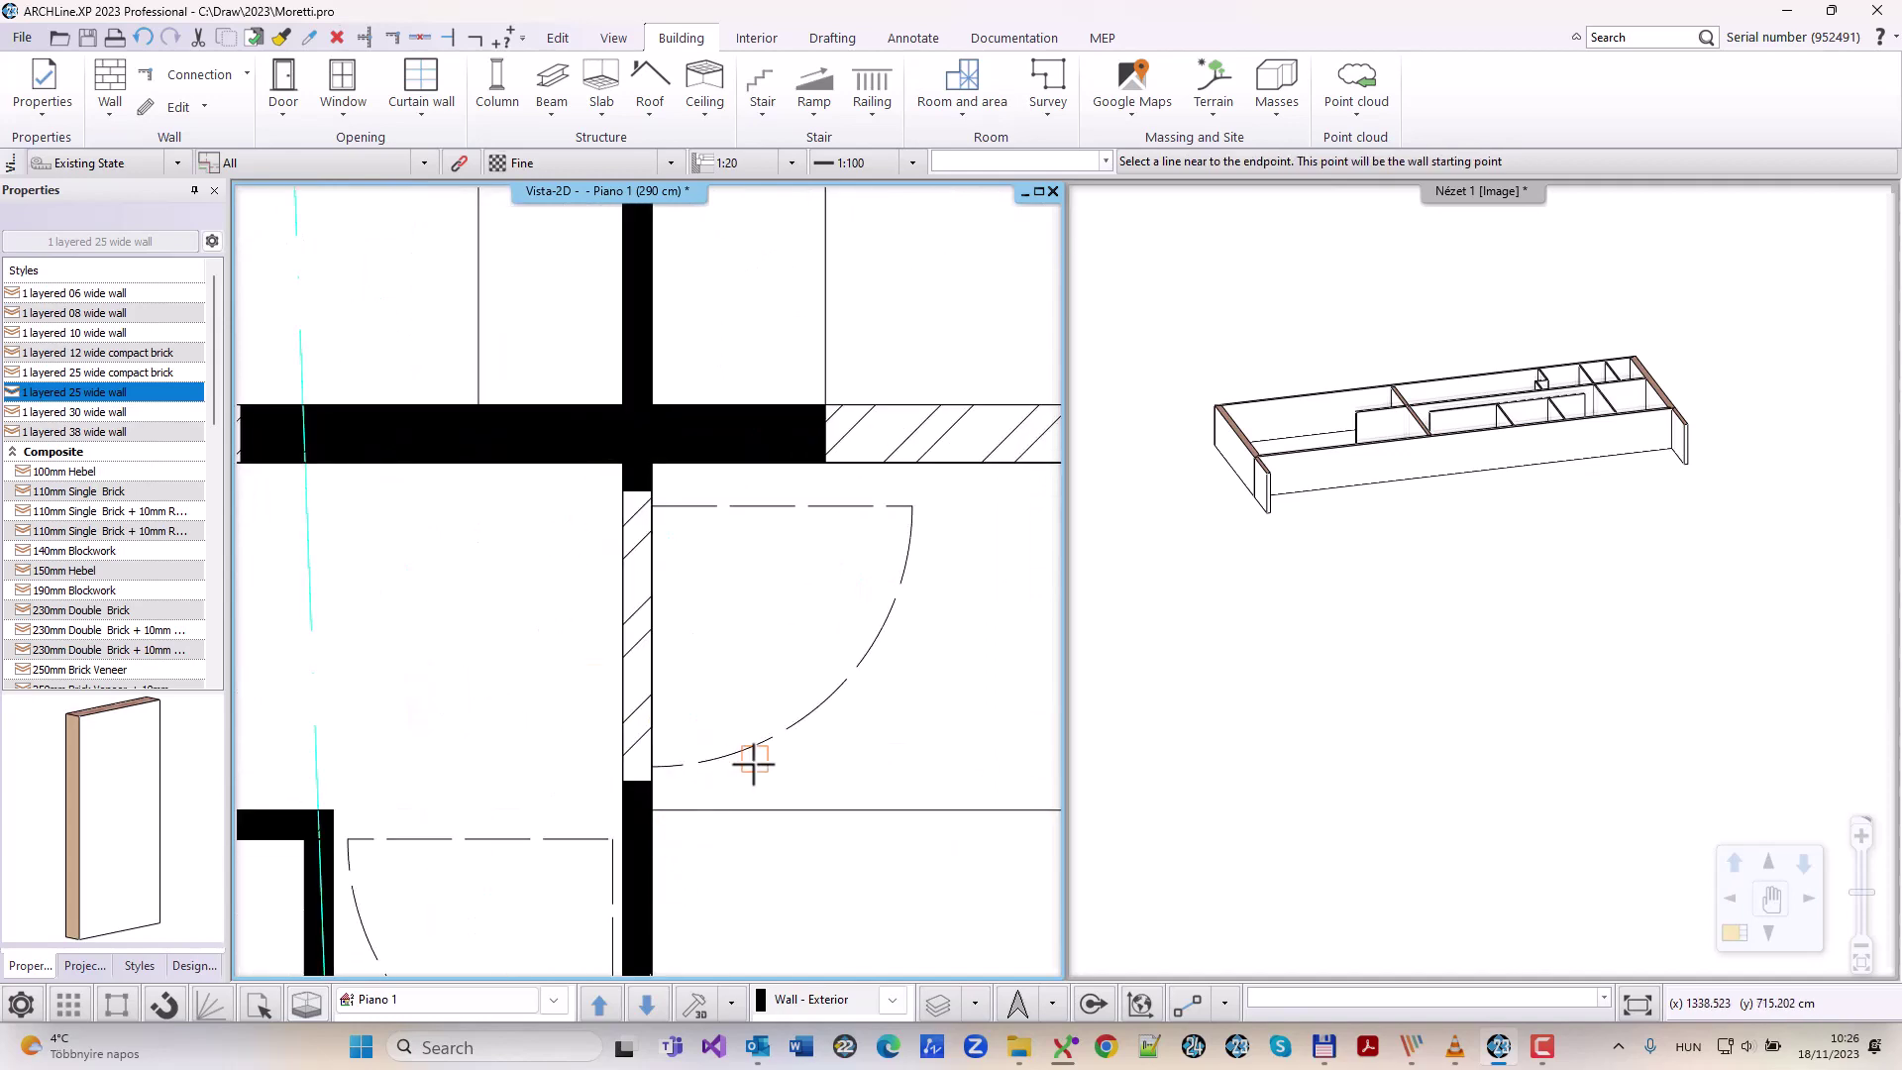
Step: Inspect the converted walls in the 3D view from a higher angle
scroll(969, 464, down, 6)
middle_drag(969, 464, 960, 416)
click(1400, 485)
middle_drag(1400, 486, 1417, 596)
middle_click(1416, 597)
middle_click(1416, 596)
scroll(1436, 674, down, 1)
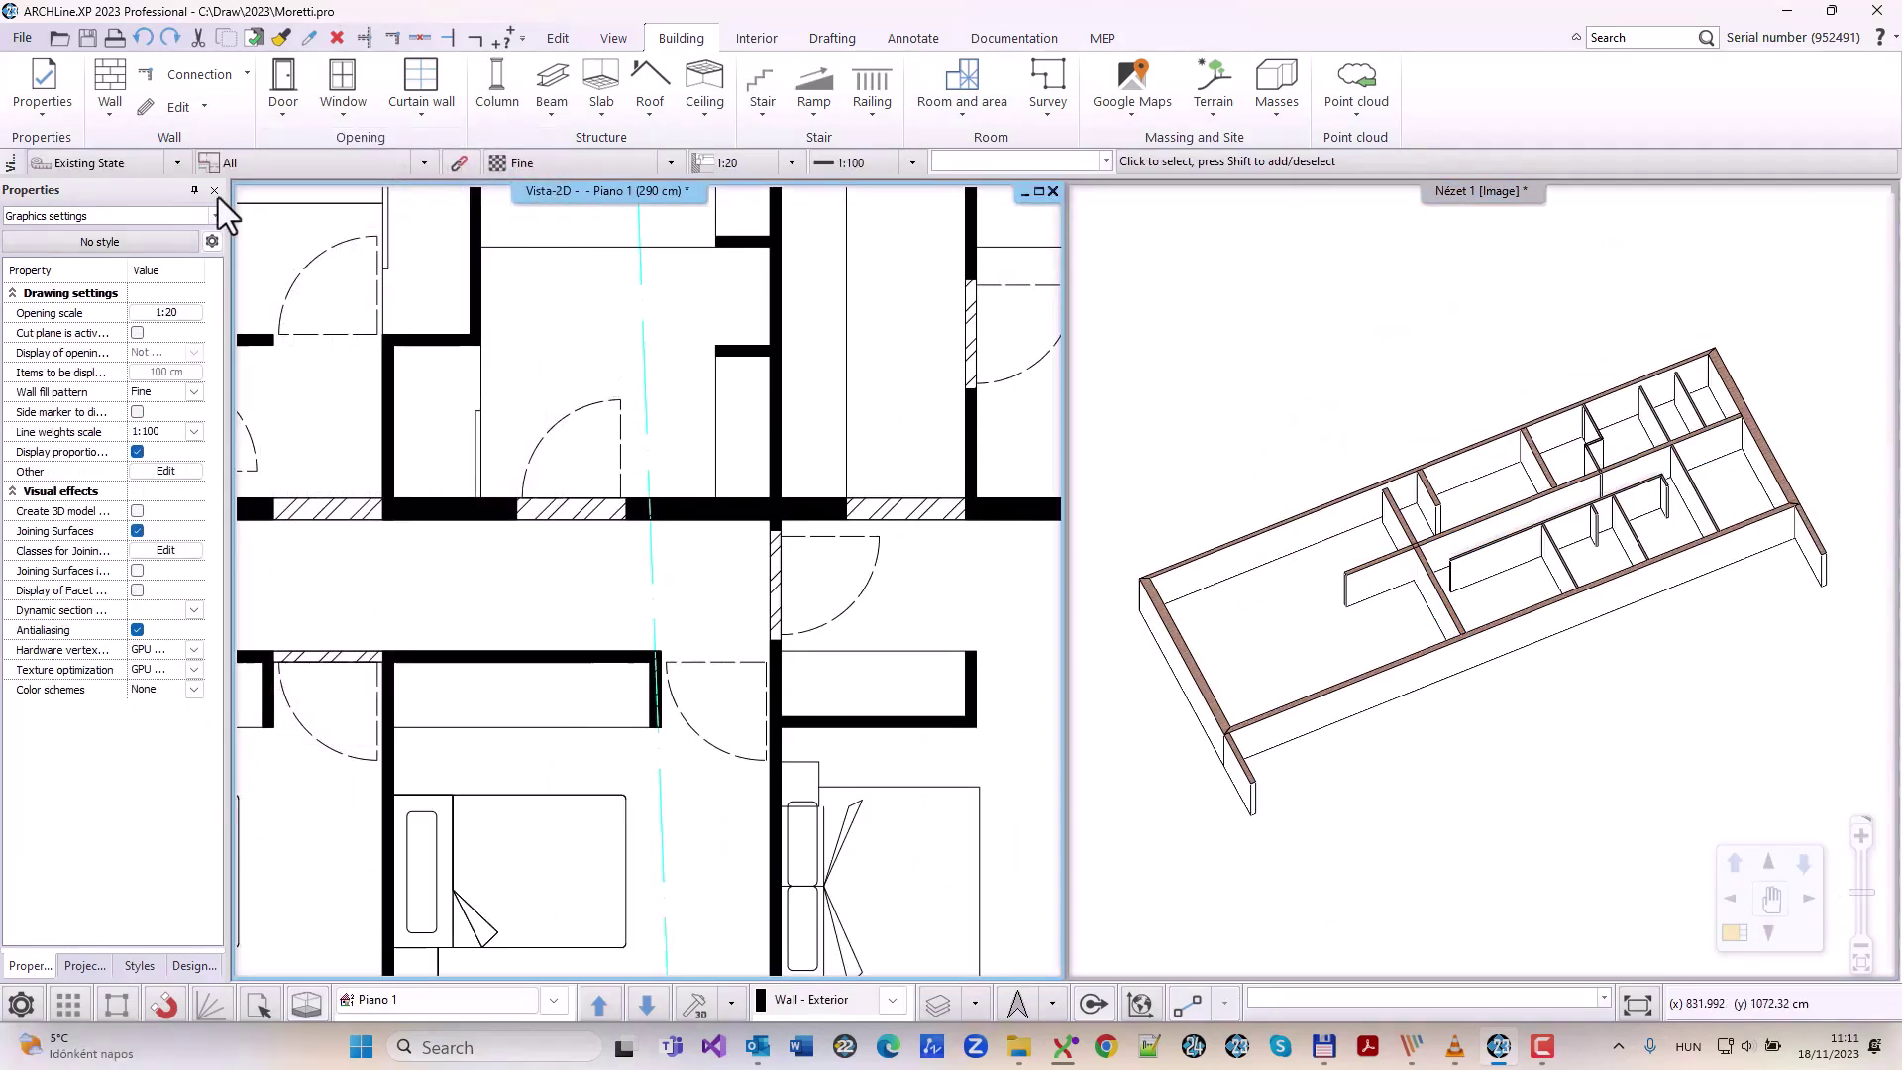
Step: Place two-point doors 2.10 m high in the corridor's upper wall and at its right end, both swinging into the rooms
click(283, 90)
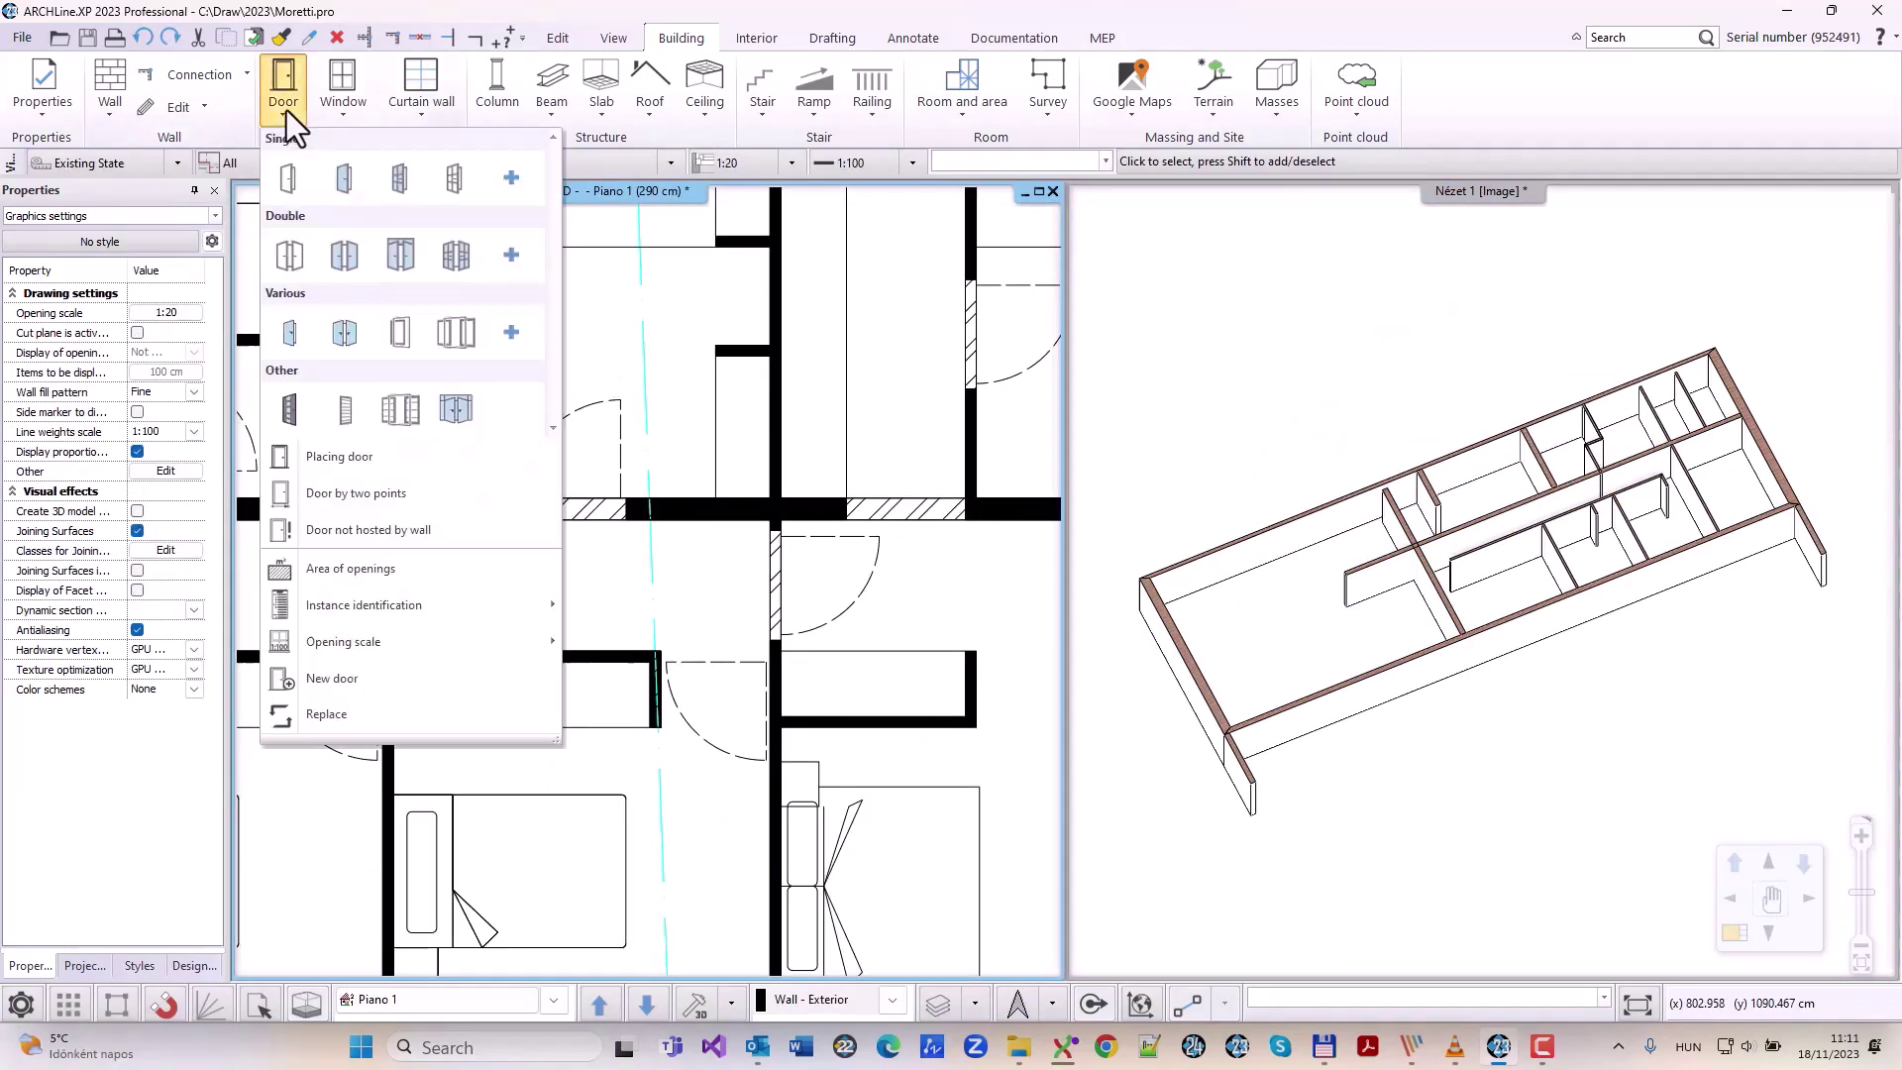
click(342, 492)
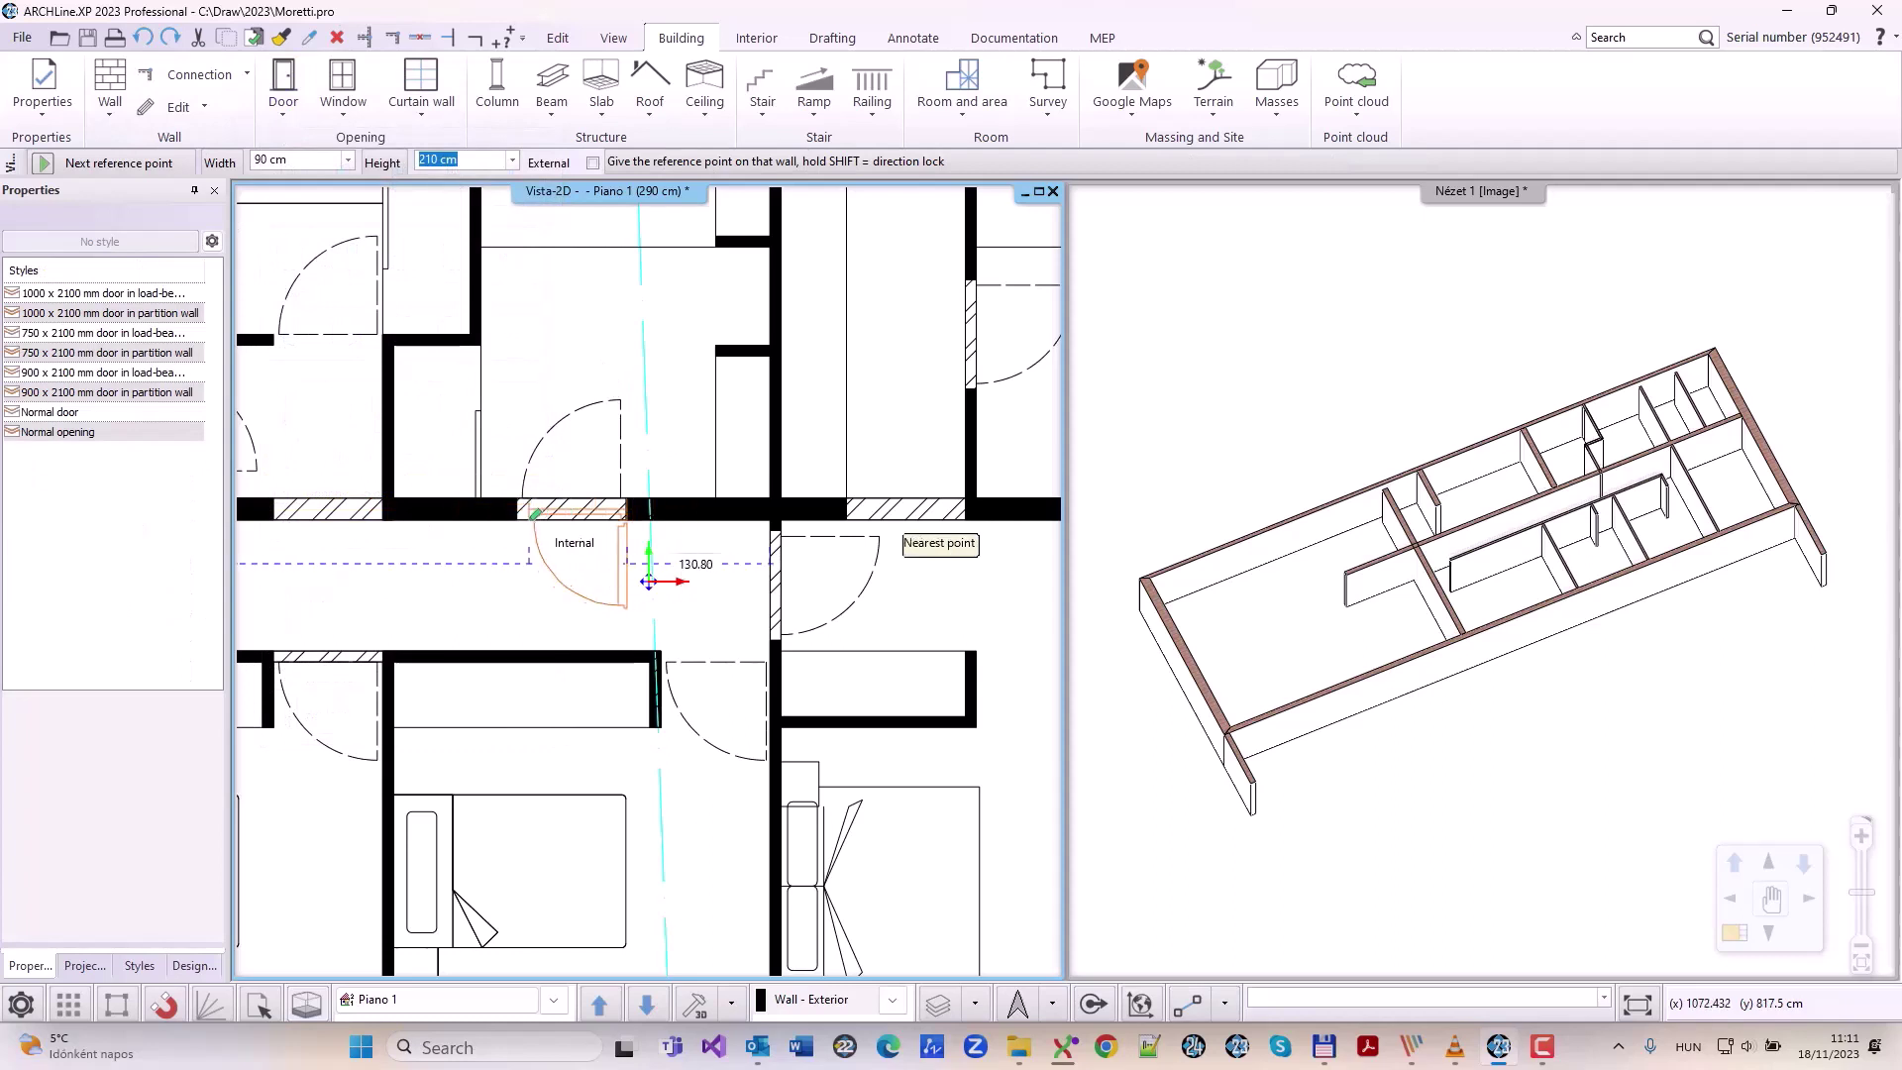
click(634, 550)
click(624, 408)
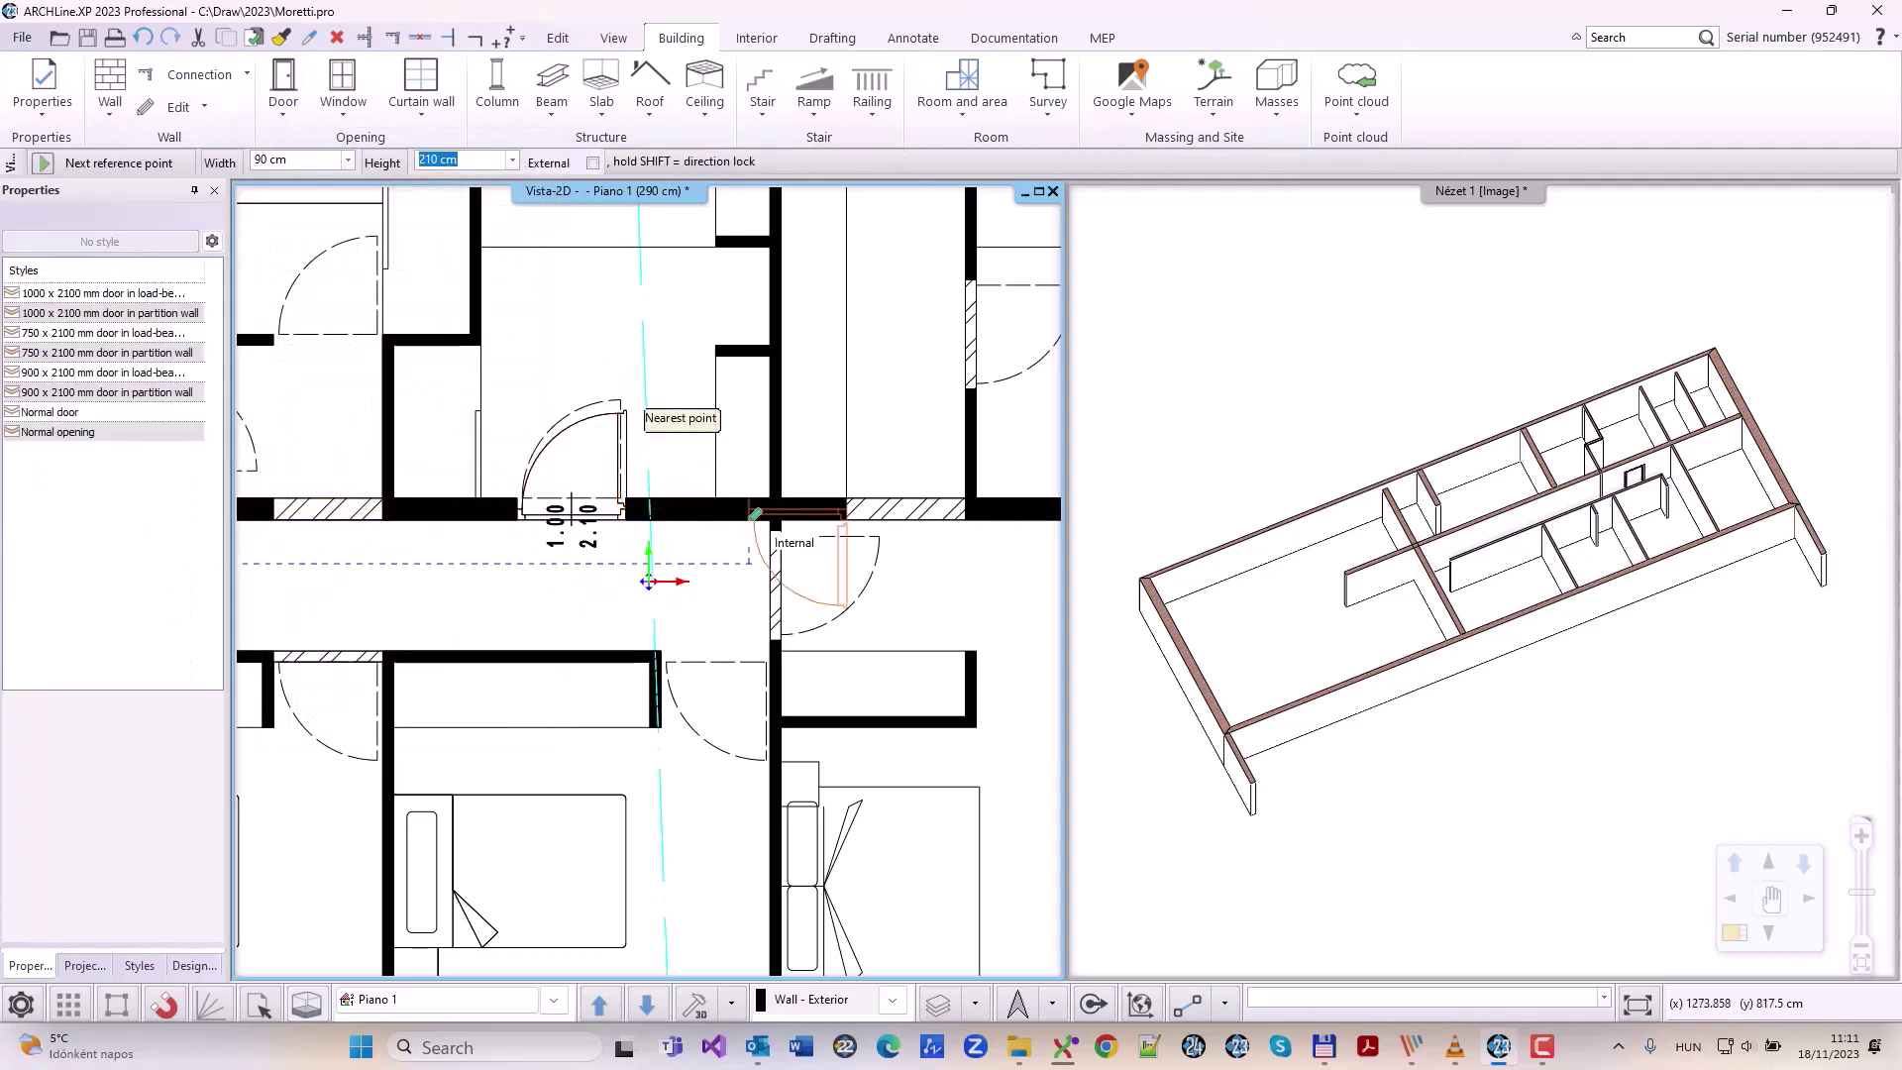
click(755, 628)
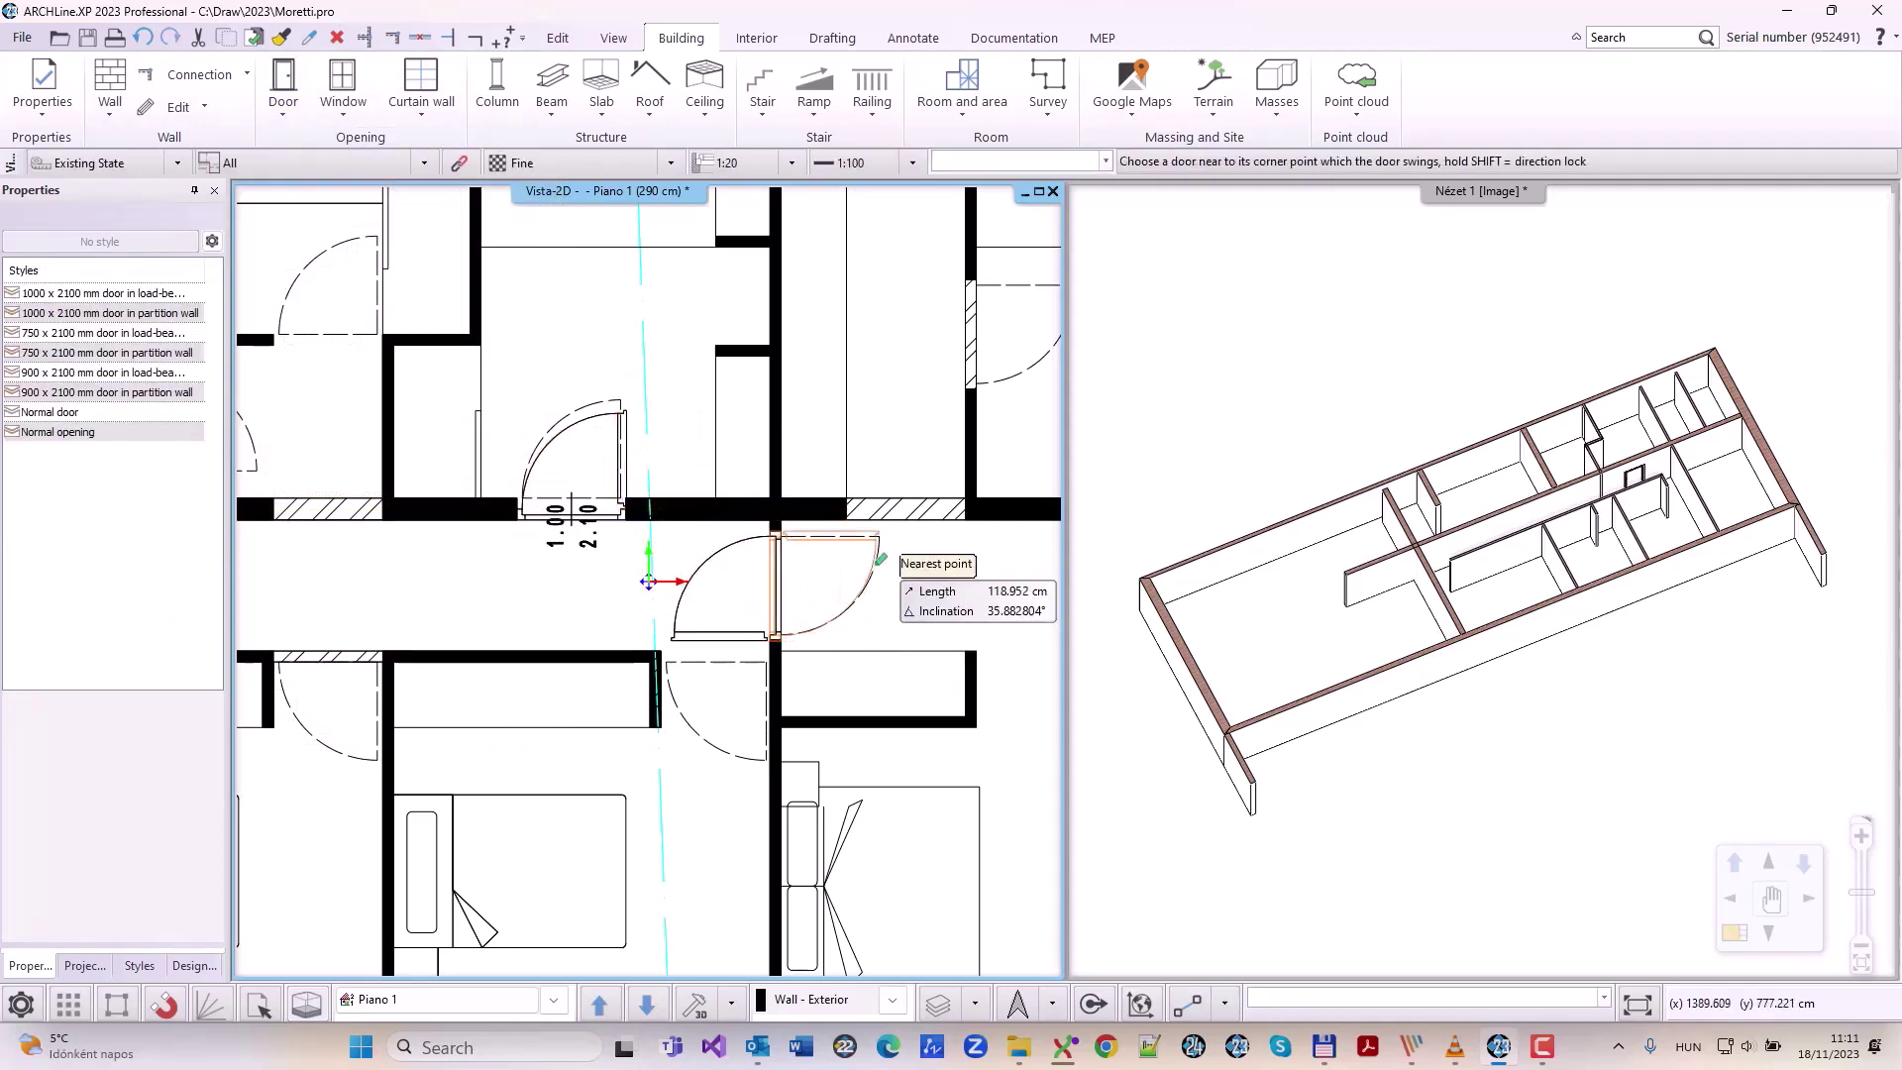
click(982, 602)
Step: Place a two-point door about 1.00 m wide and 2.10 m high in the middle bedroom's corridor wall, swinging into the bedroom
middle_drag(743, 628, 919, 672)
scroll(667, 634, up, 1)
click(541, 708)
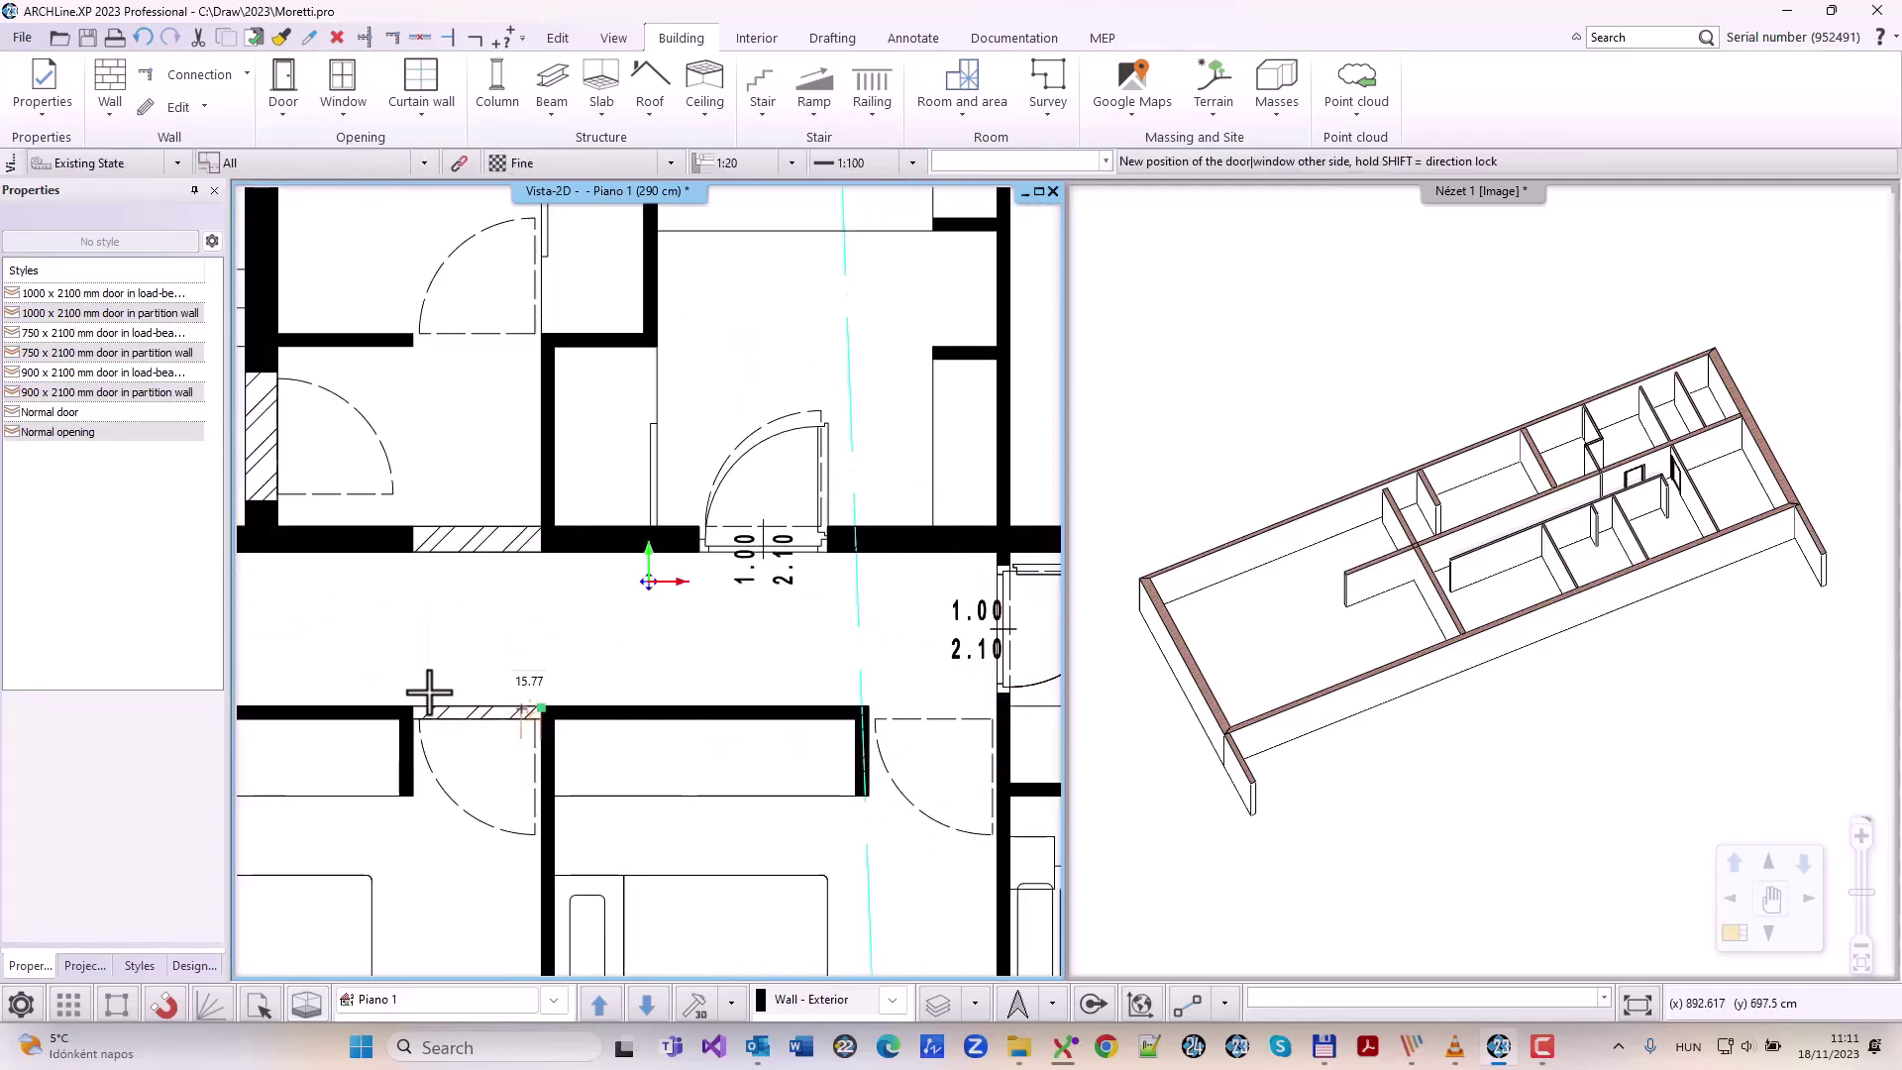
click(541, 708)
click(535, 834)
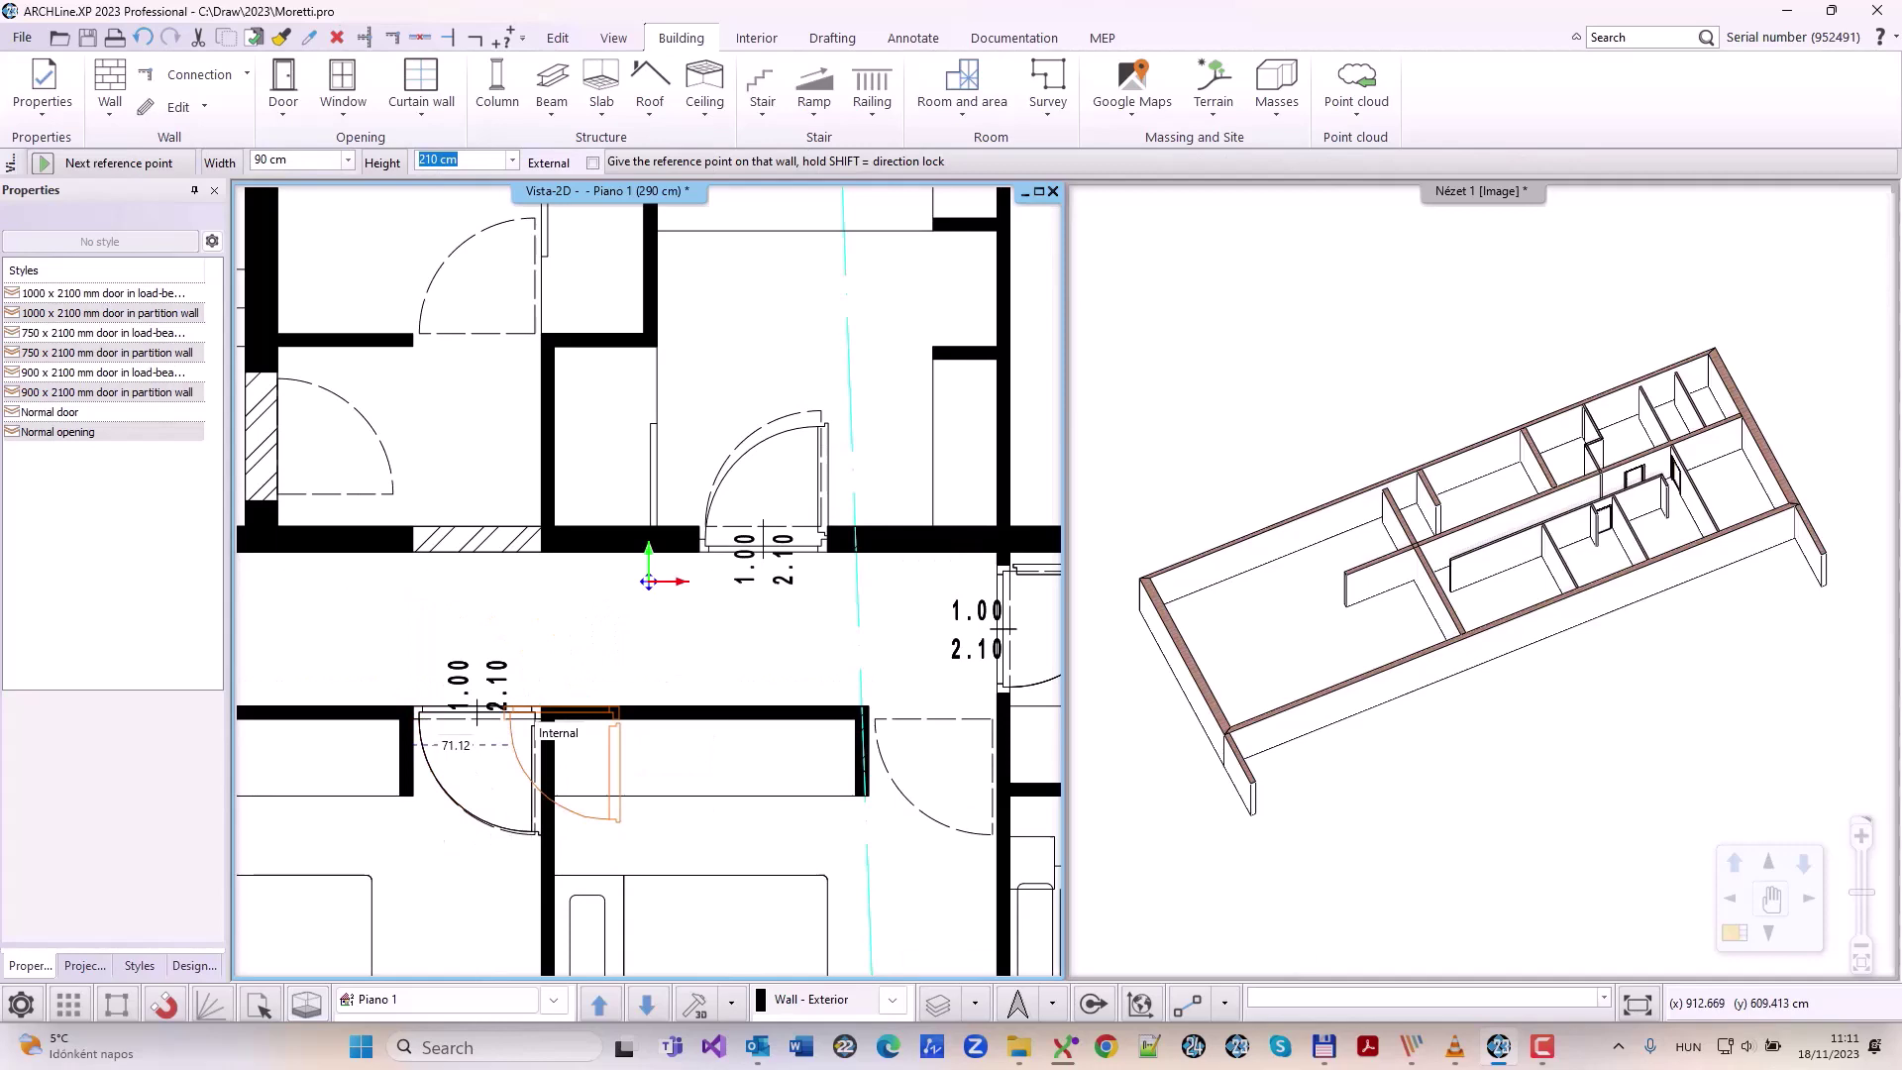
key(Escape)
Step: Place a two-point window about 3.49 m wide and 1.85 m high in the terrace wall of the far-right bedroom
middle_drag(697, 696, 682, 643)
scroll(684, 654, down, 2)
scroll(685, 705, down, 3)
click(343, 111)
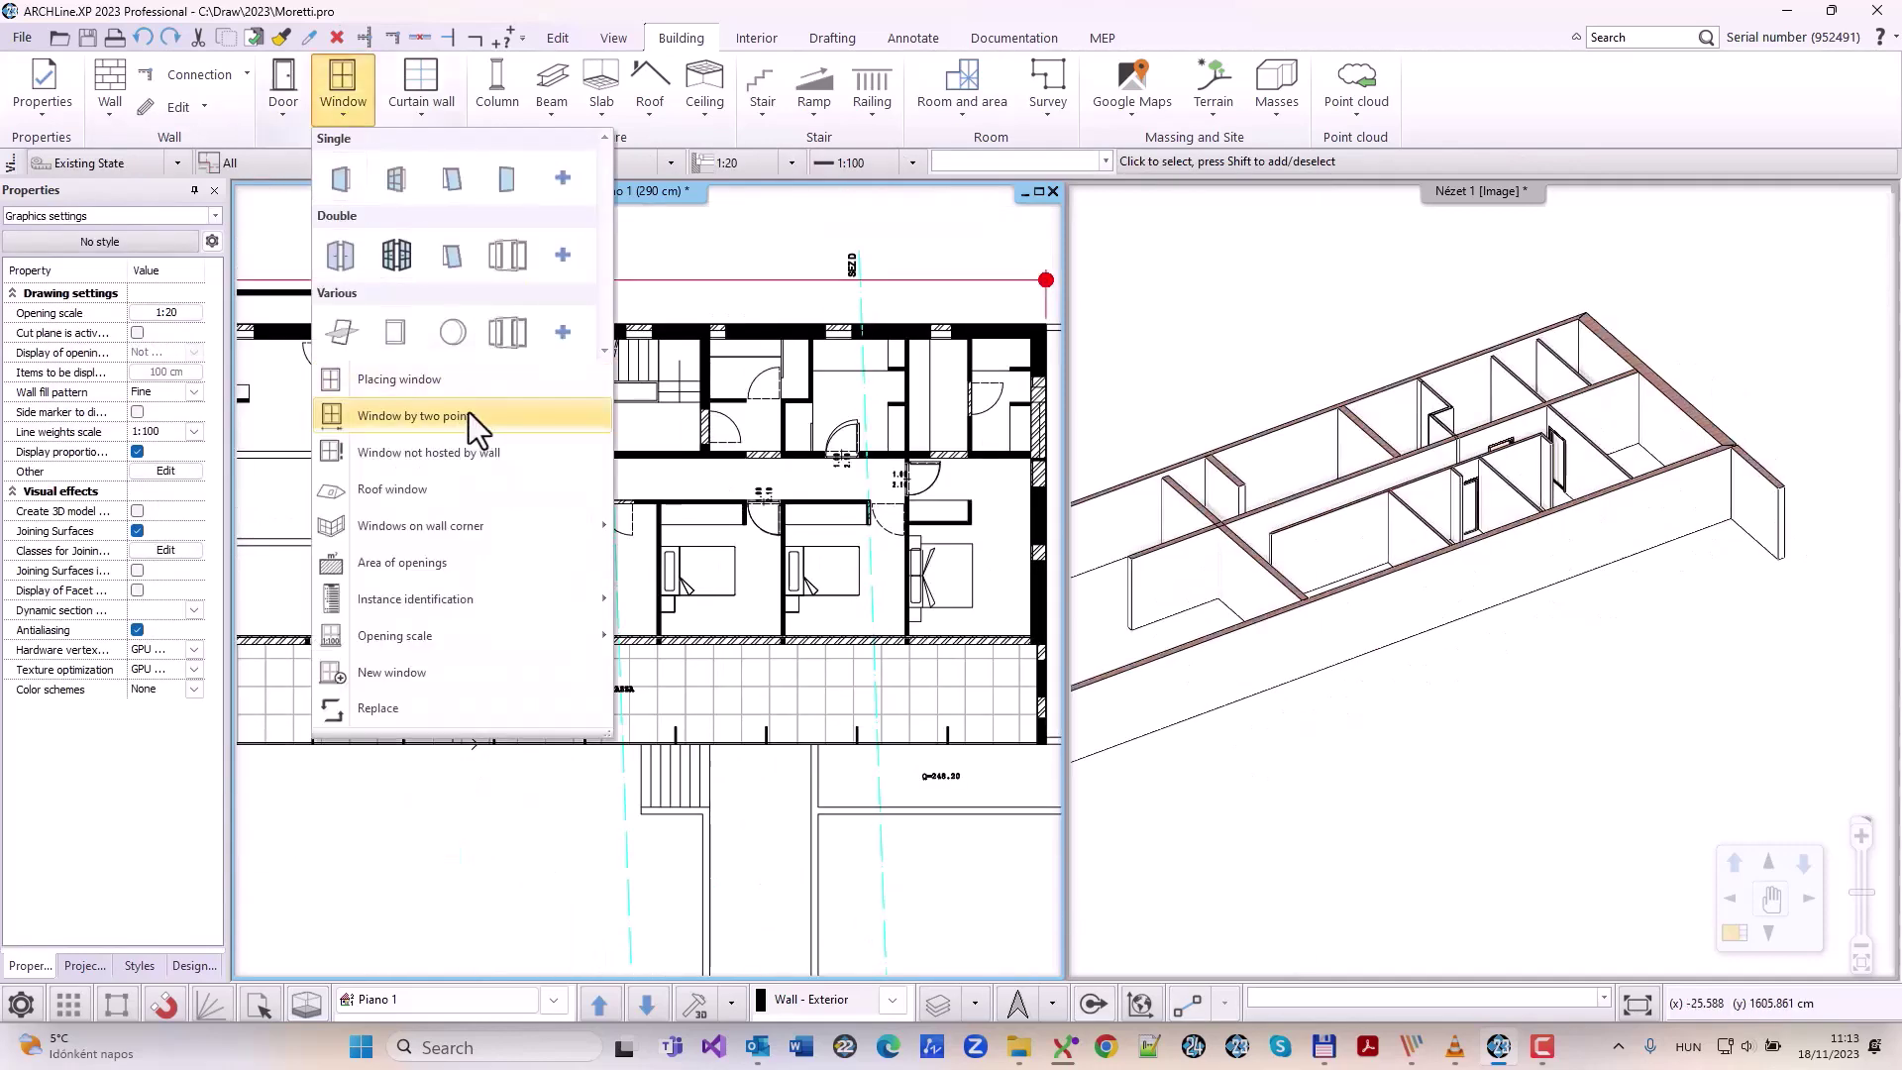
click(467, 412)
scroll(736, 574, up, 5)
click(575, 543)
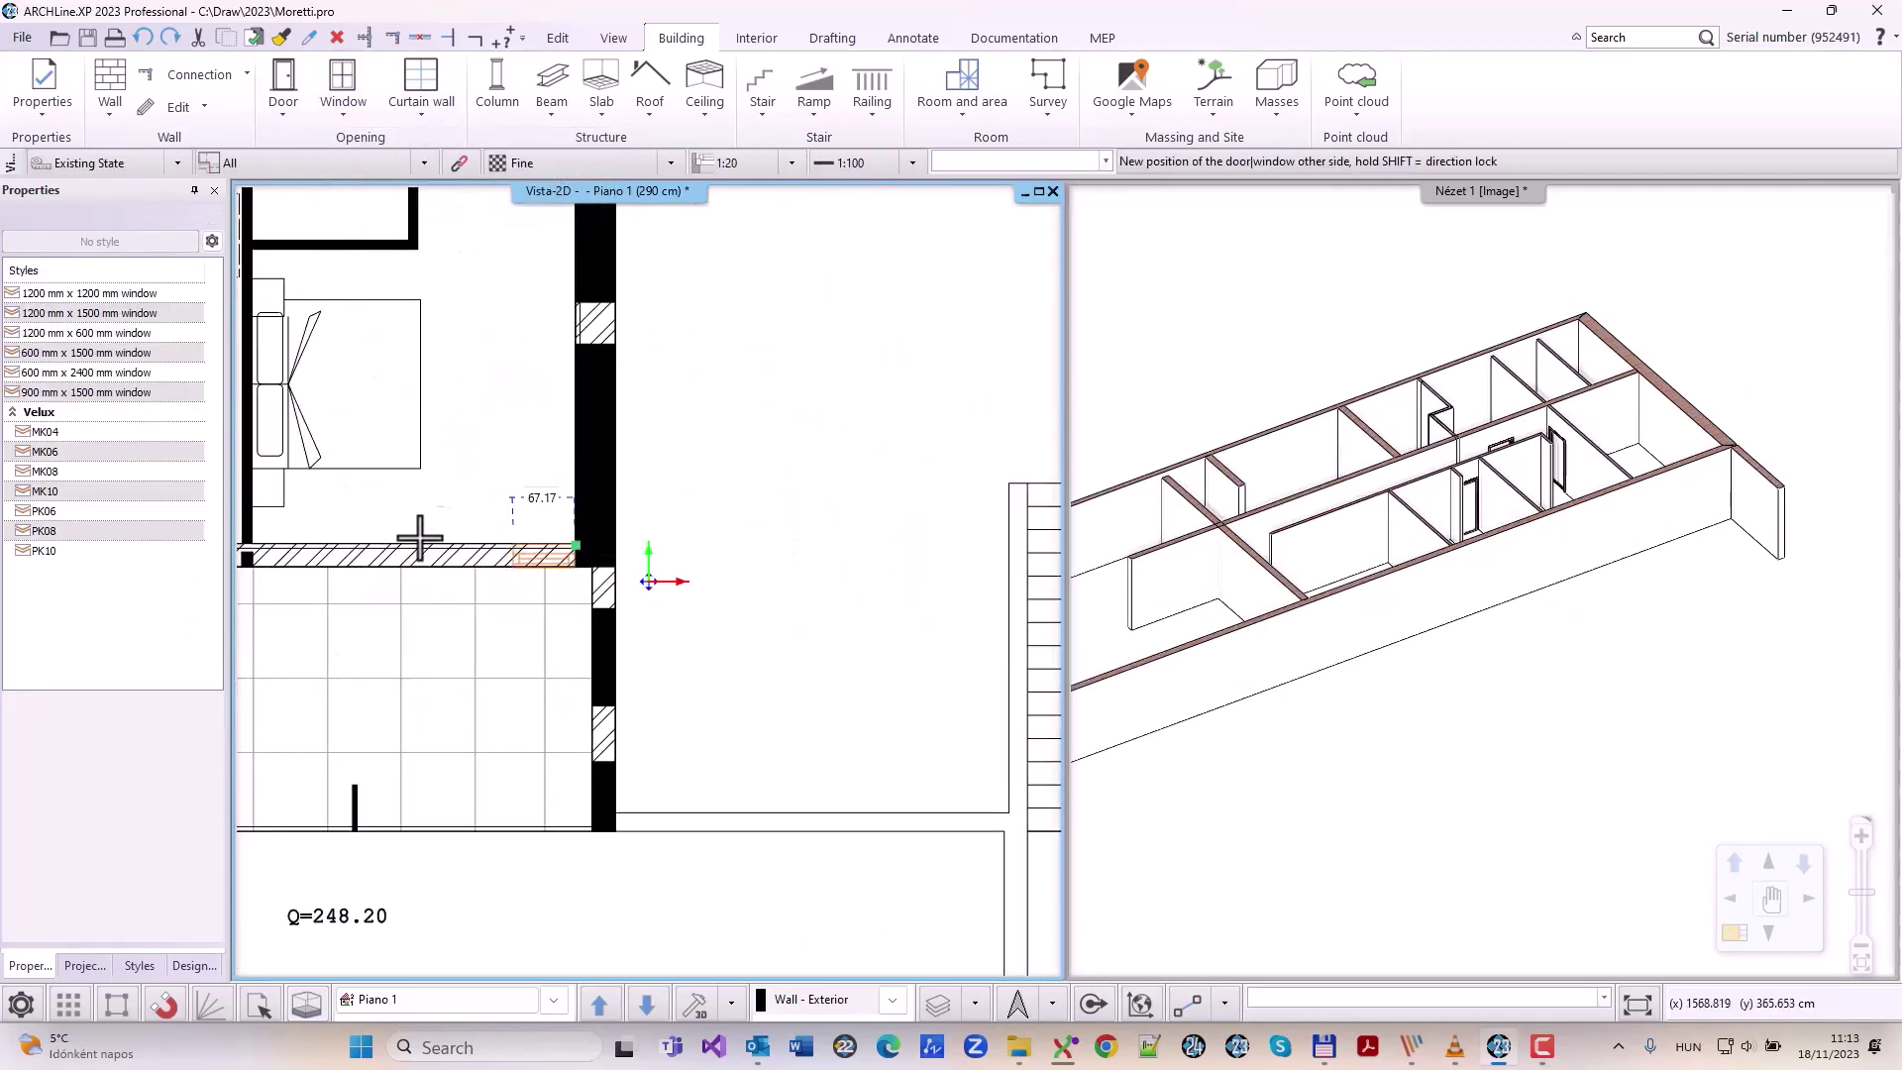
click(253, 544)
Step: Place two-point windows 1.85 m high, each spanning the terrace wall of one of the next two bedrooms to the left
middle_drag(365, 476, 993, 460)
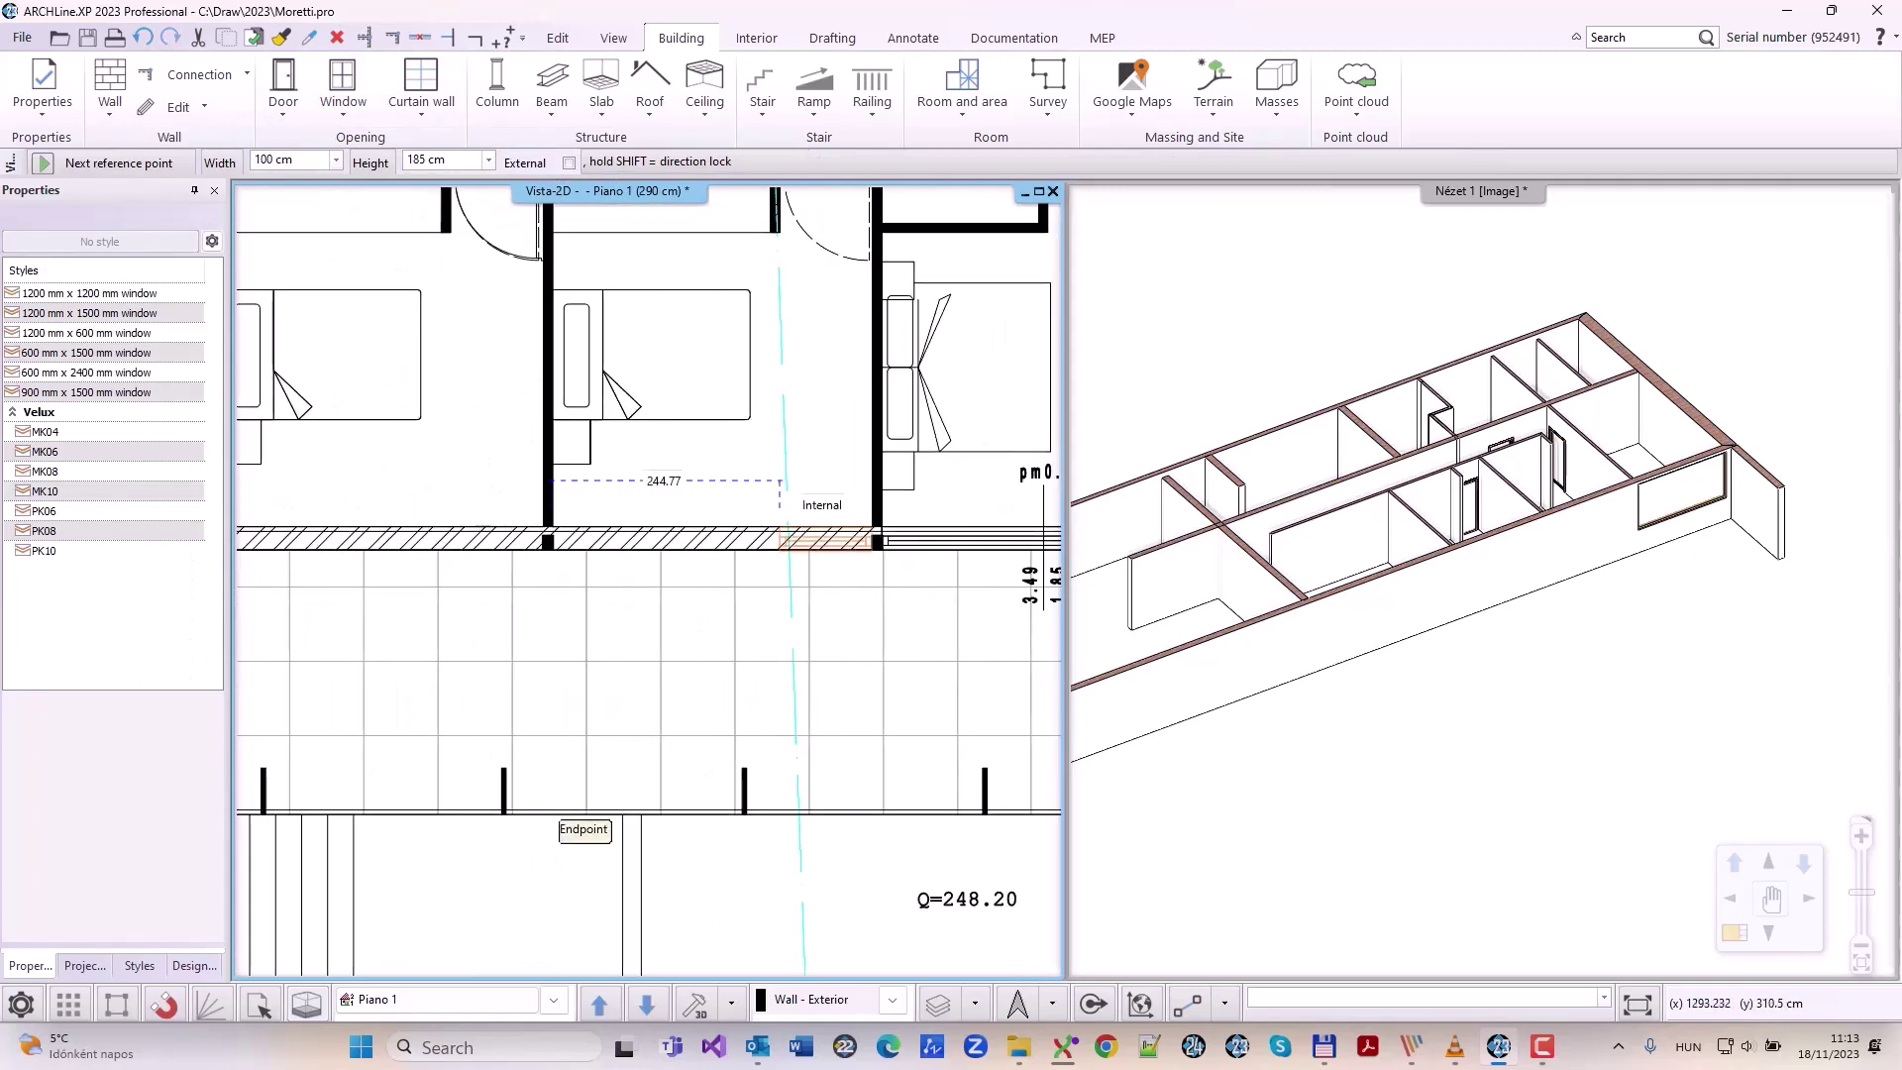
click(873, 528)
click(551, 527)
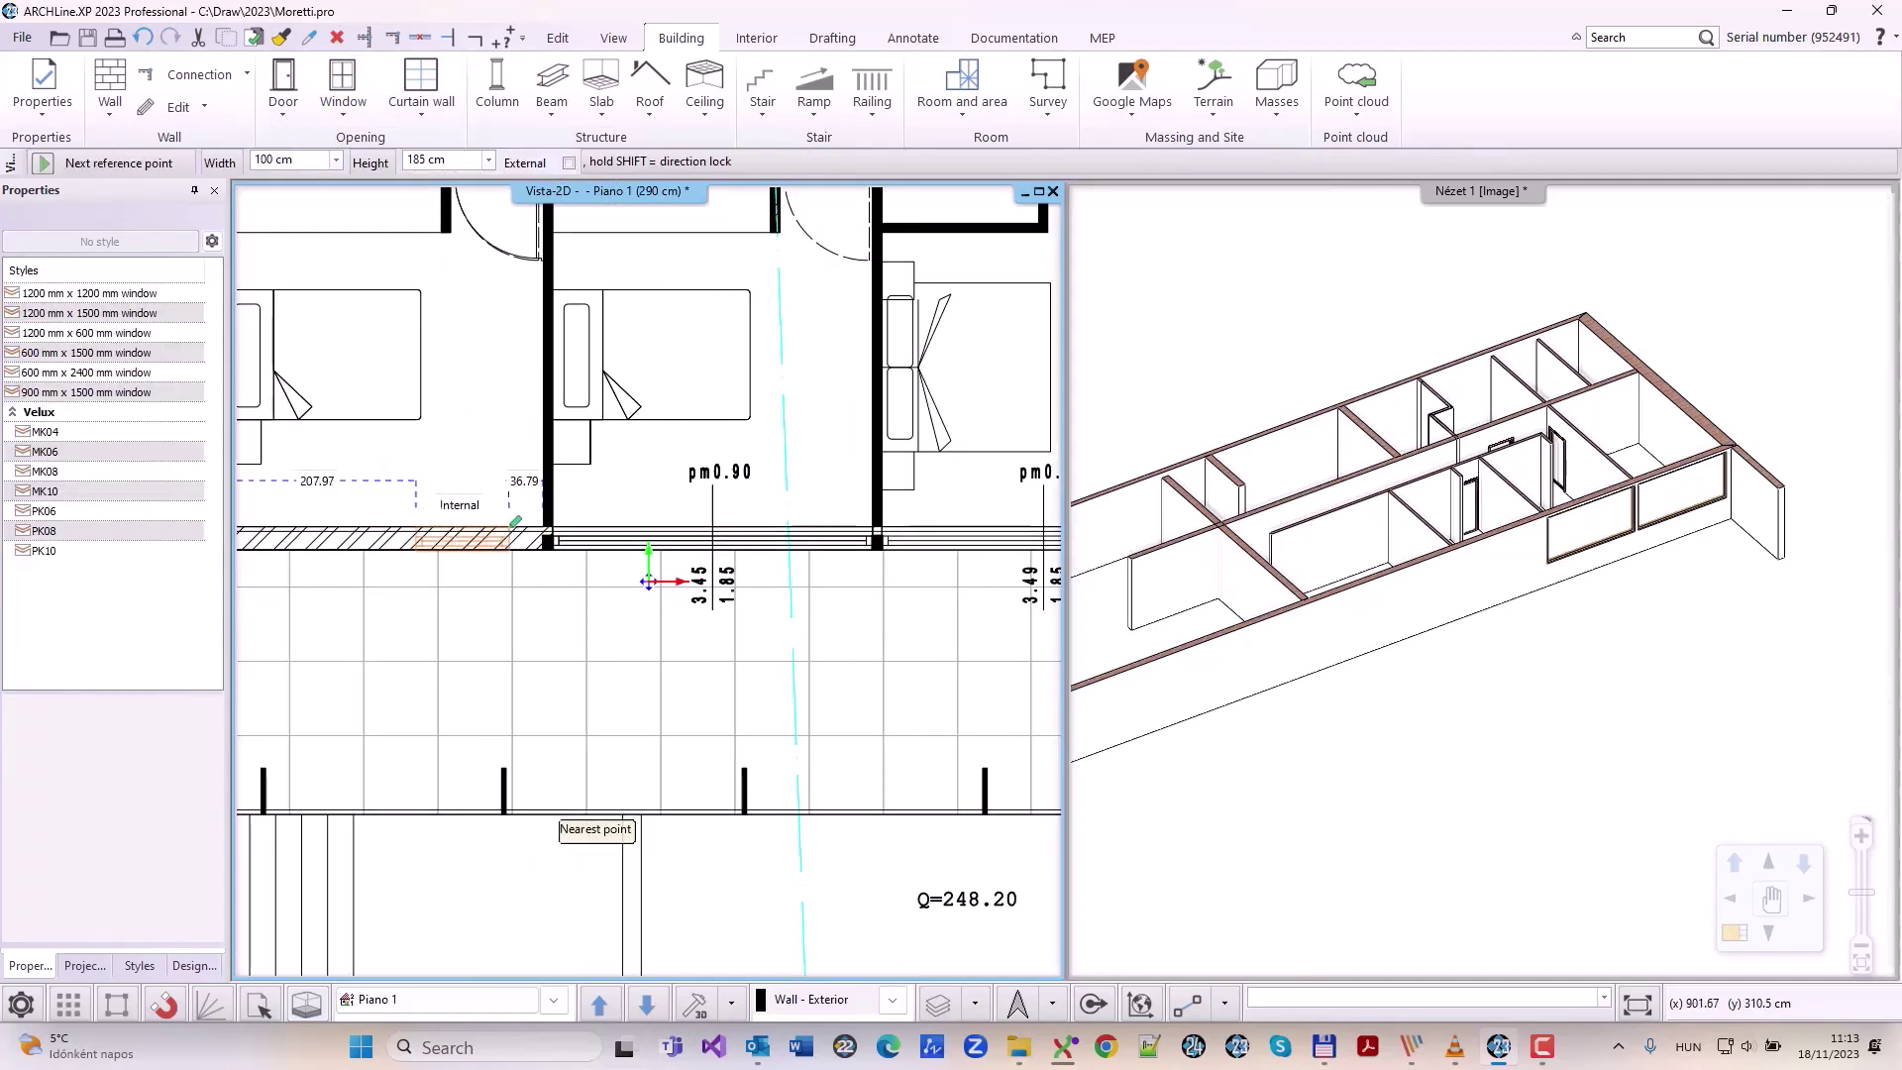
click(541, 528)
middle_drag(433, 471, 919, 525)
click(690, 549)
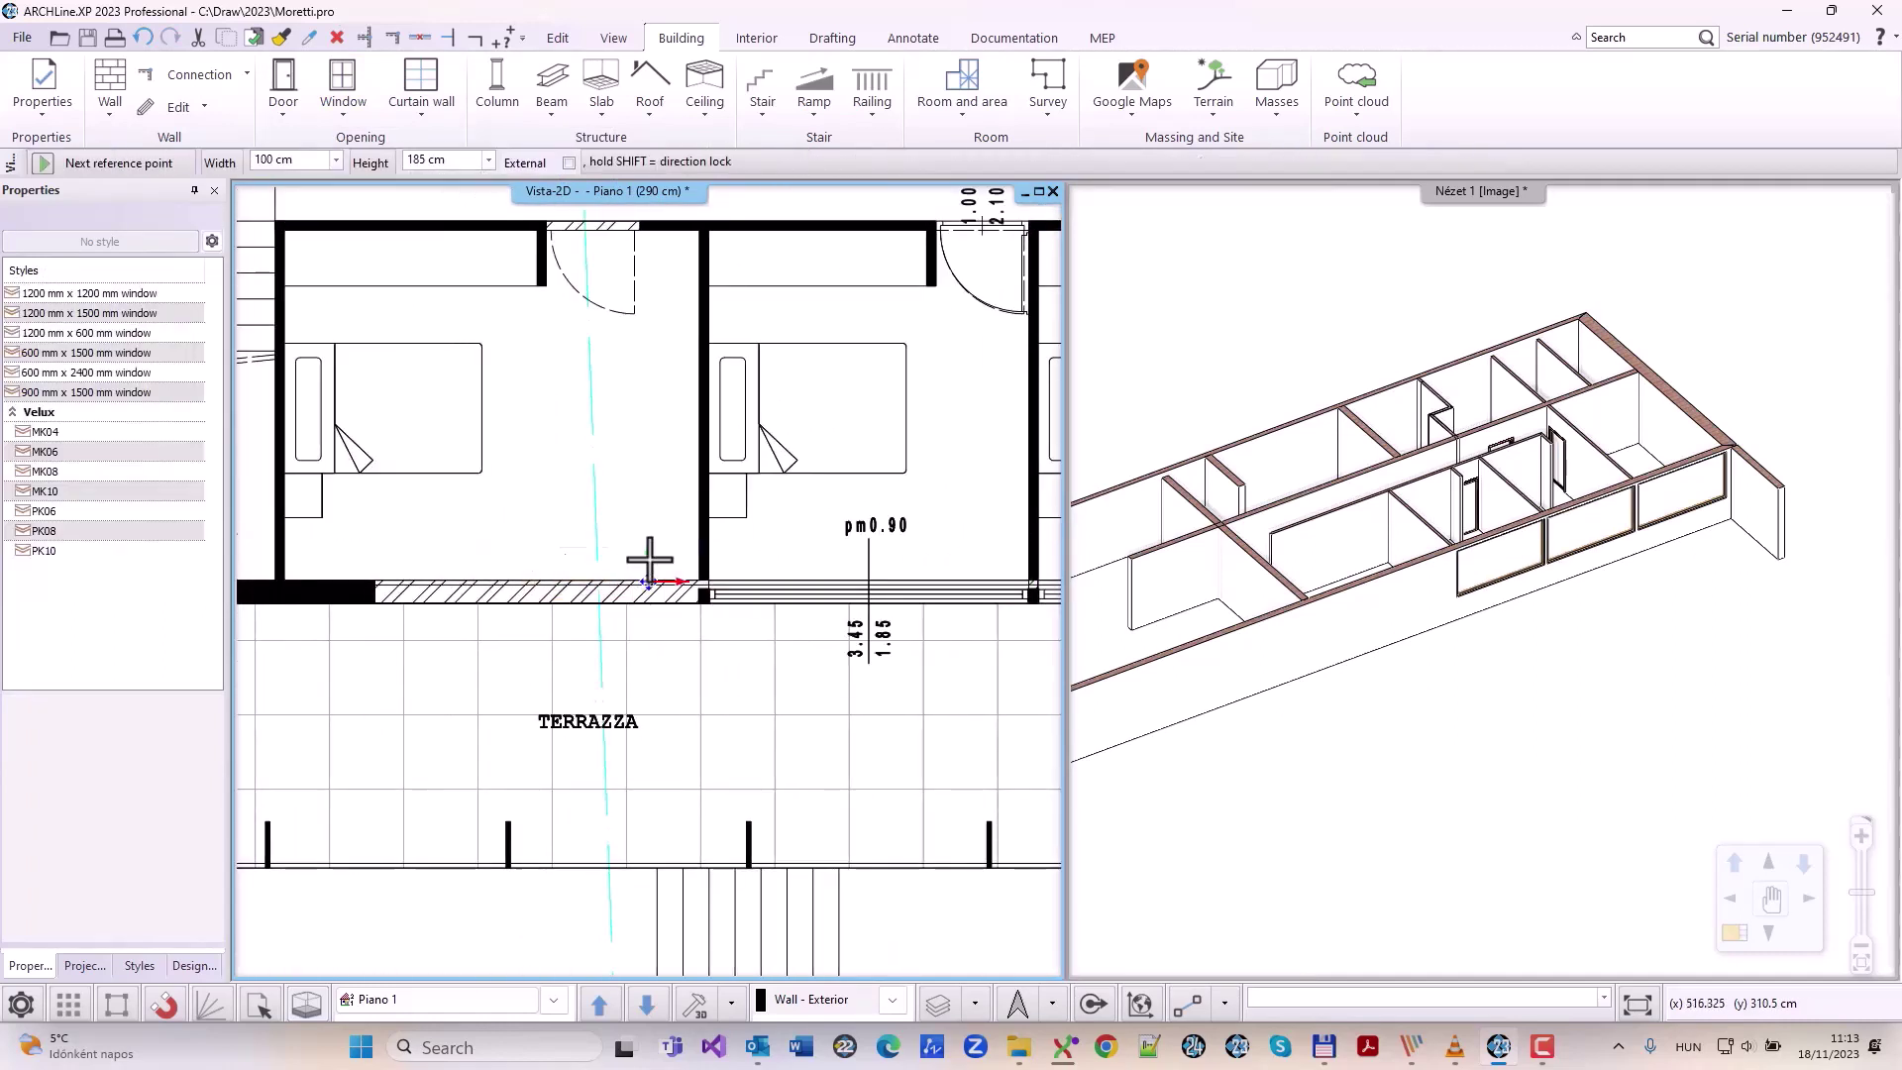
Step: Place a two-point window about 3.50 m wide and 1.85 m high in the terrace wall of the leftmost bedroom
click(646, 557)
click(379, 582)
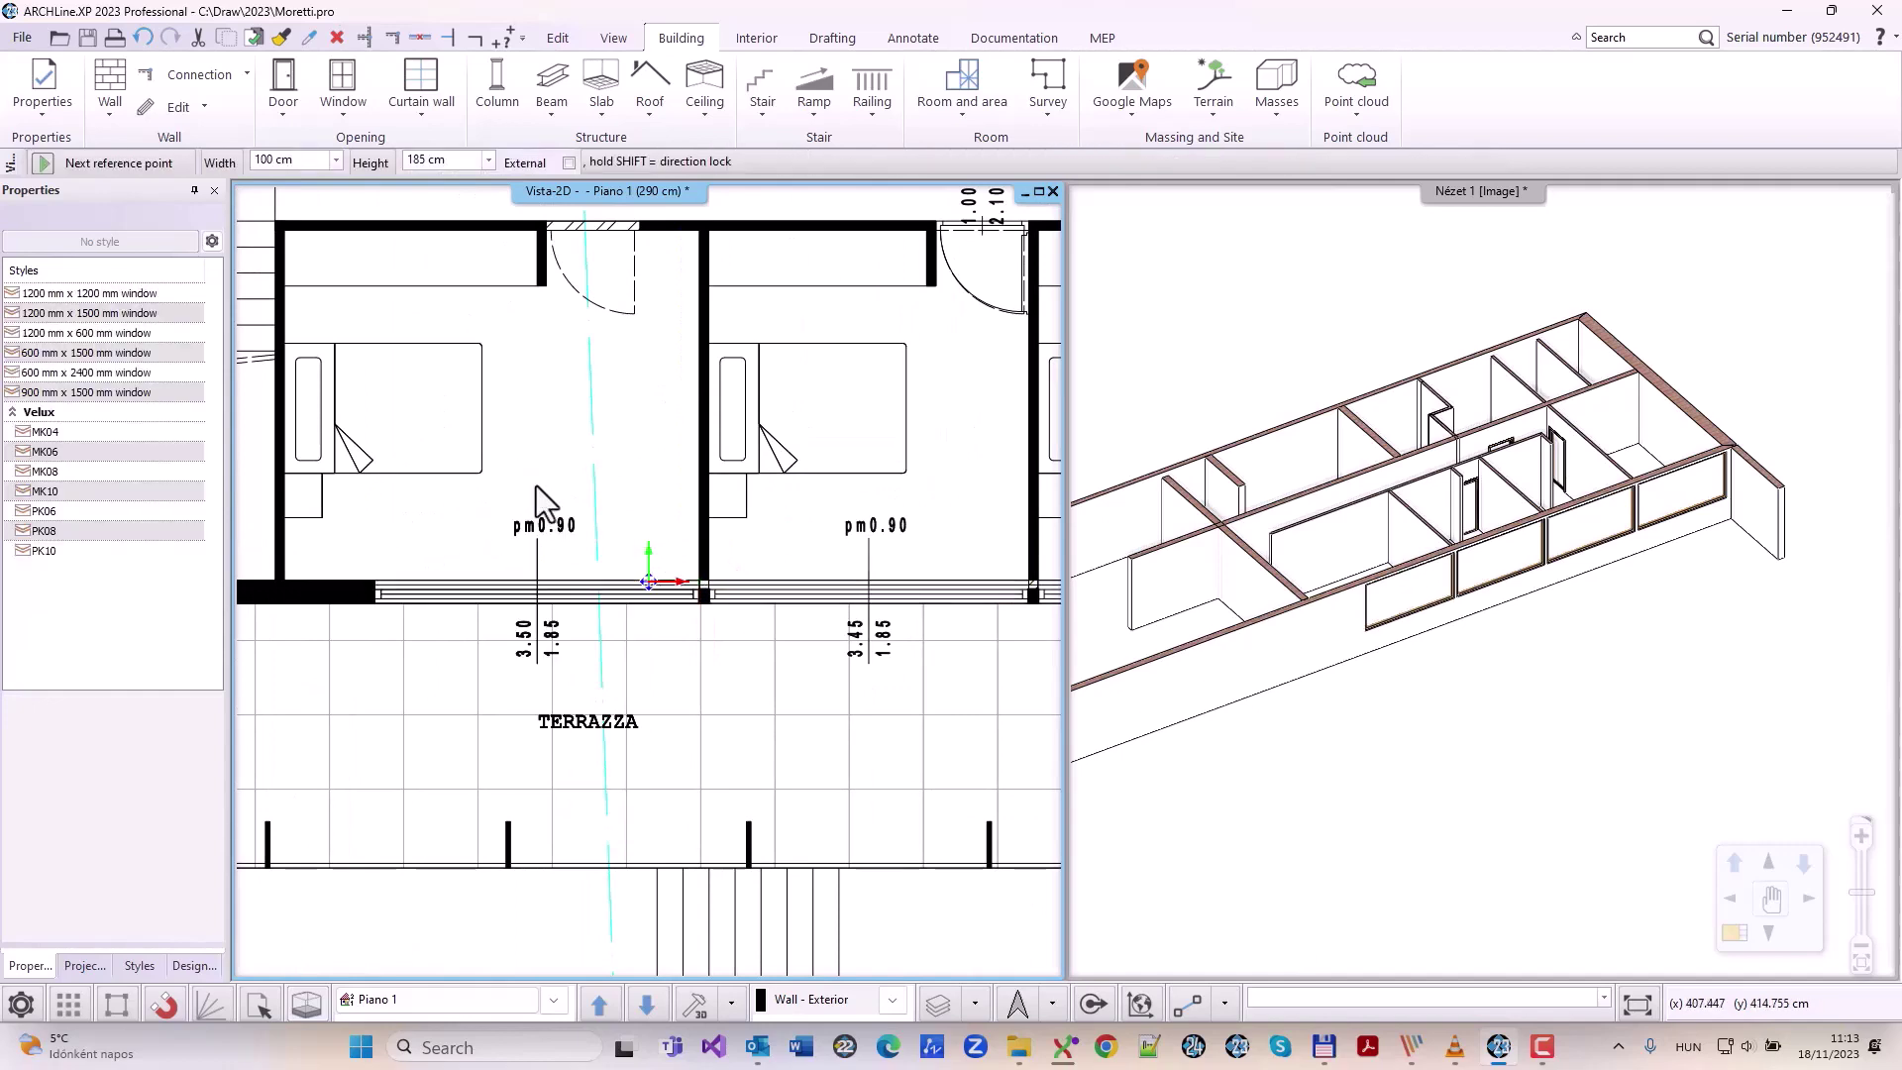
key(Escape)
scroll(638, 584, down, 5)
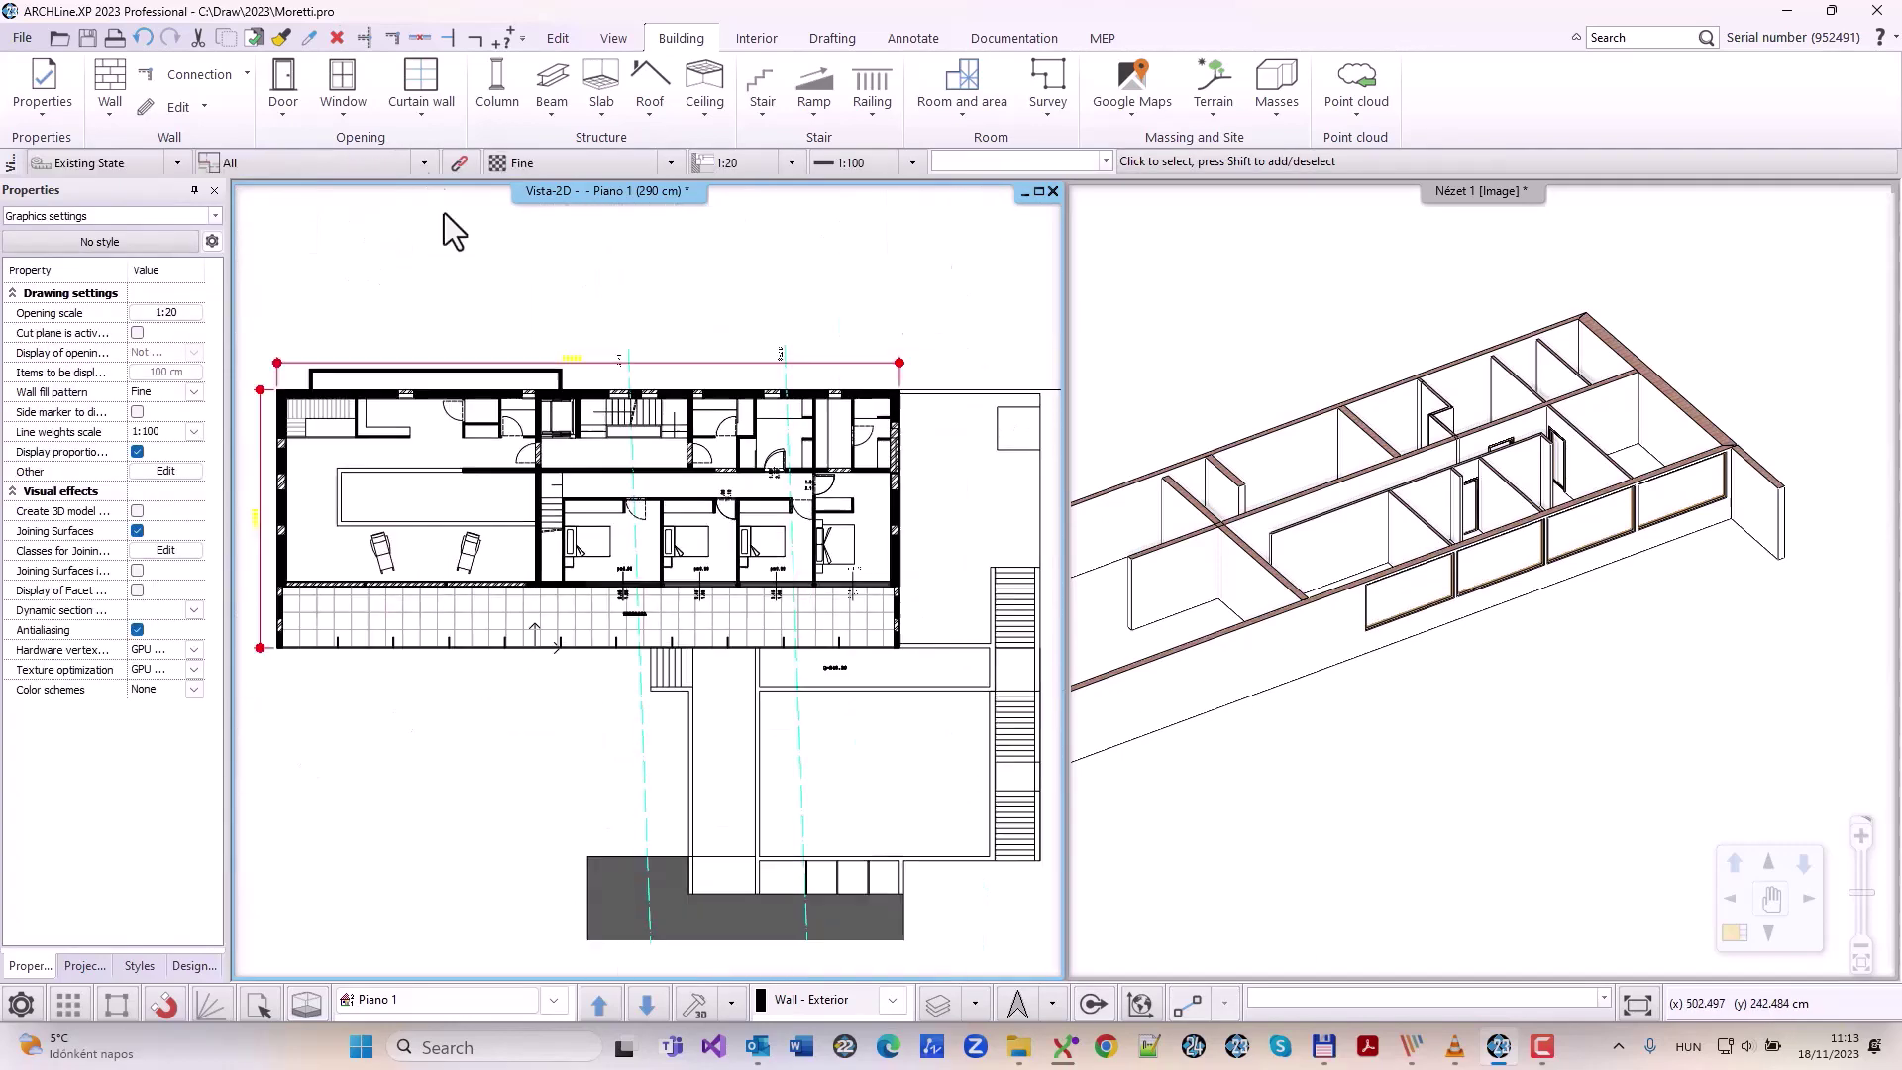
Step: Place two-point windows in the two openings of the upper exterior wall at the staircase
click(359, 115)
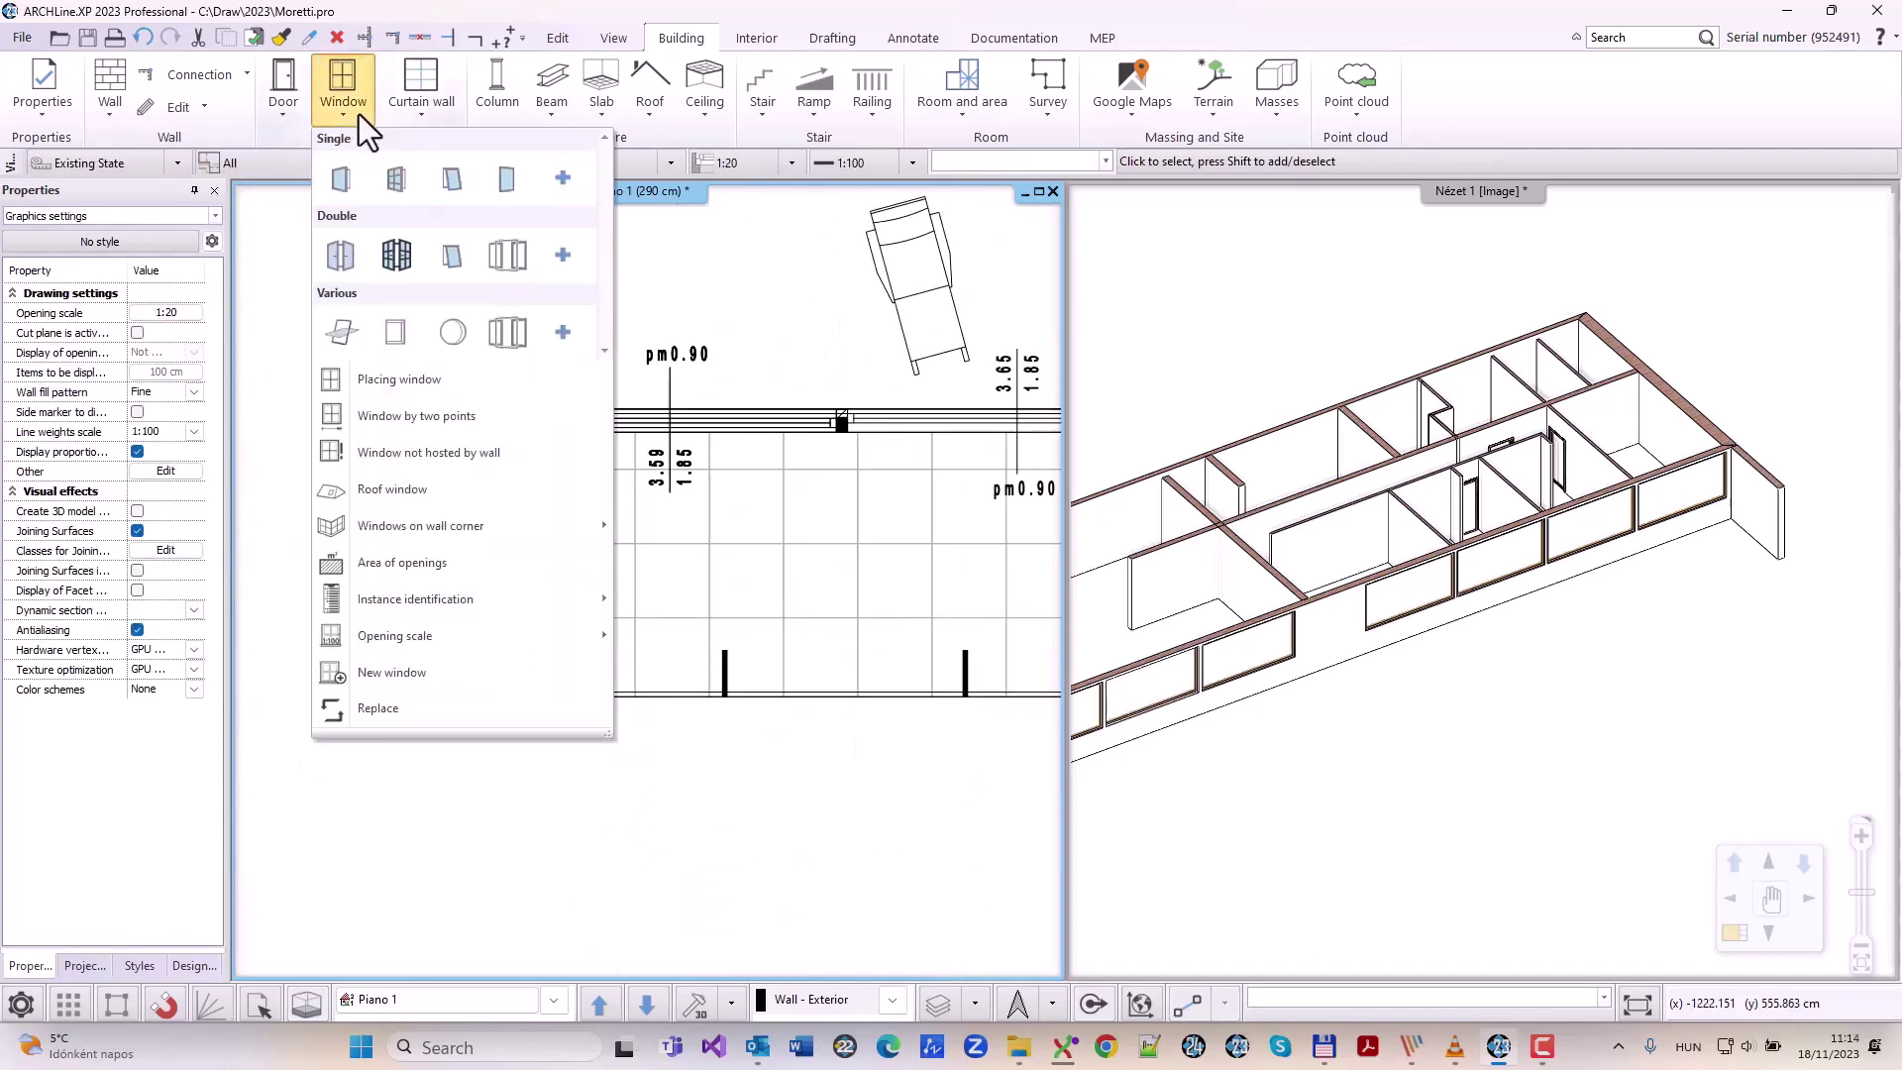
click(416, 415)
click(426, 490)
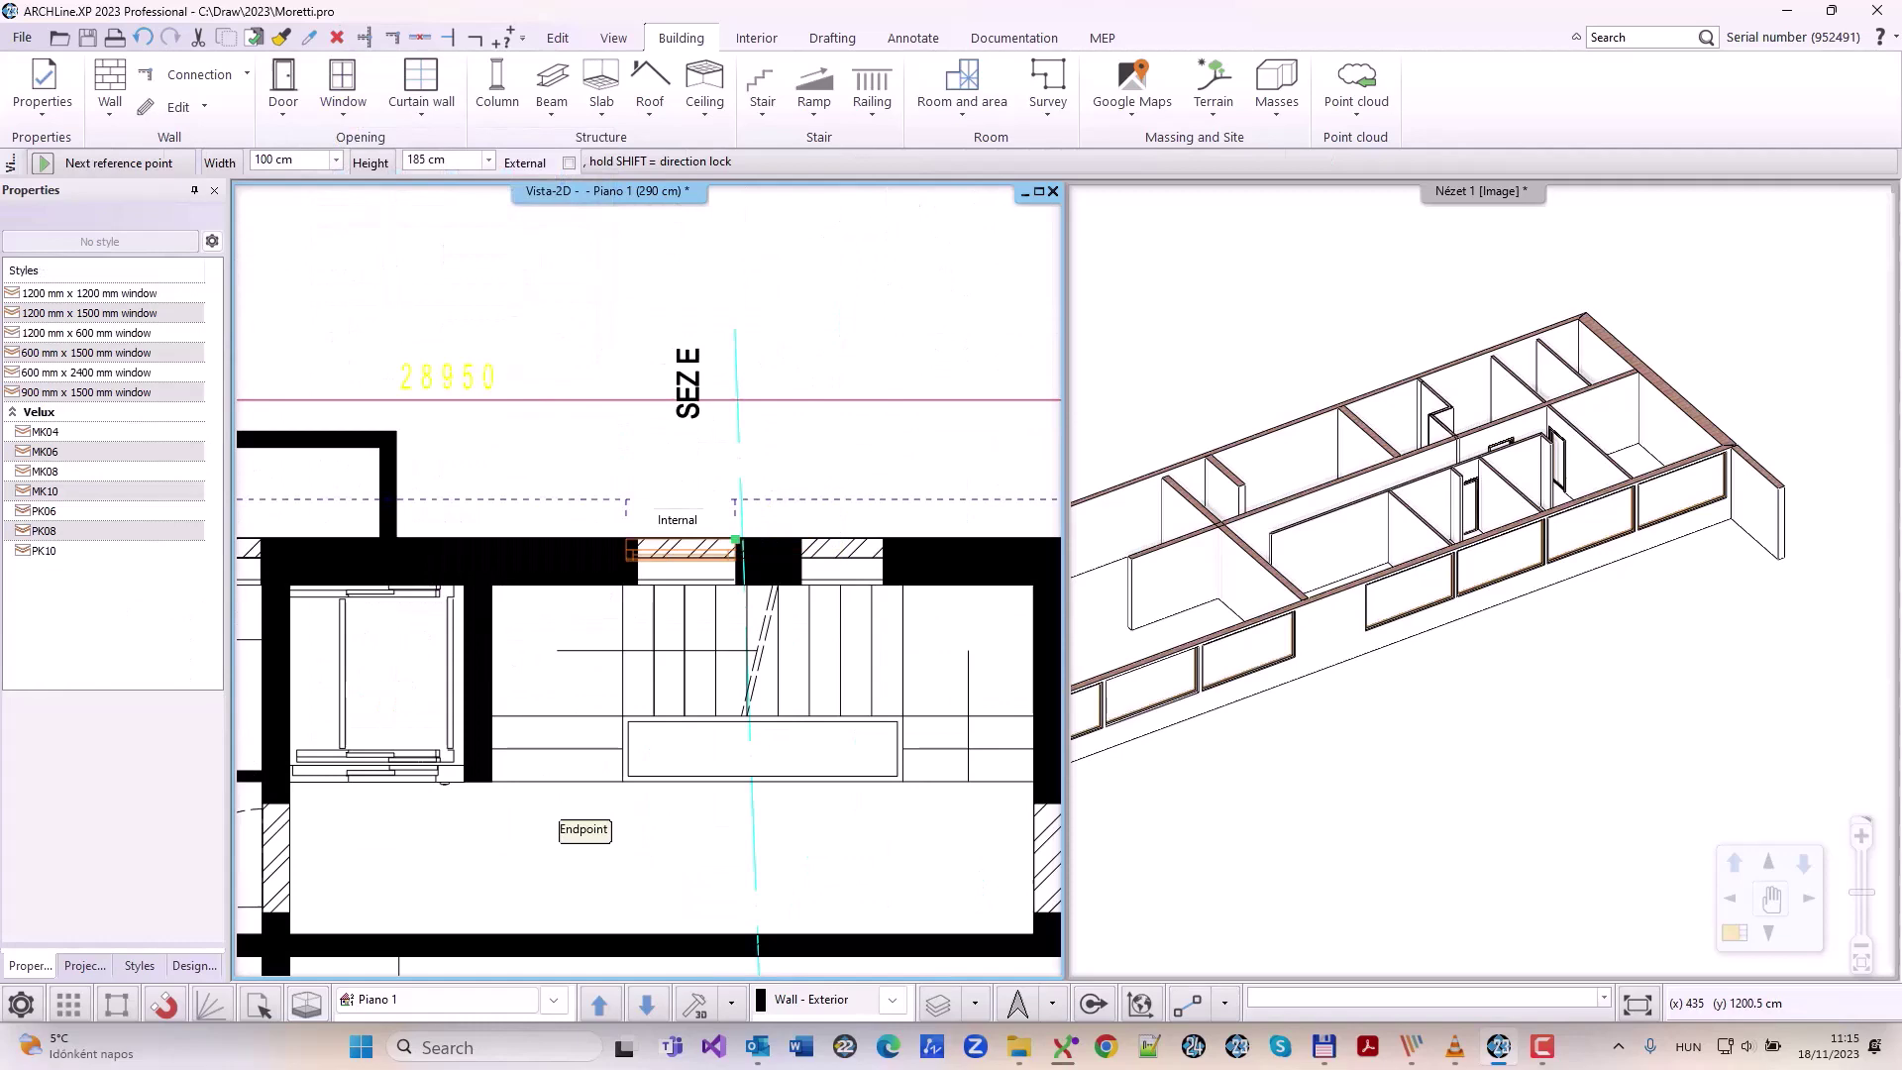
click(883, 538)
click(916, 404)
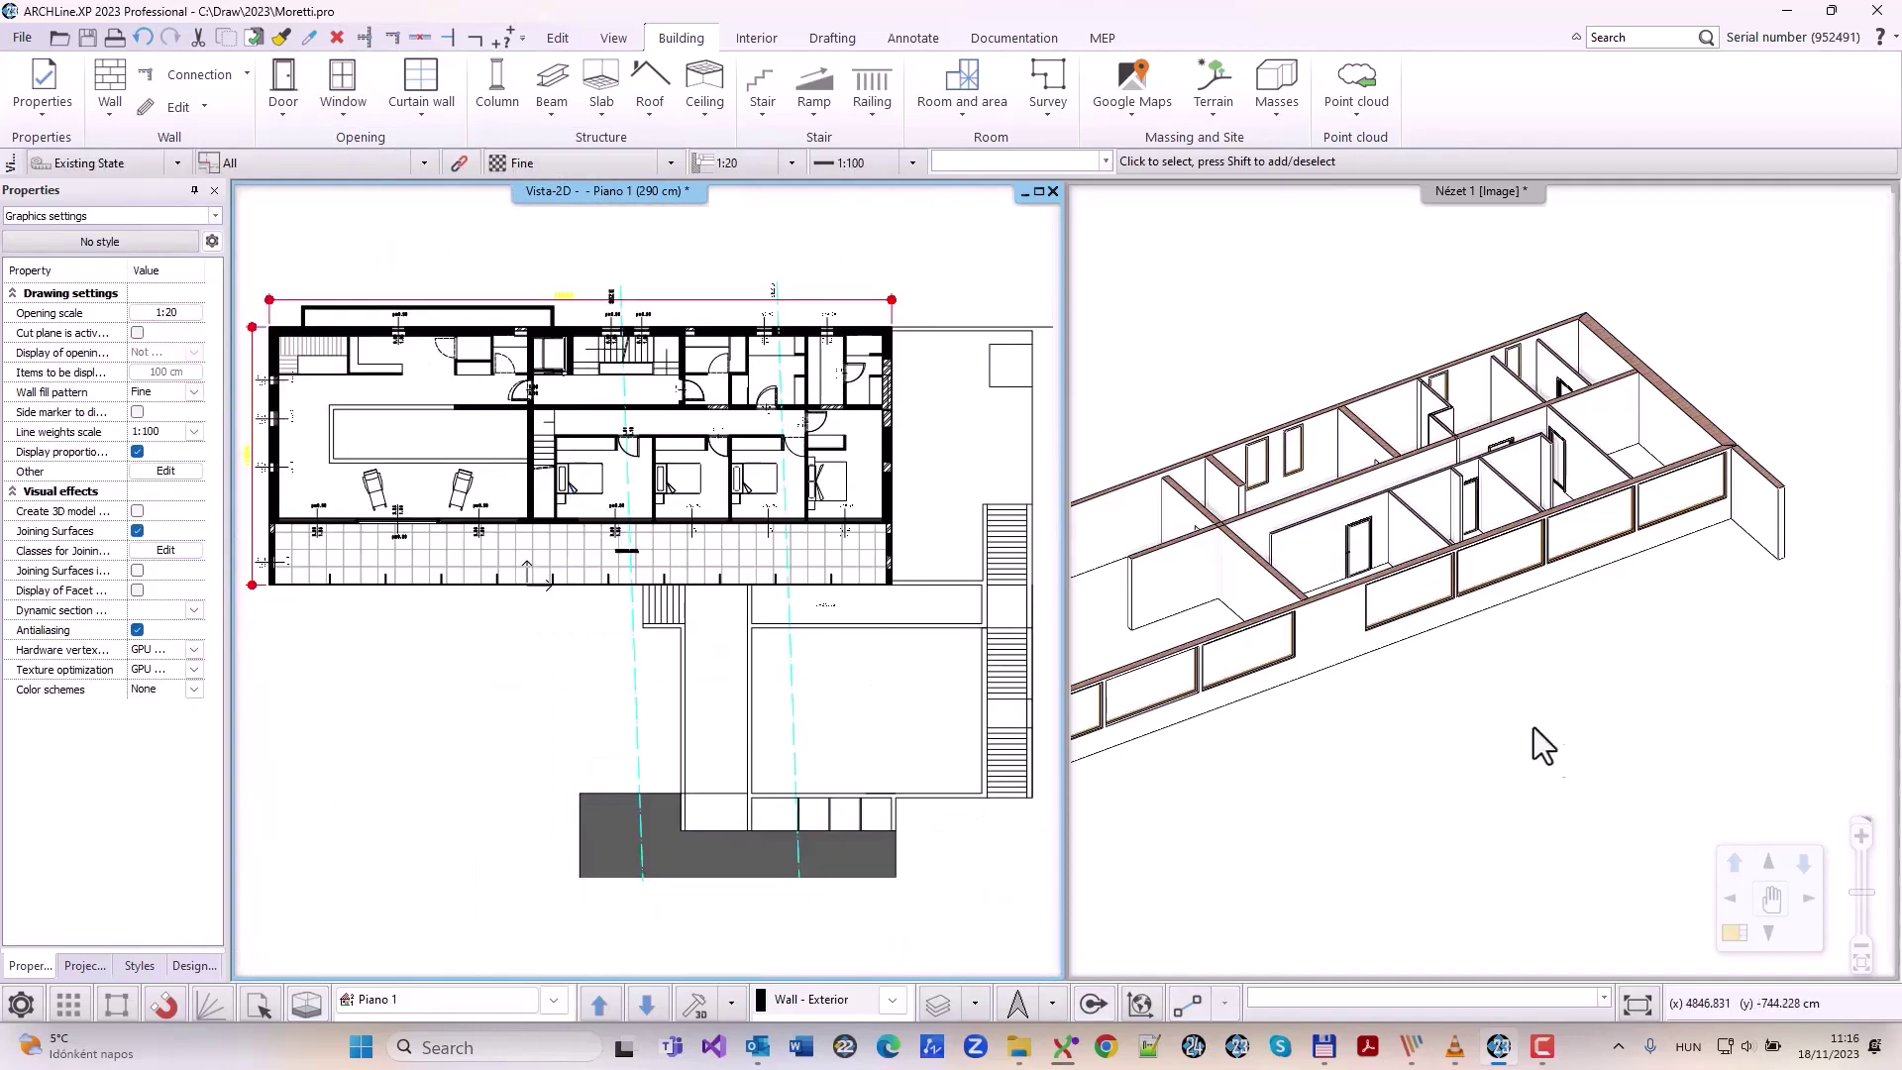
Step: Inspect the placed doors and windows in the 3D view from another angle
click(1533, 727)
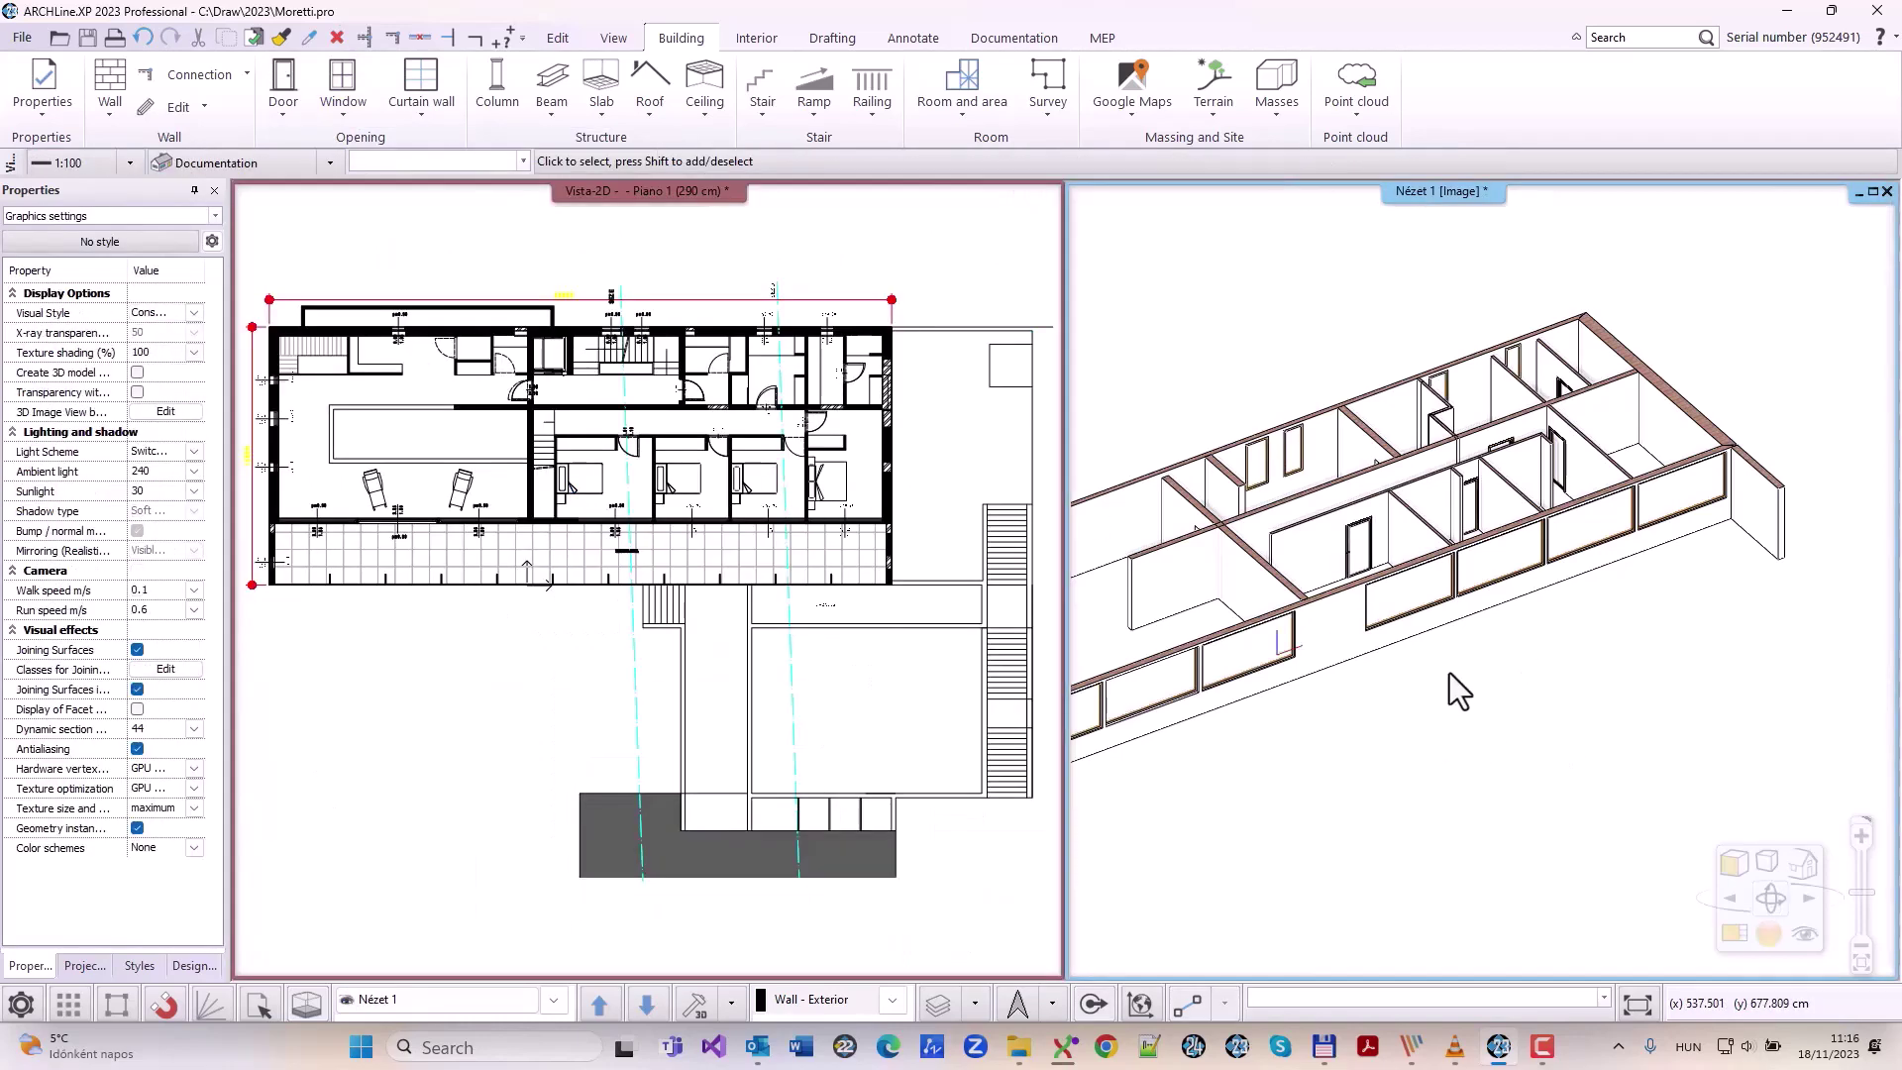
middle_click(1450, 672)
middle_drag(1525, 619, 1421, 595)
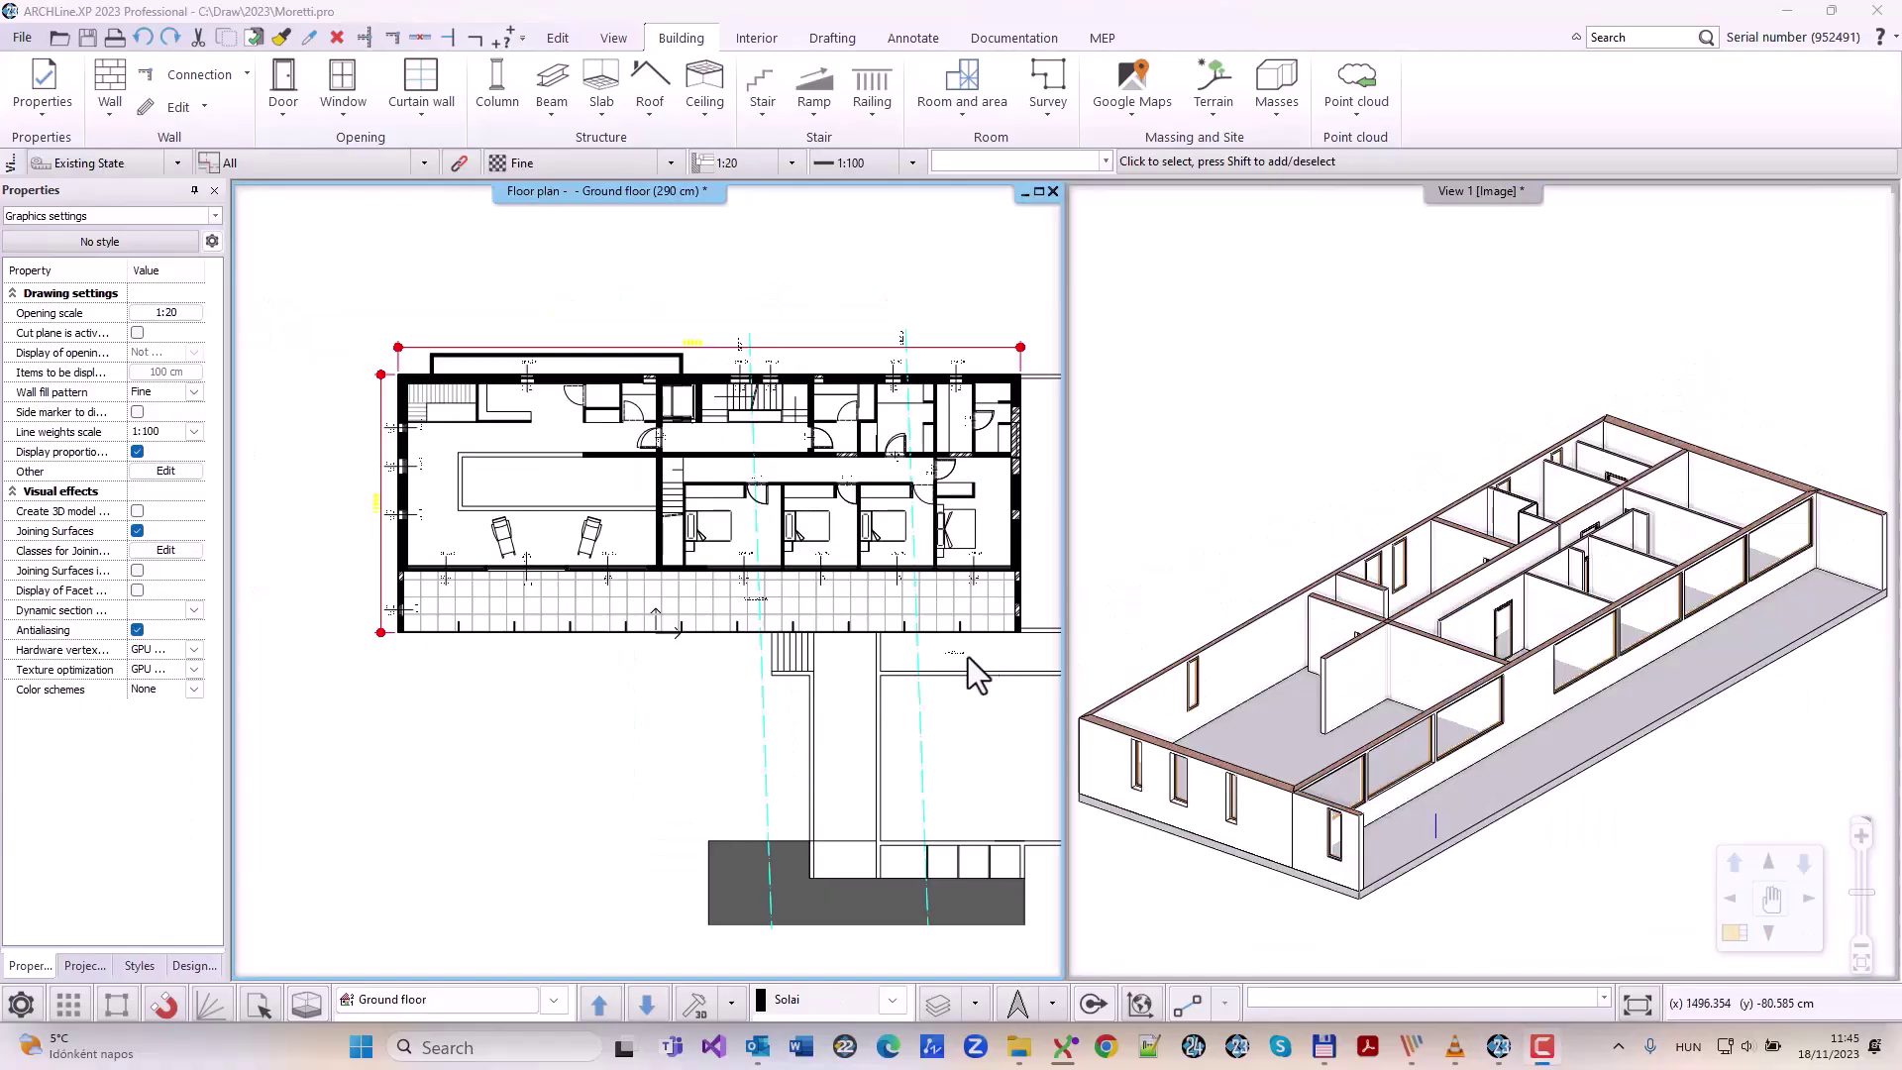
Step: Select the whole ground-floor building in the floor plan and copy it to the 1st and 2nd floors
middle_drag(741, 685, 615, 632)
scroll(616, 632, down, 1)
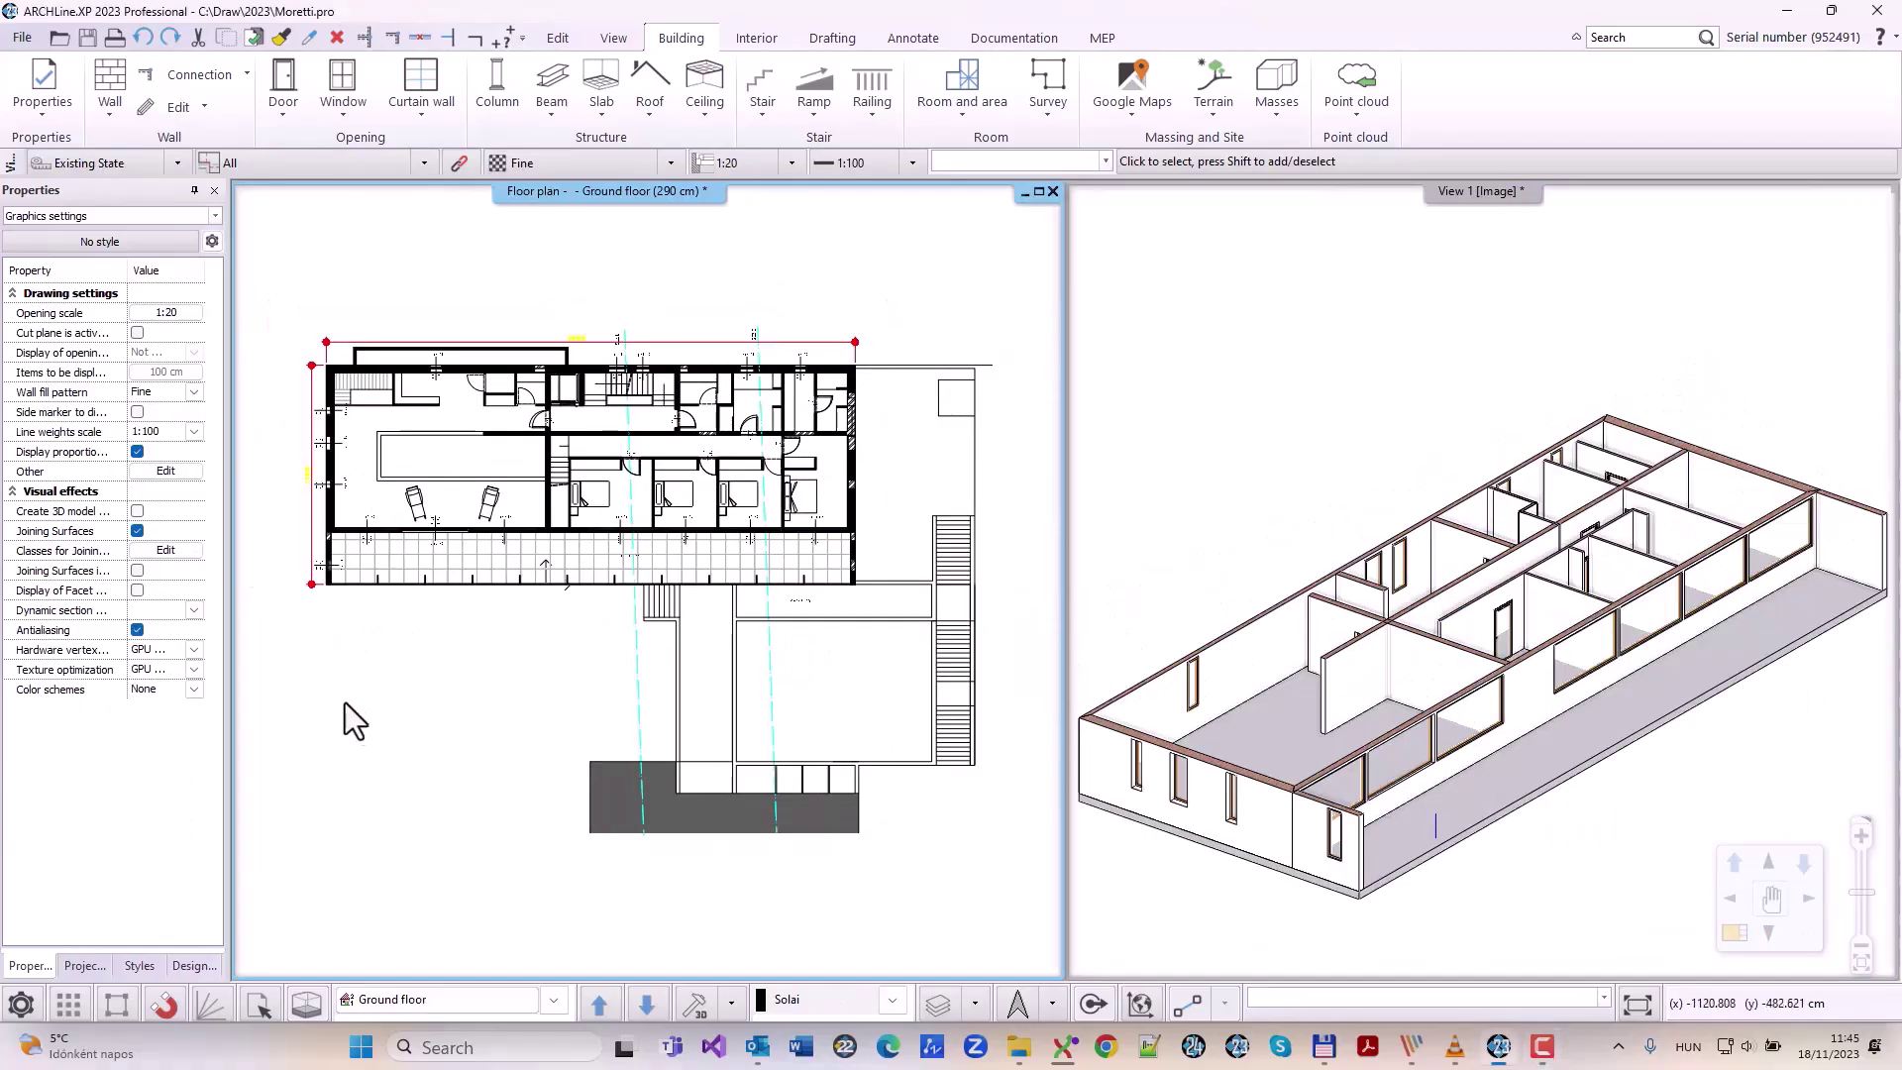
drag(266, 282, 926, 640)
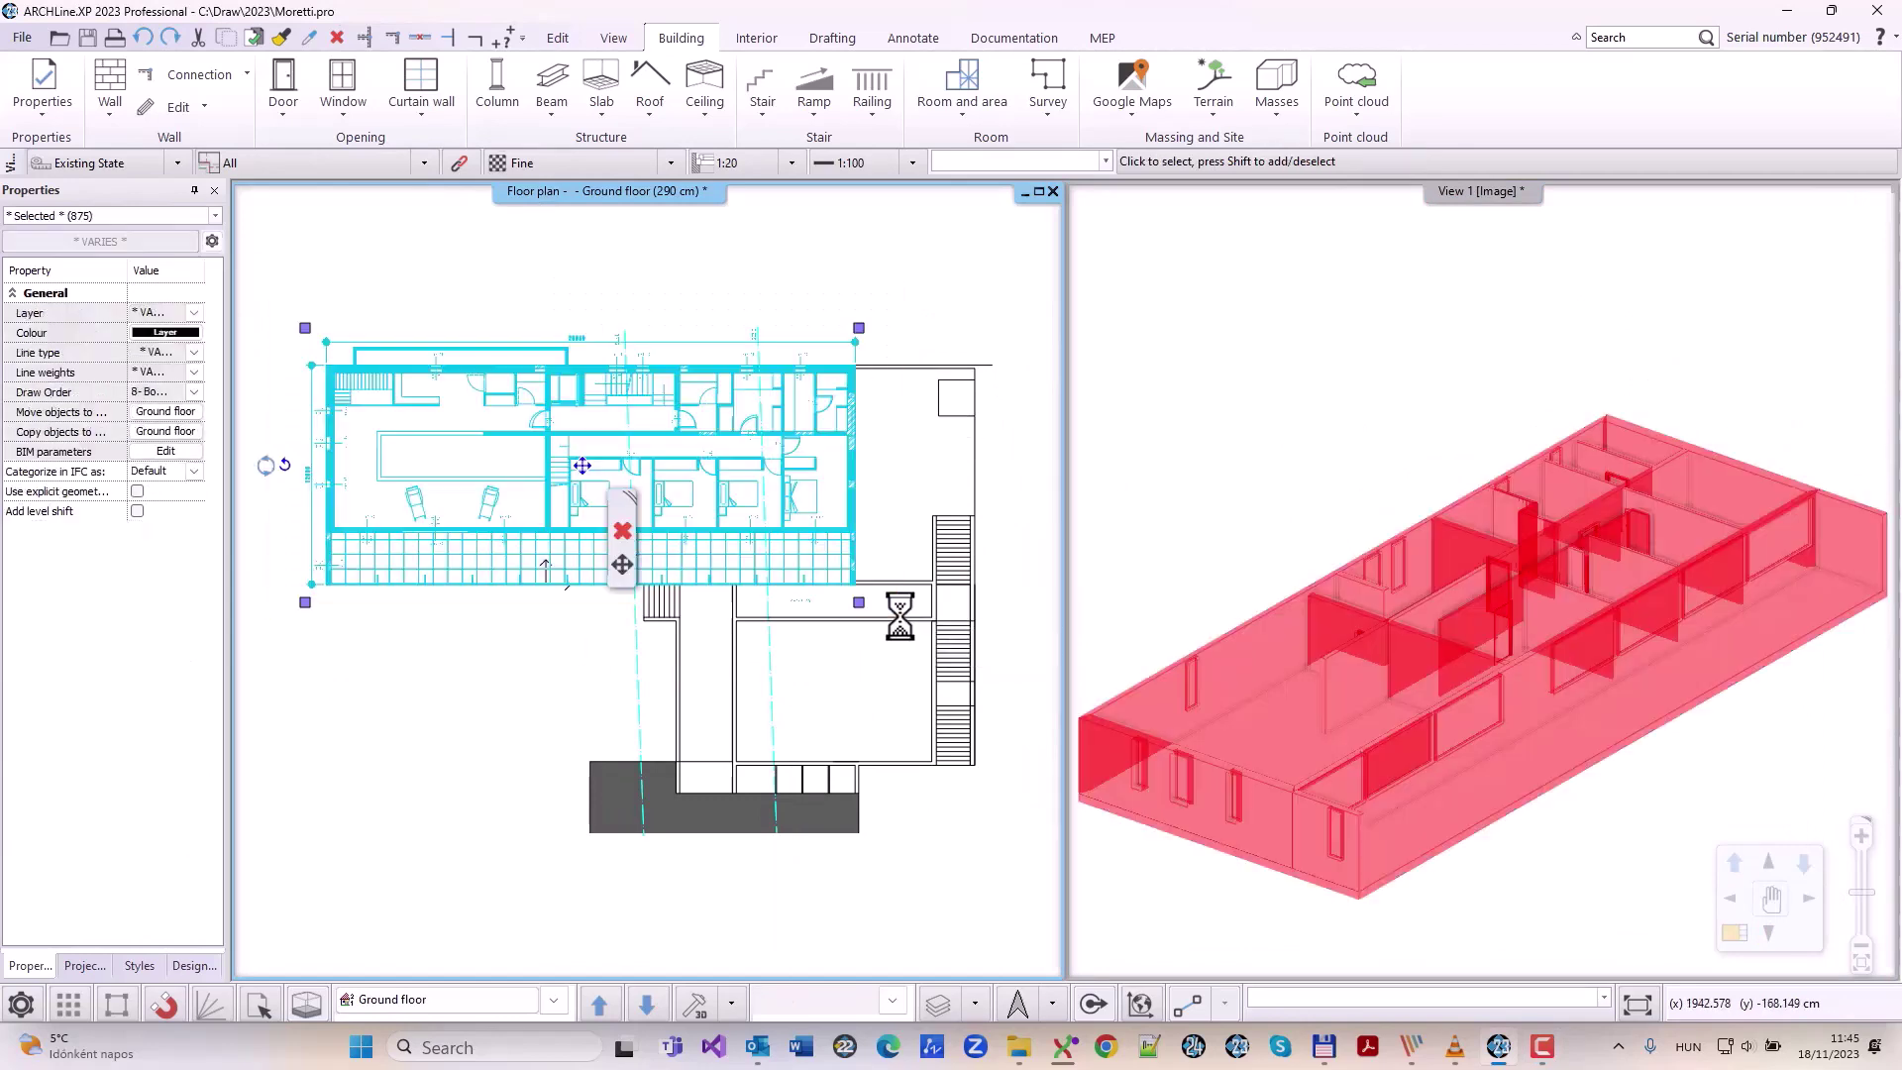
click(152, 431)
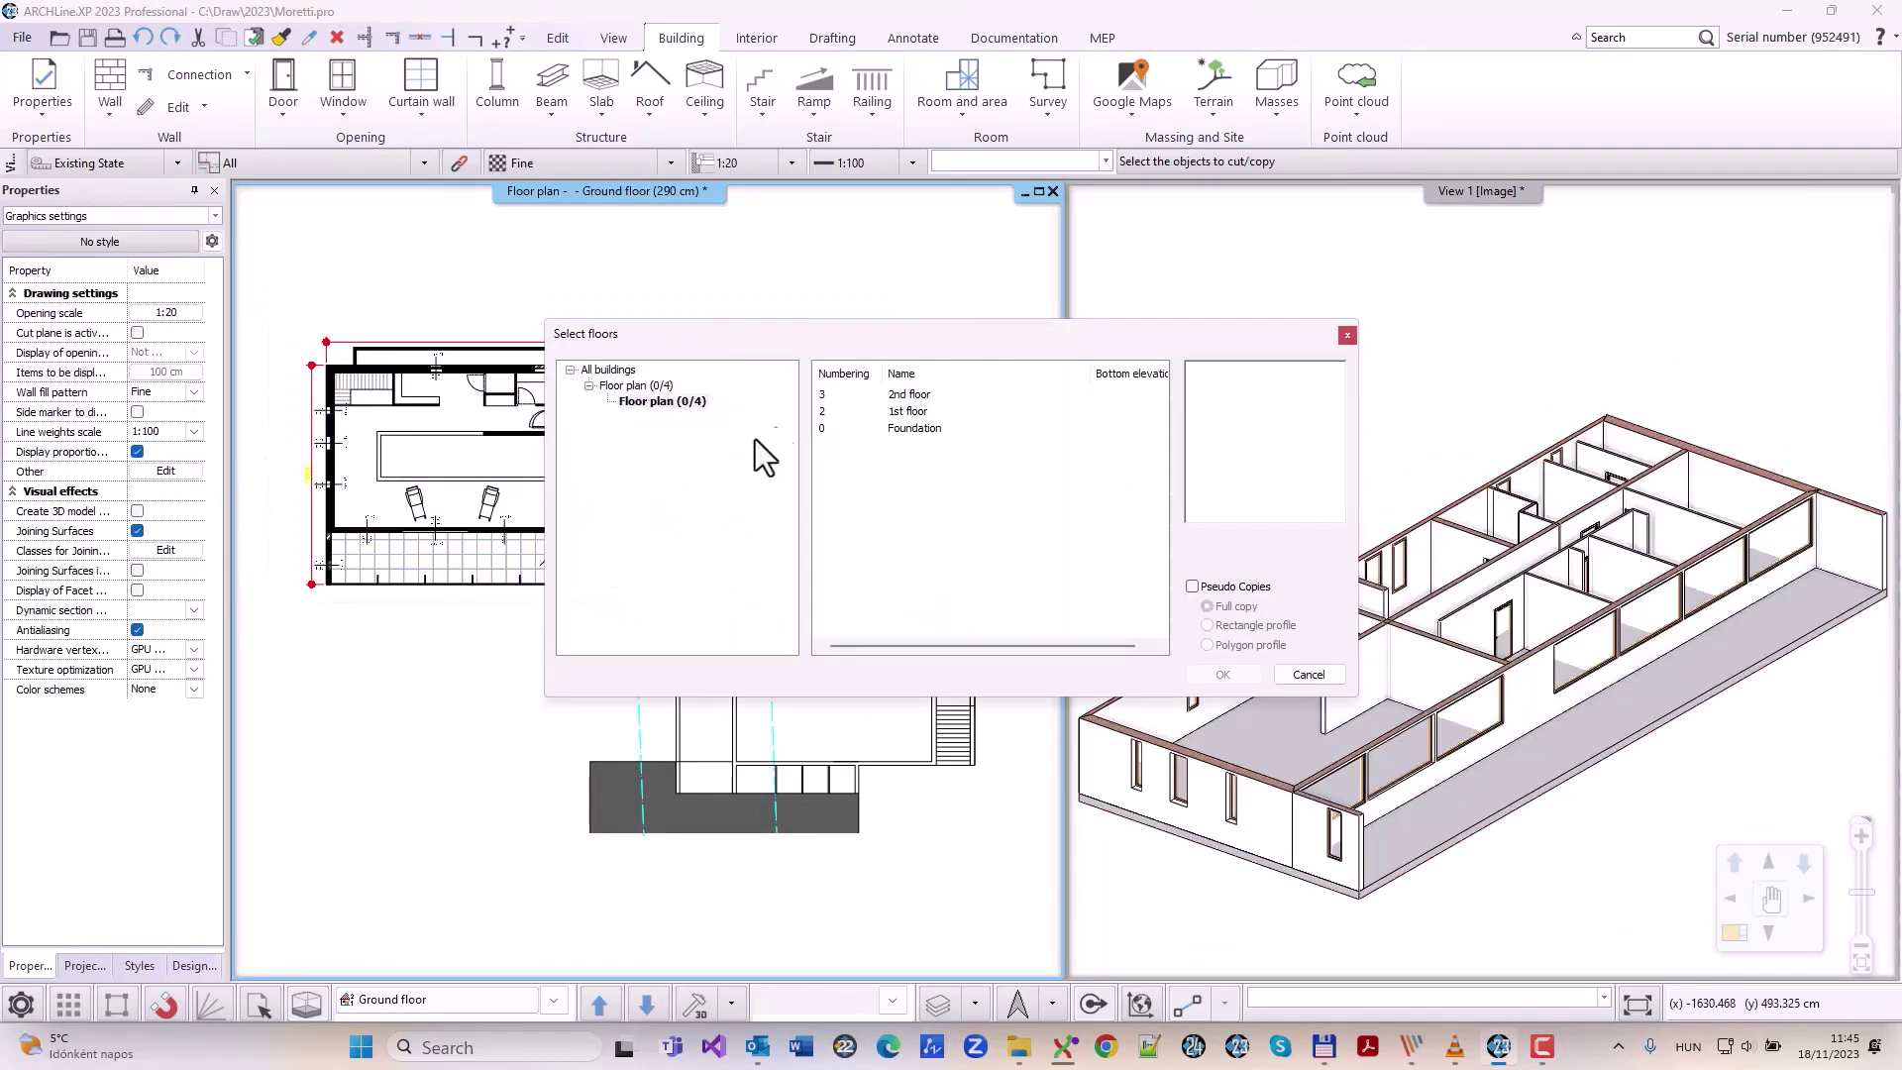
drag(930, 414, 922, 394)
click(1222, 674)
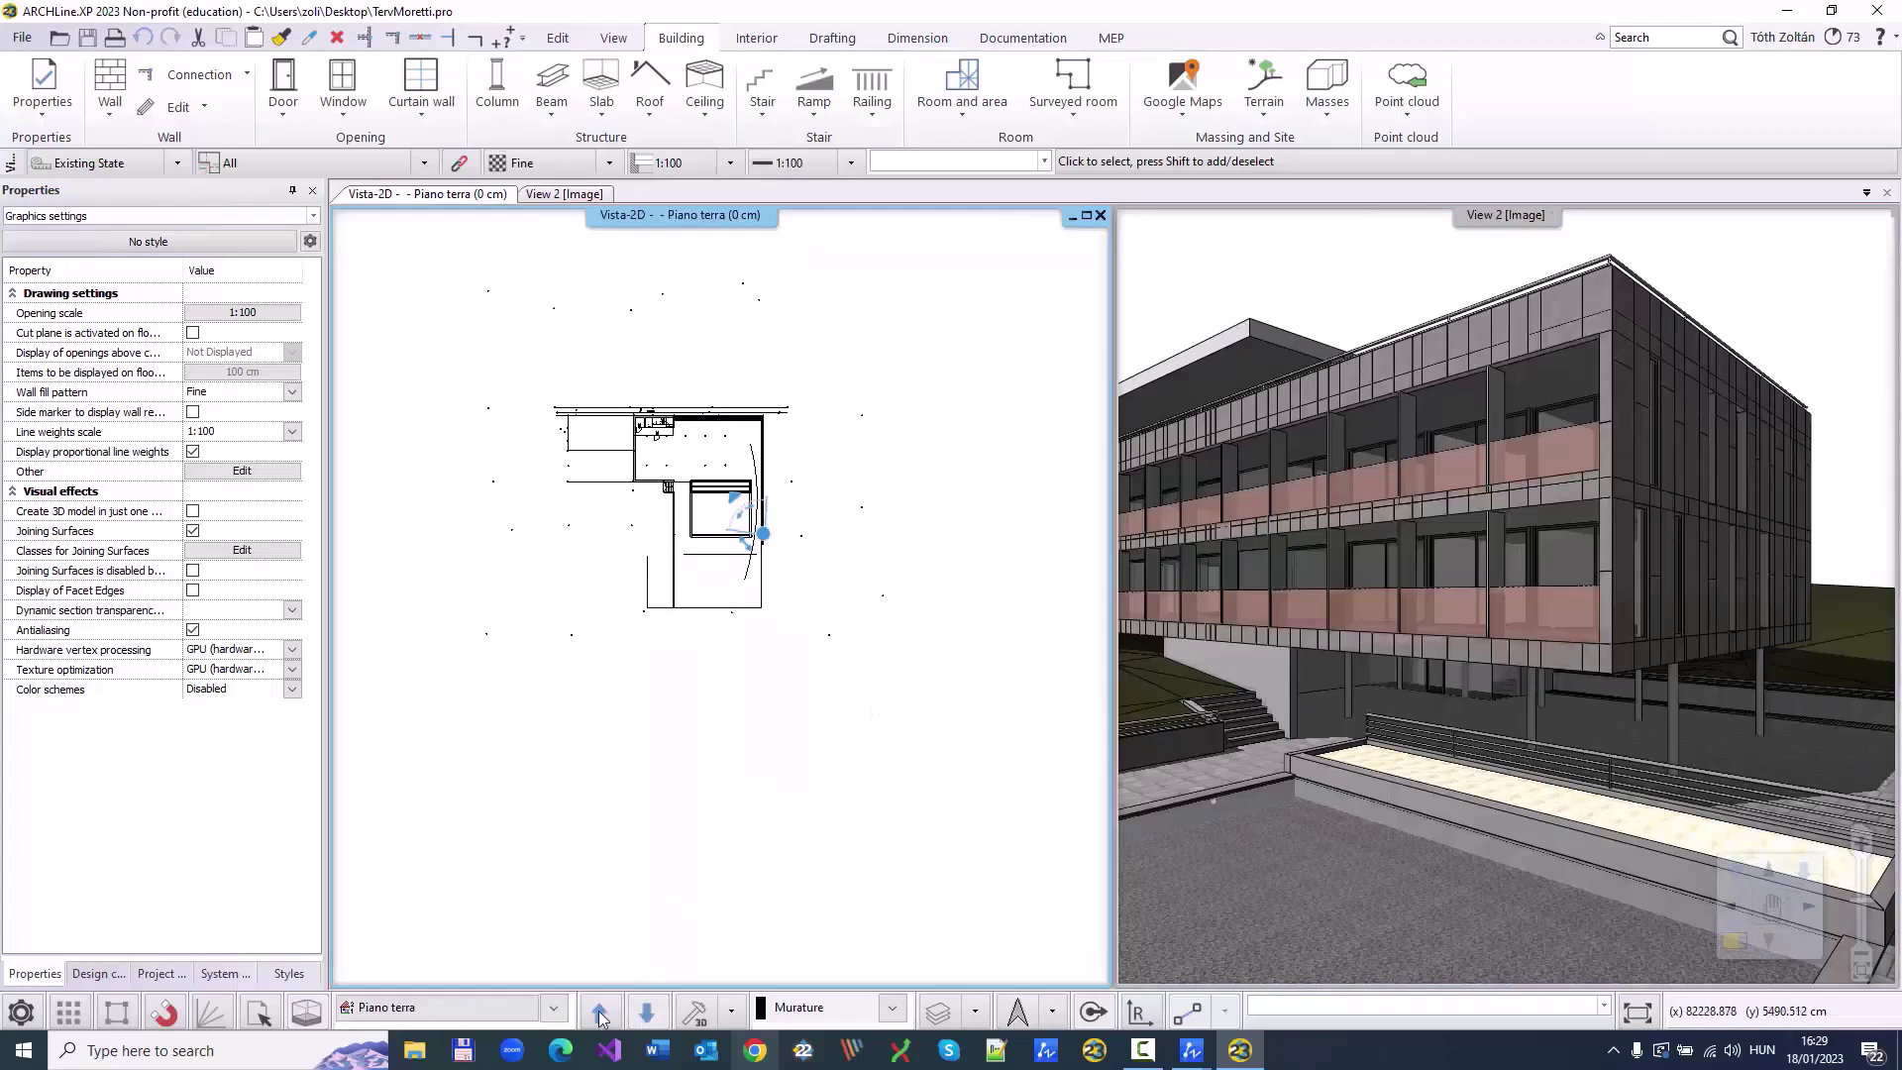
Step: Switch the finished building's floor plan up to the Piano 1 level
click(599, 1012)
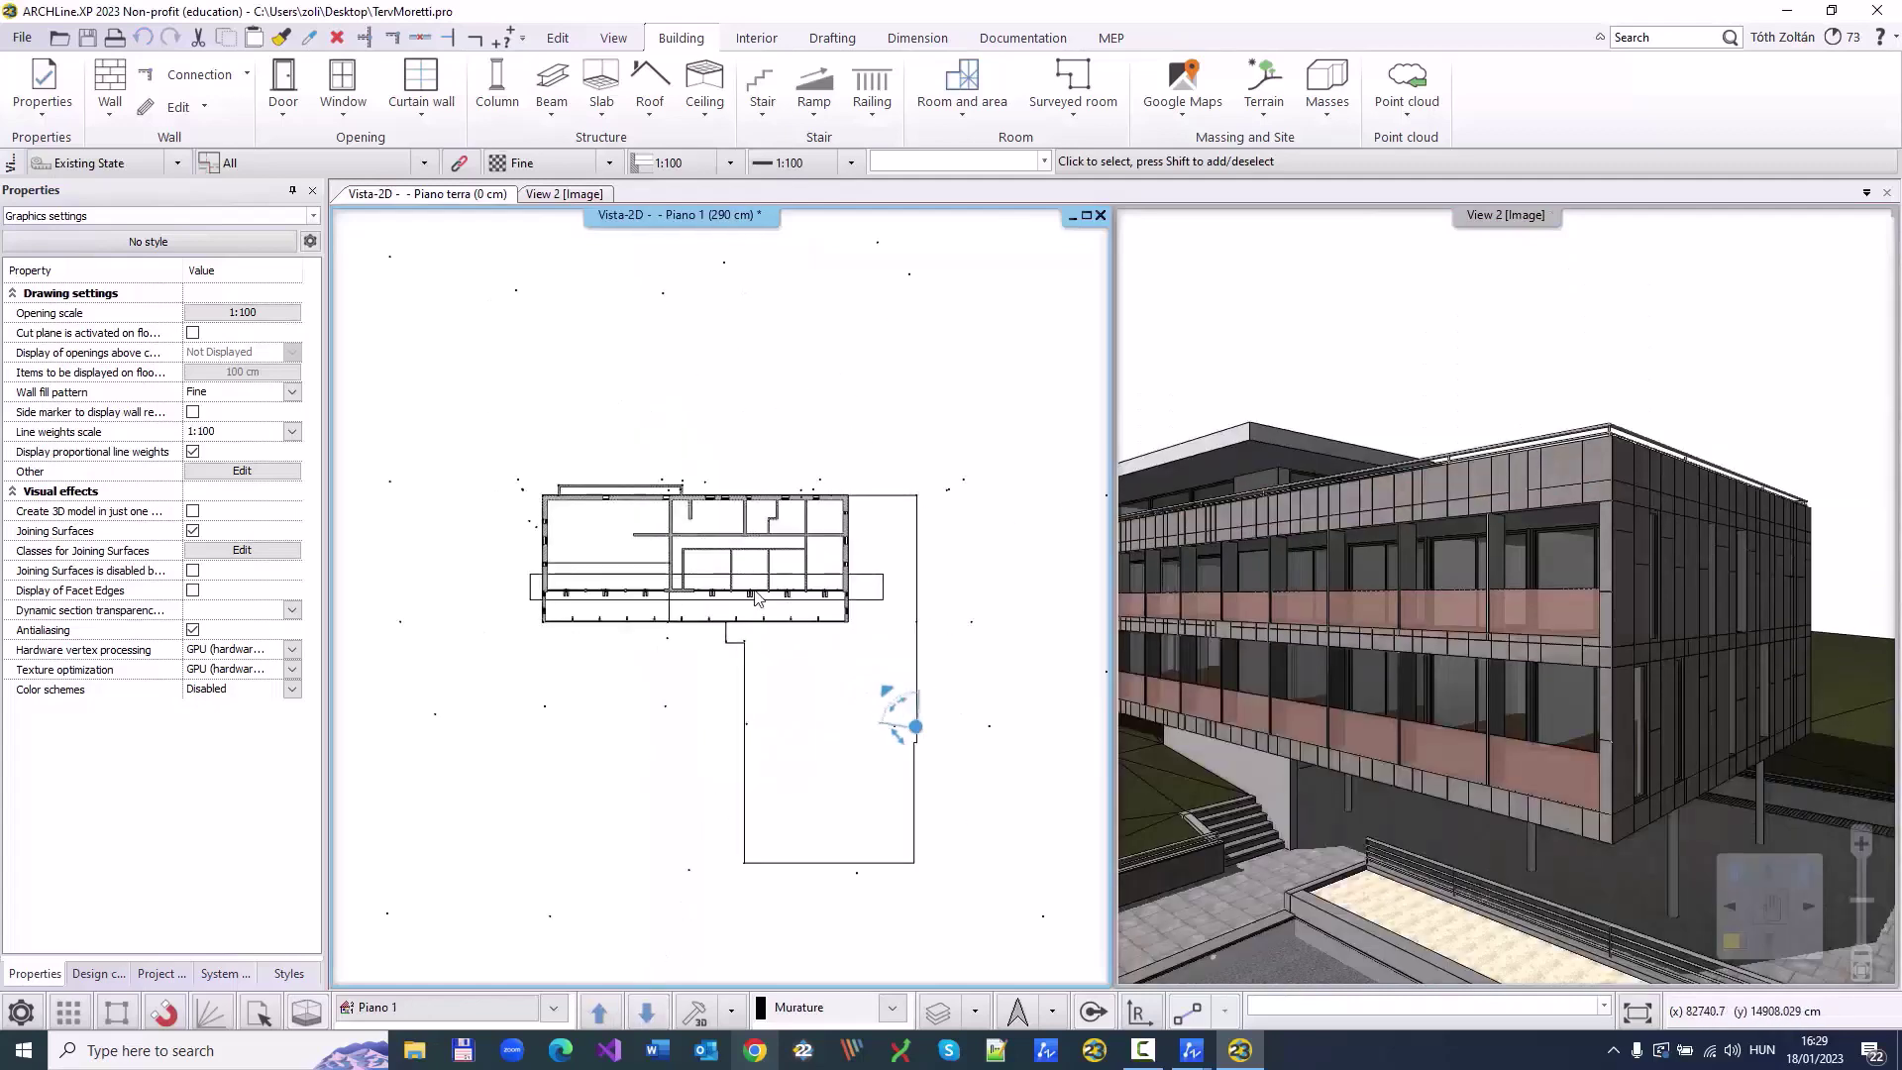
Step: Step through the building's floor levels in the plan view and settle on the Piano 2 floor plan
click(599, 1014)
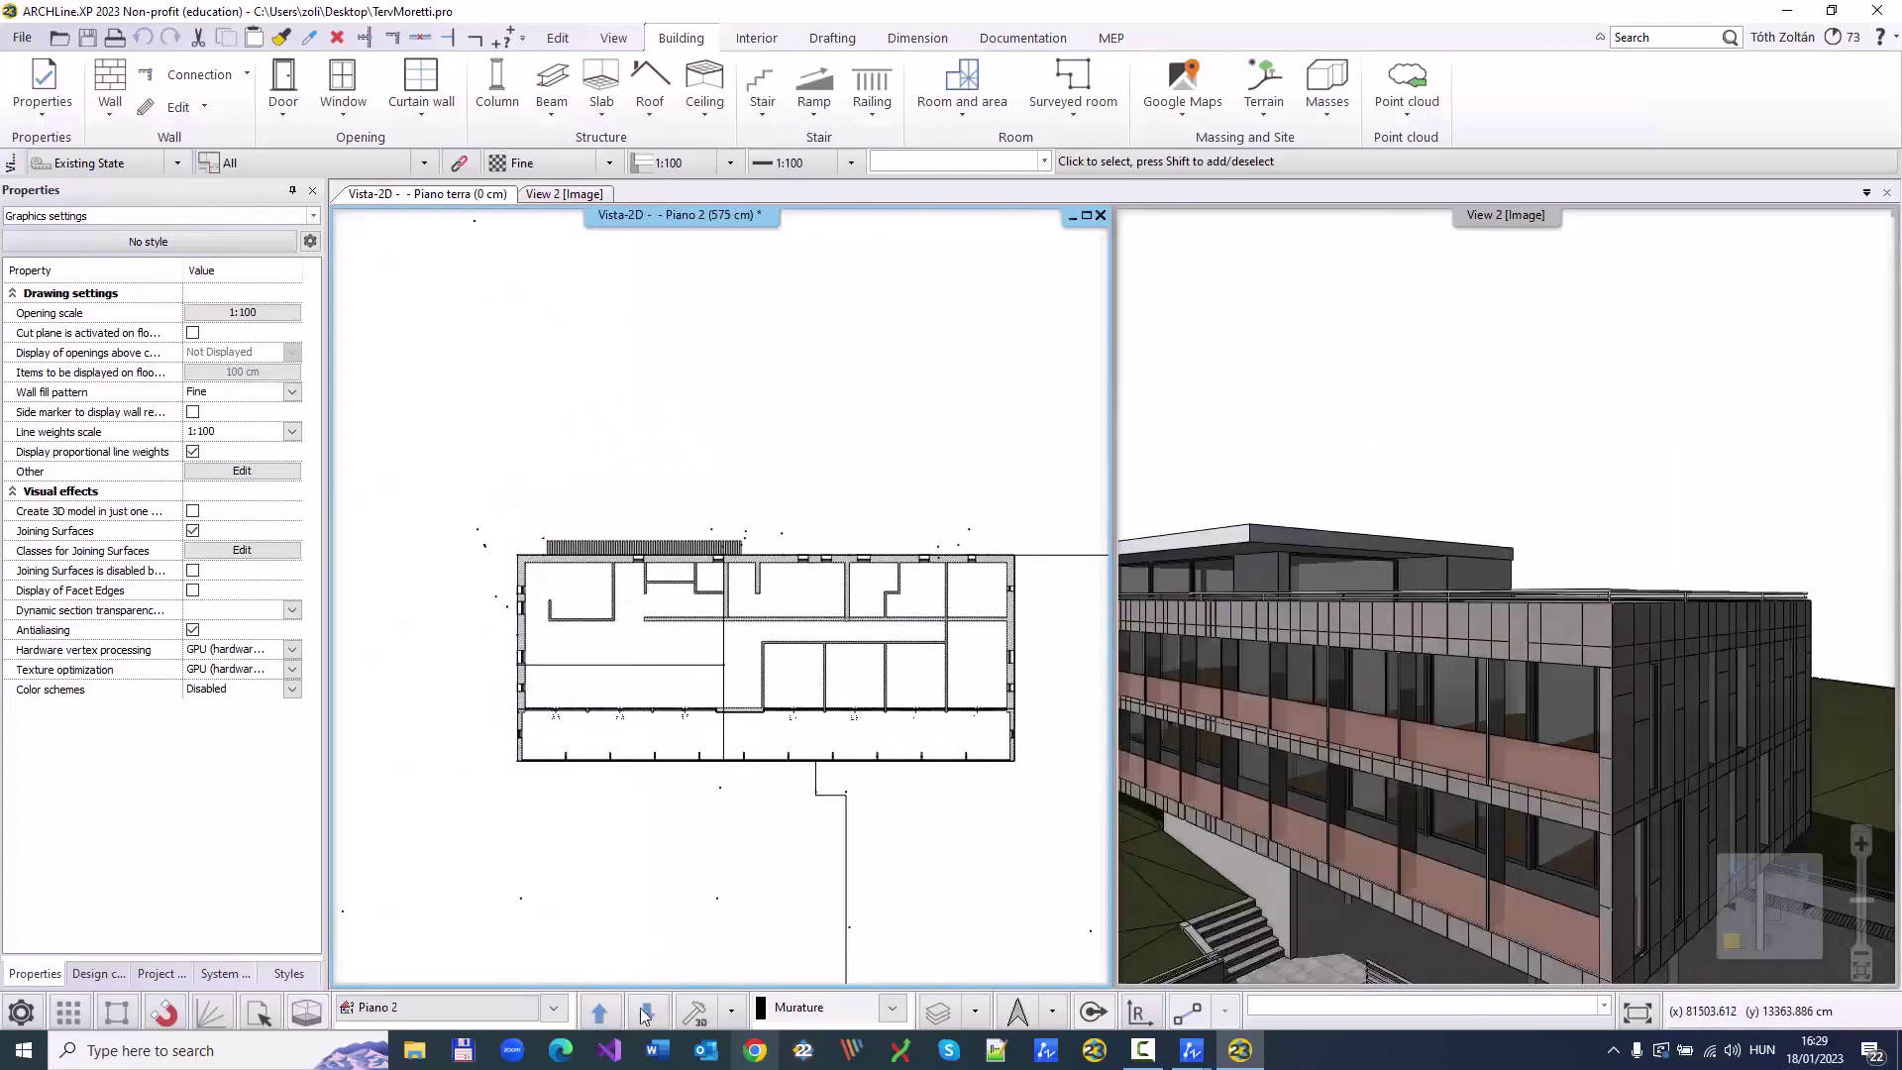
click(646, 1013)
click(645, 1013)
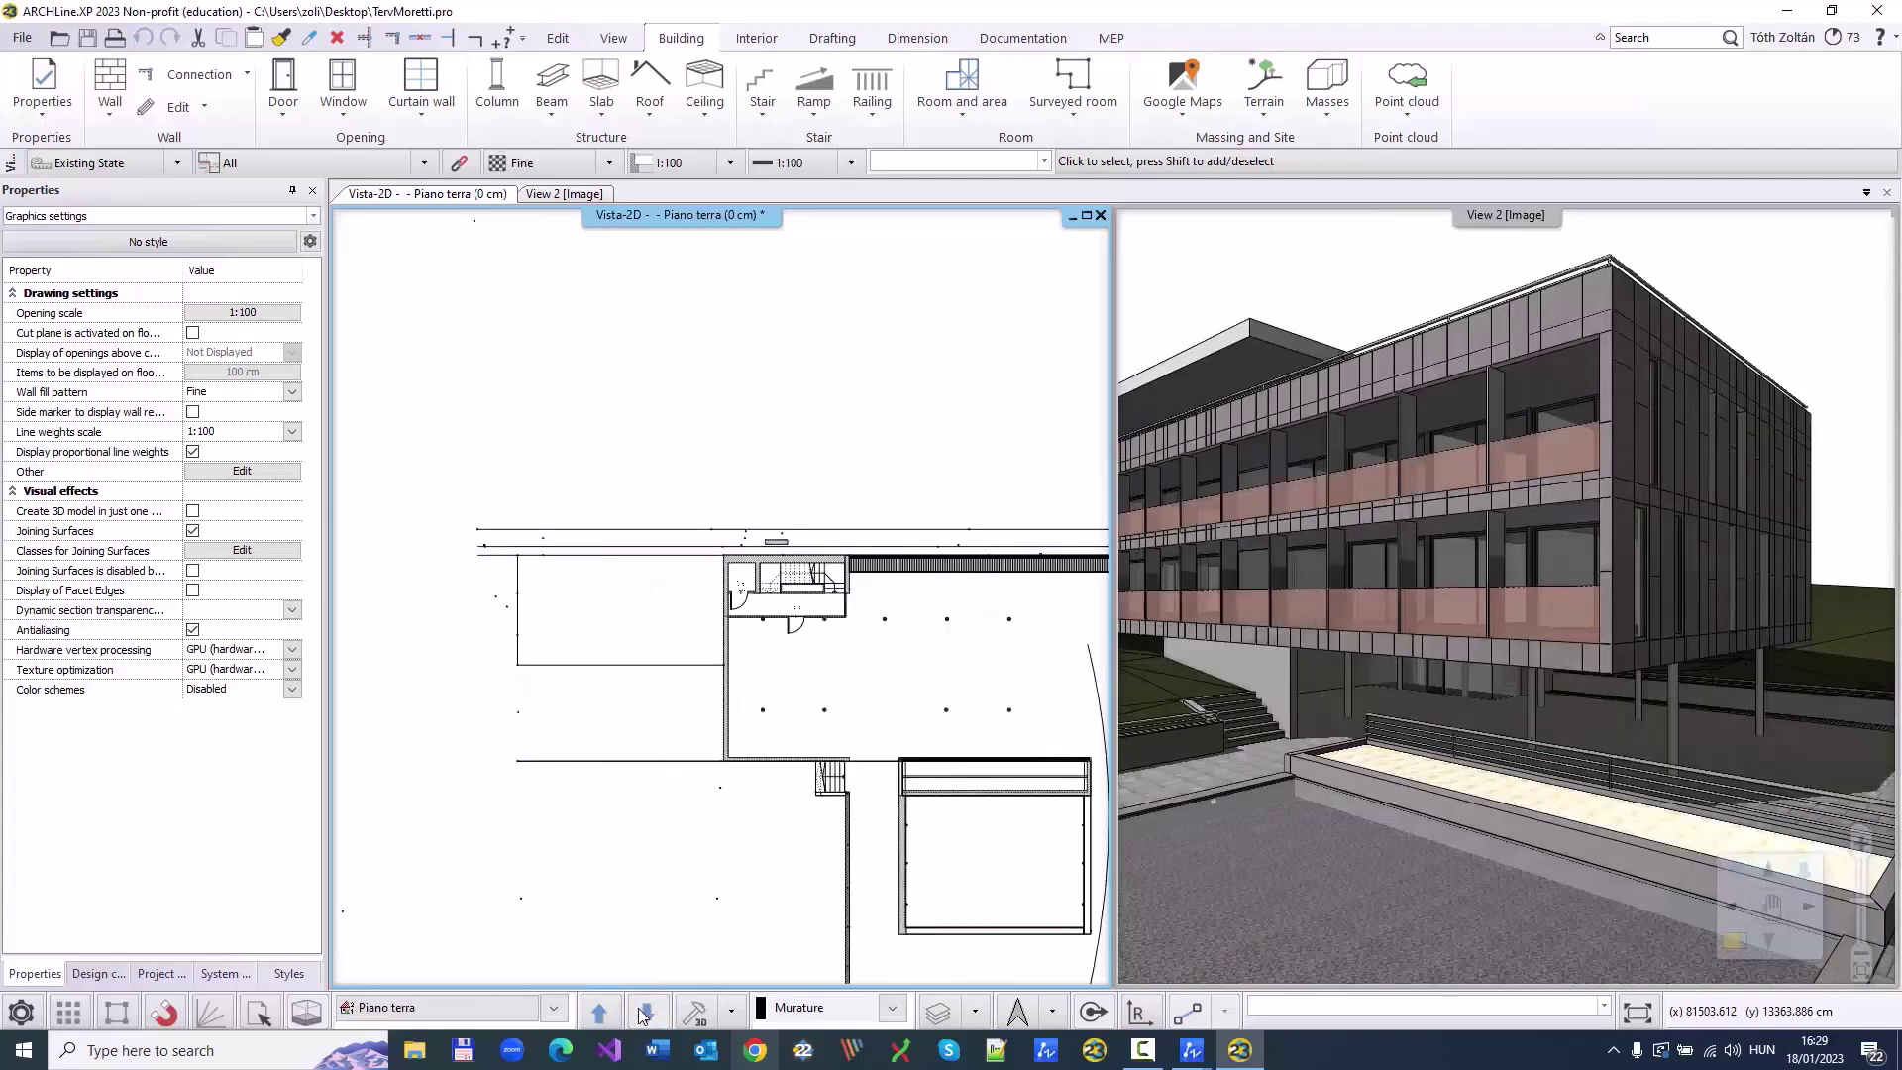
click(599, 1013)
click(599, 1013)
middle_drag(713, 807, 627, 686)
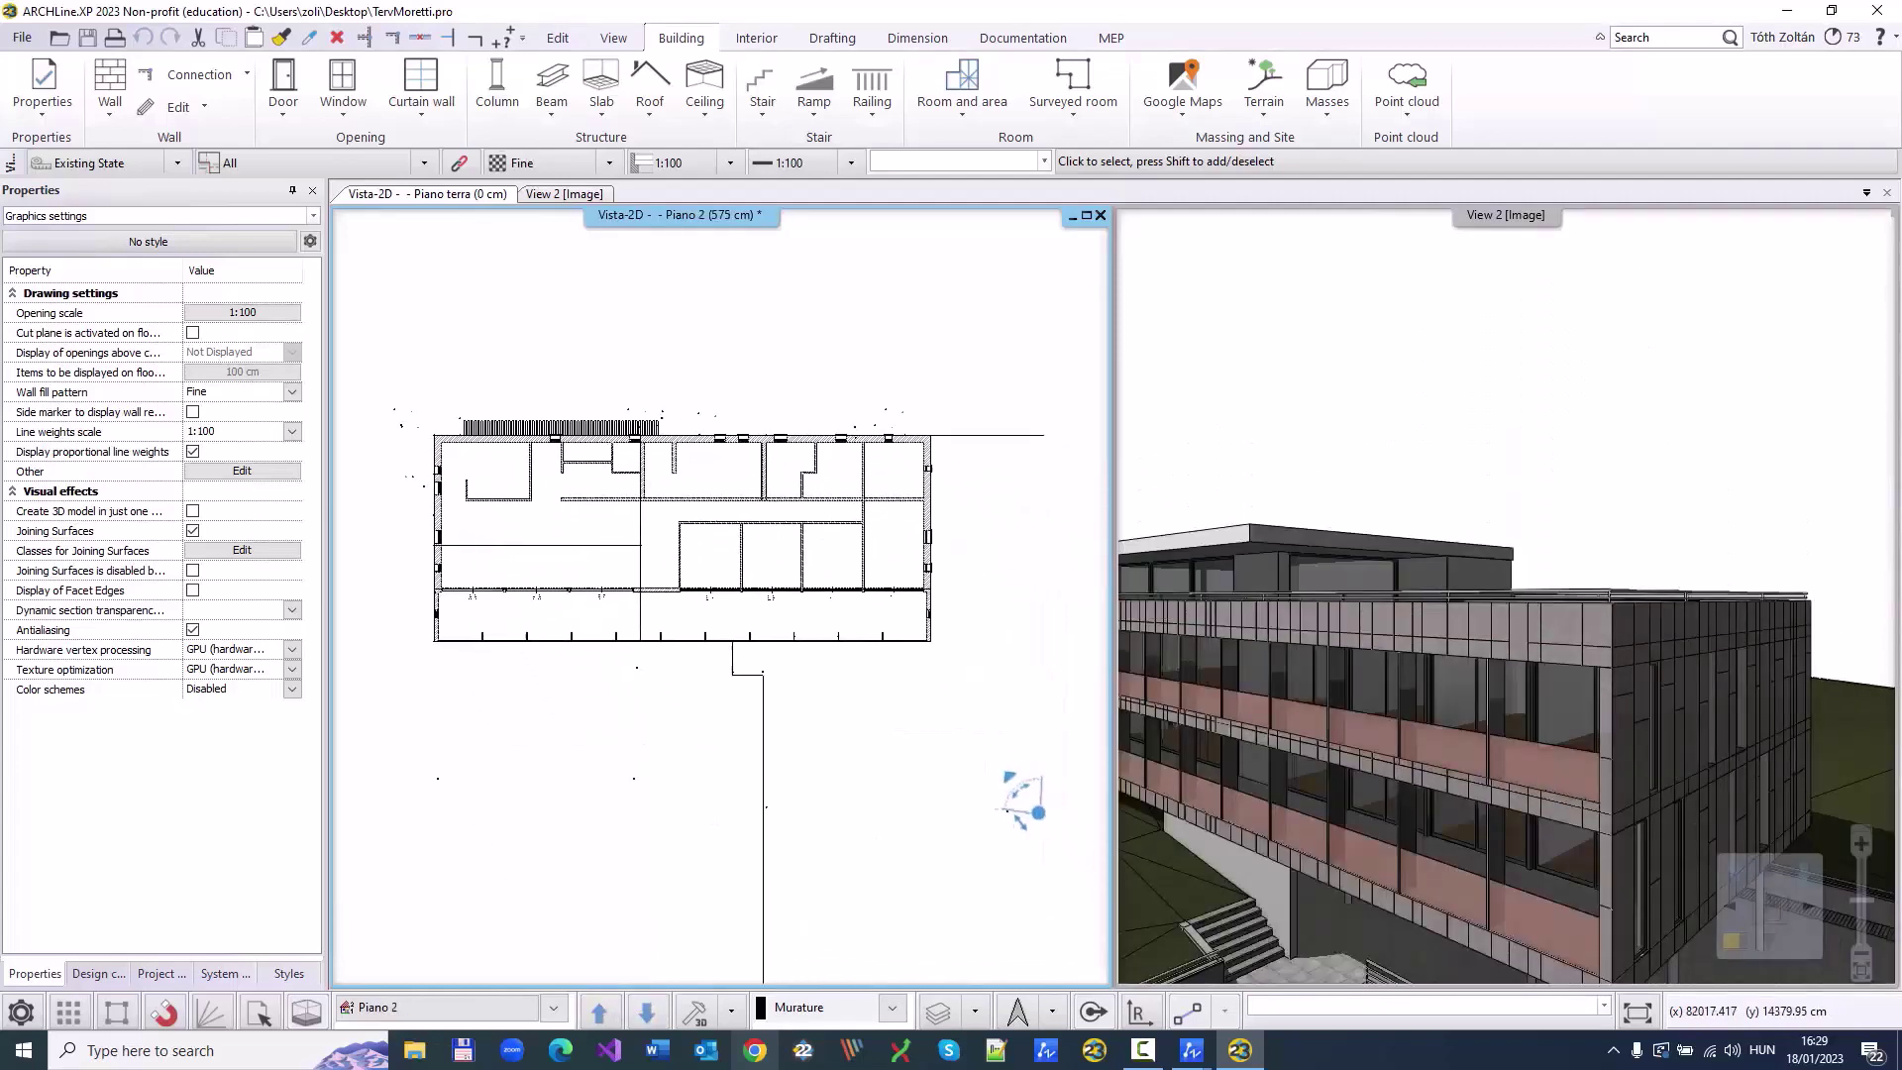
Step: Switch to ZWCAD and import the Piano 2 floor plan from ARCHLine.XP as a drawing
mouse_move(1142, 1045)
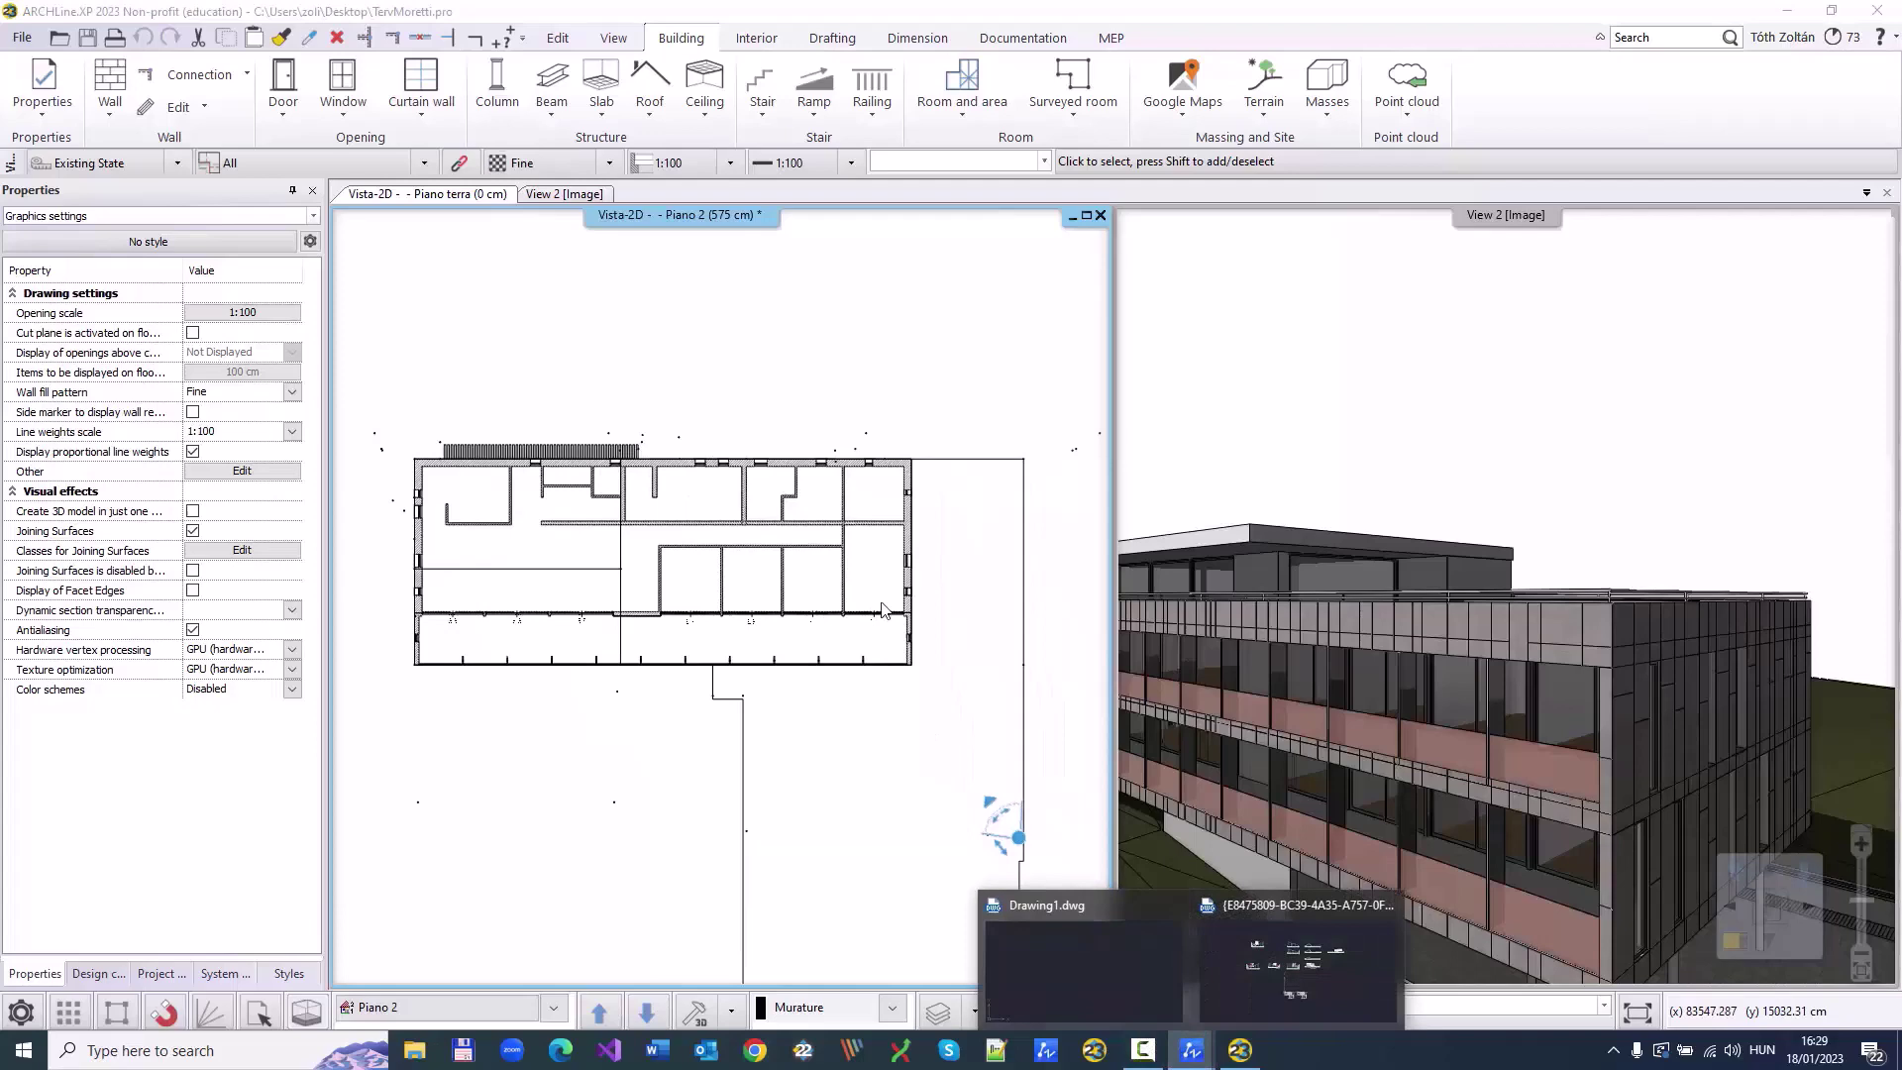
click(1291, 991)
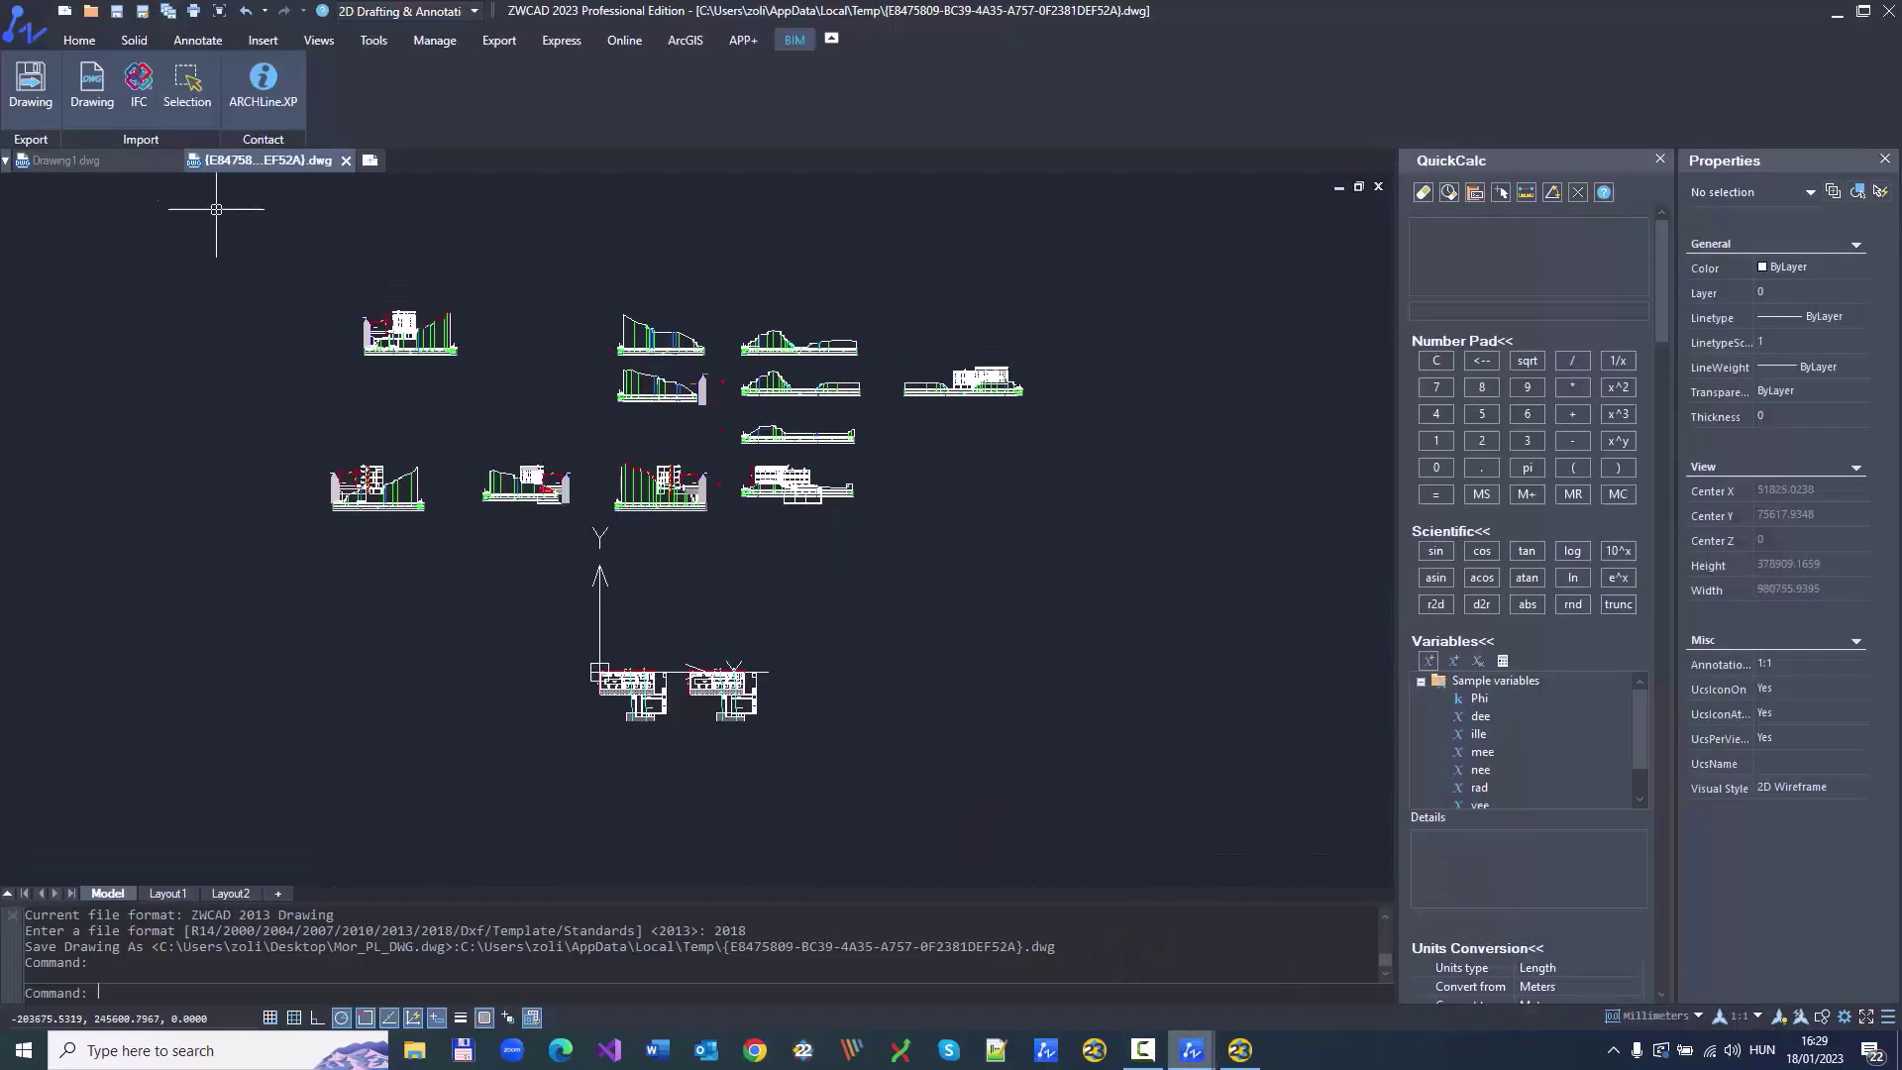
click(93, 87)
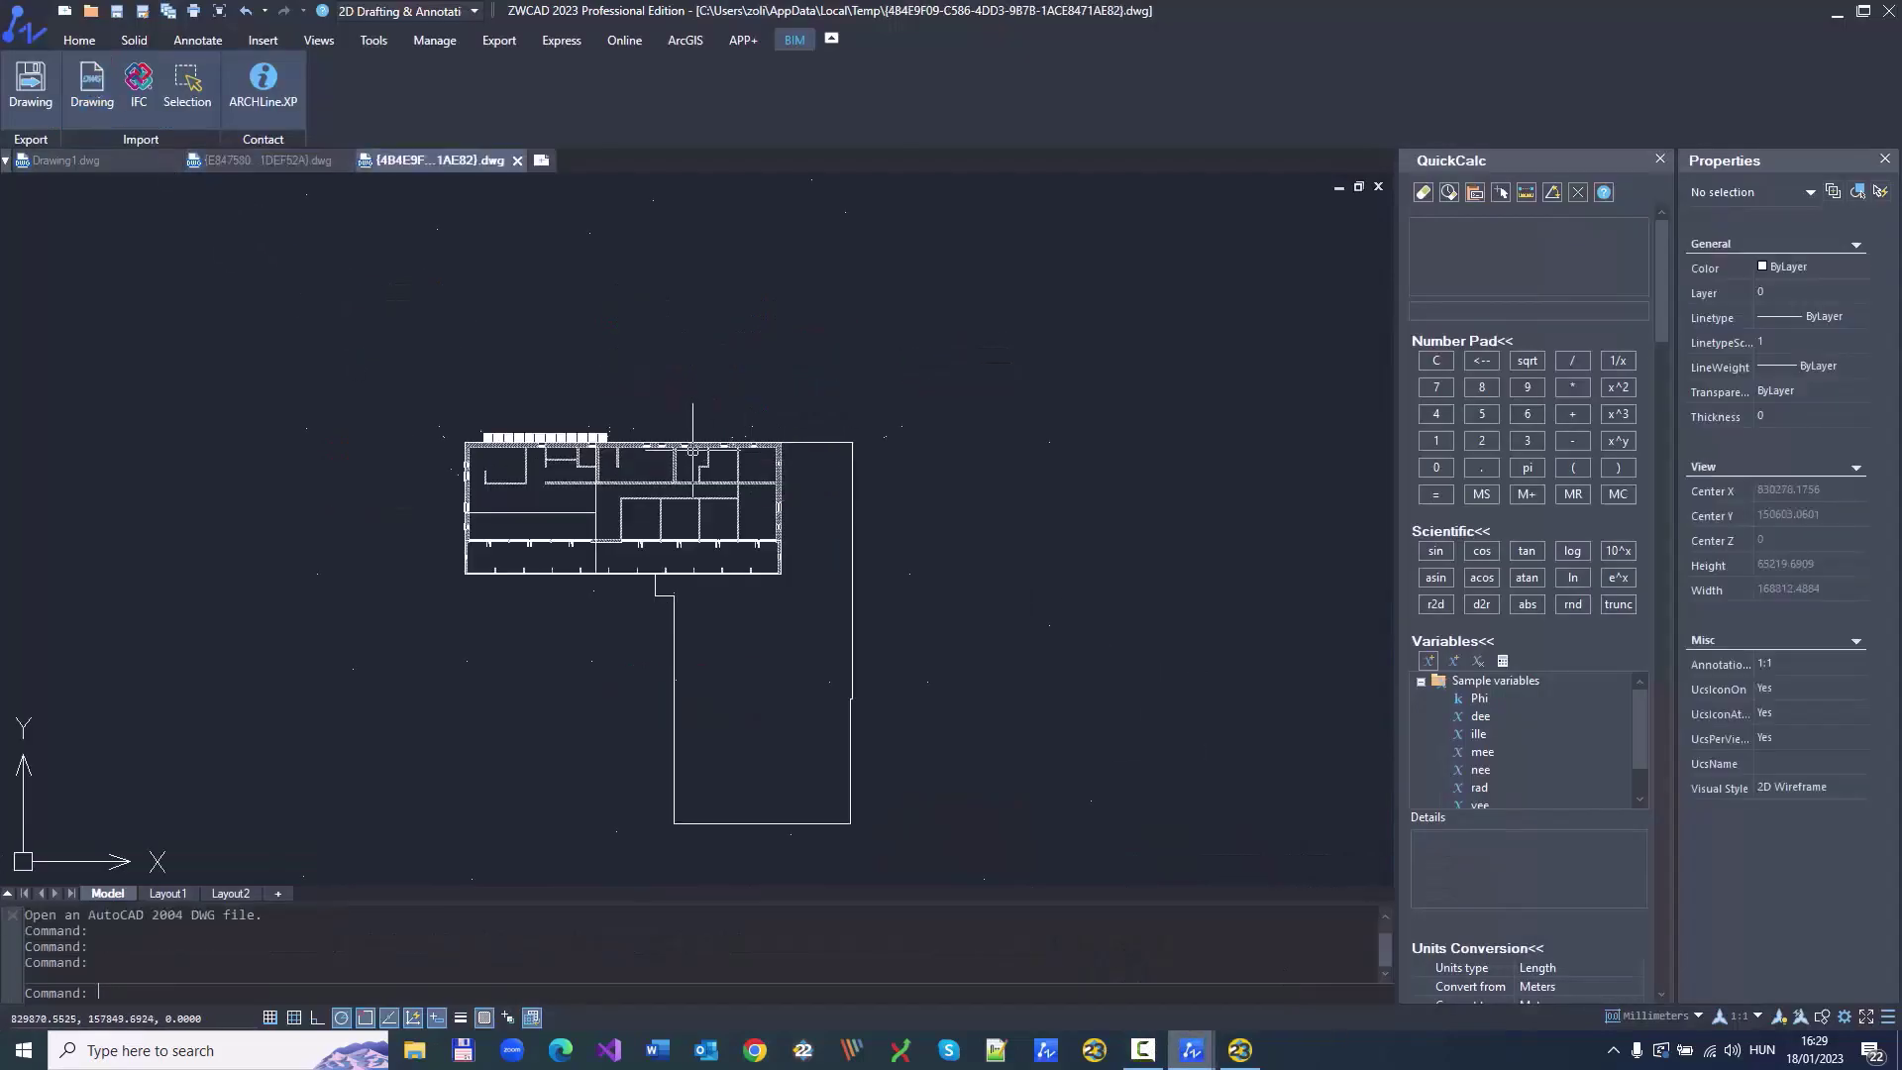
scroll(678, 502, up, 6)
scroll(1027, 552, down, 5)
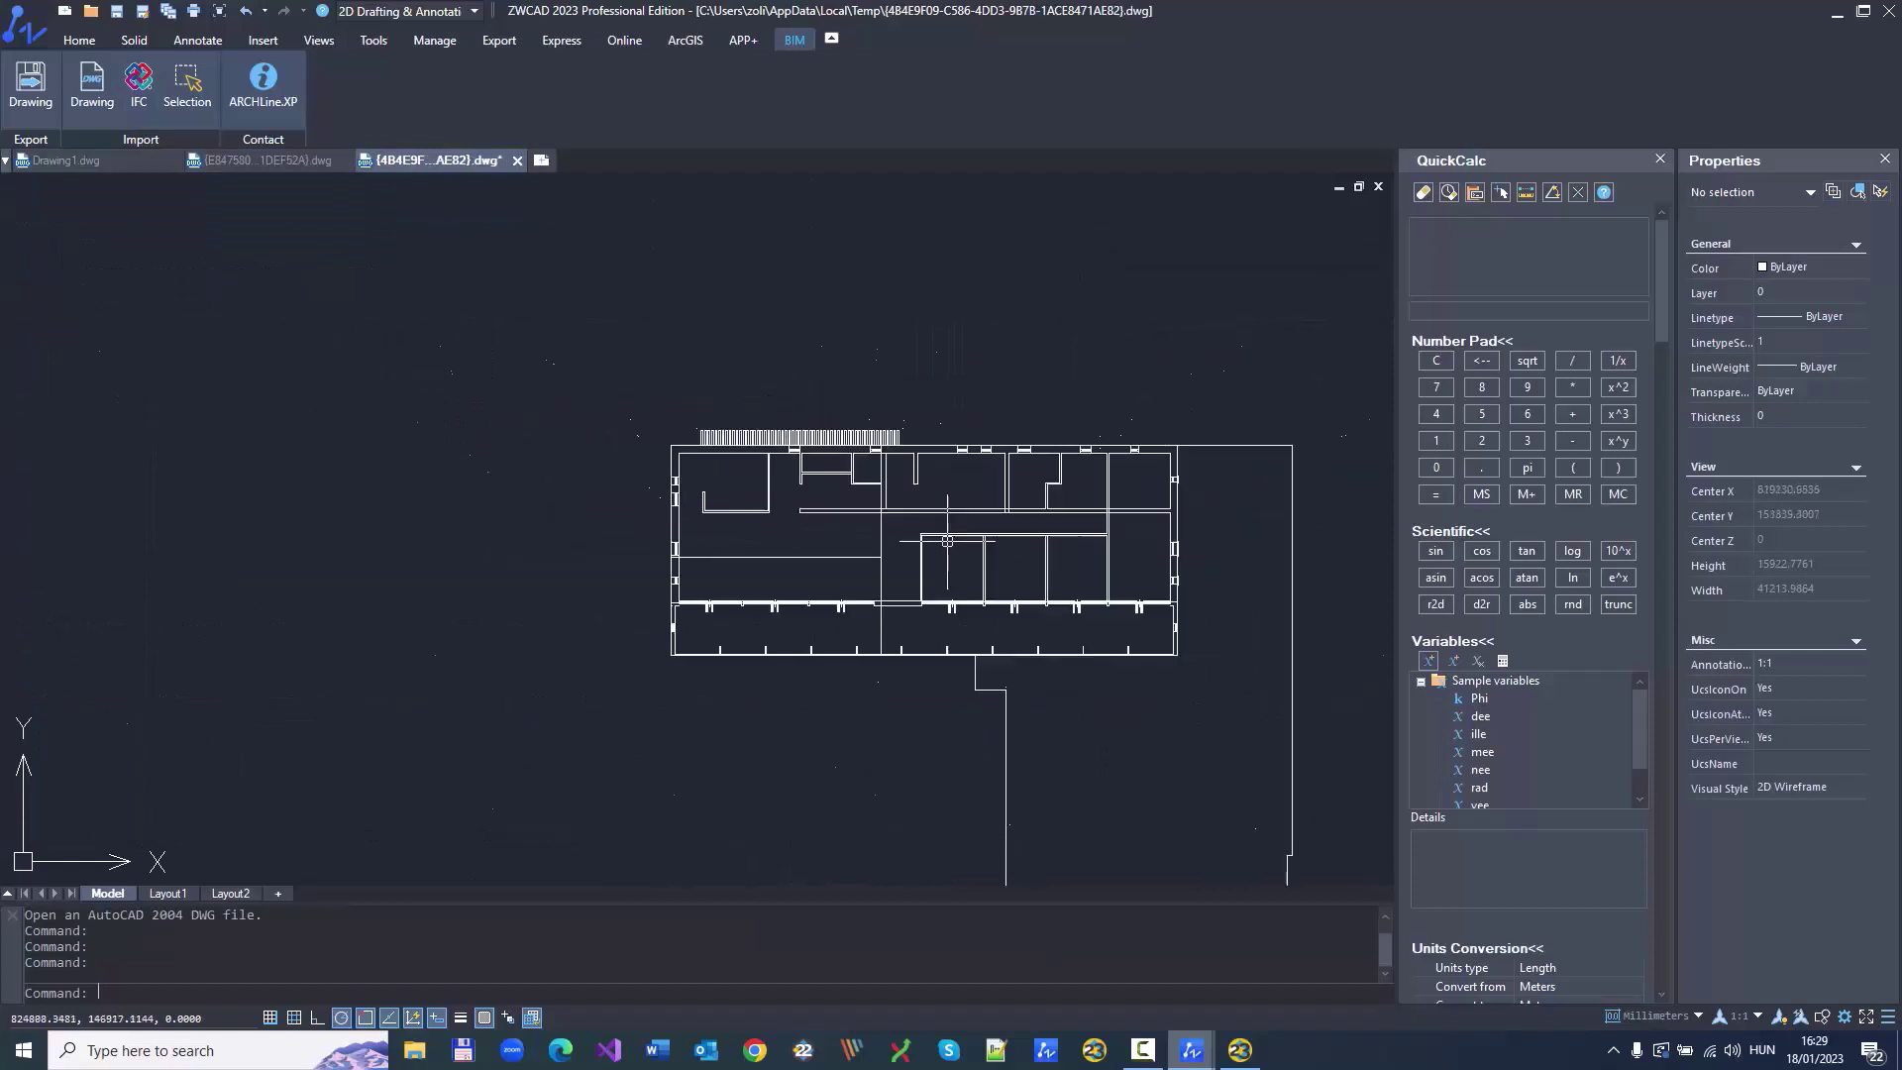
middle_drag(977, 544, 482, 357)
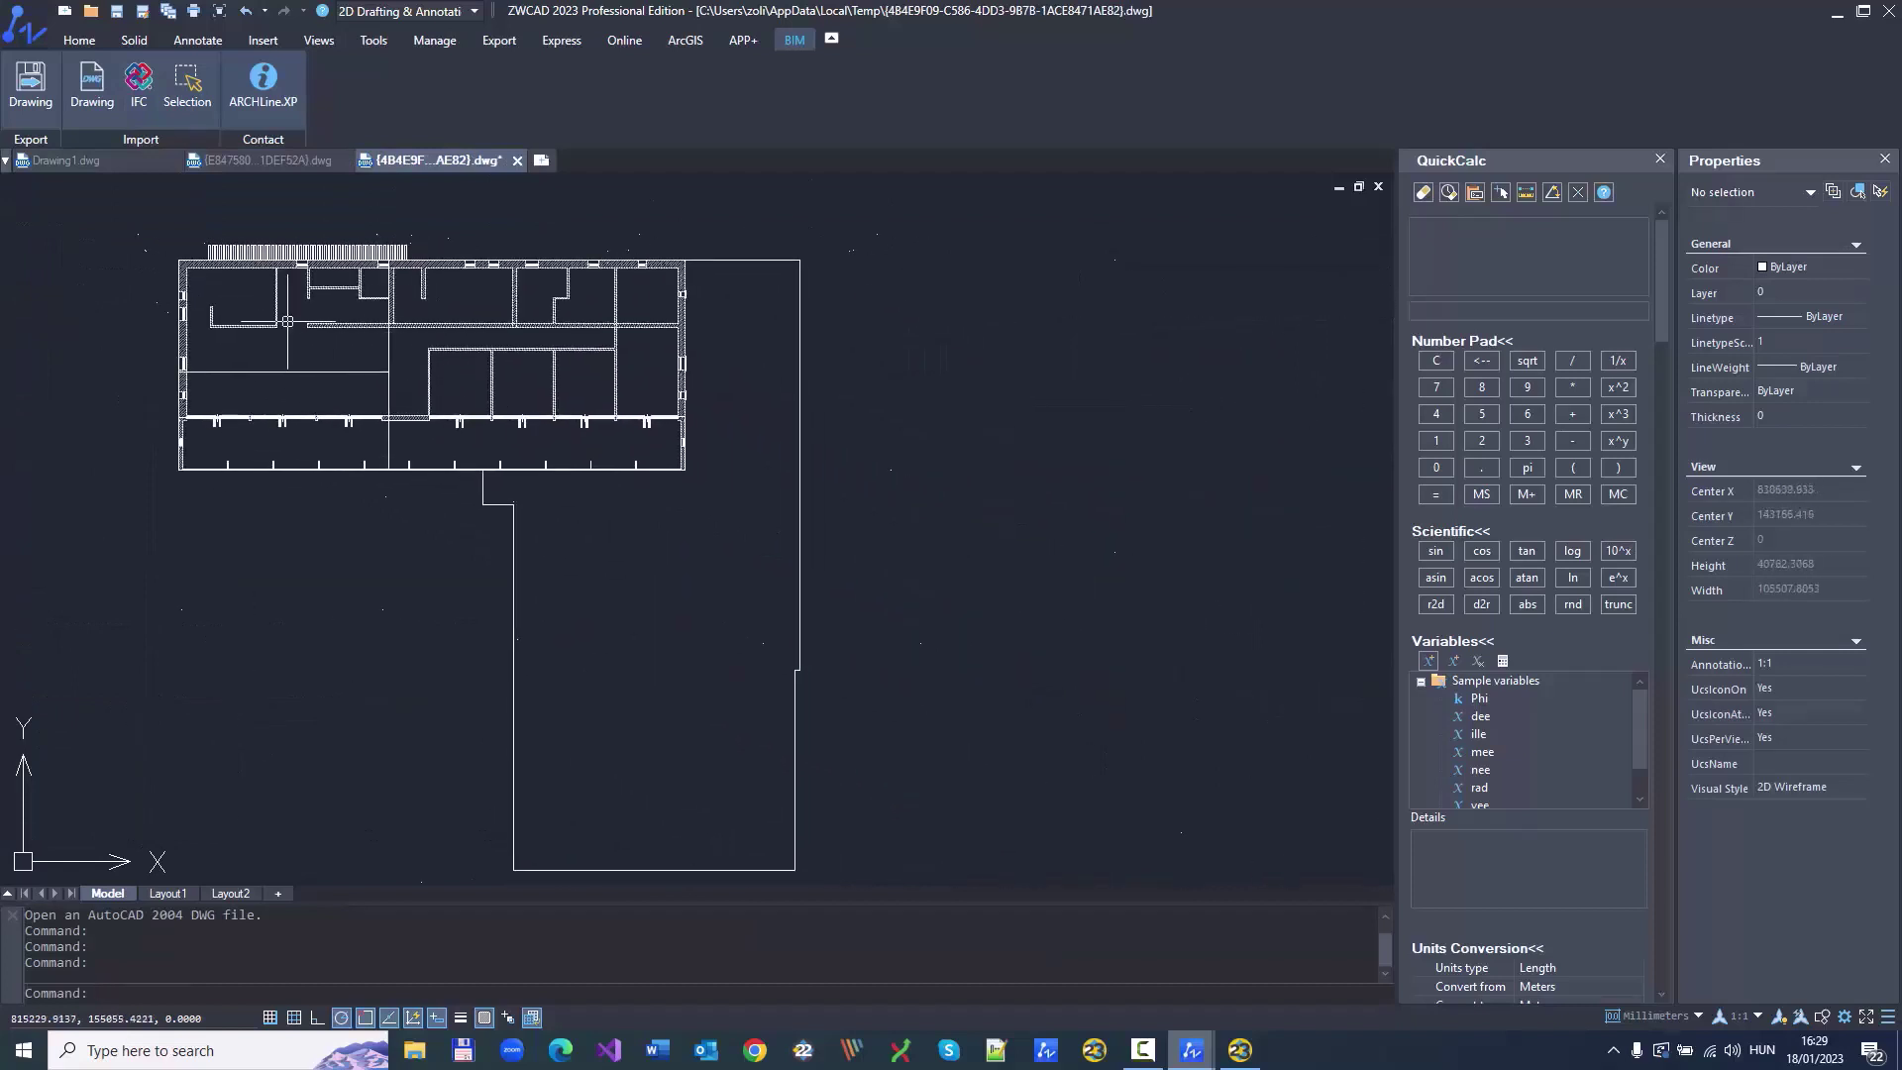
Step: Import the building from ARCHLine.XP as an IFC model and display it in the Gouraud visual style
click(138, 84)
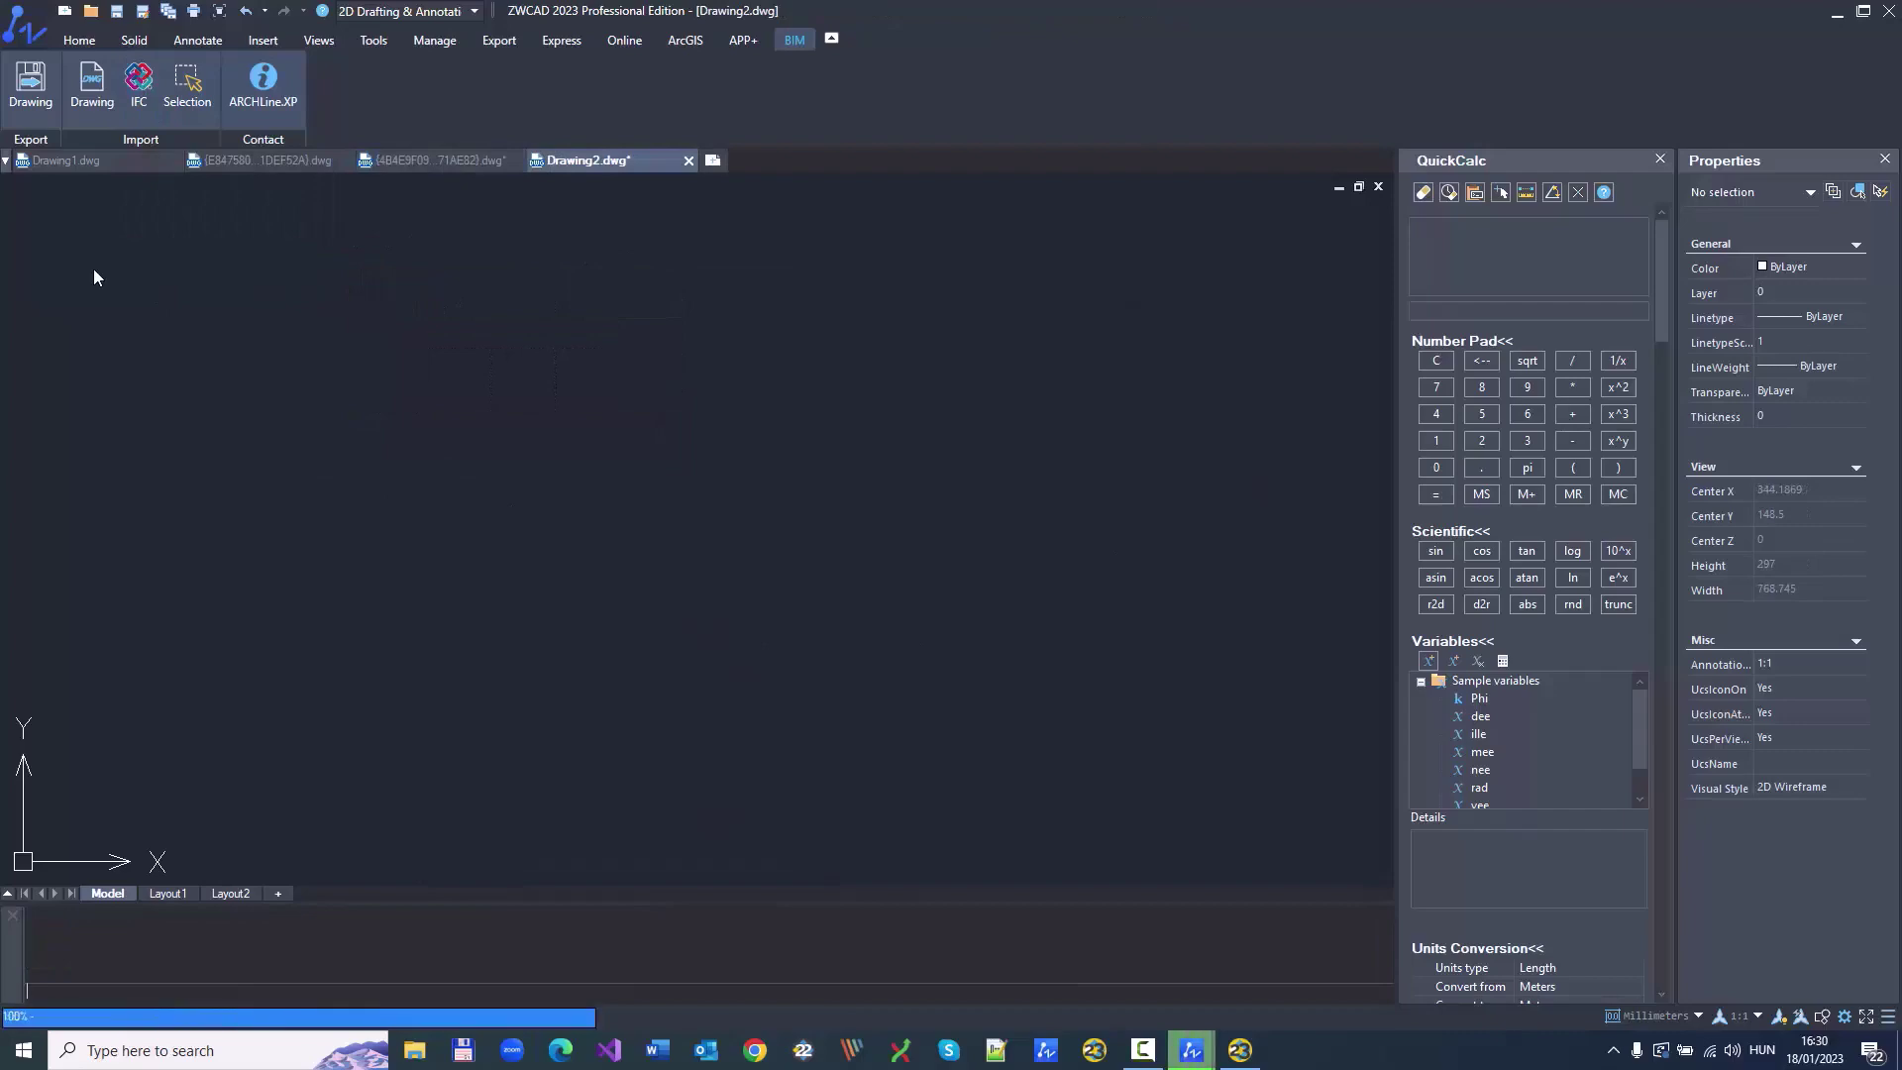
shift+middle_drag(666, 409, 666, 538)
click(342, 40)
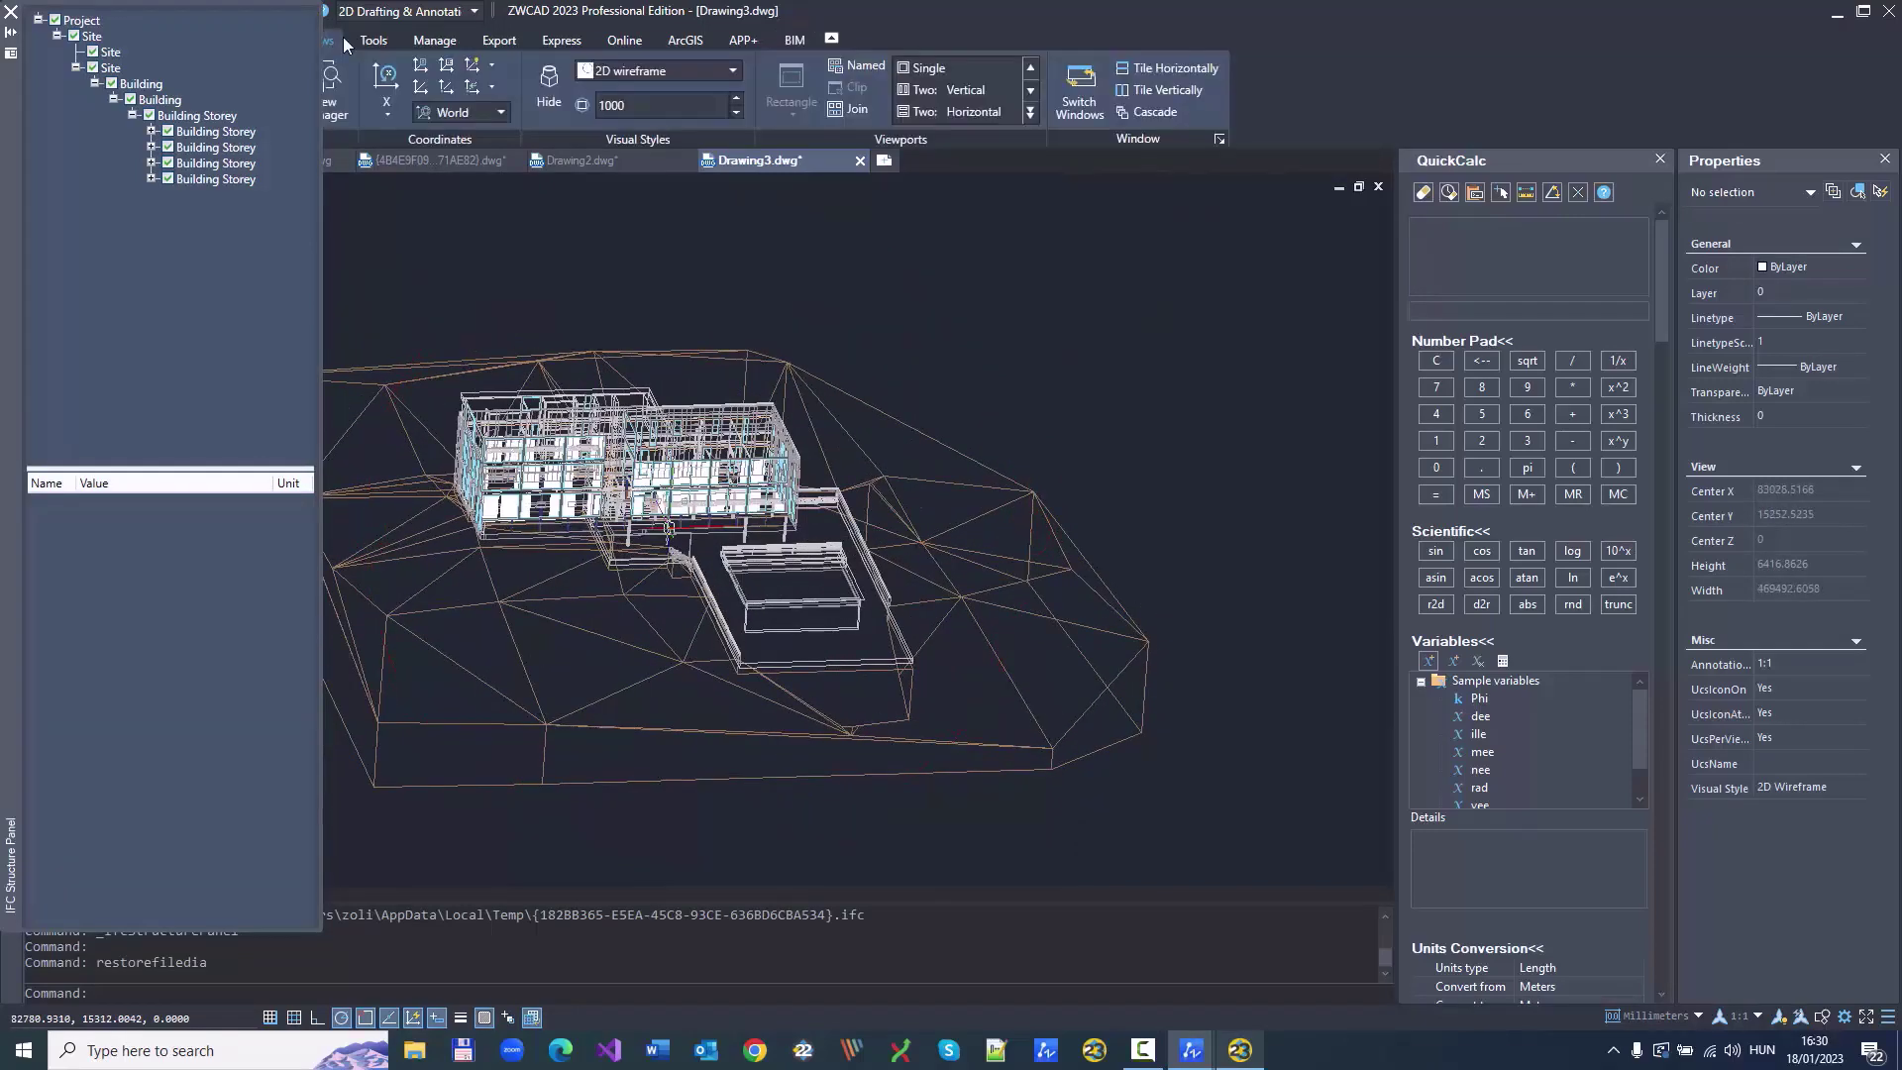
click(732, 71)
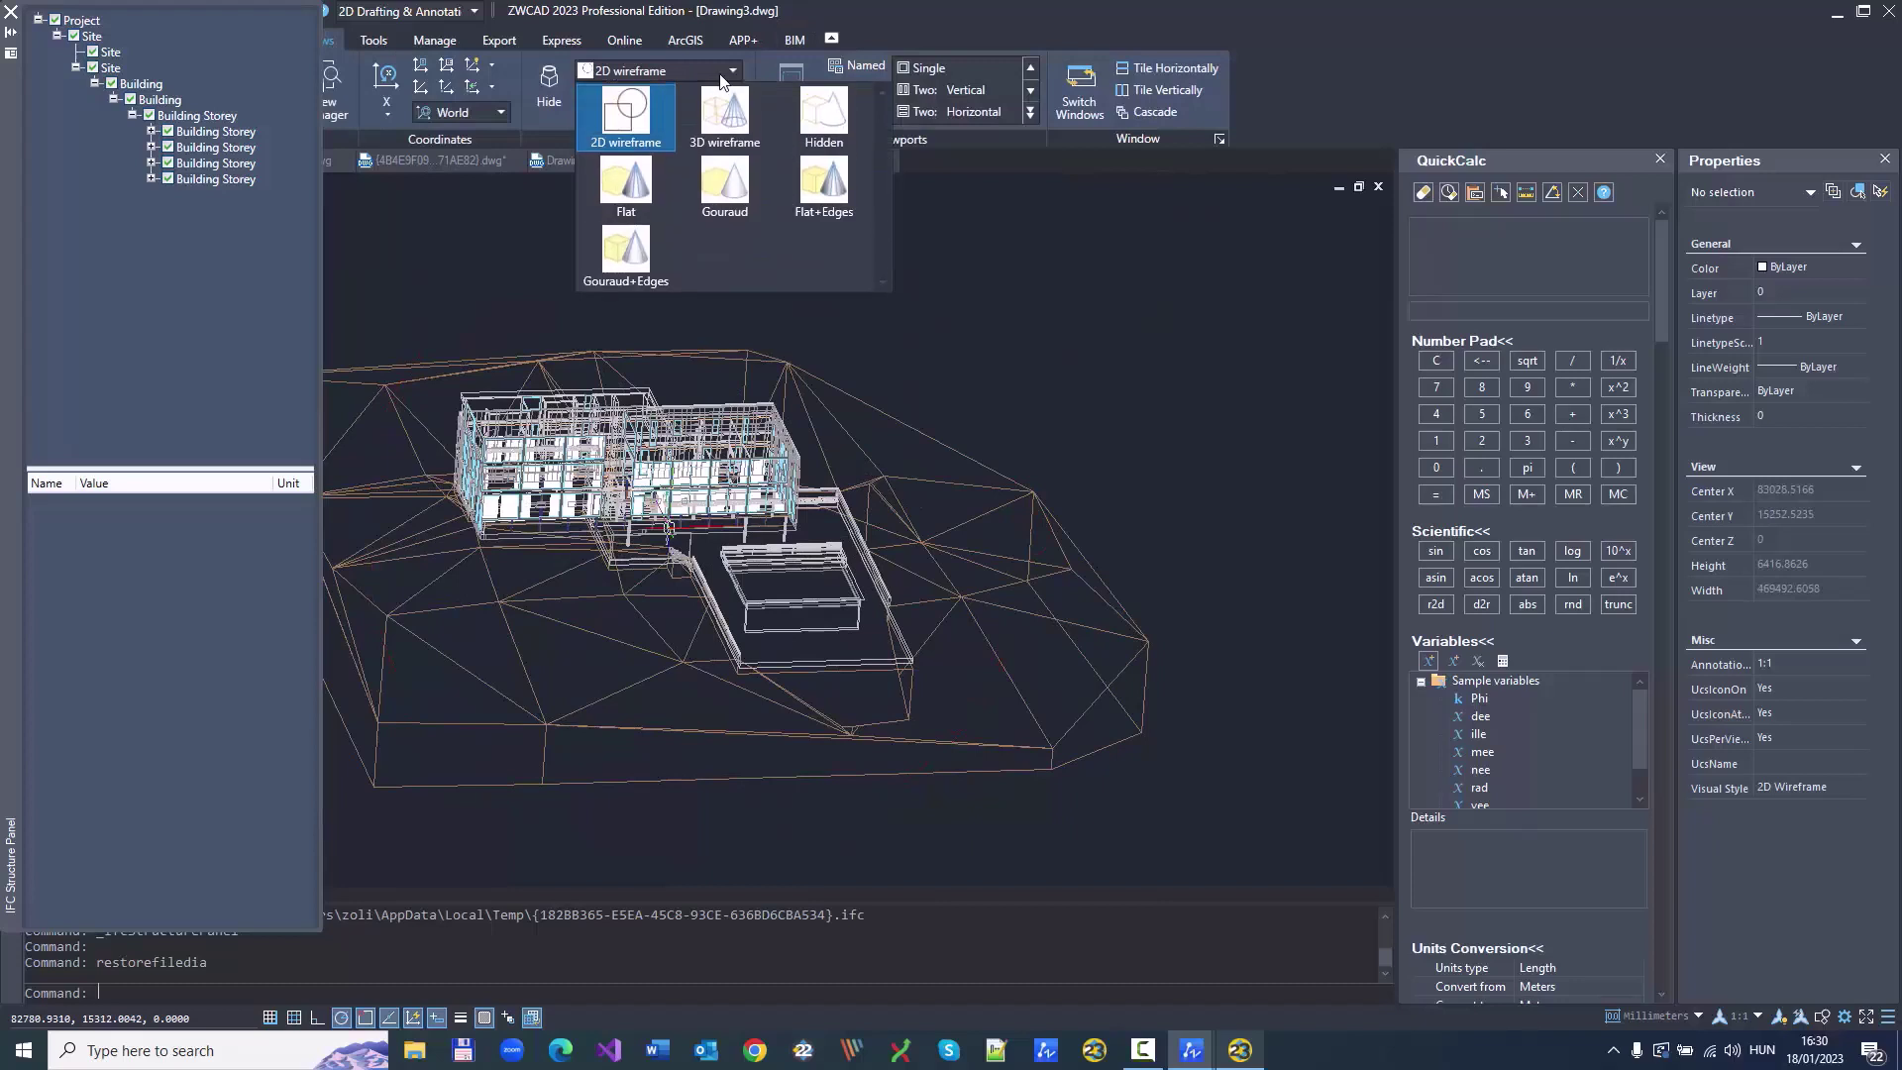
click(722, 193)
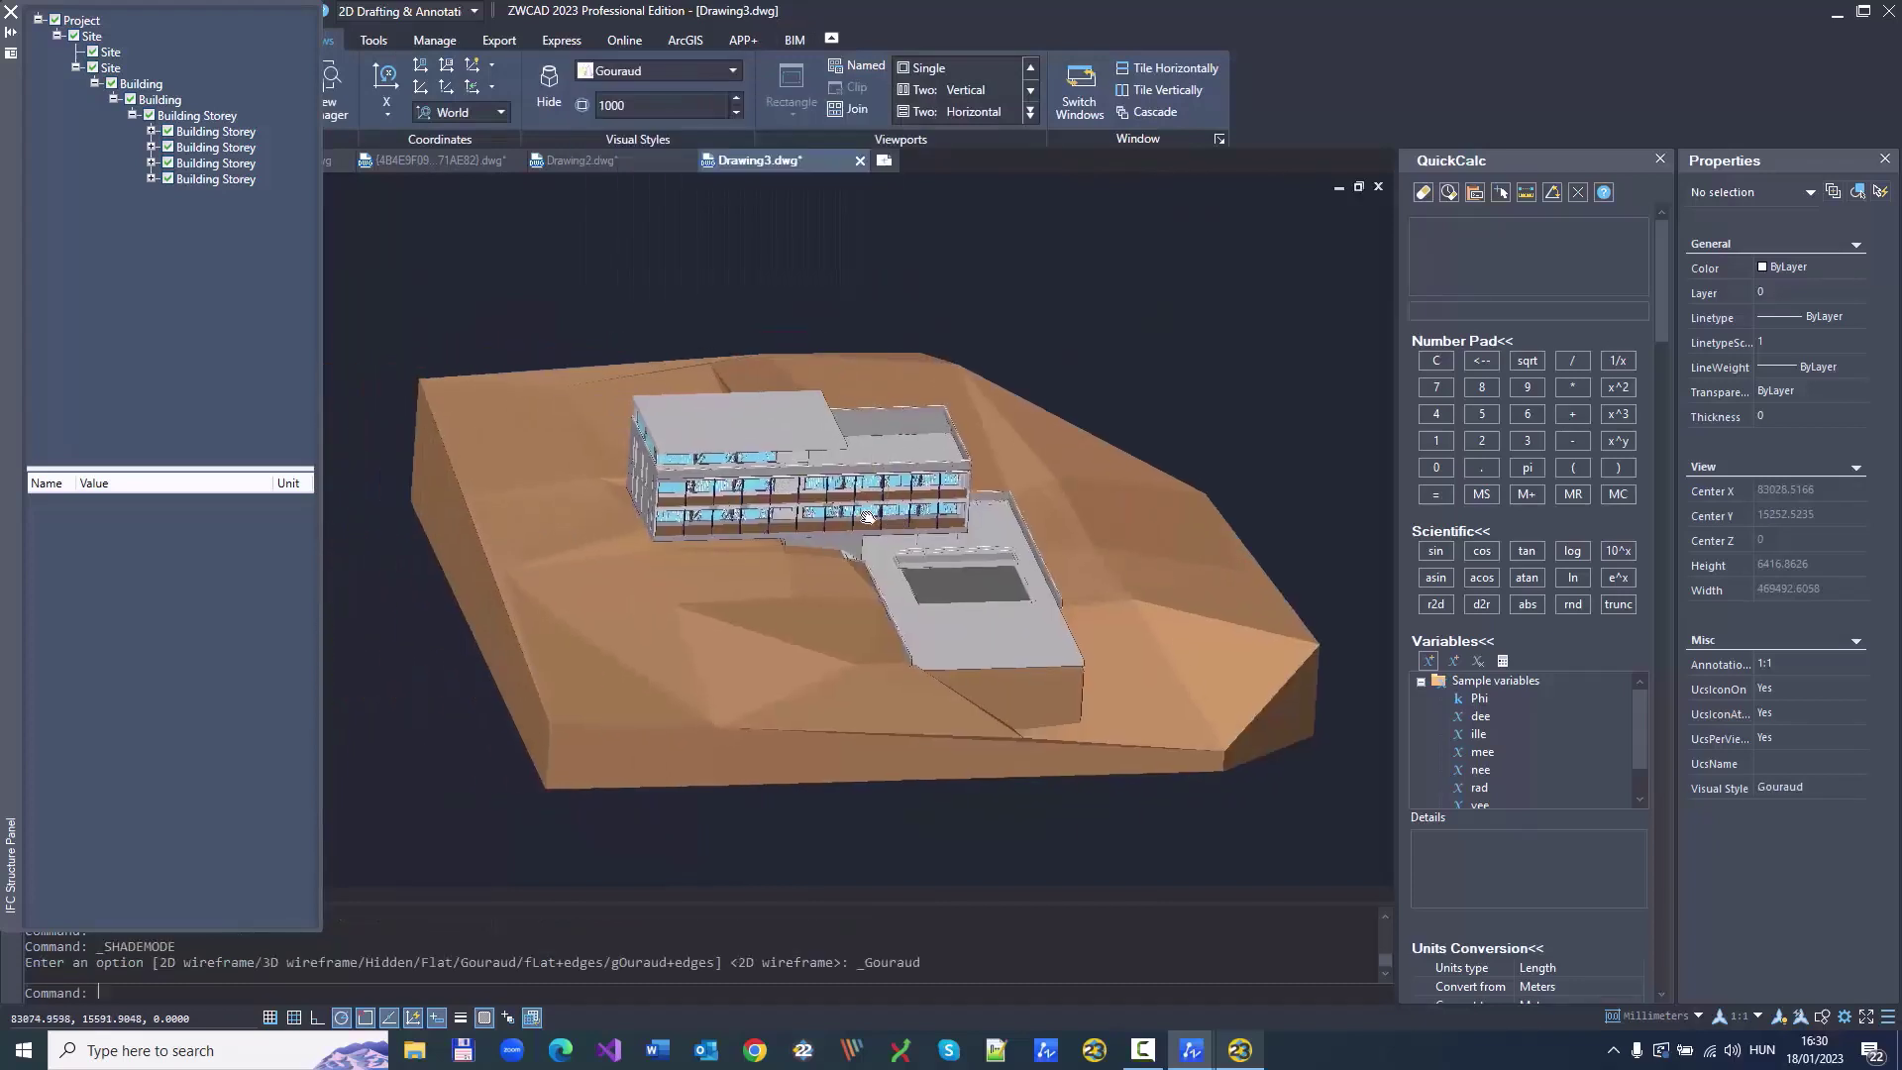
Step: Examine individual standard walls of the Piano 1 storey in the IFC structure and highlight that storey's window group
click(151, 147)
click(171, 163)
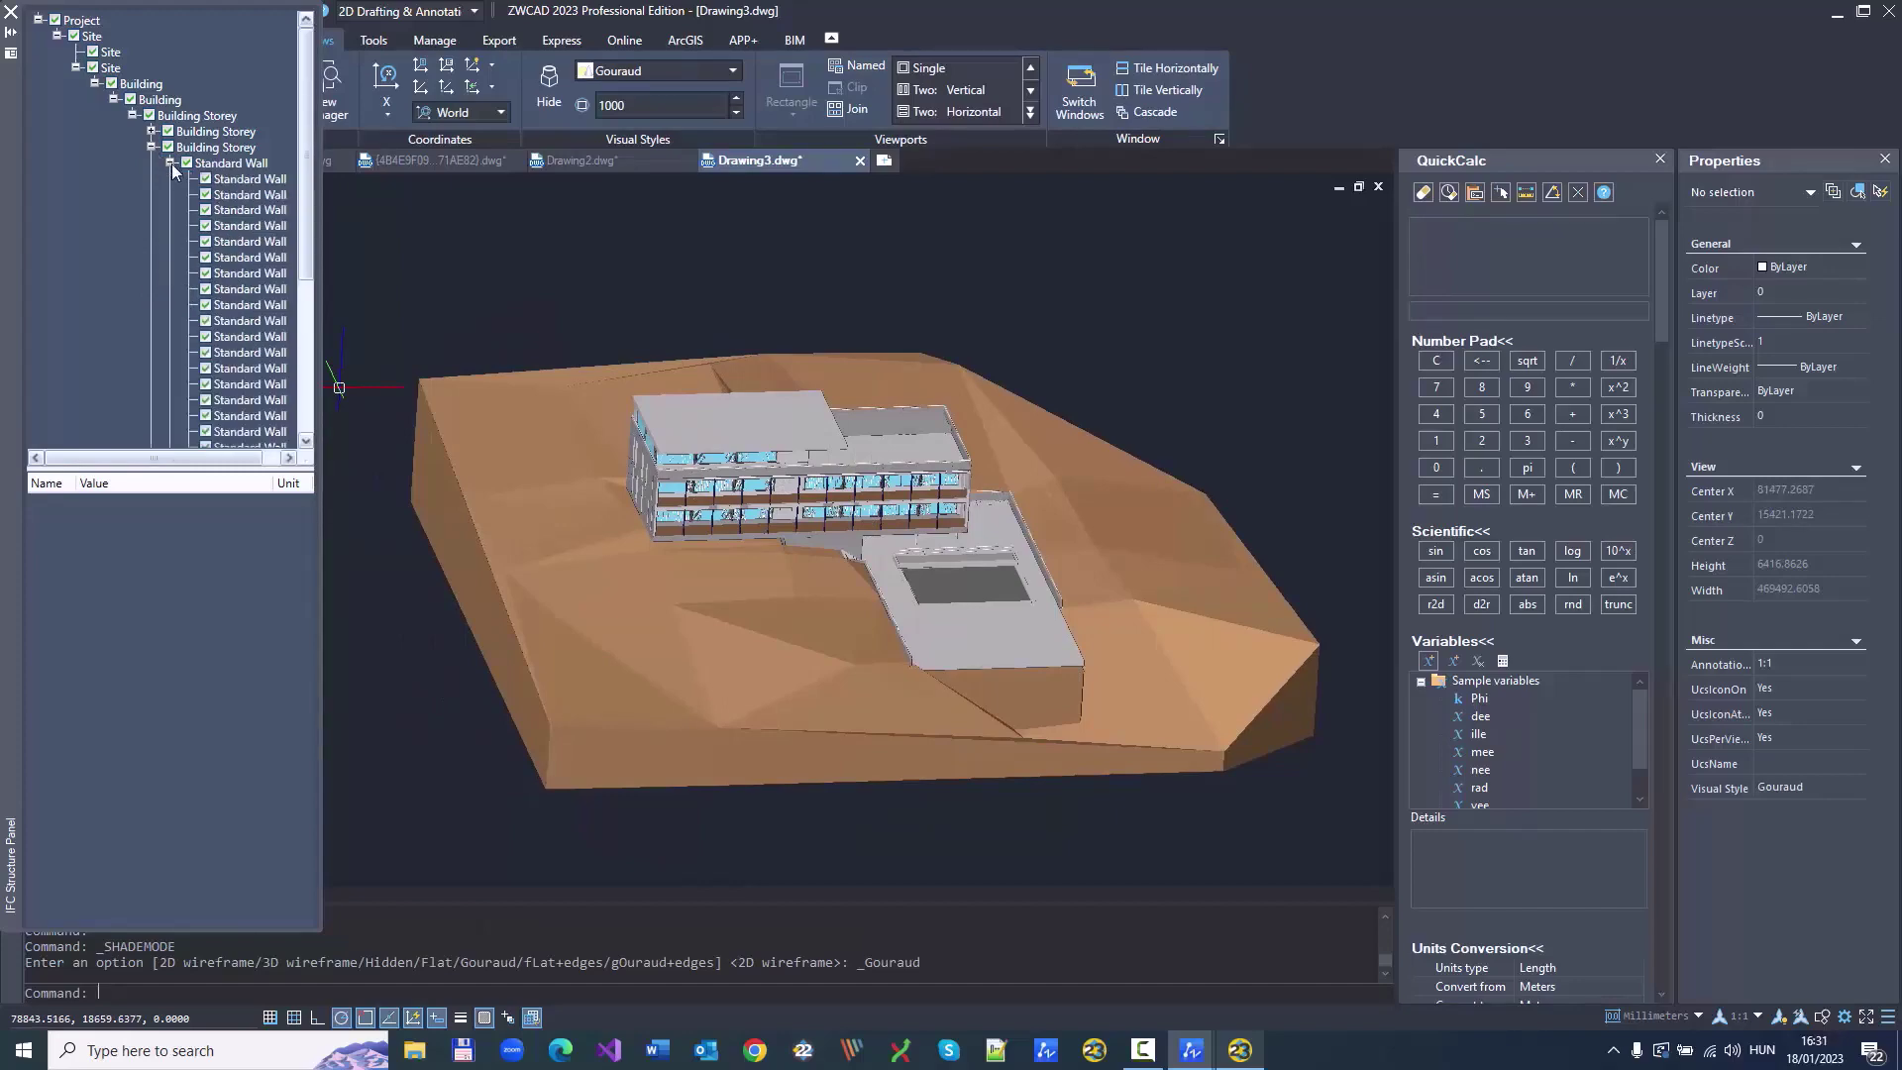
click(251, 179)
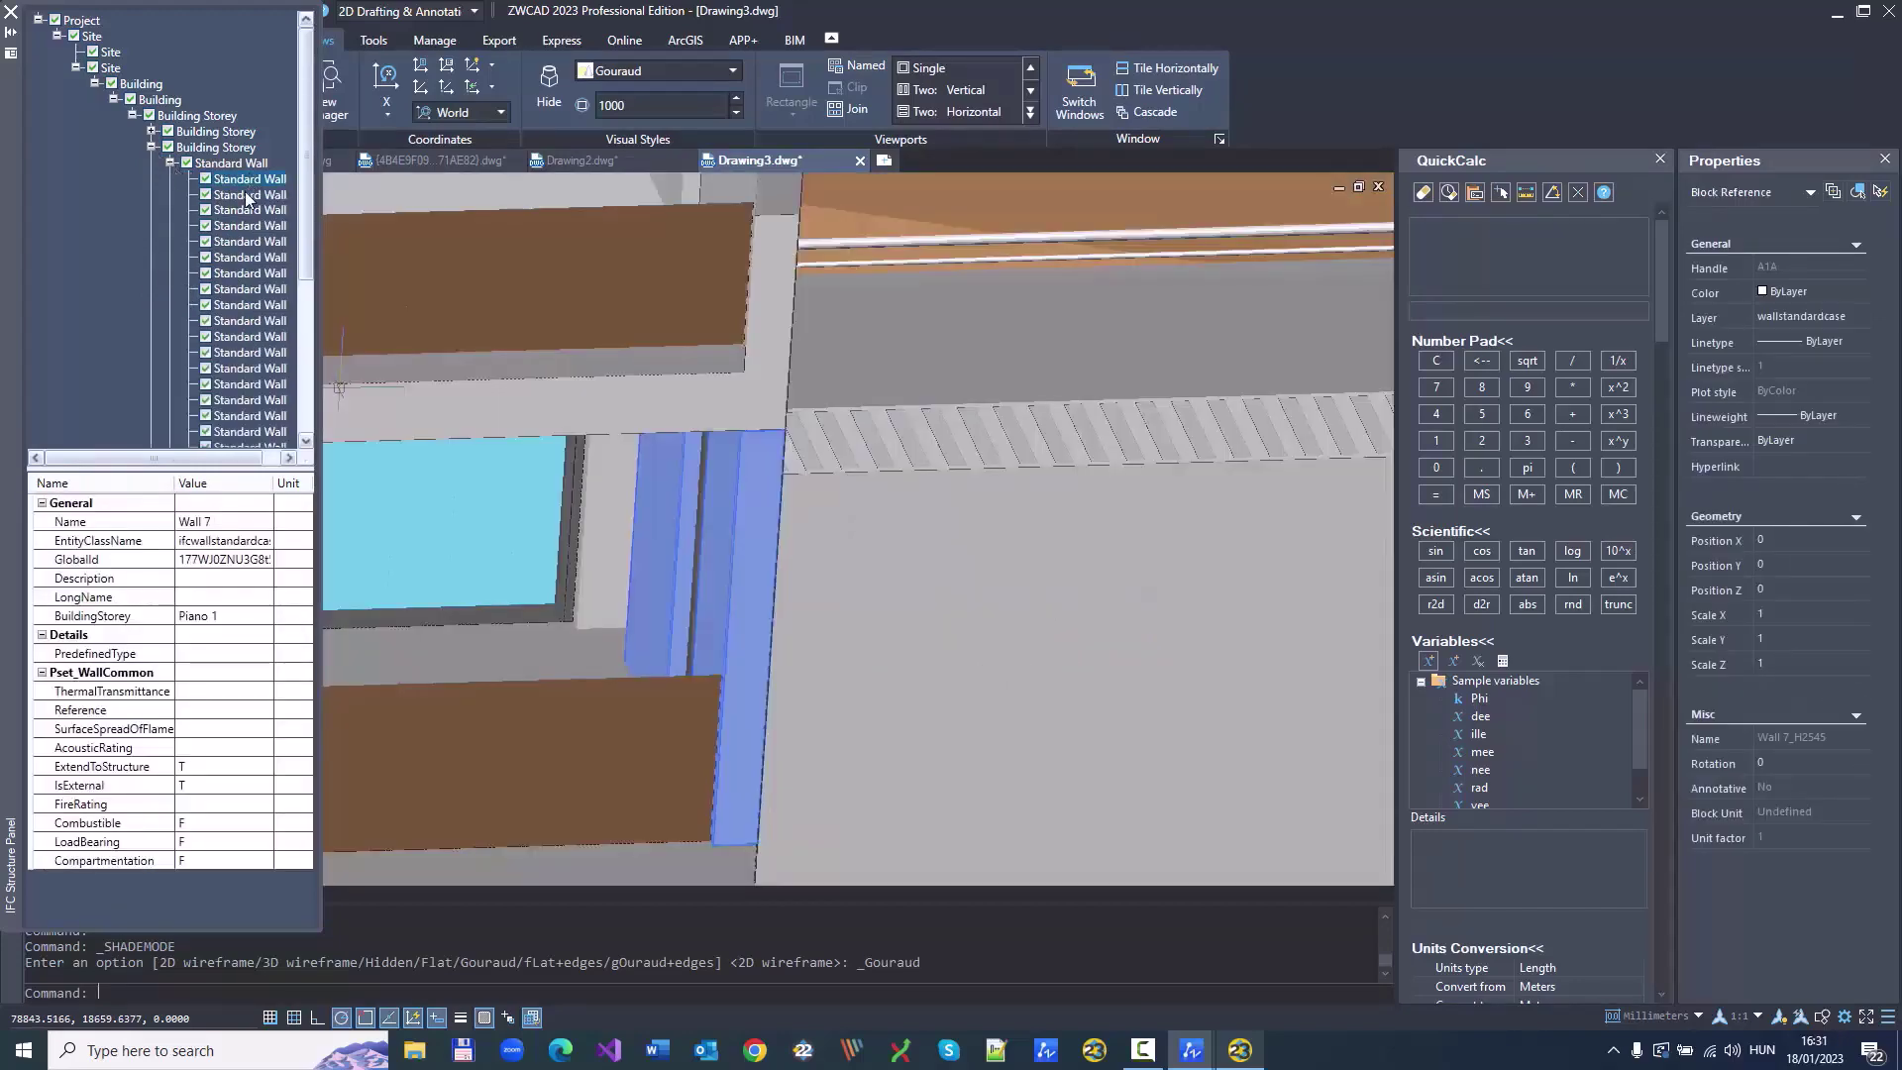
click(248, 195)
click(247, 211)
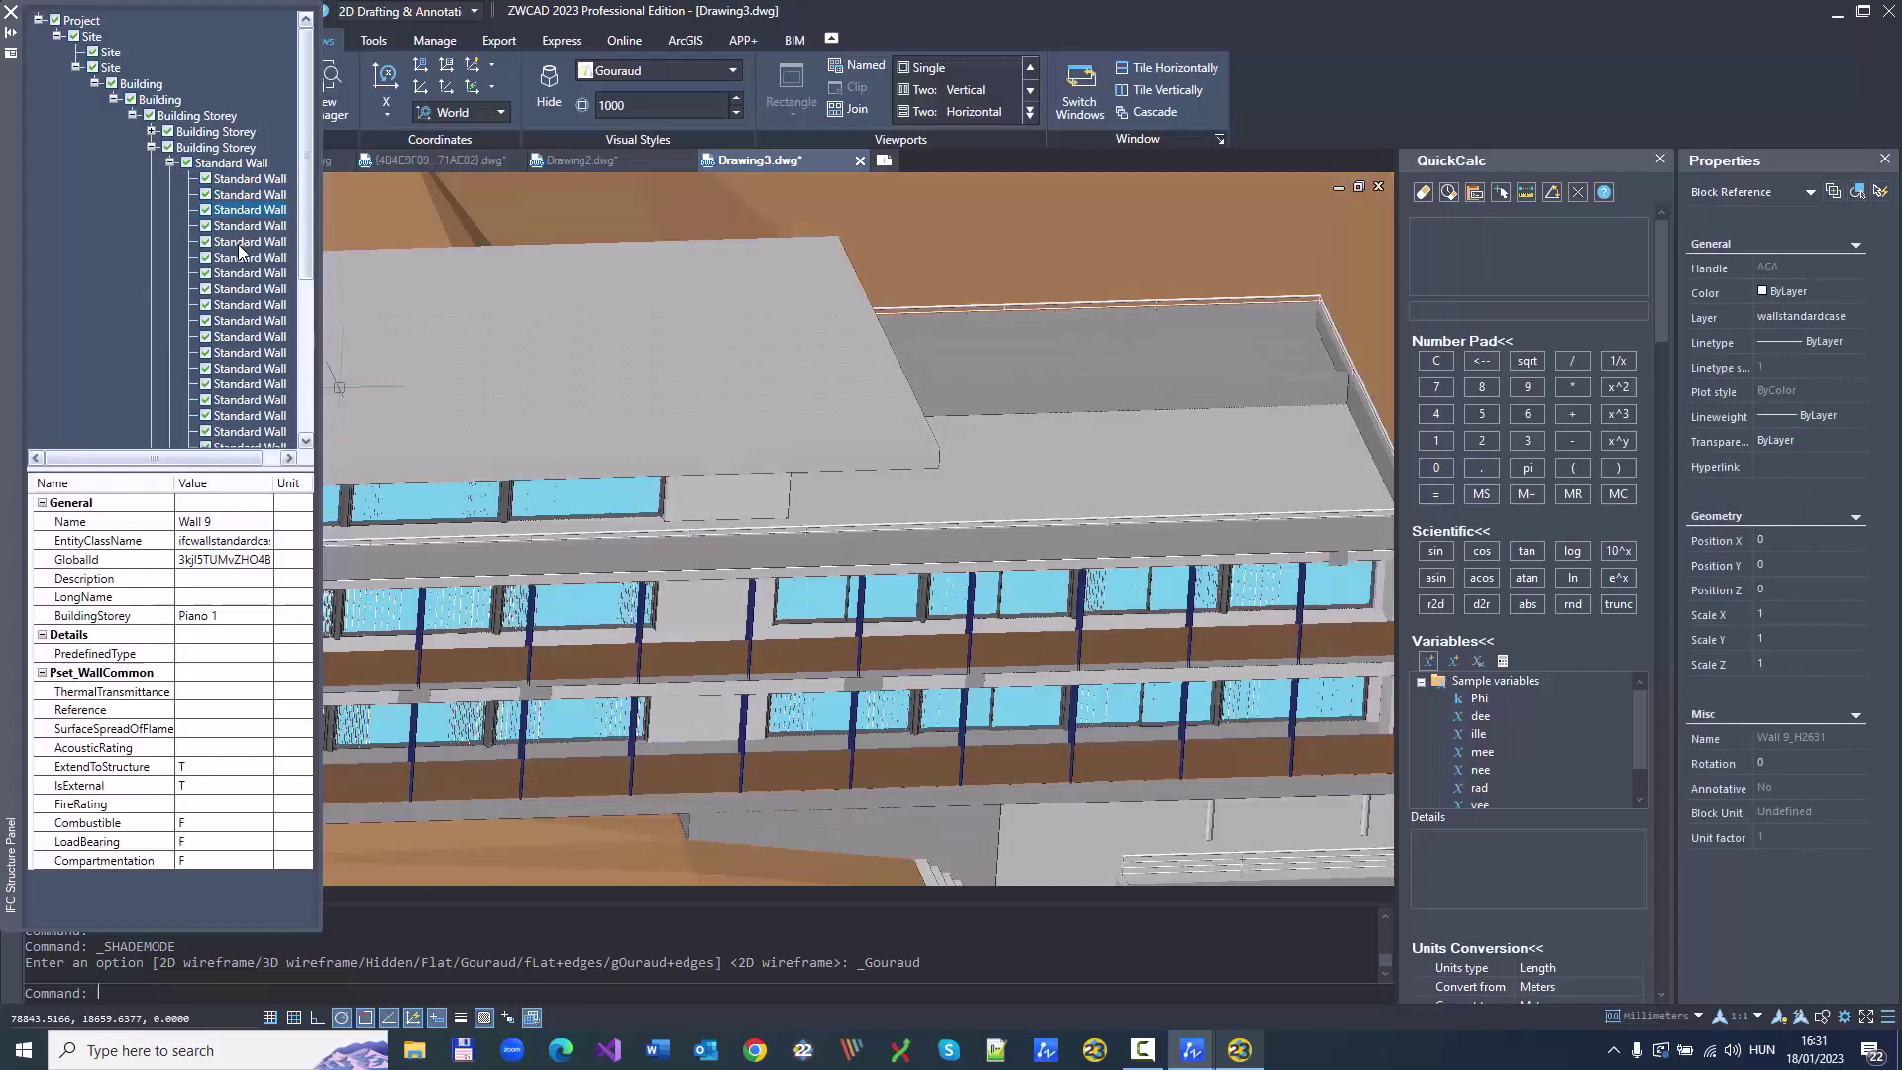
click(237, 244)
click(241, 276)
click(244, 292)
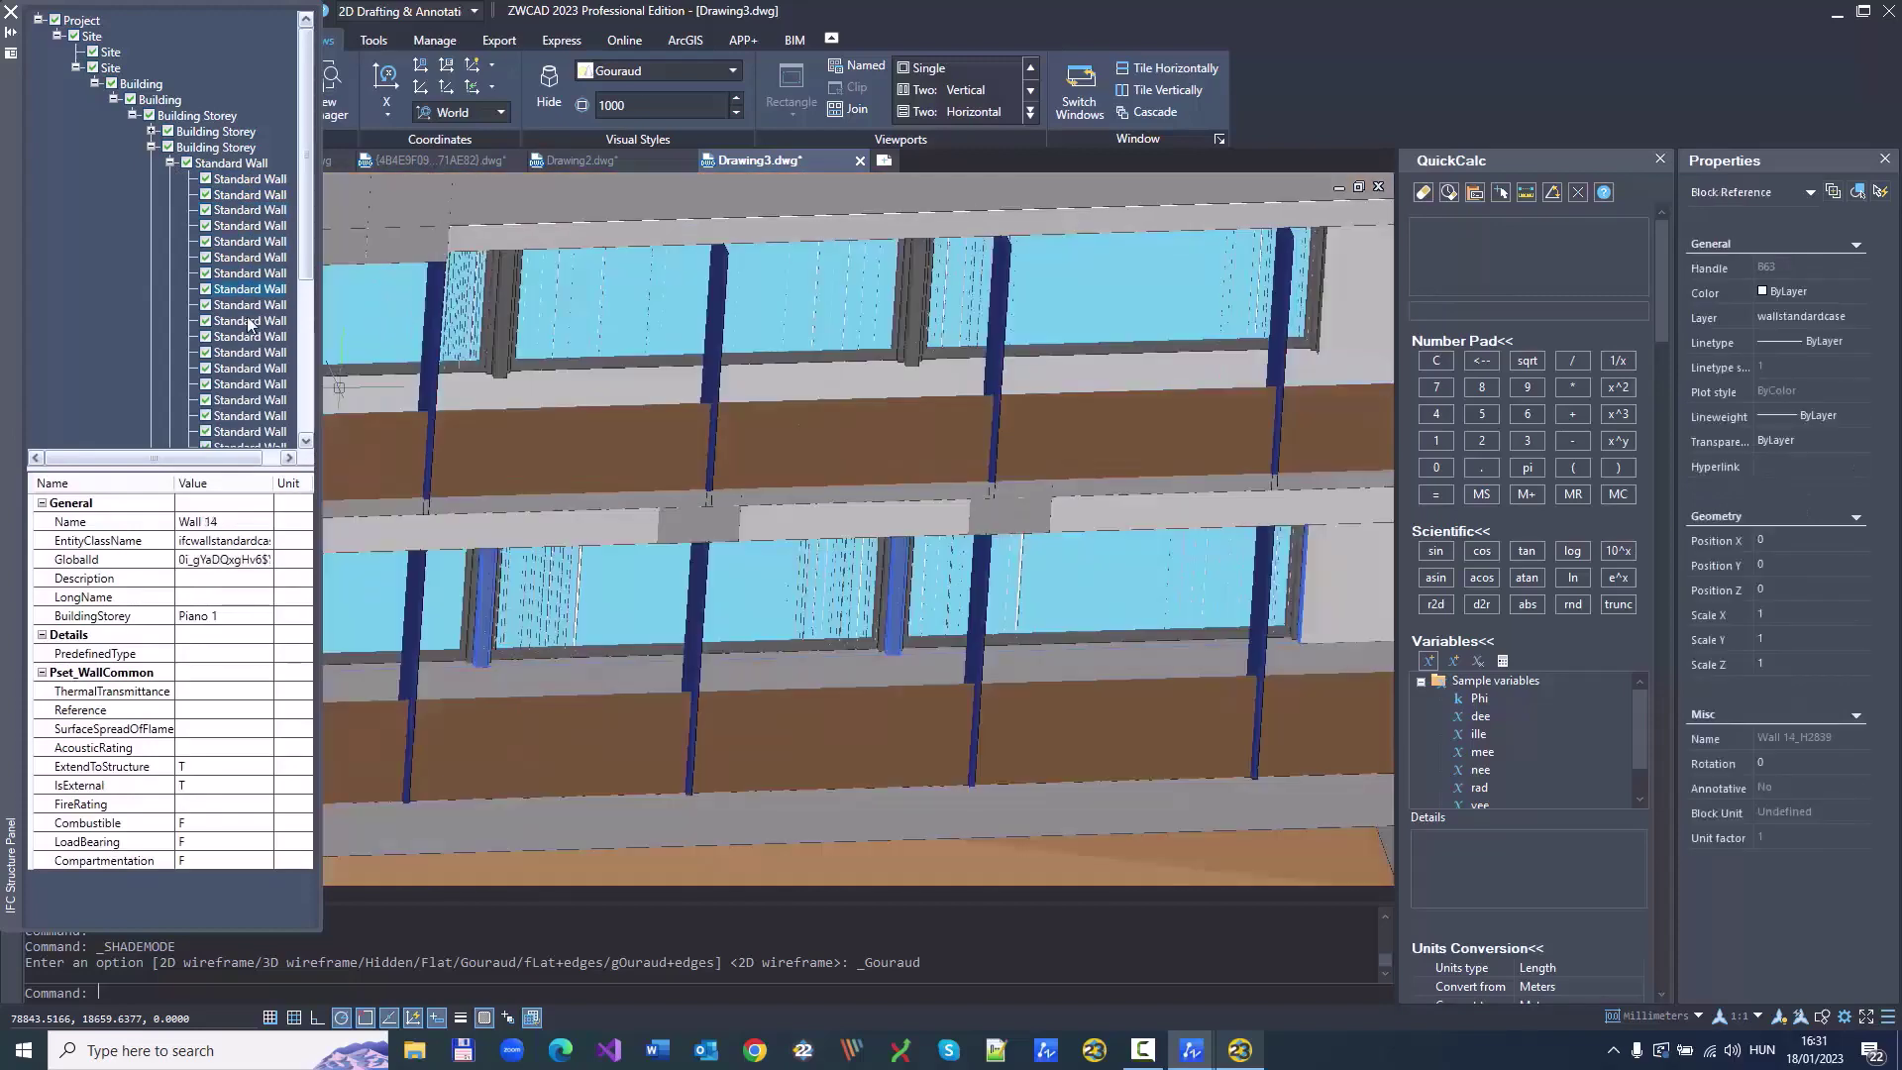
click(170, 163)
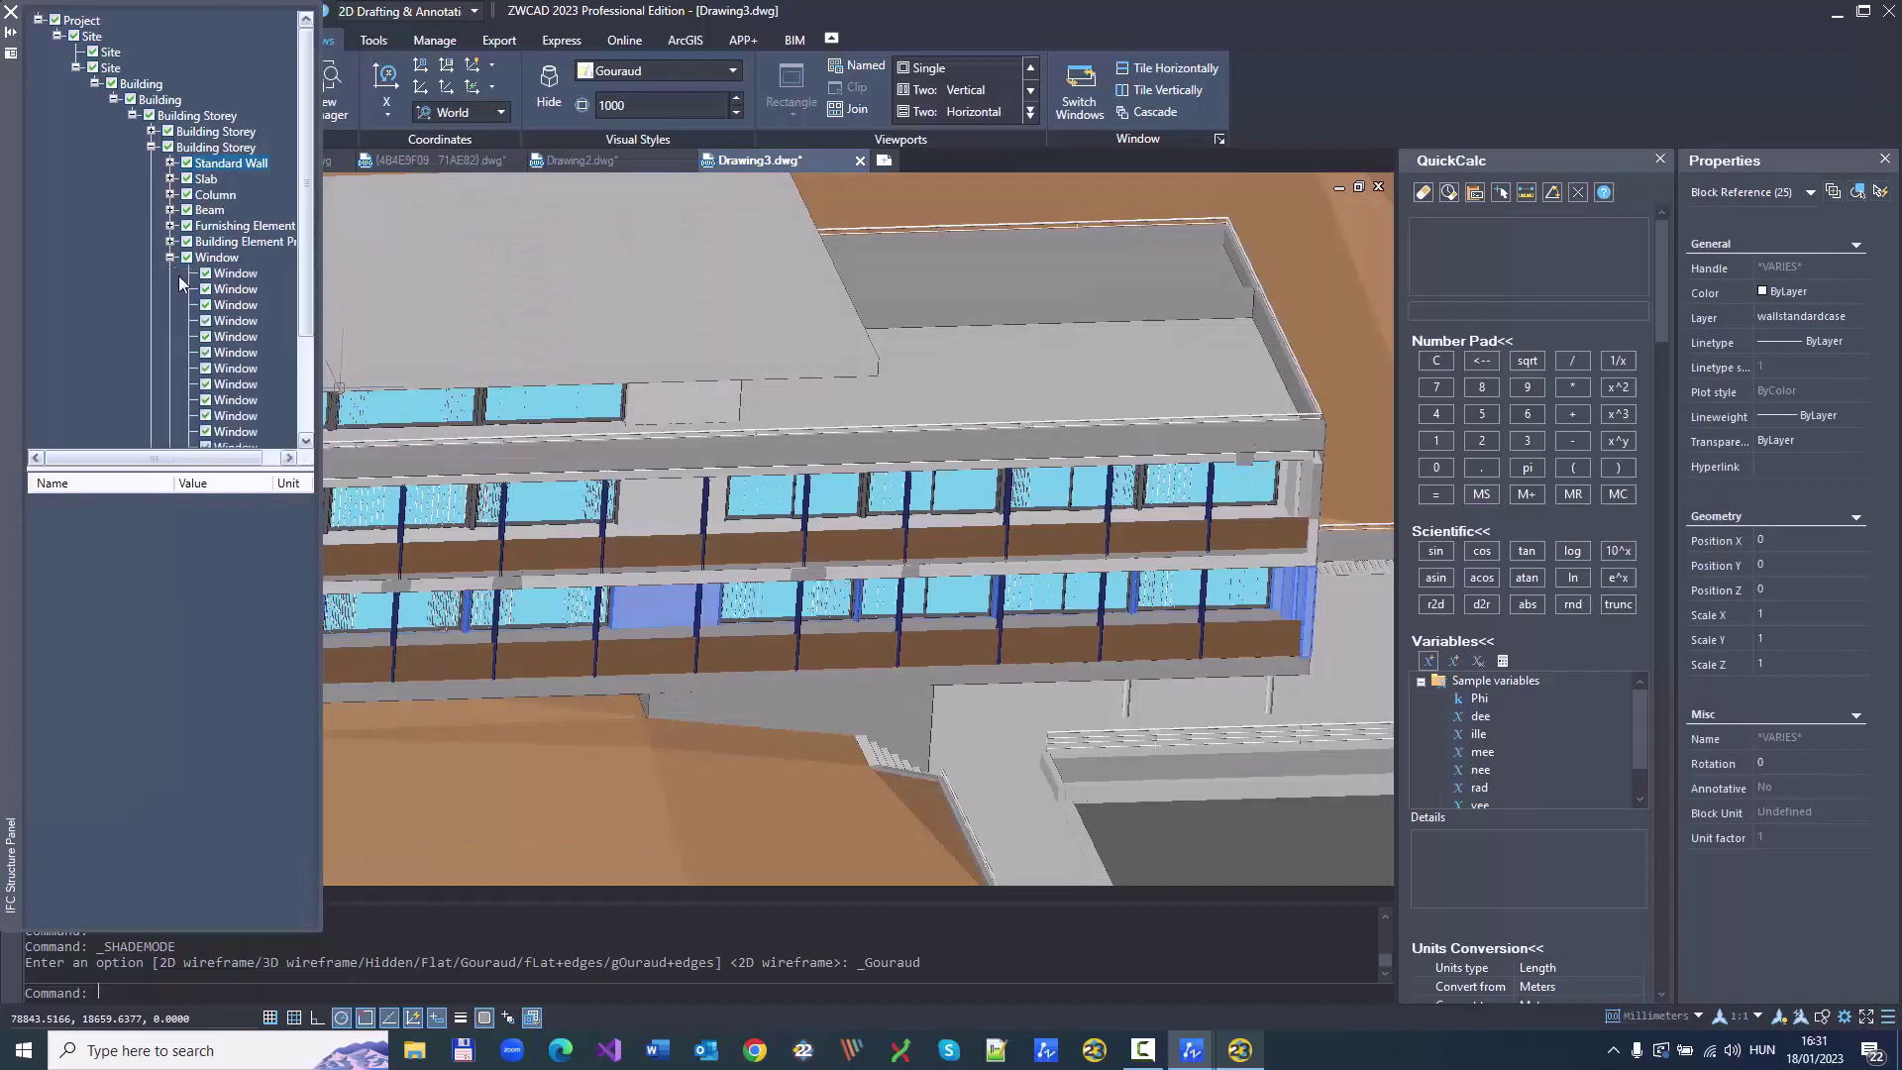
click(216, 257)
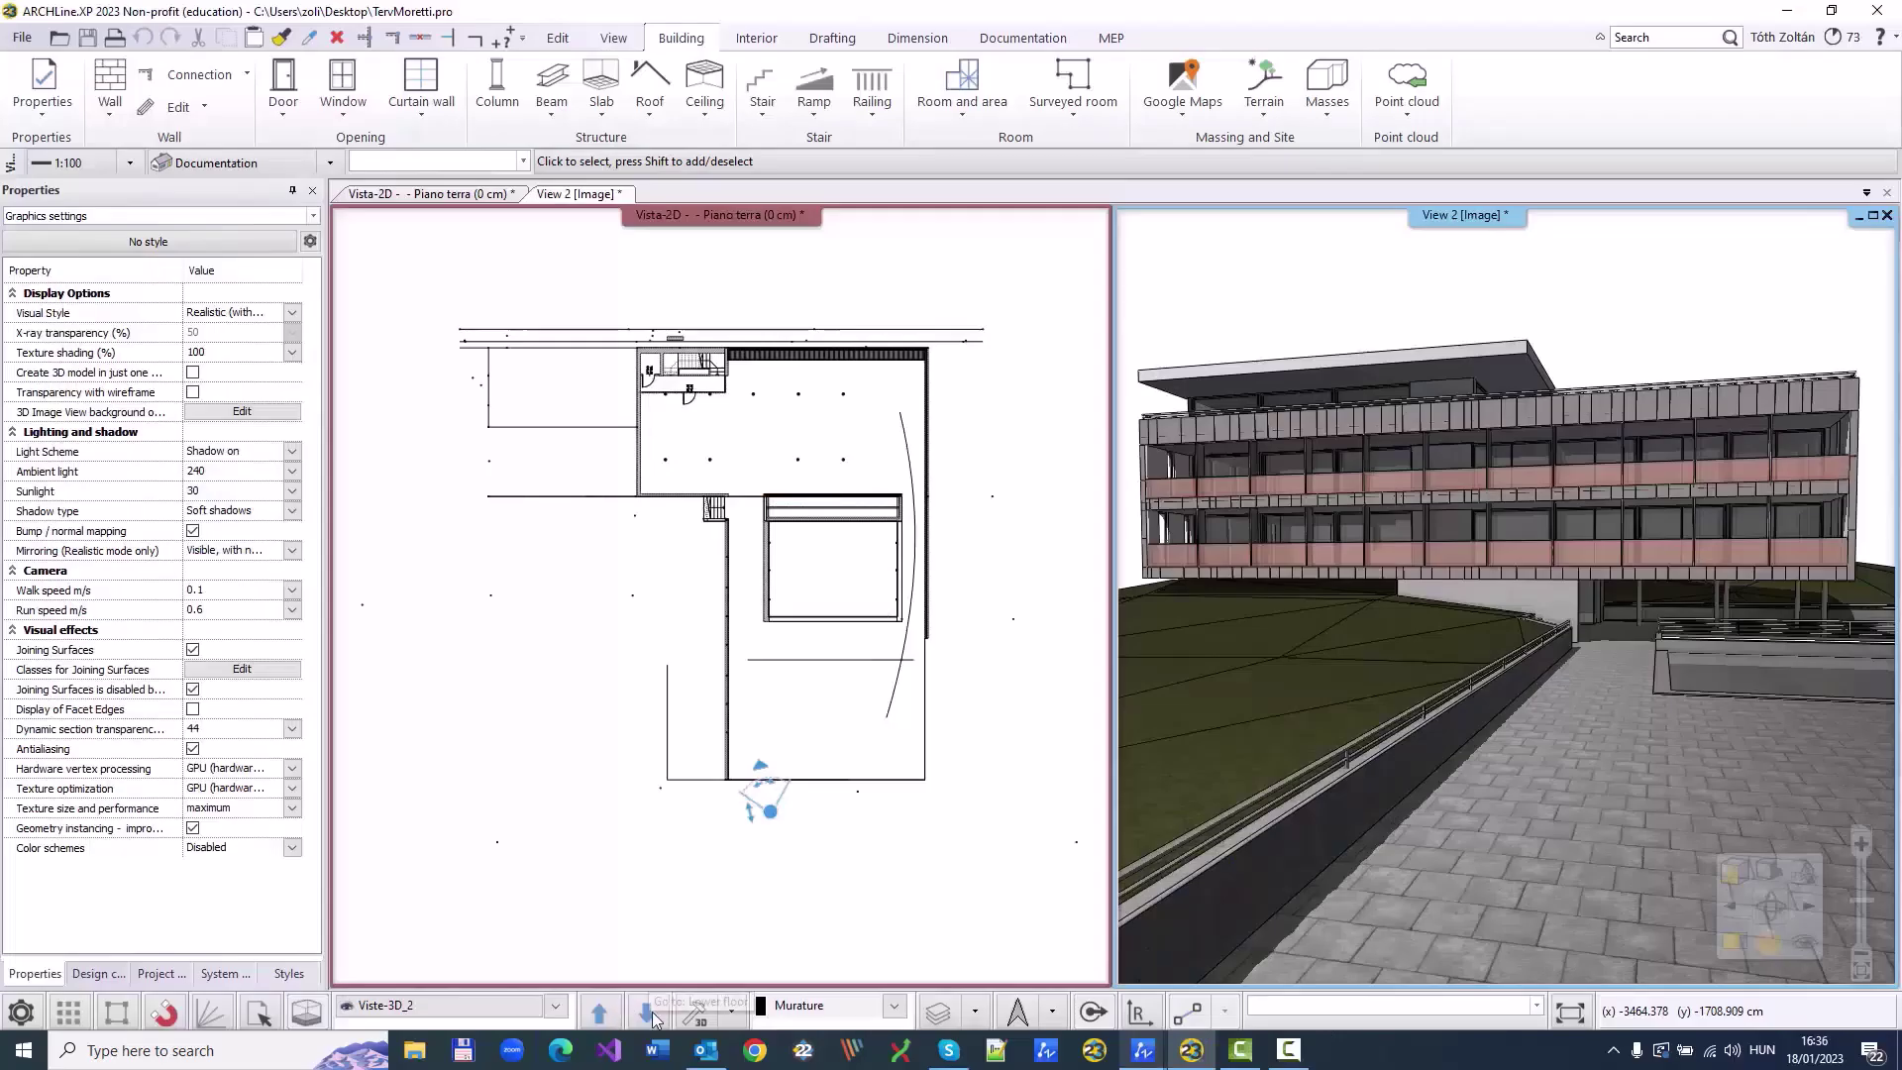
Step: In ARCHLine.XP, restore the saved perspective Viste_1 and set the shadow simulation time to 08:30
click(649, 1013)
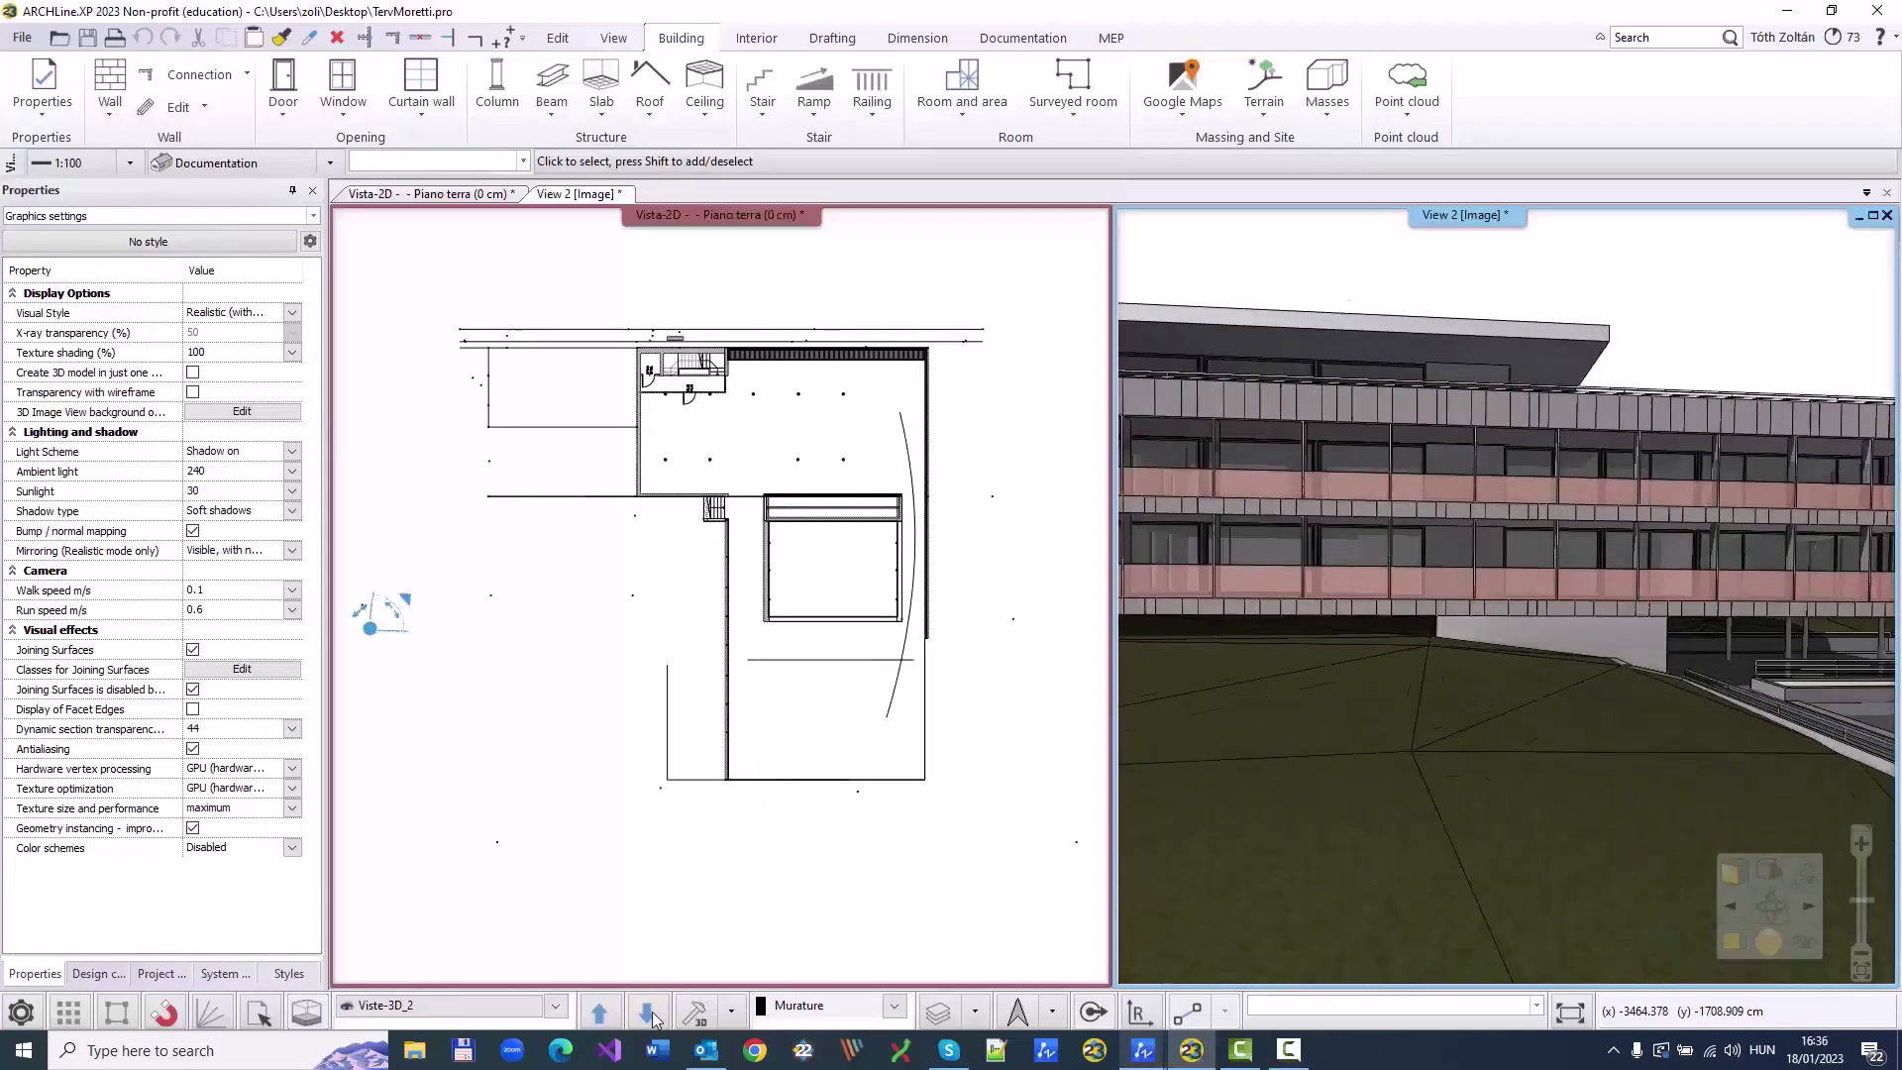
click(649, 1013)
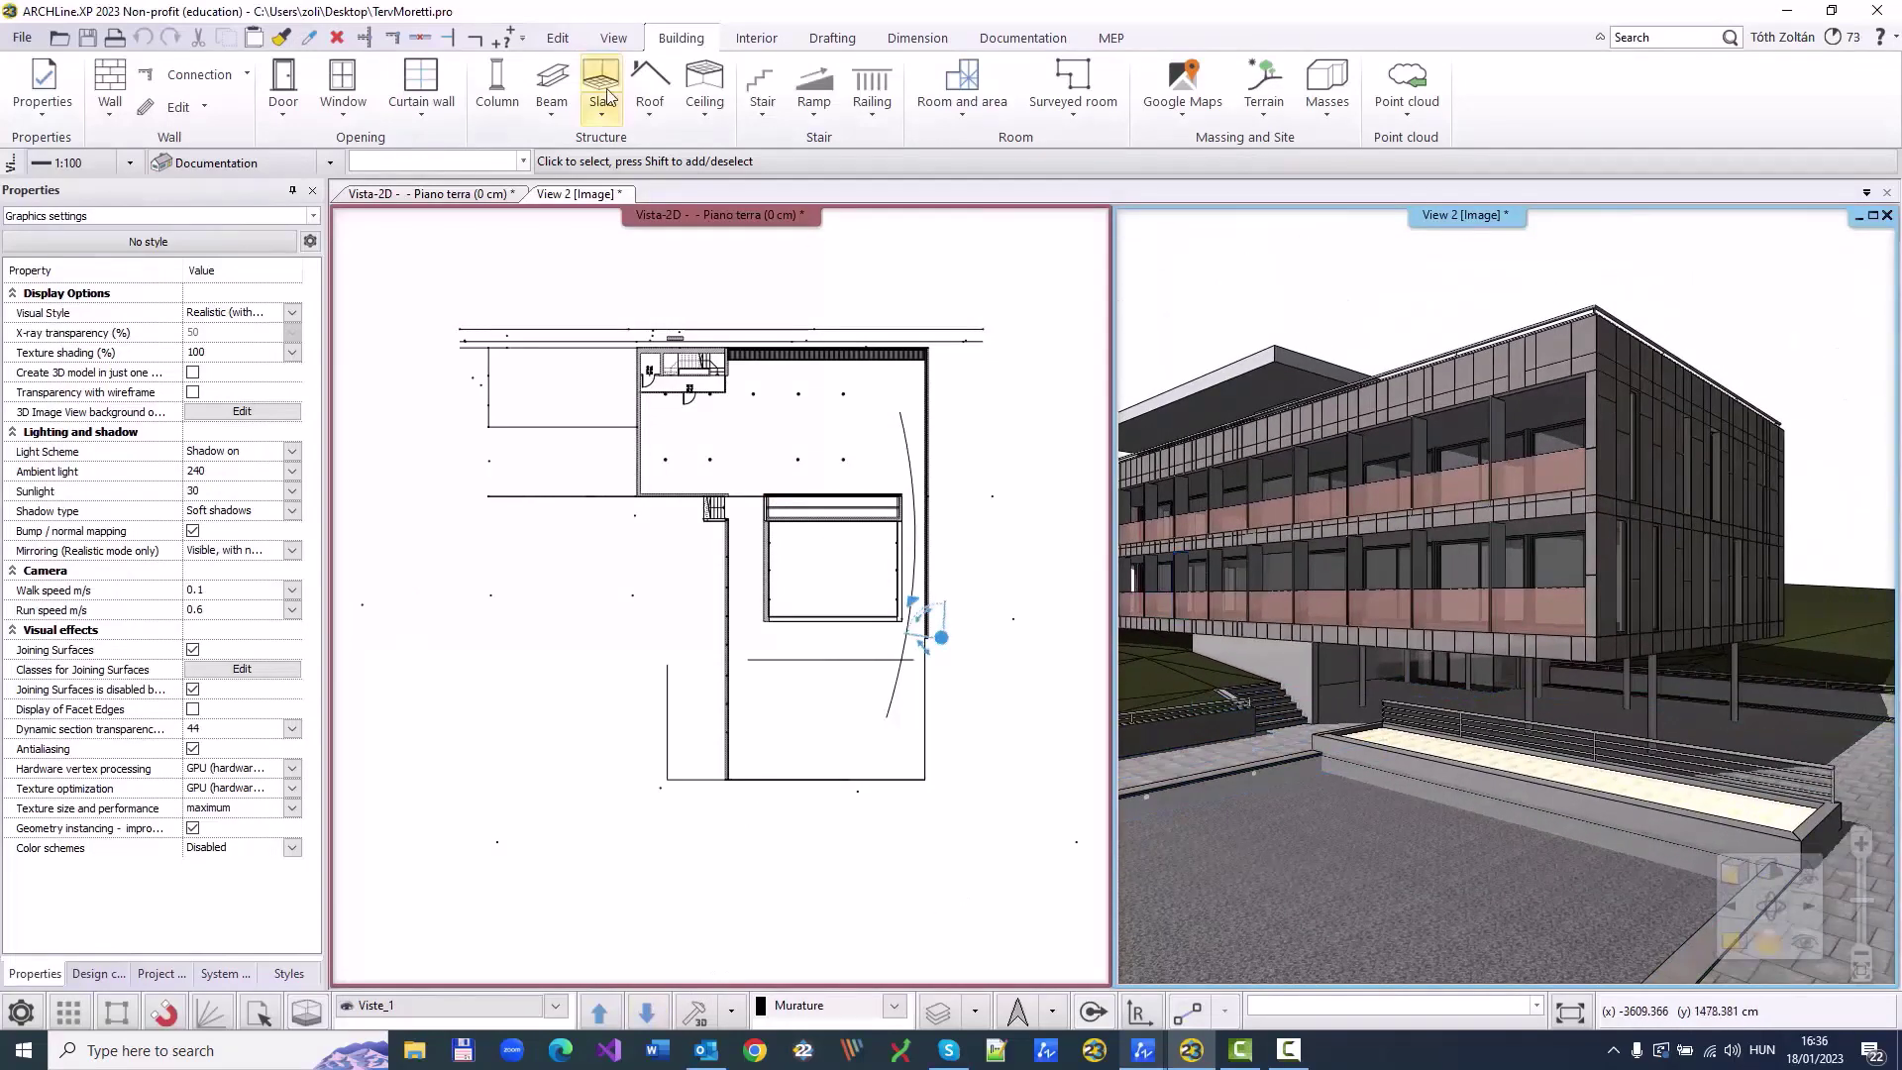
click(614, 38)
click(1011, 116)
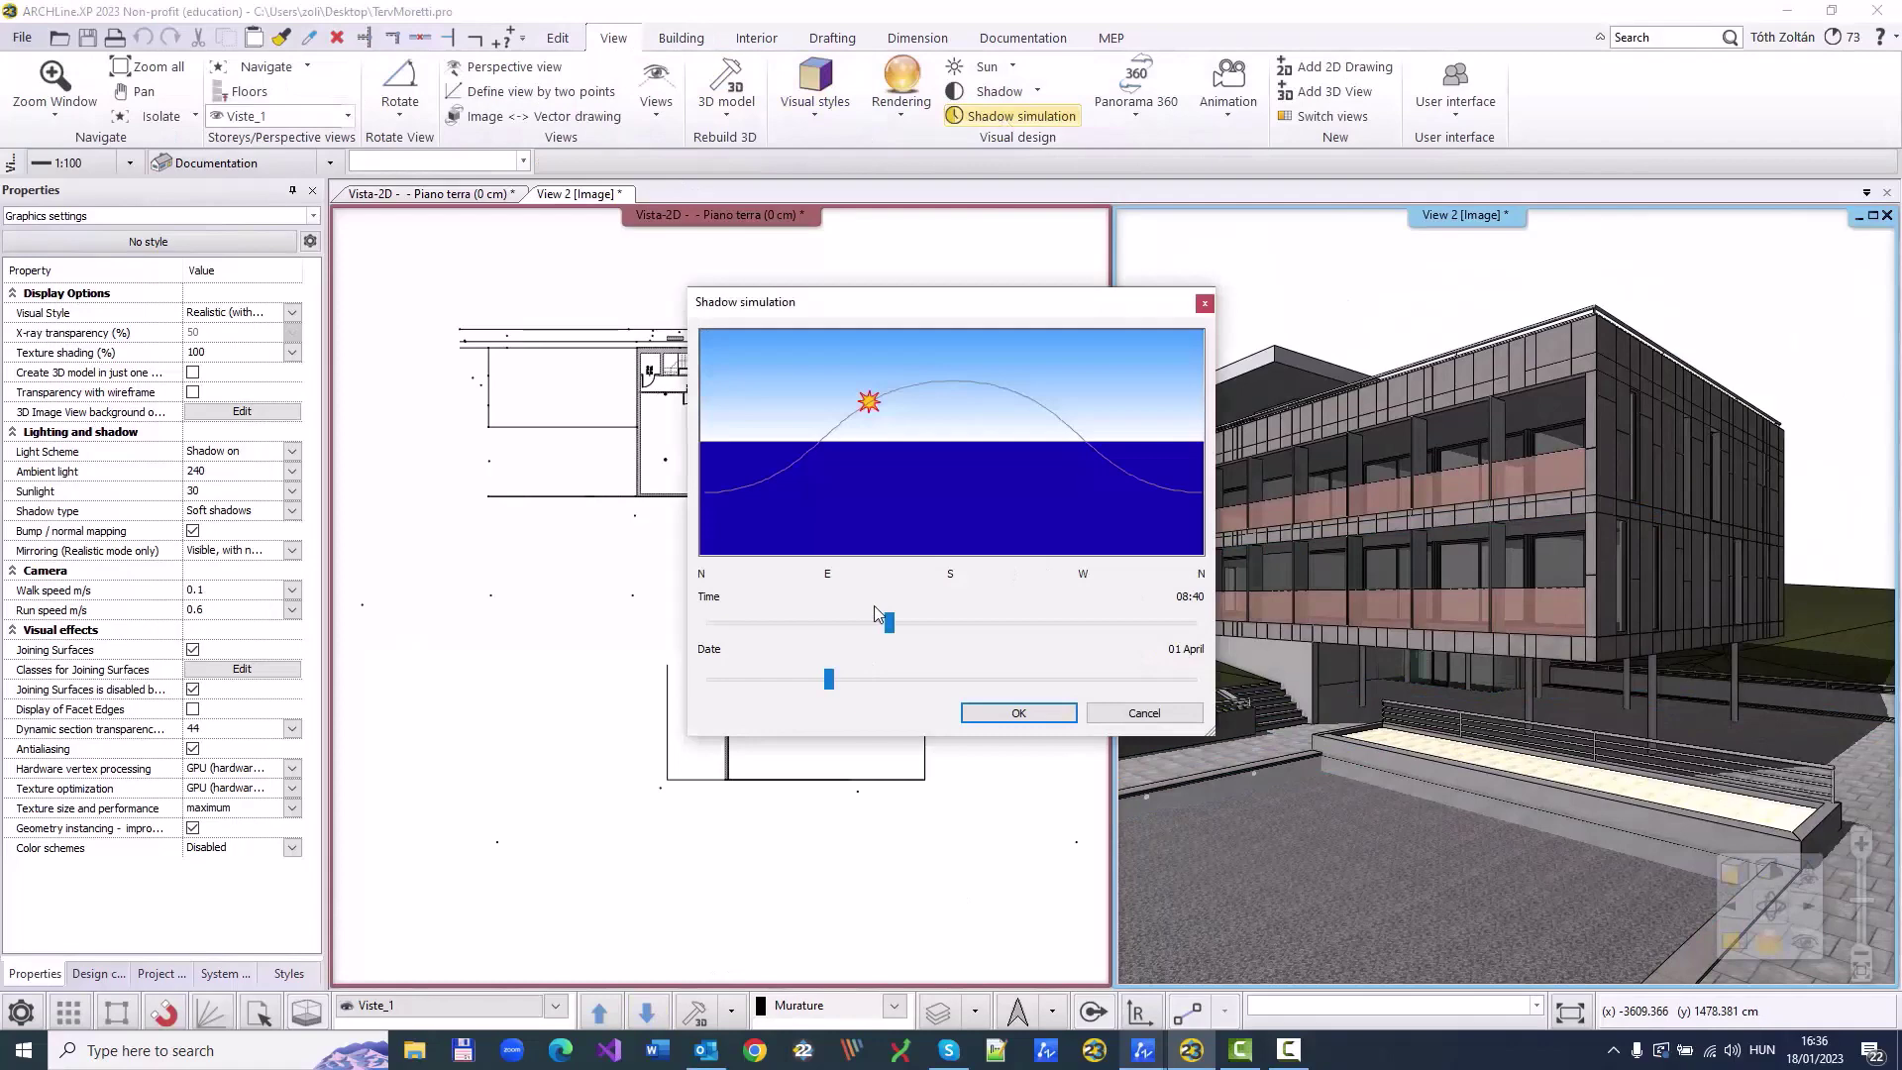
mouse_move(889, 622)
mouse_down()
mouse_move(850, 626)
mouse_move(1001, 632)
mouse_move(887, 639)
mouse_up()
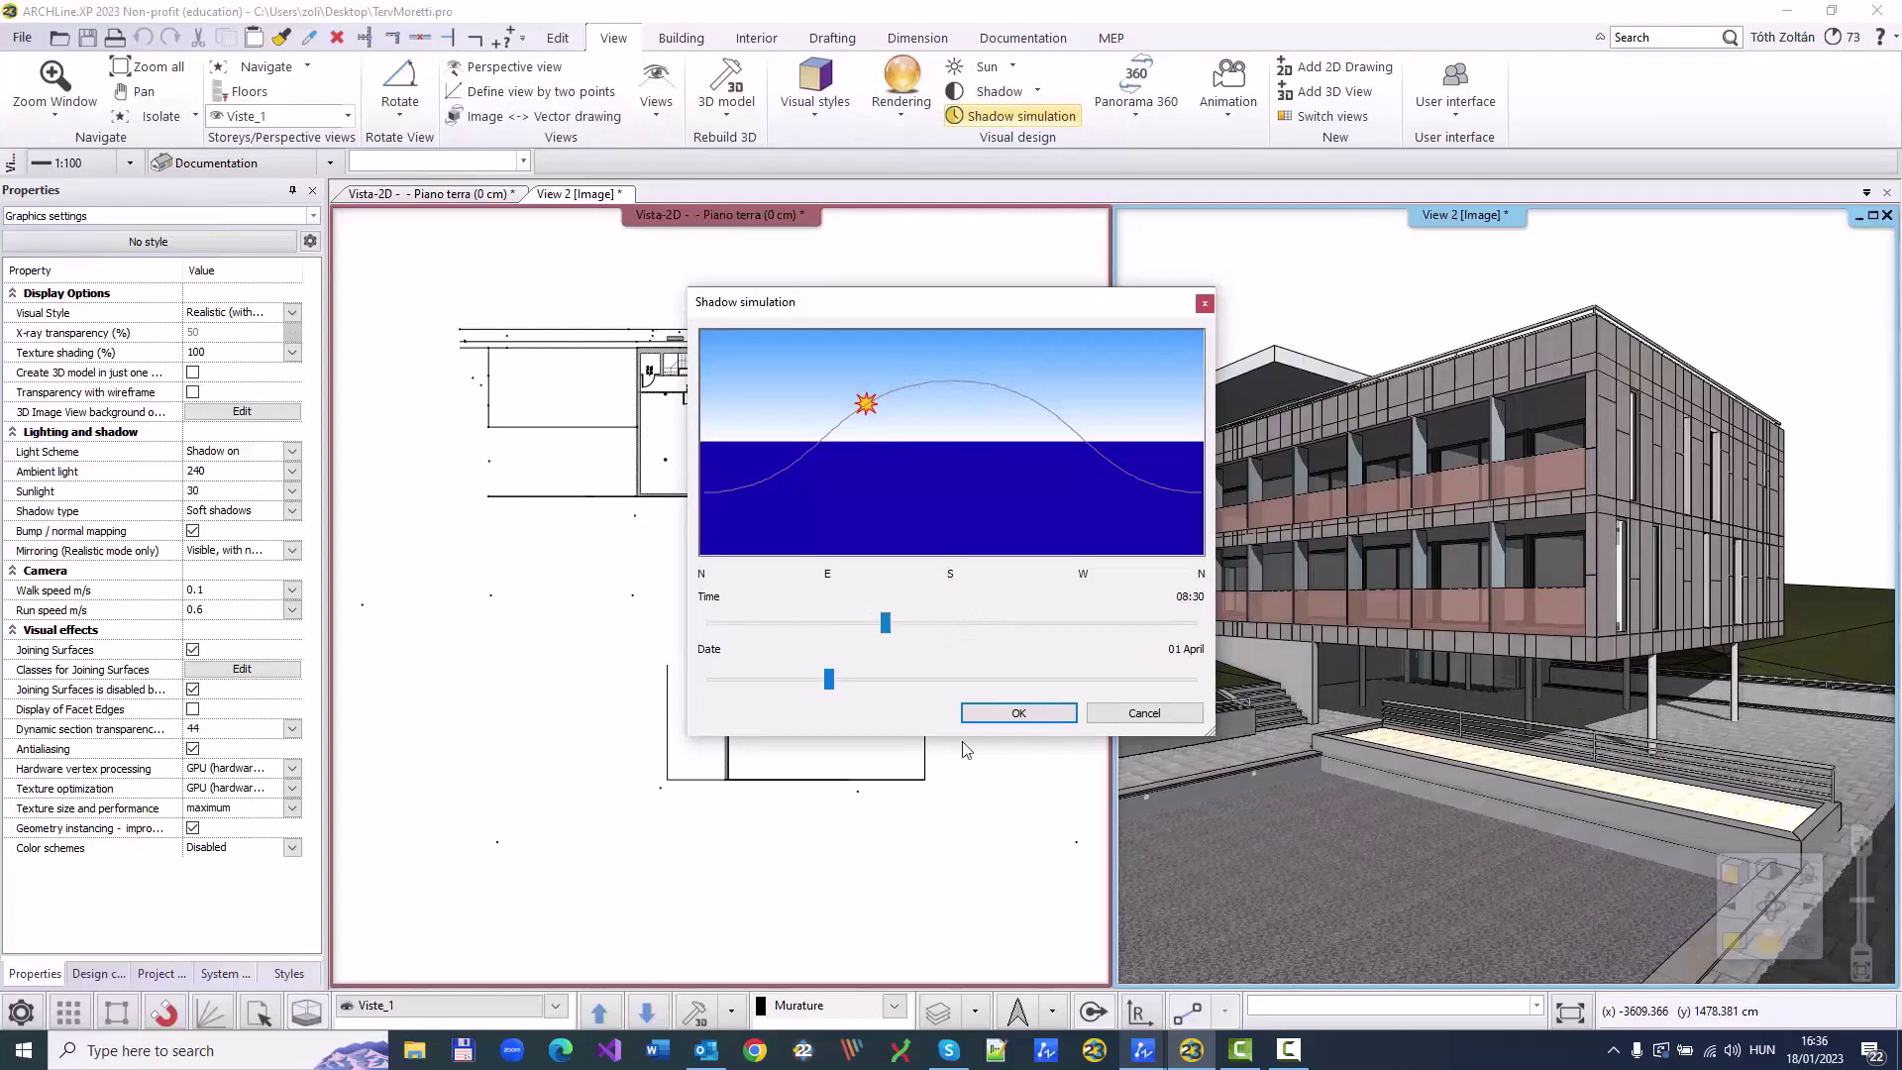
click(1019, 713)
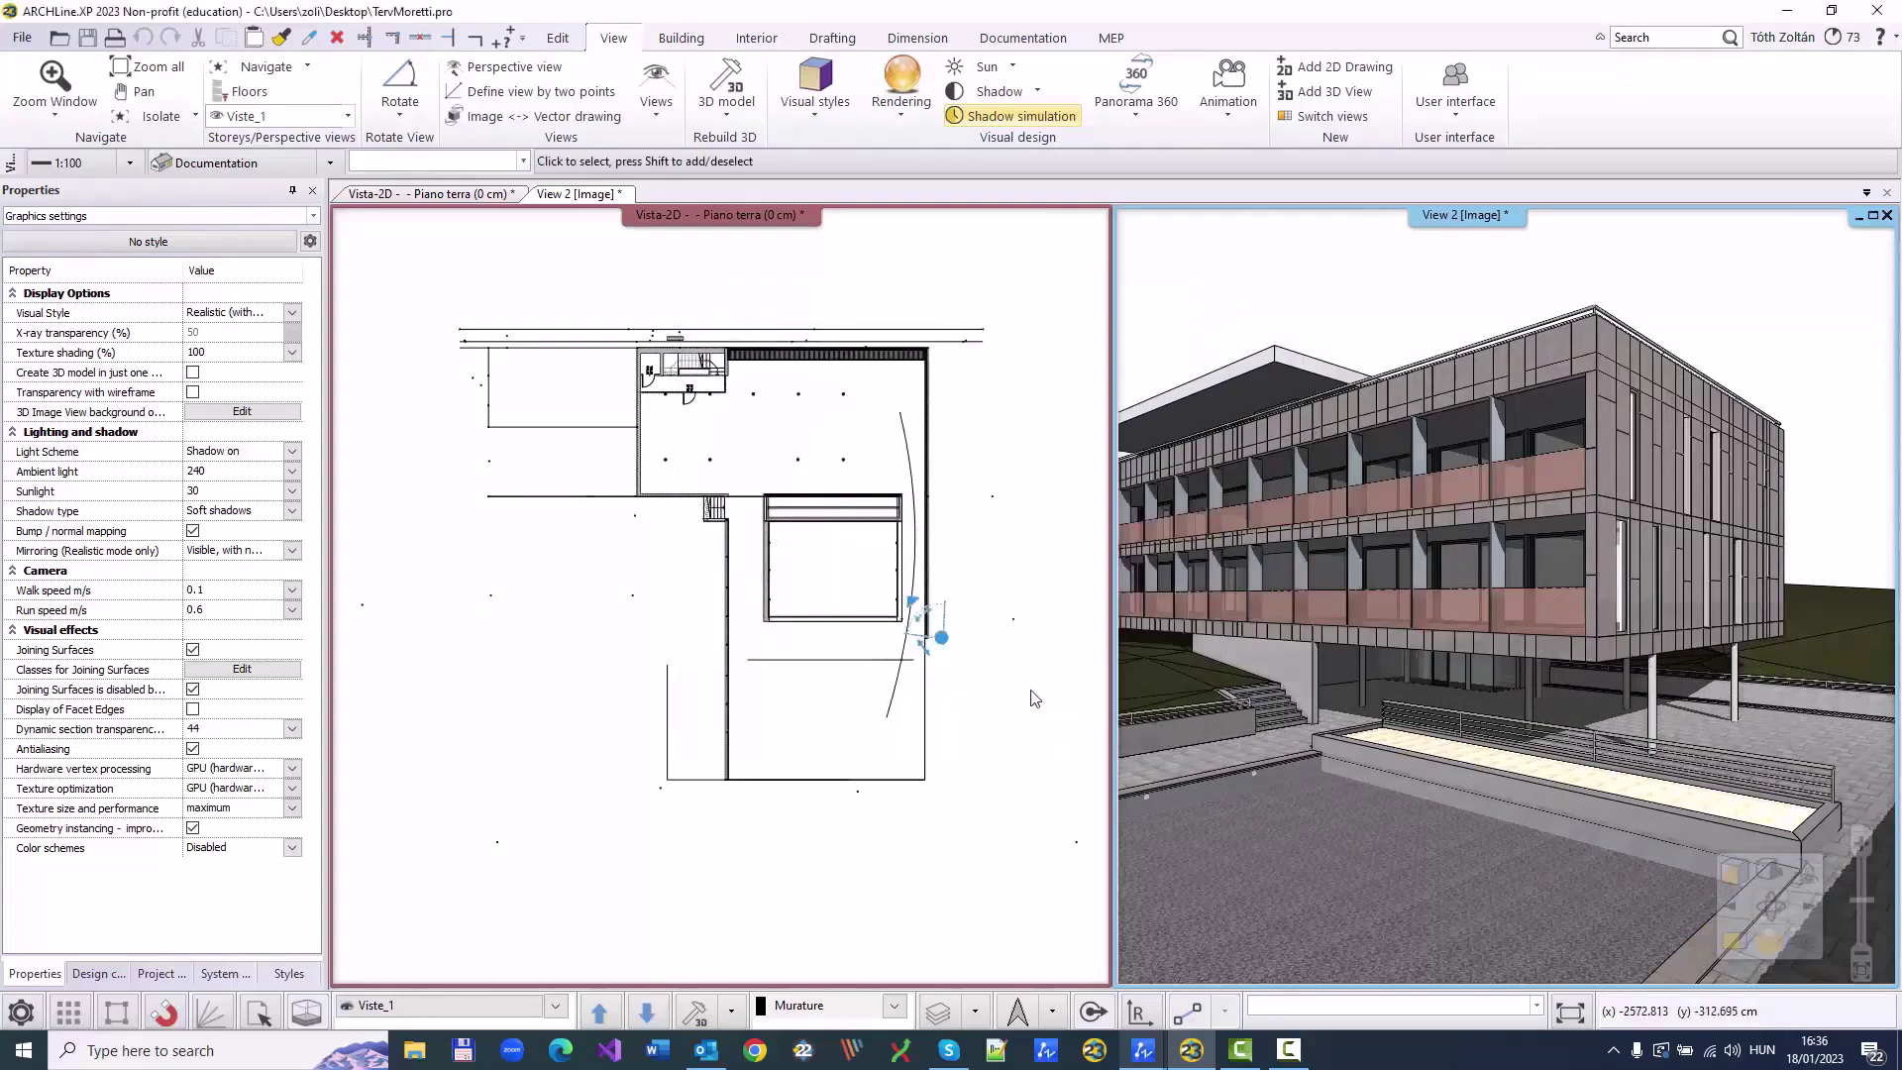
Step: Render the 3D view with standalone rendering at 1280x720 (Widescreen 16:9 - HD) resolution
click(1768, 941)
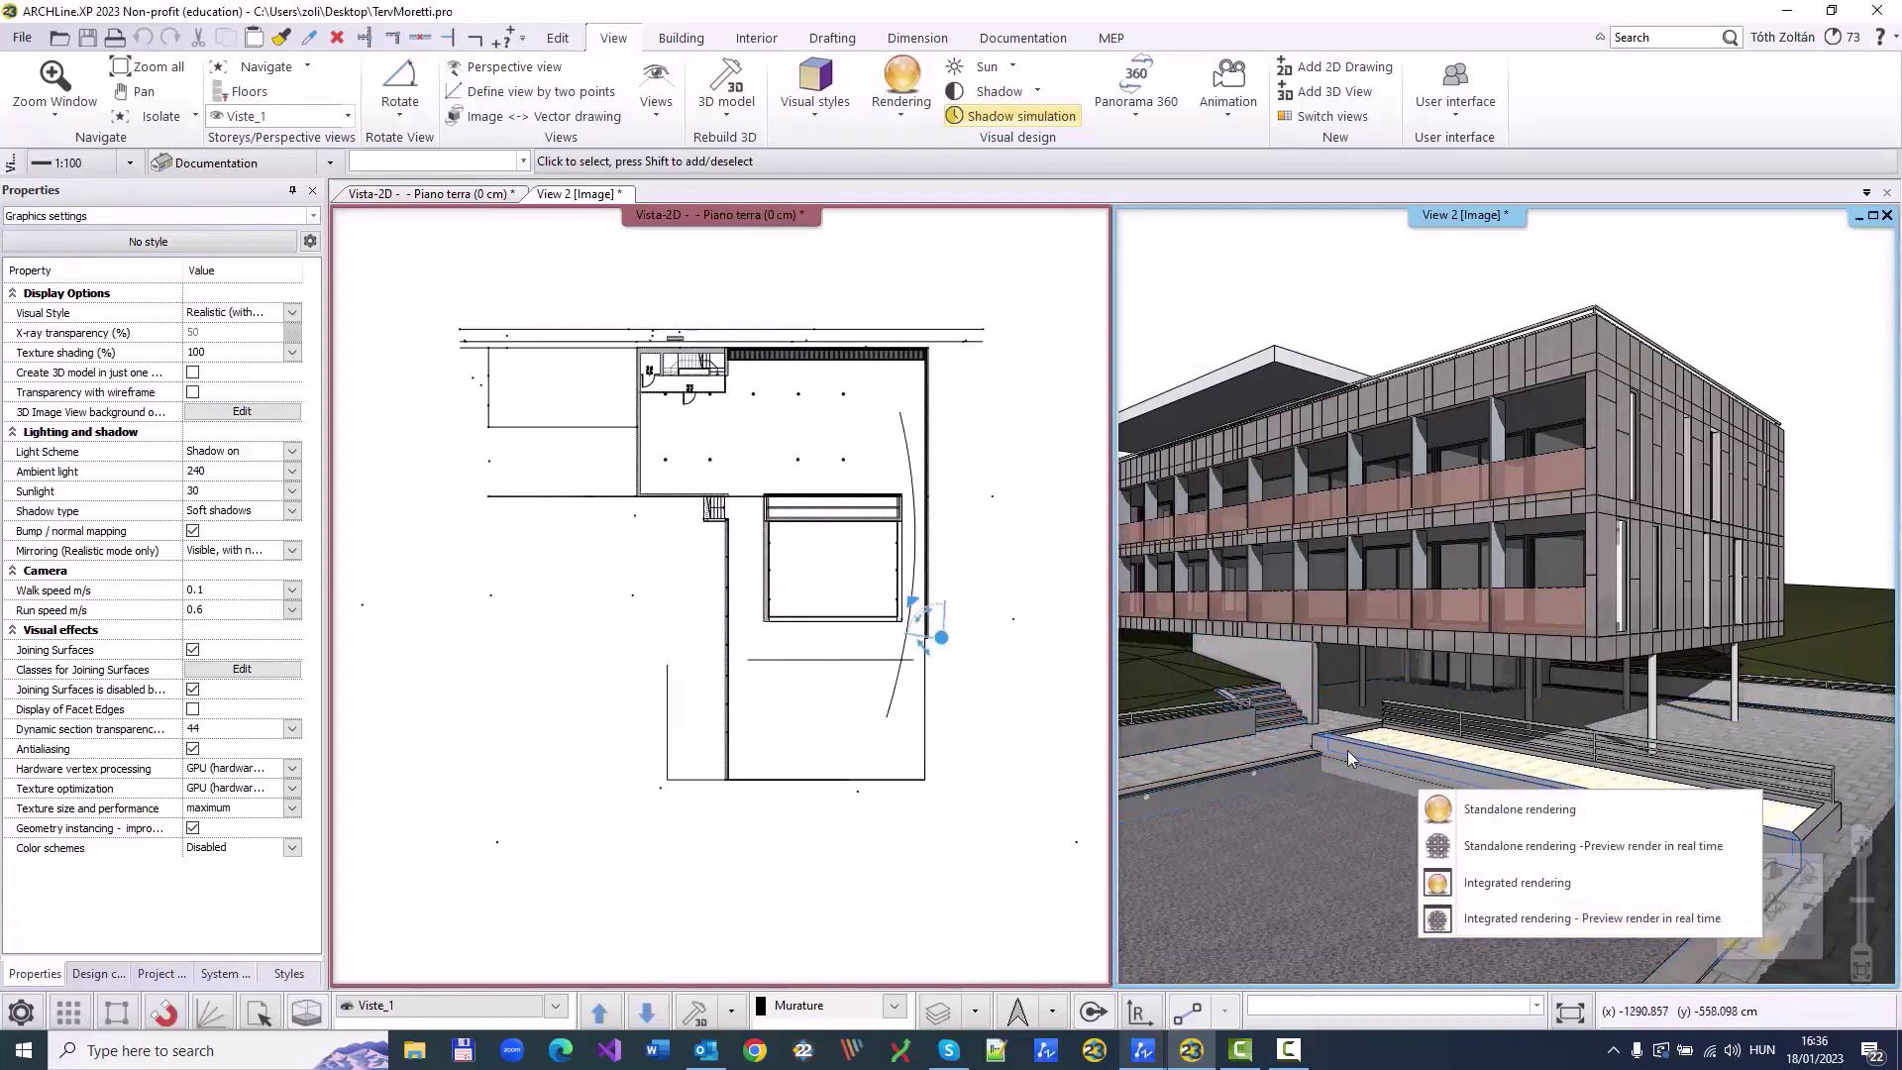
click(1520, 808)
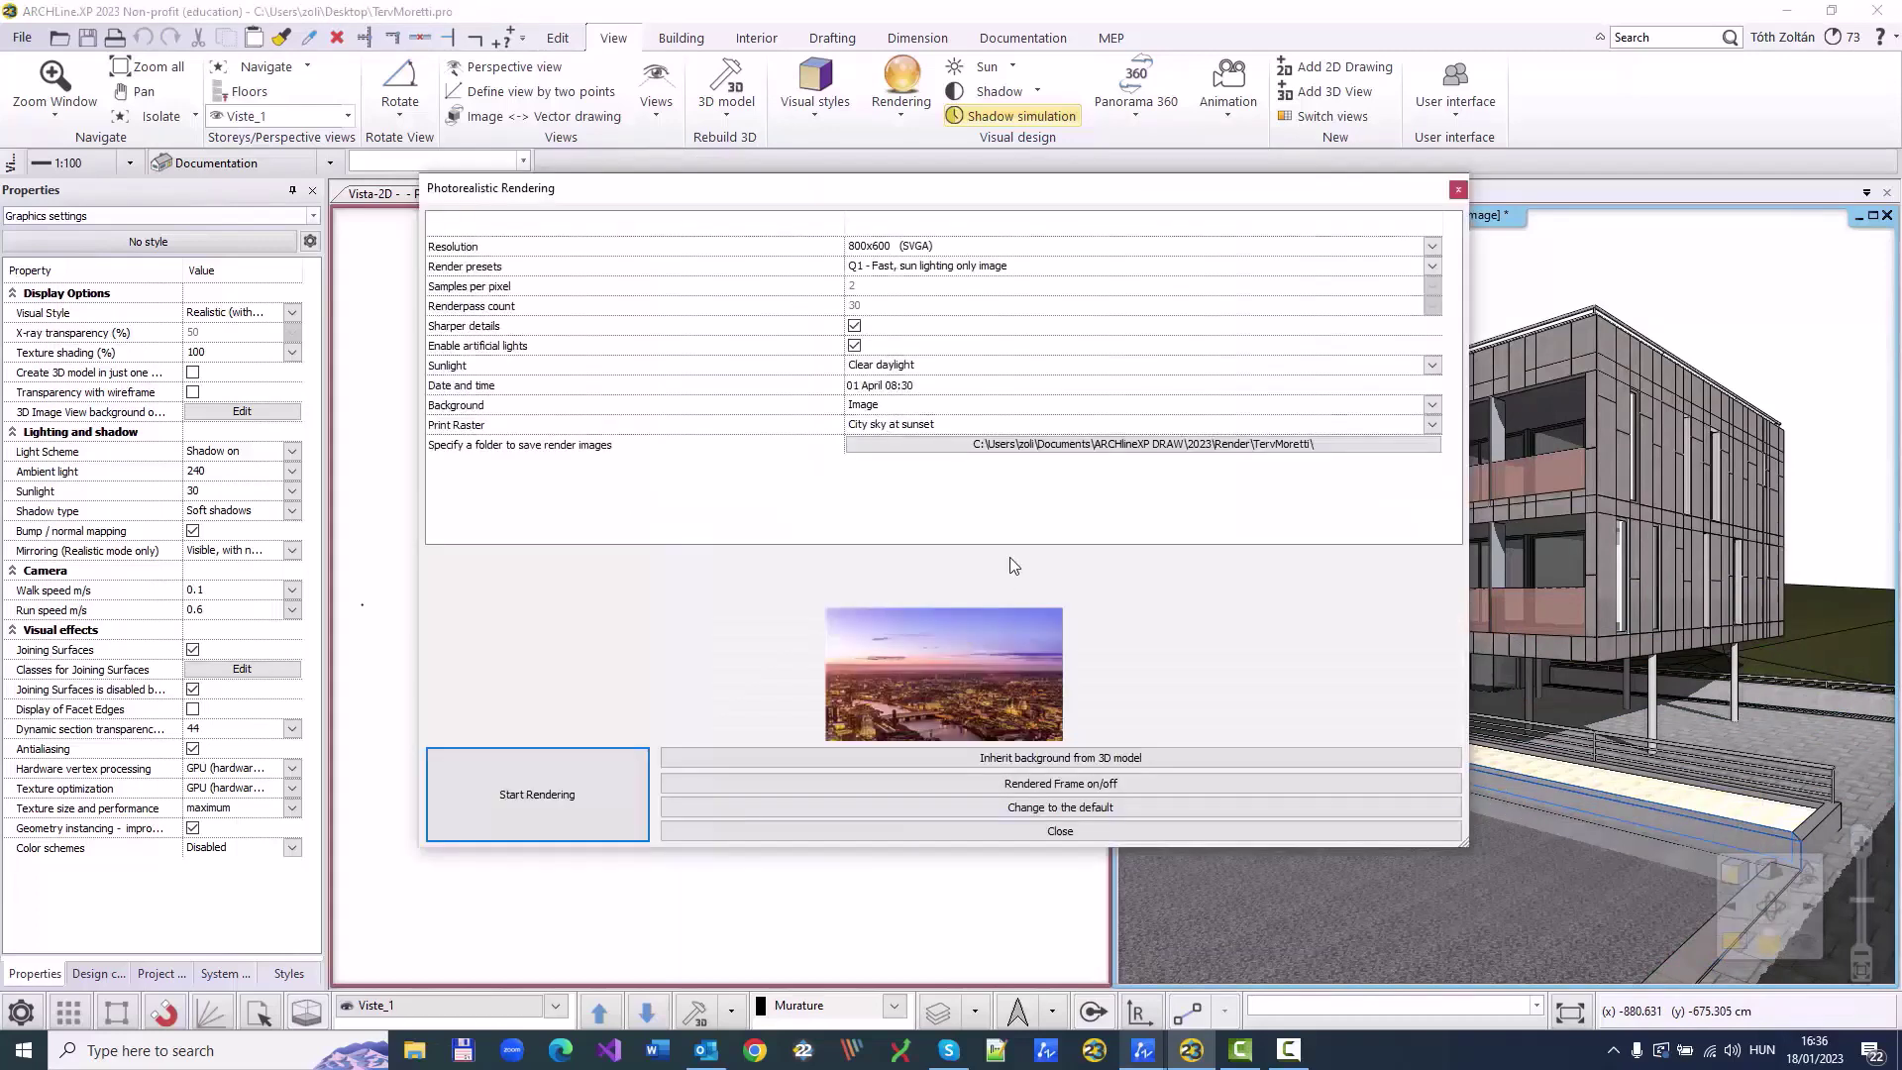
click(1432, 246)
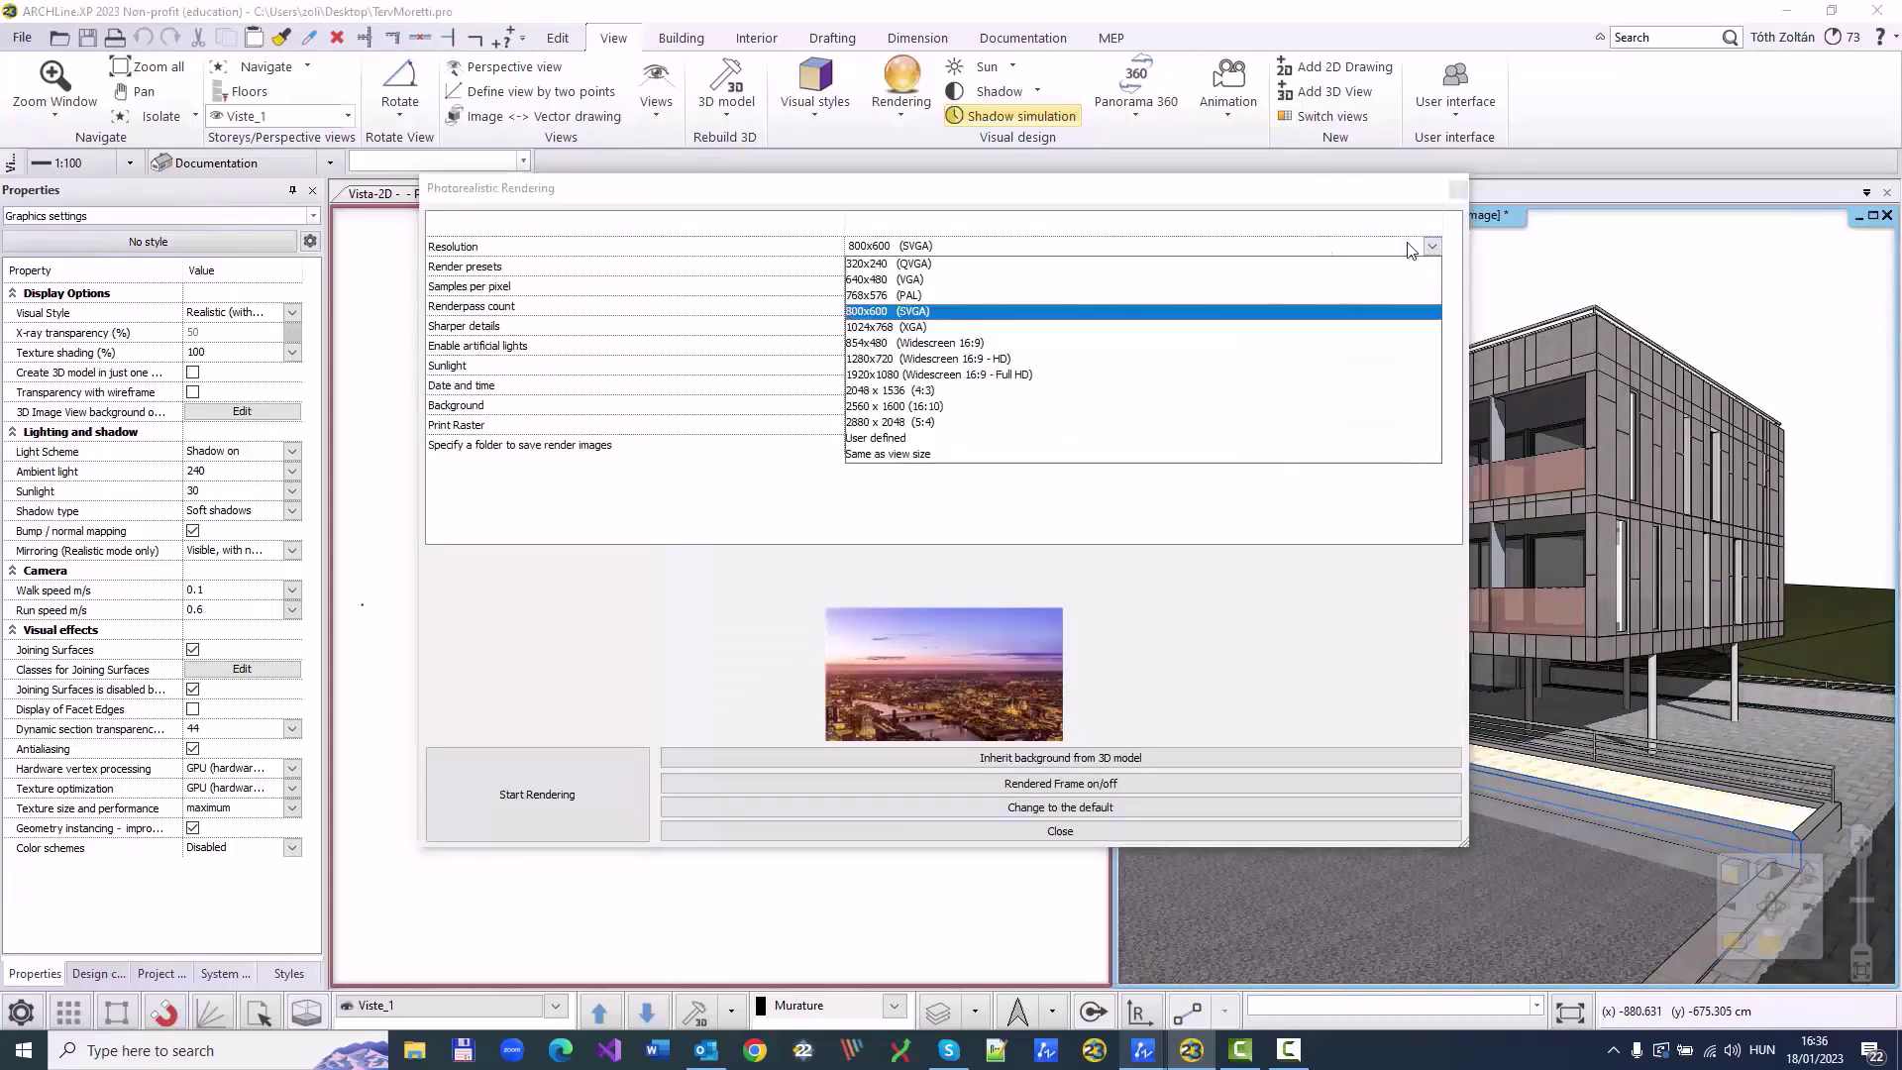
click(906, 359)
key(Return)
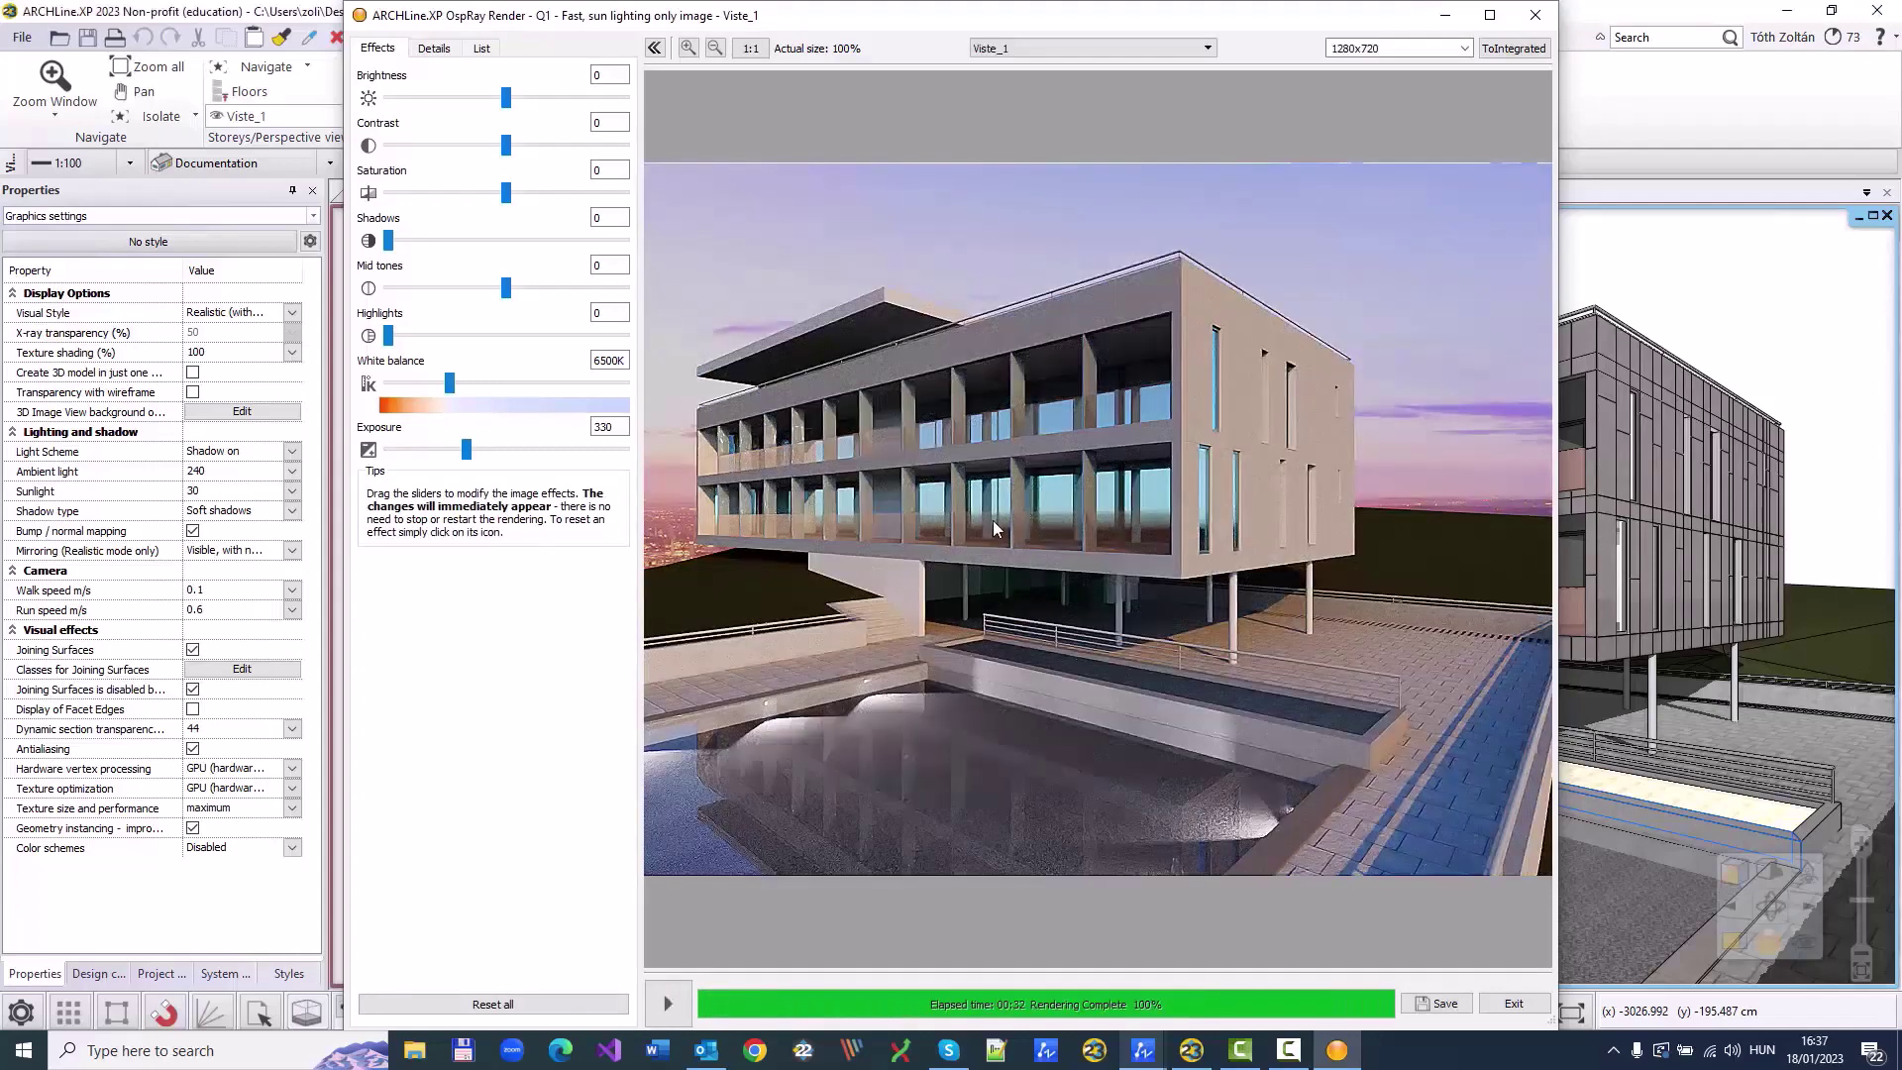
Step: Widen the render window and inspect the rendered building image
drag(1049, 499, 1083, 598)
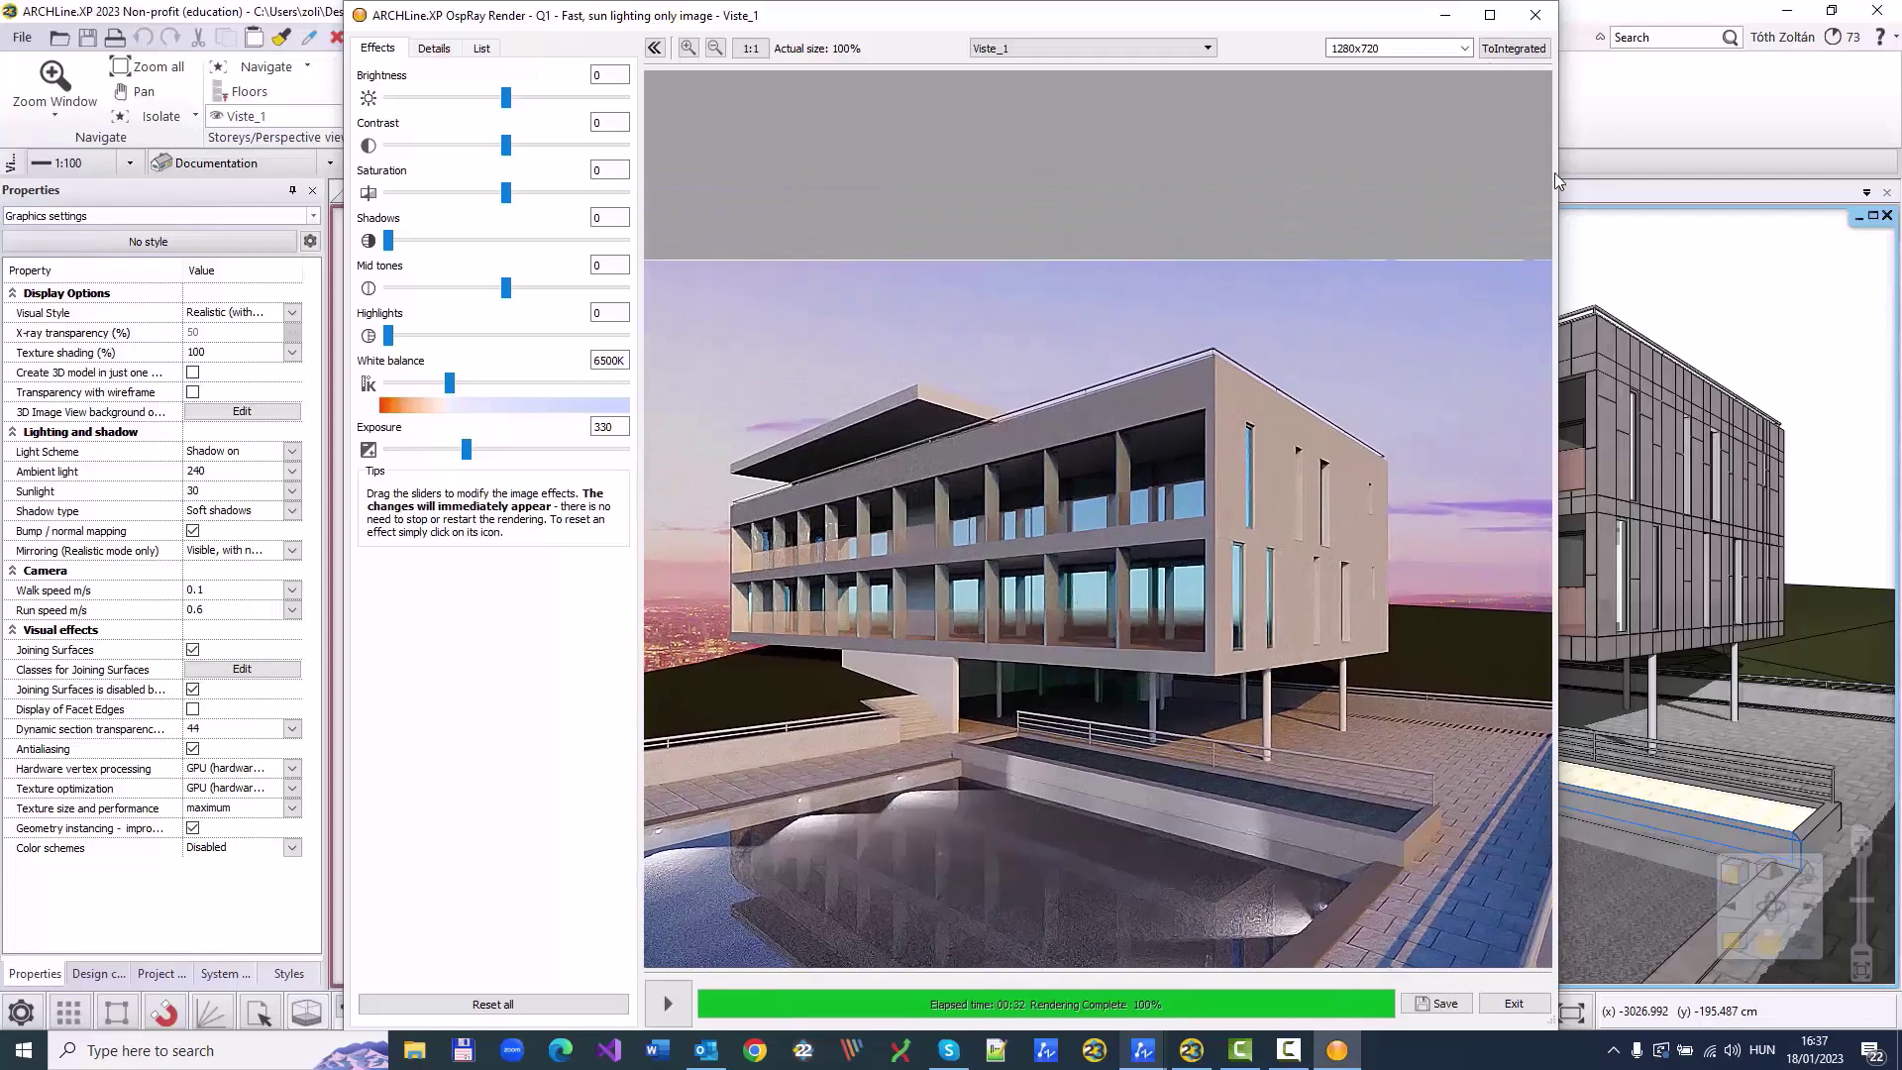
drag(1554, 178, 1840, 181)
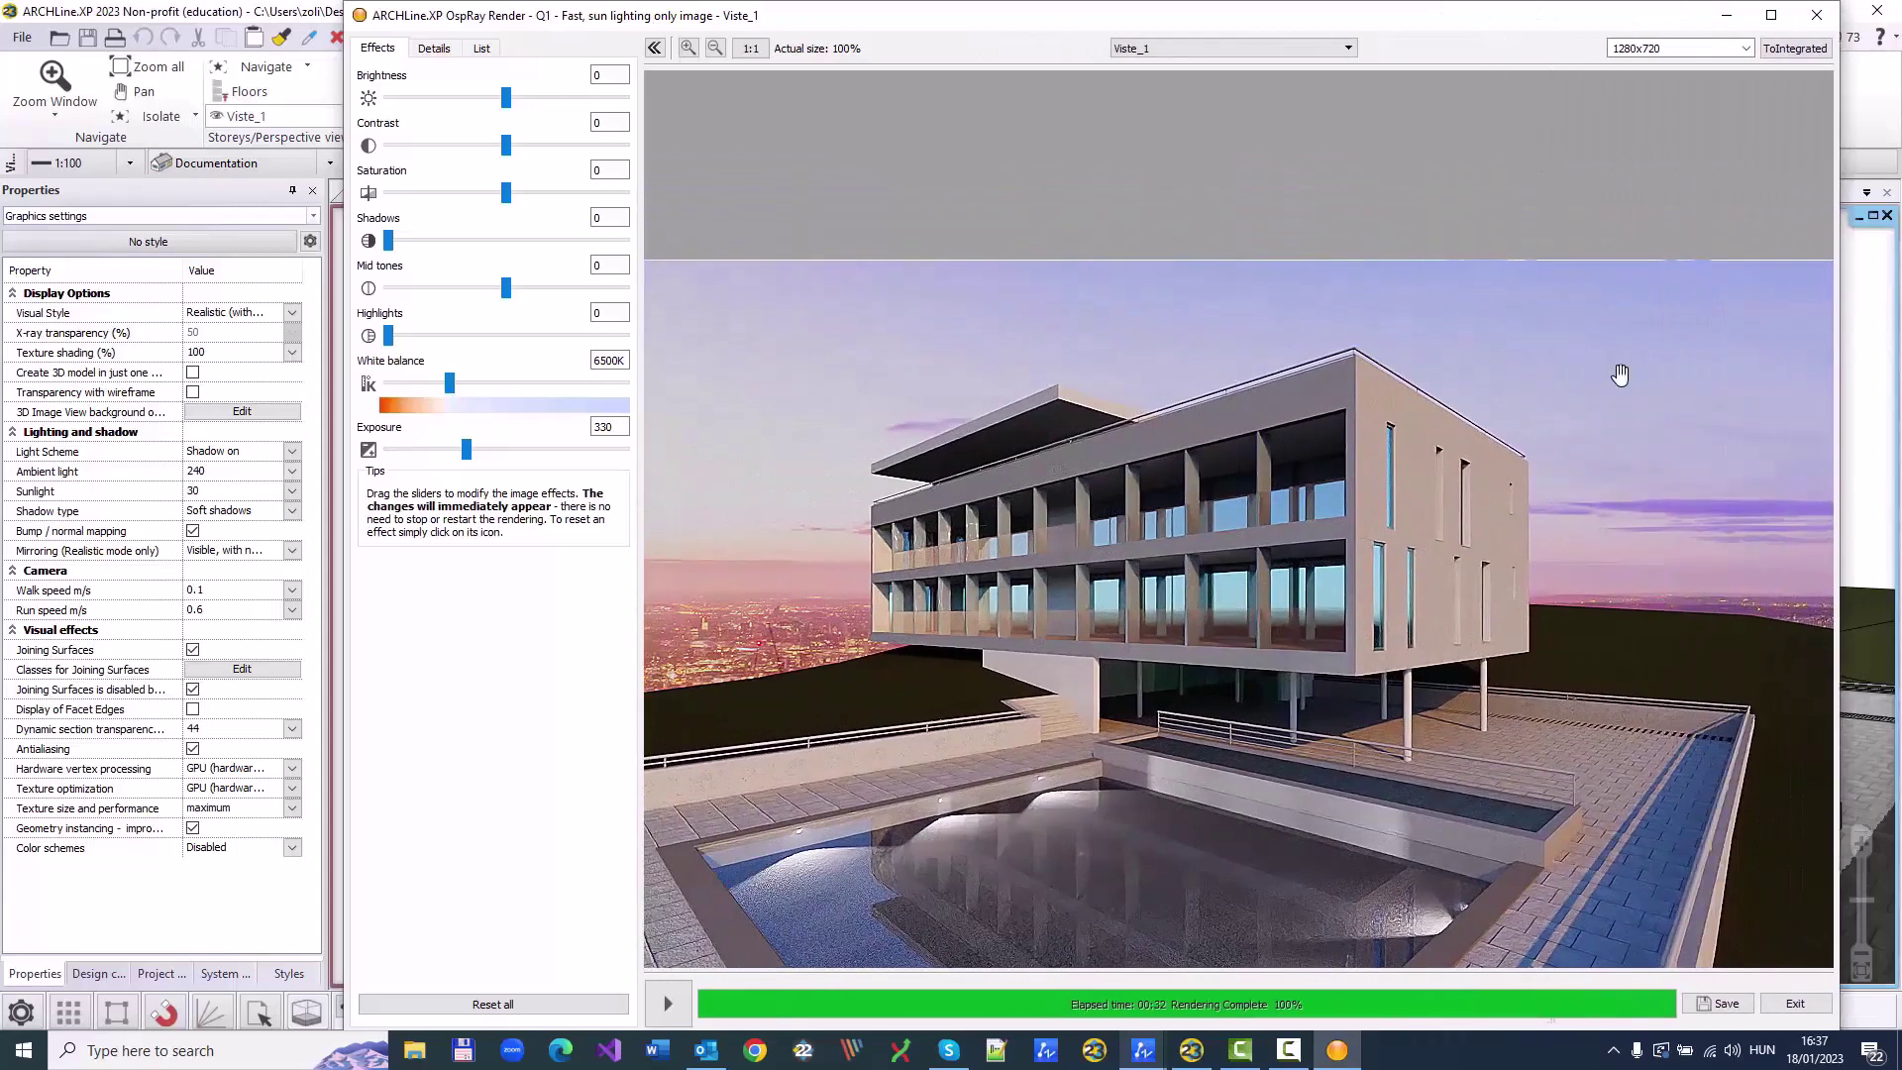
scroll(1436, 359, up, 1)
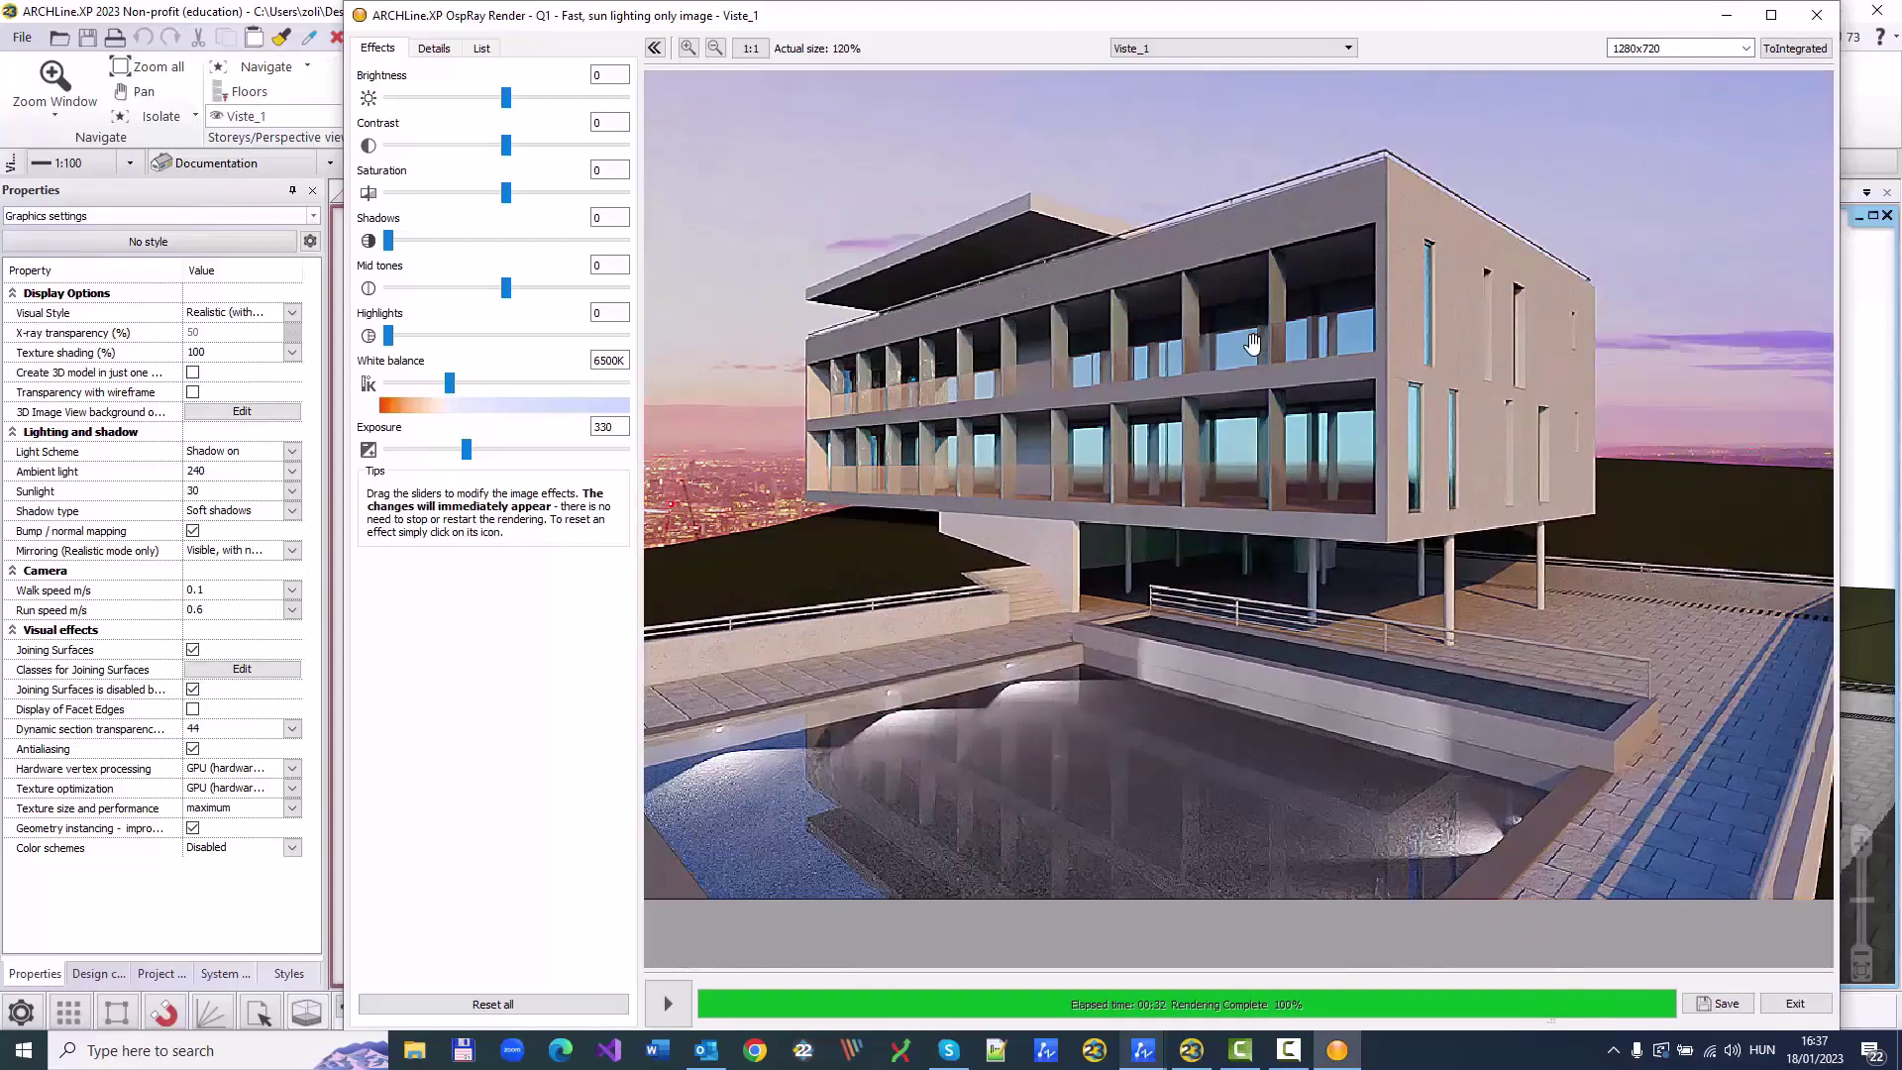
scroll(1347, 414, down, 1)
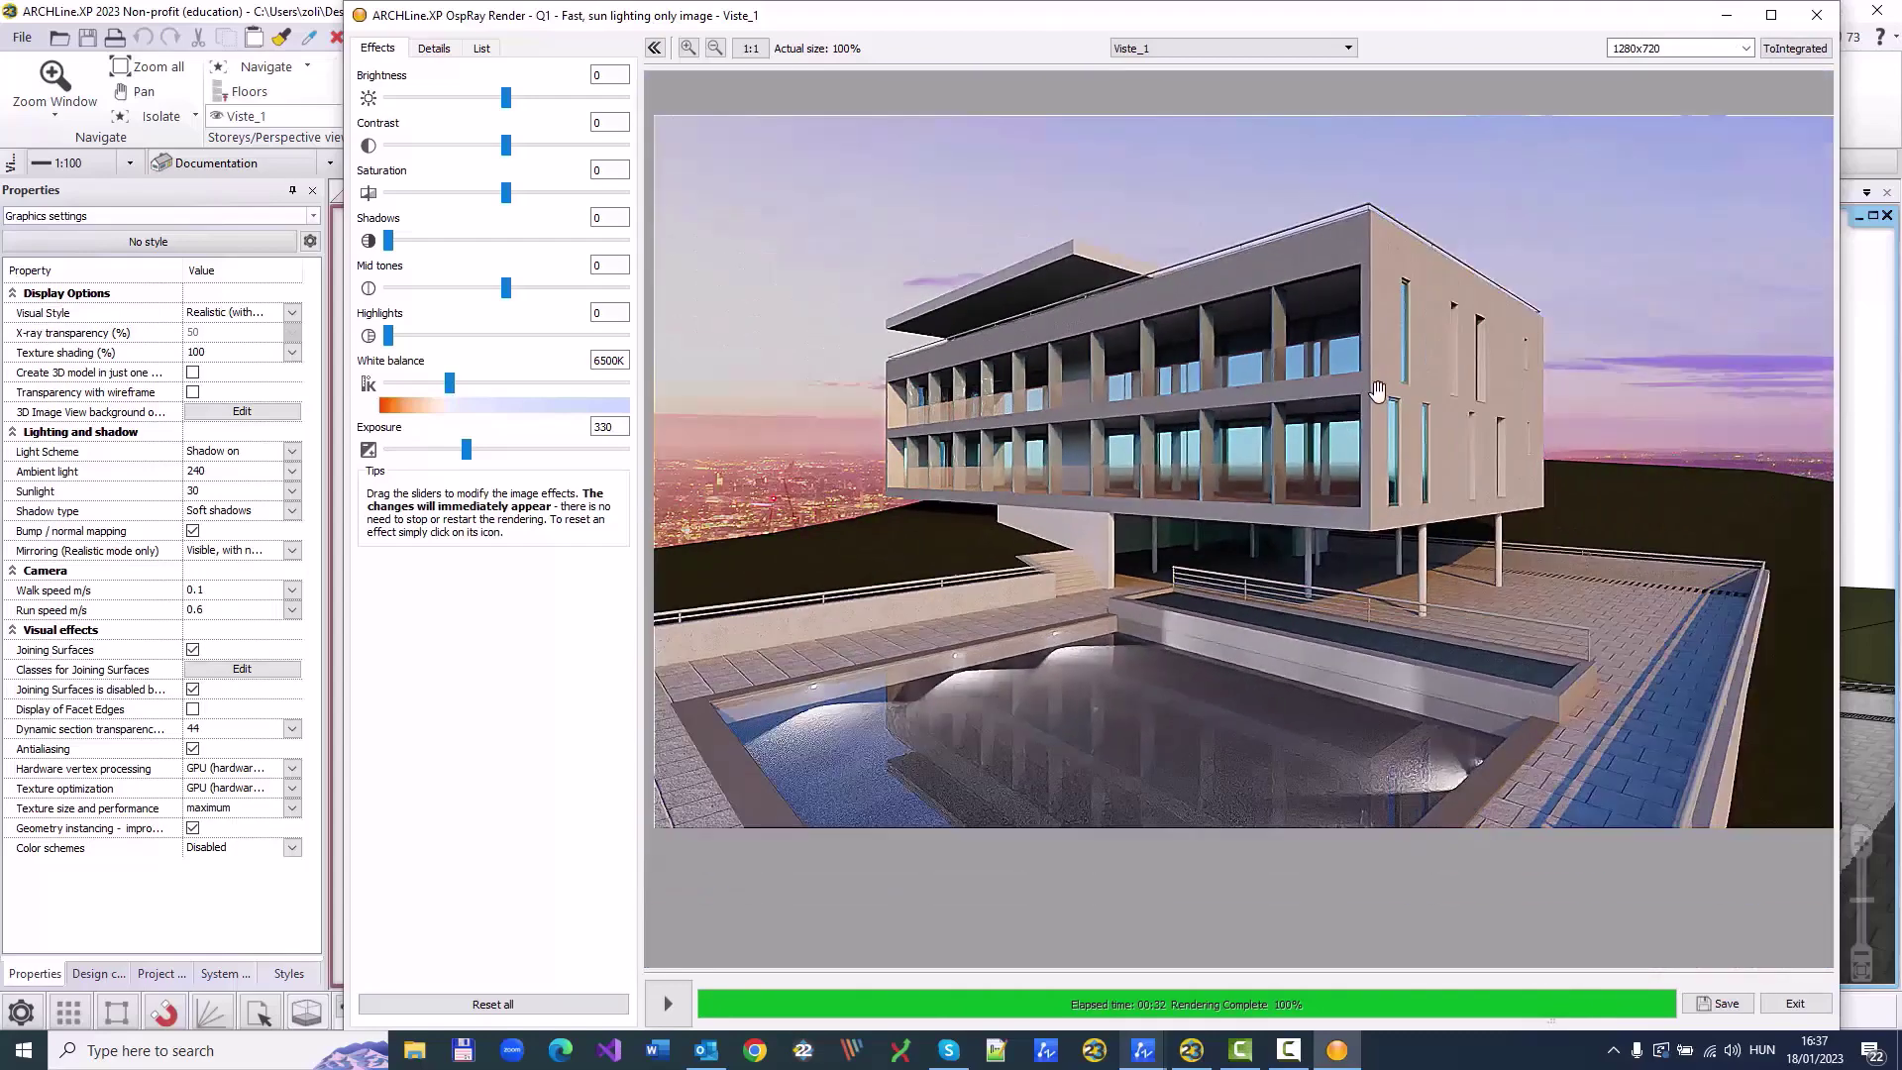
Step: Transfer the render to an integrated window and tile it alongside the 3D view and floor plan, making the 3D view active
click(1794, 48)
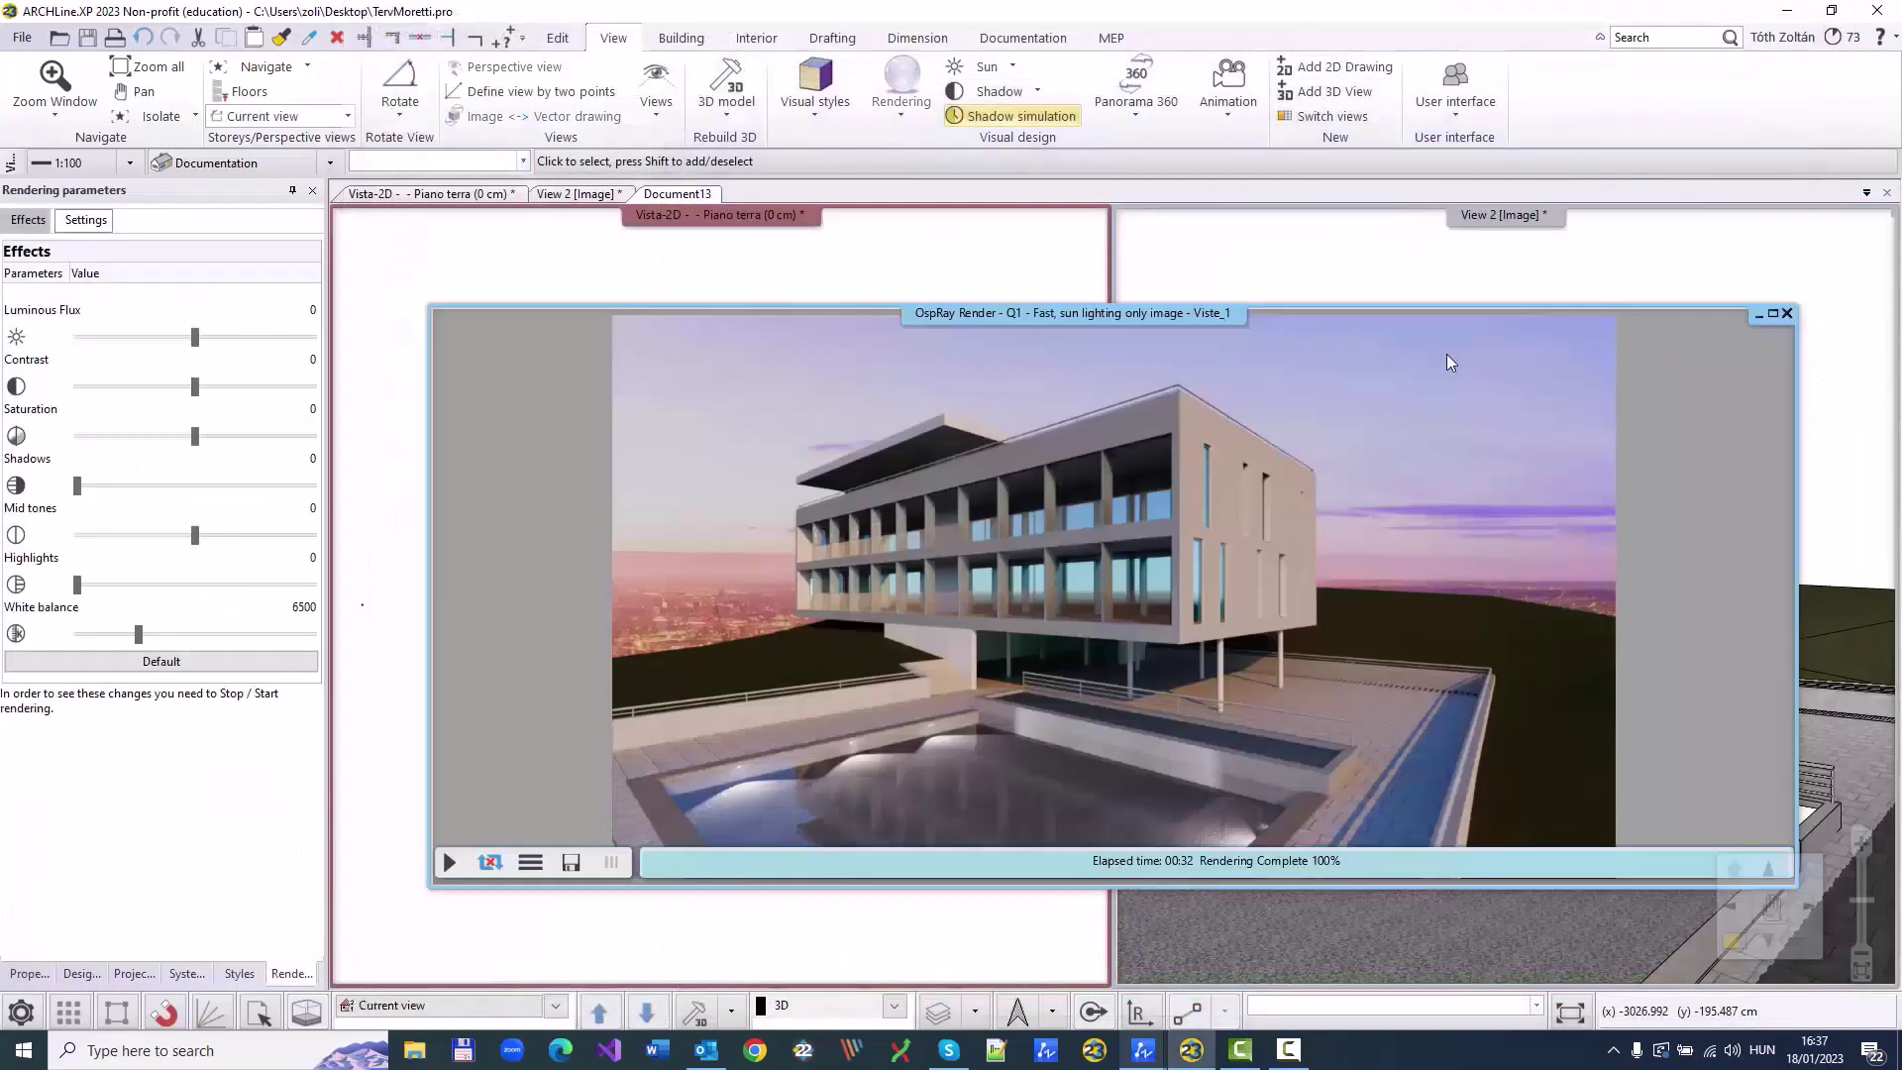
click(1731, 939)
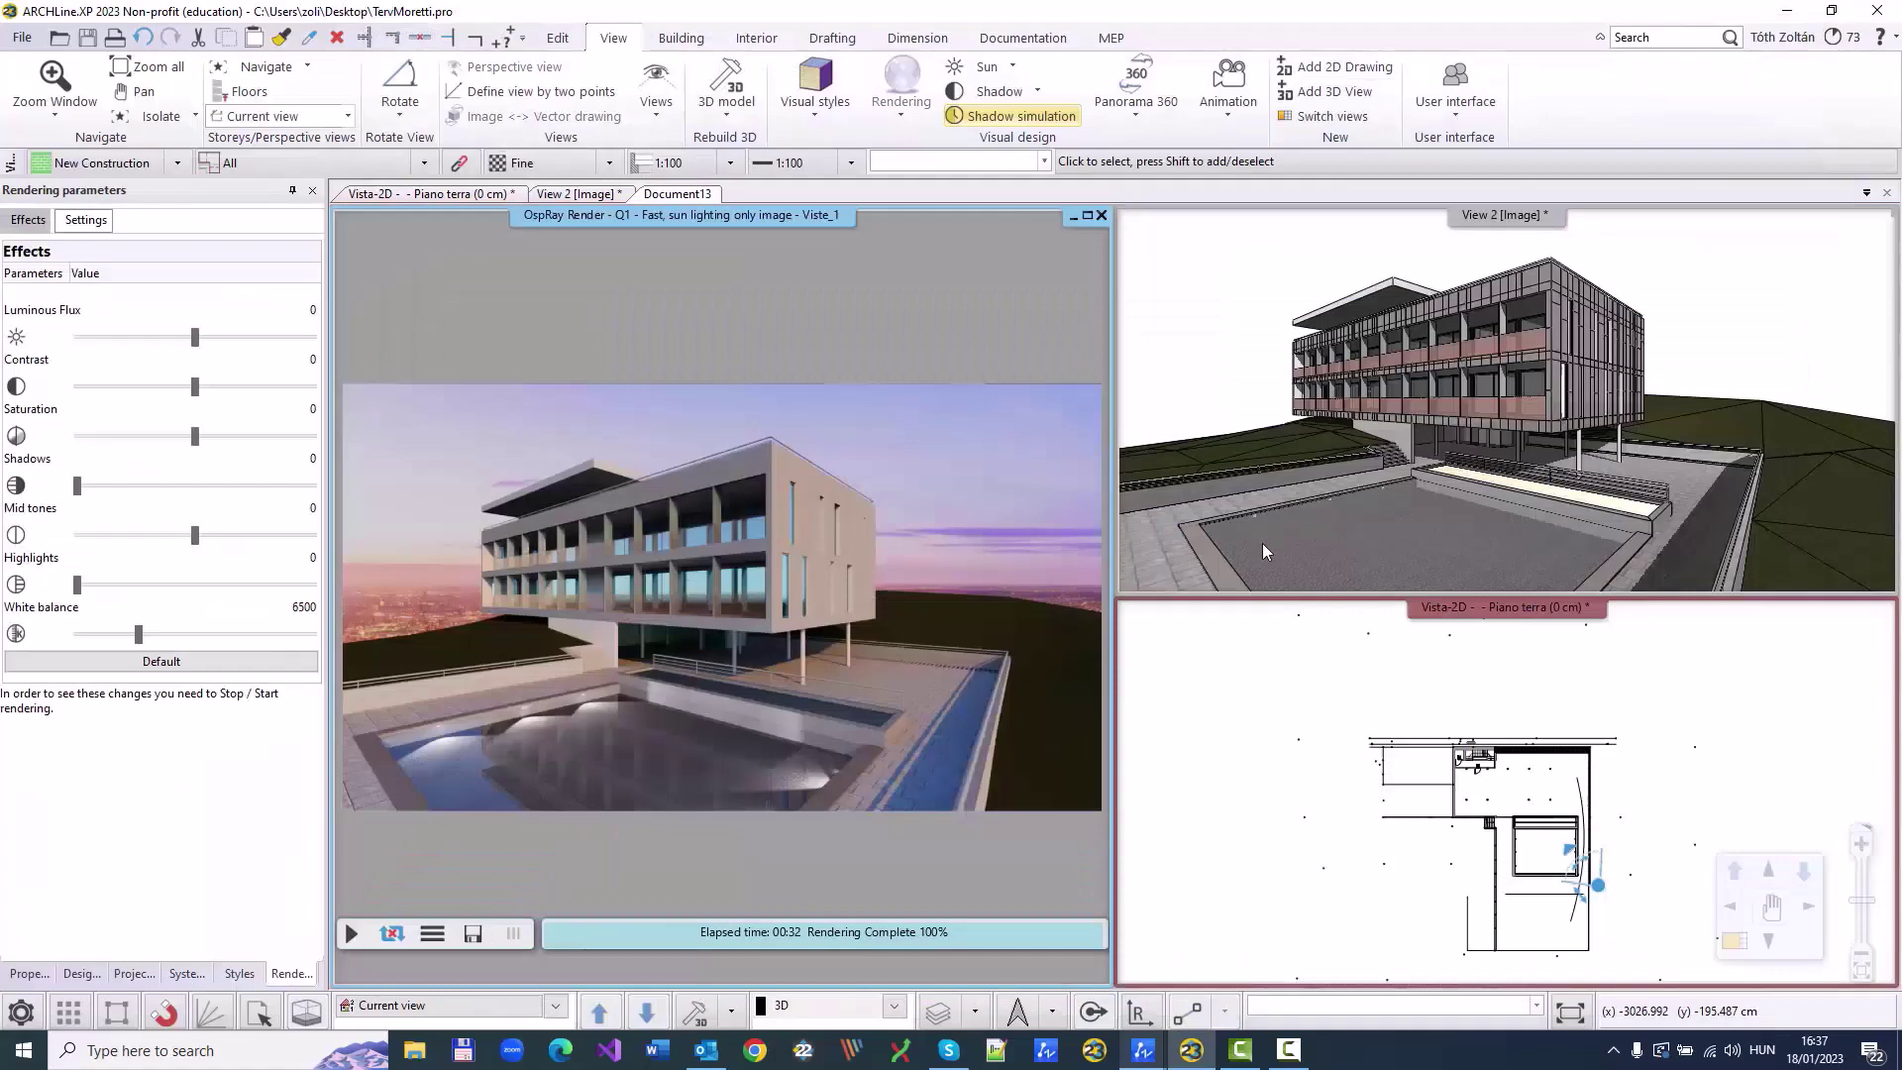
click(1412, 521)
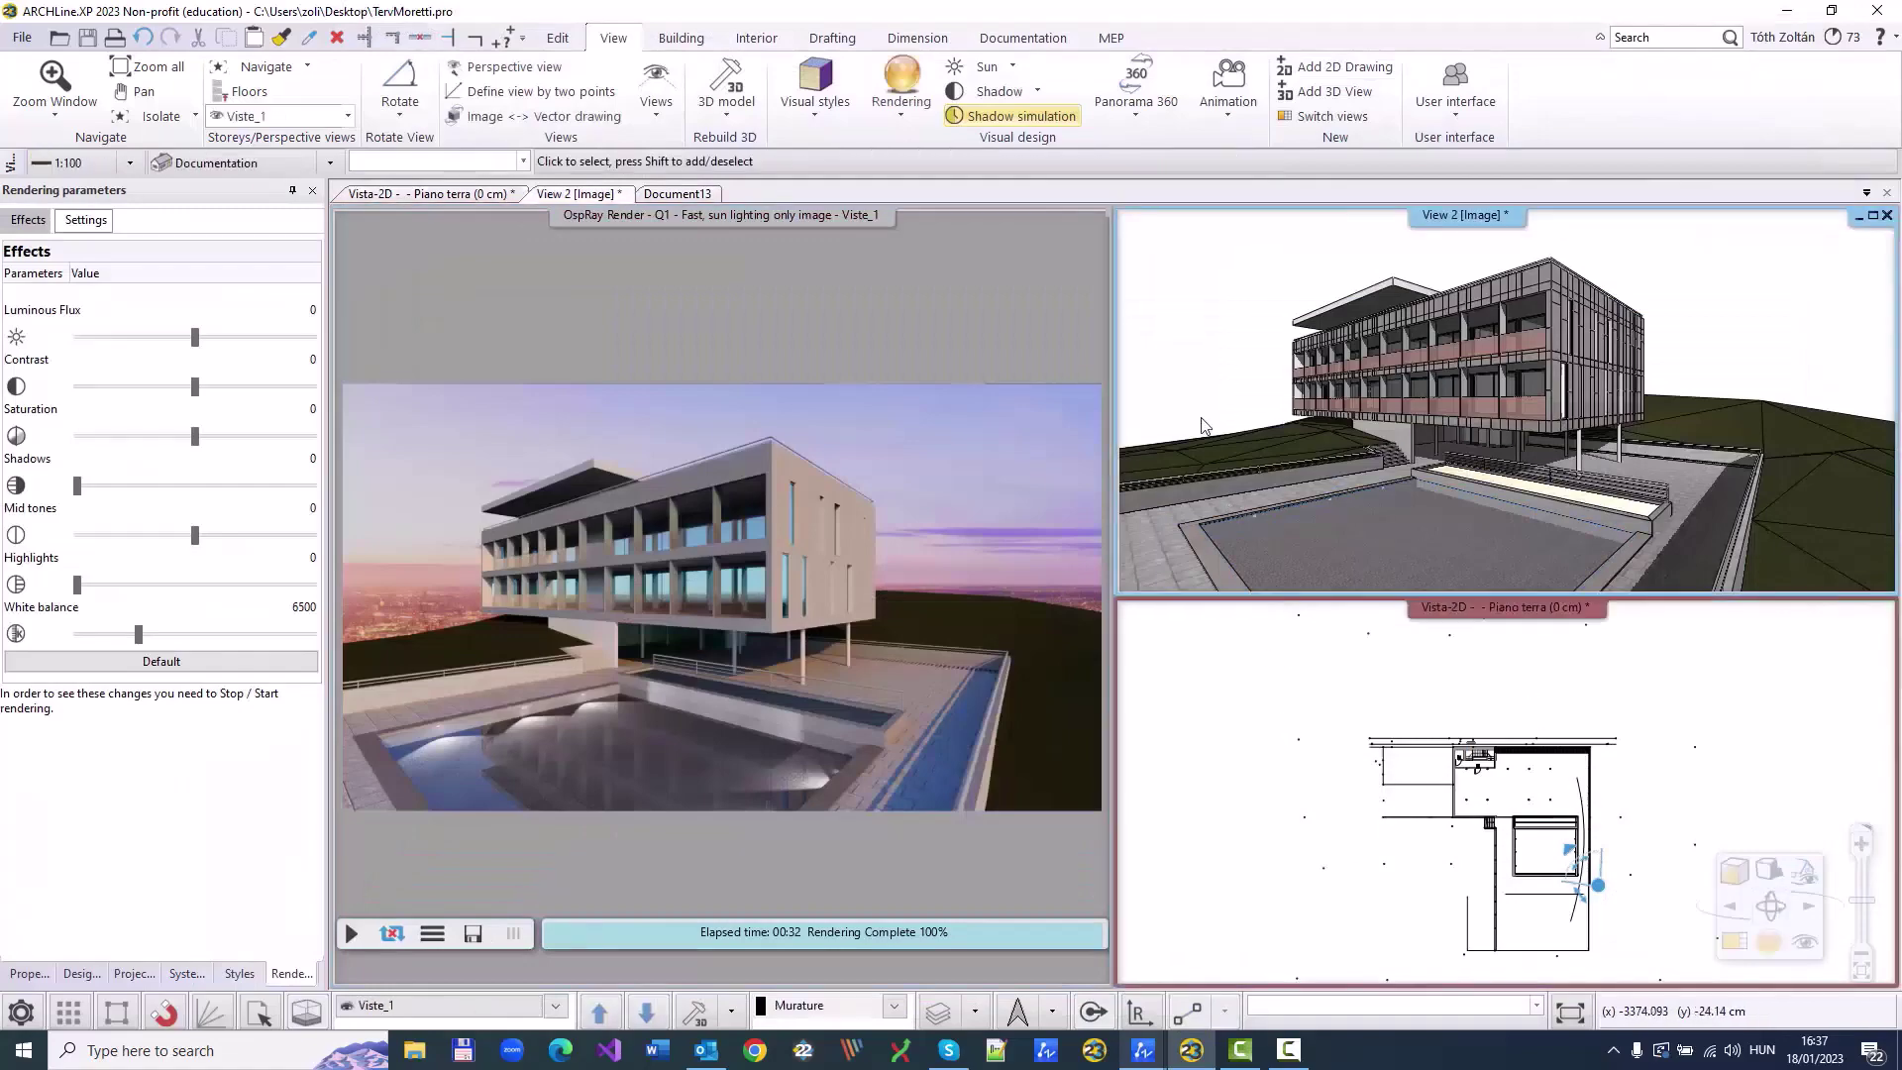